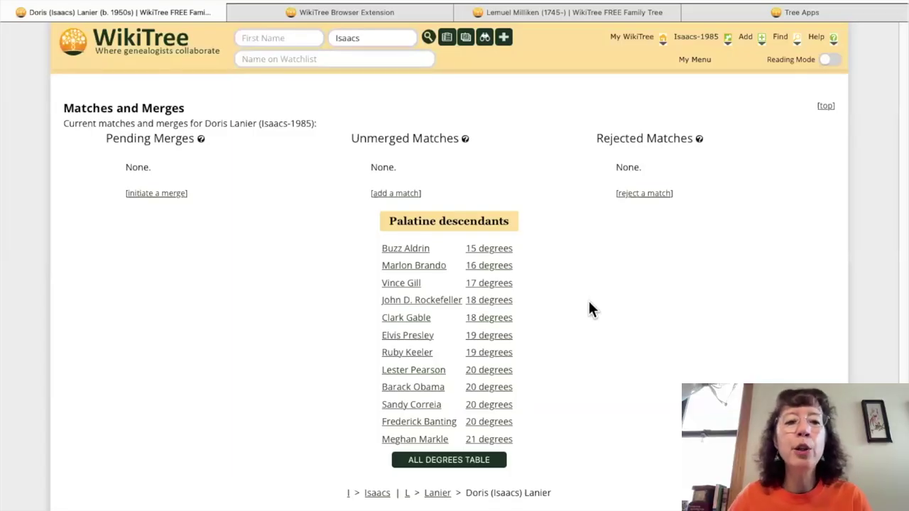
scroll(589, 304, down, 1)
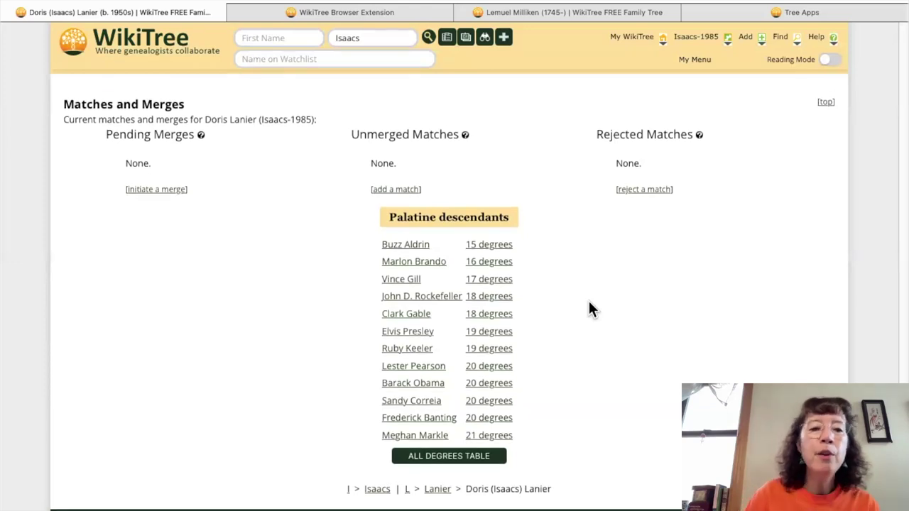
scroll(588, 304, down, 1)
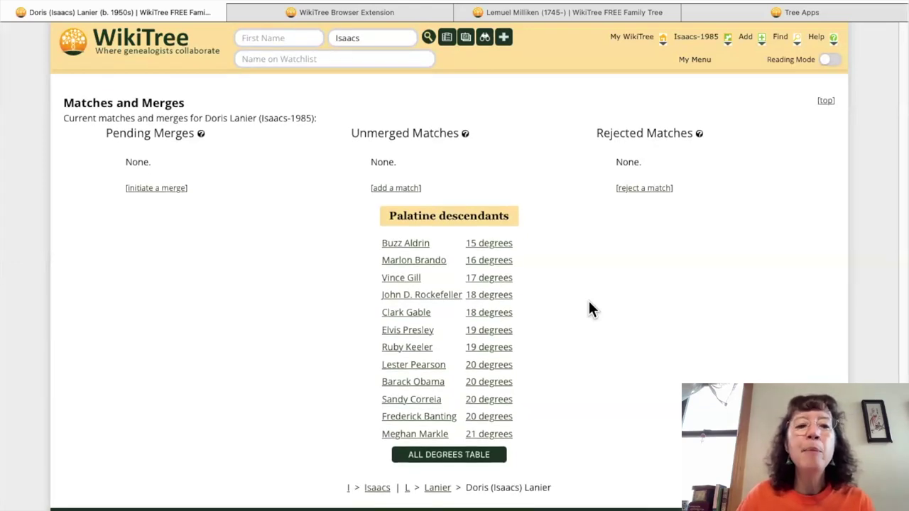
scroll(589, 304, down, 1)
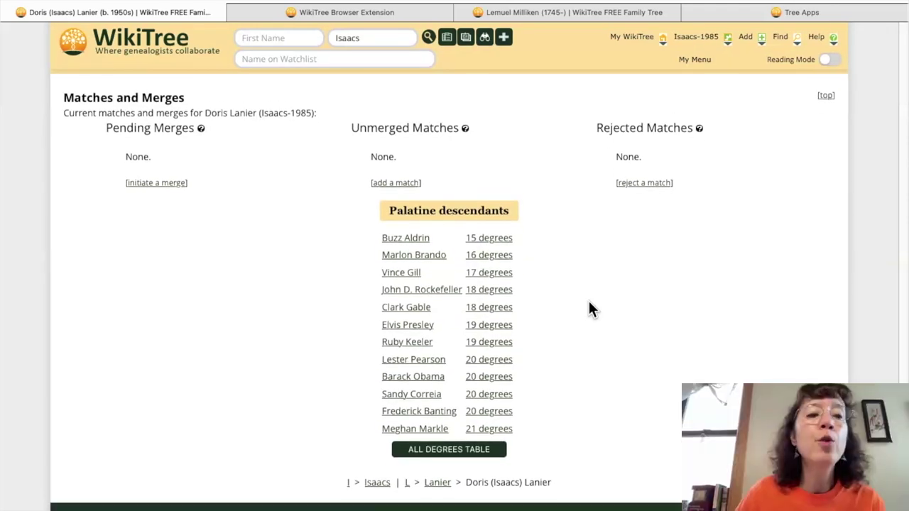
scroll(588, 299, up, 1)
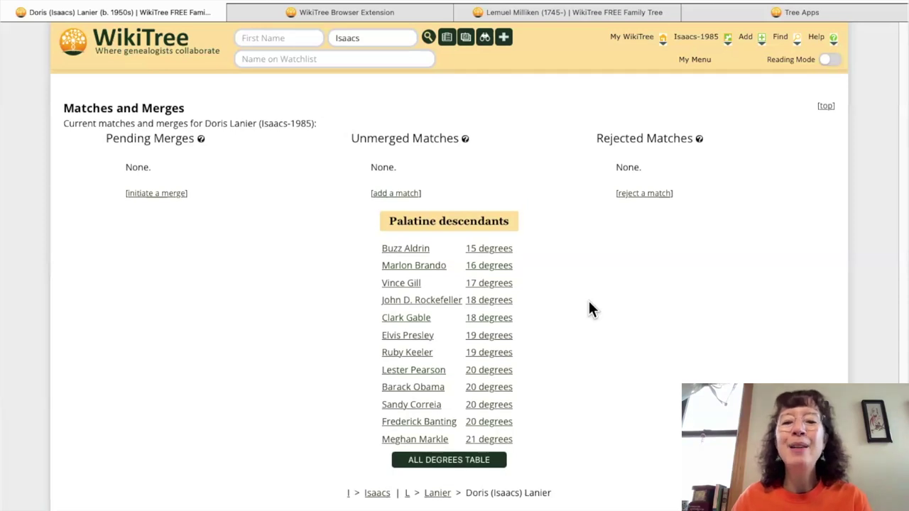
scroll(588, 303, down, 1)
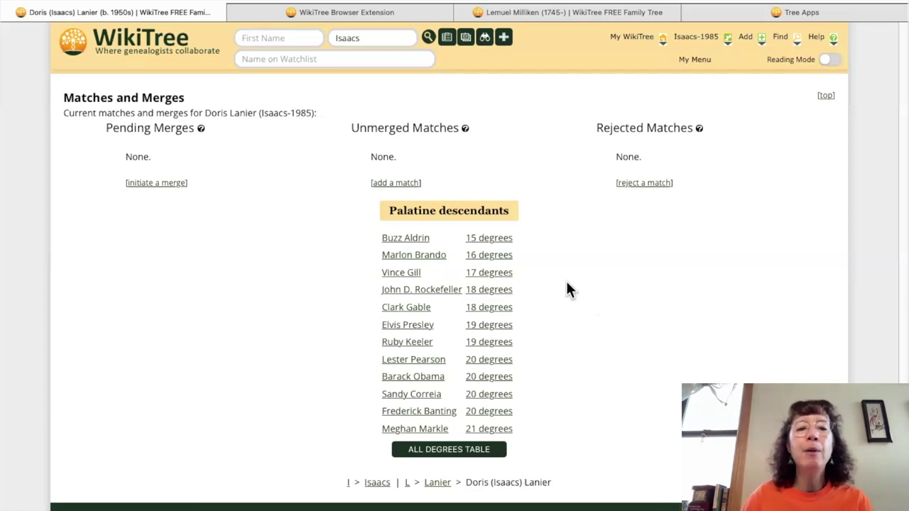
click(497, 242)
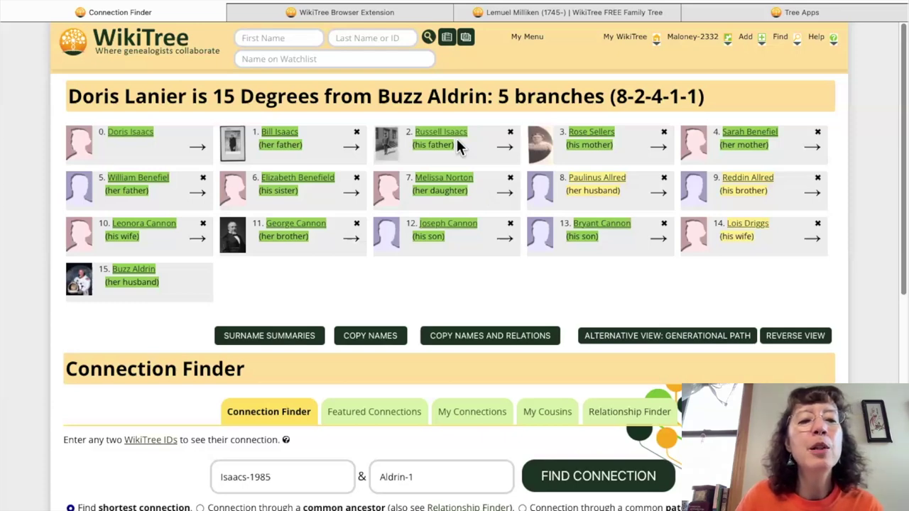
Bring up the preview card for the grandfather (1896–1944) in the 15-degree connection path.
mouse_move(450, 137)
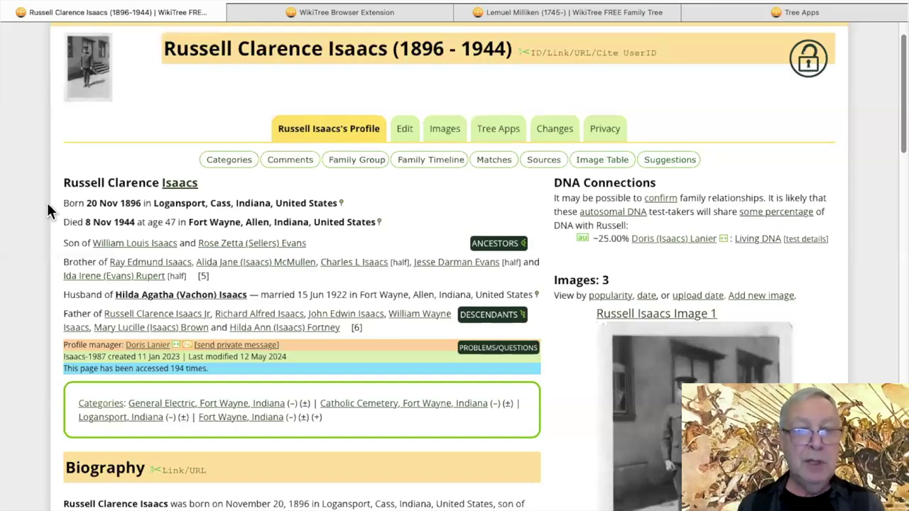
Scroll through the grandfather's census-sourced Biography and Sources sections.
scroll(46, 203, down, 4)
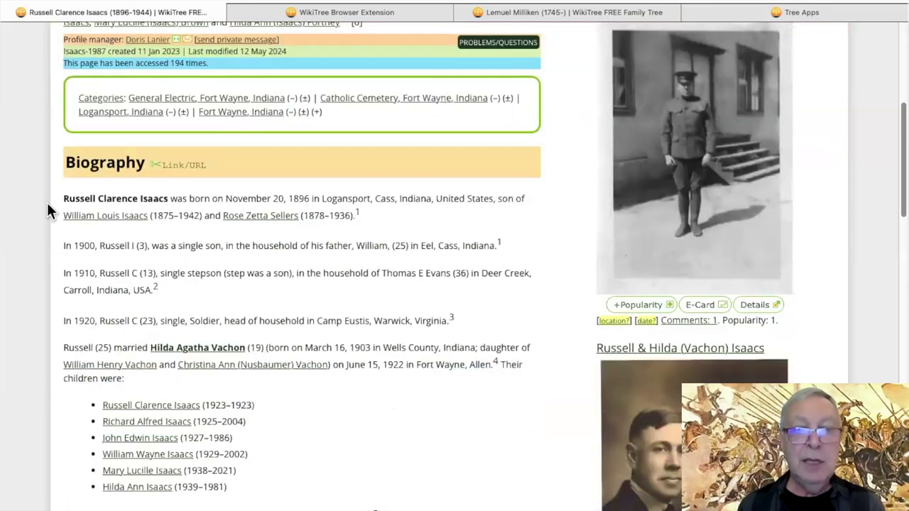
scroll(47, 202, down, 1)
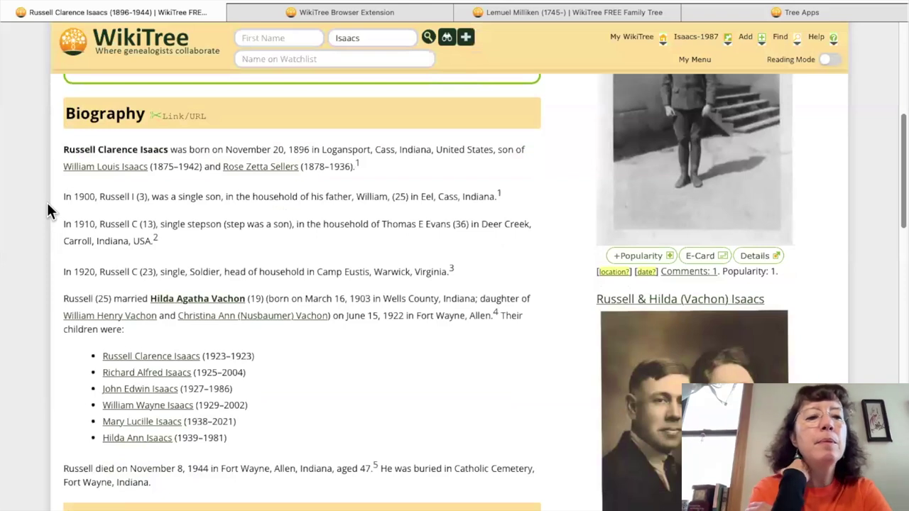
scroll(46, 202, down, 1)
scroll(47, 202, down, 1)
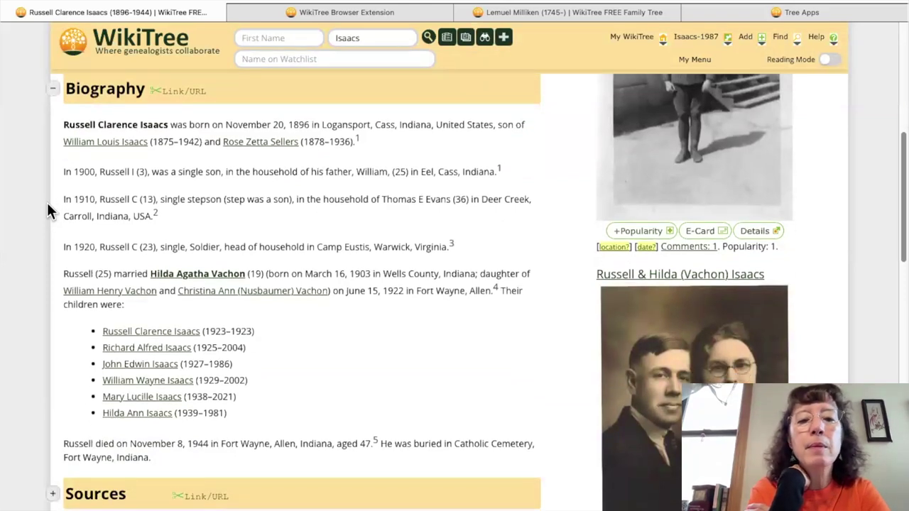
scroll(47, 202, down, 1)
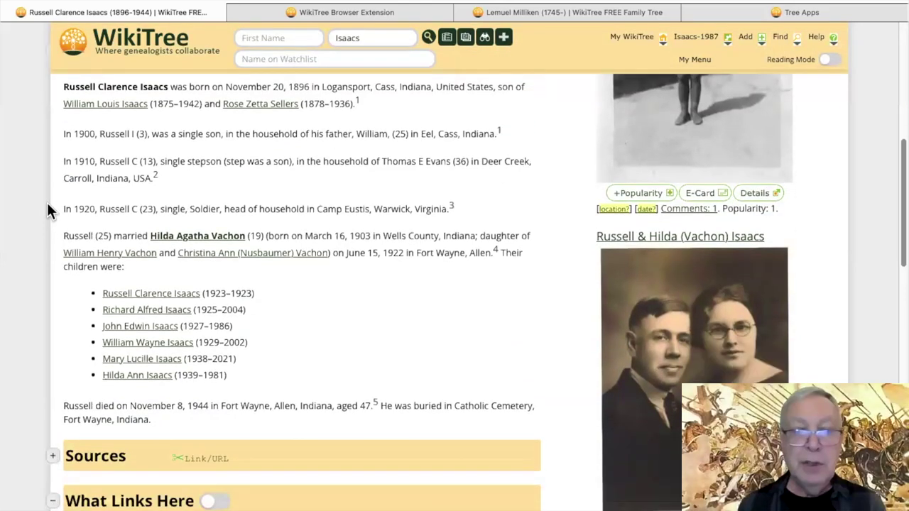
scroll(47, 202, down, 5)
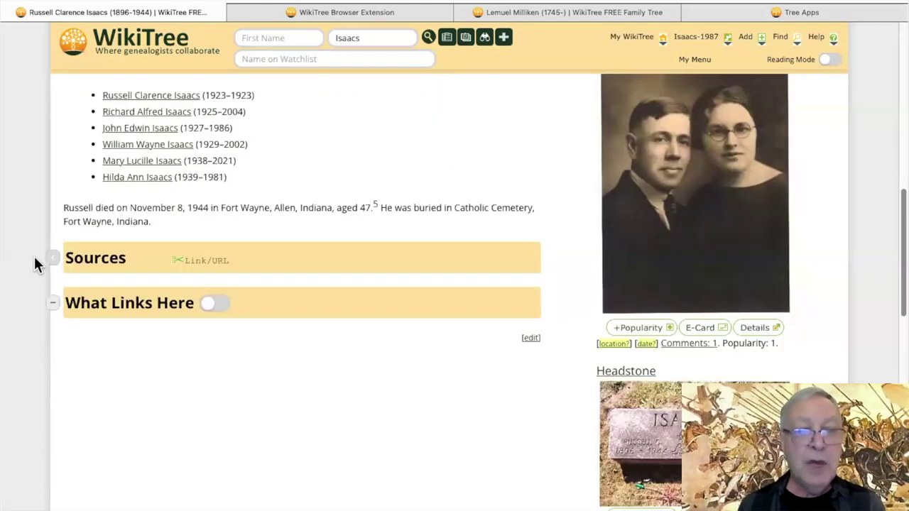
scroll(37, 264, down, 2)
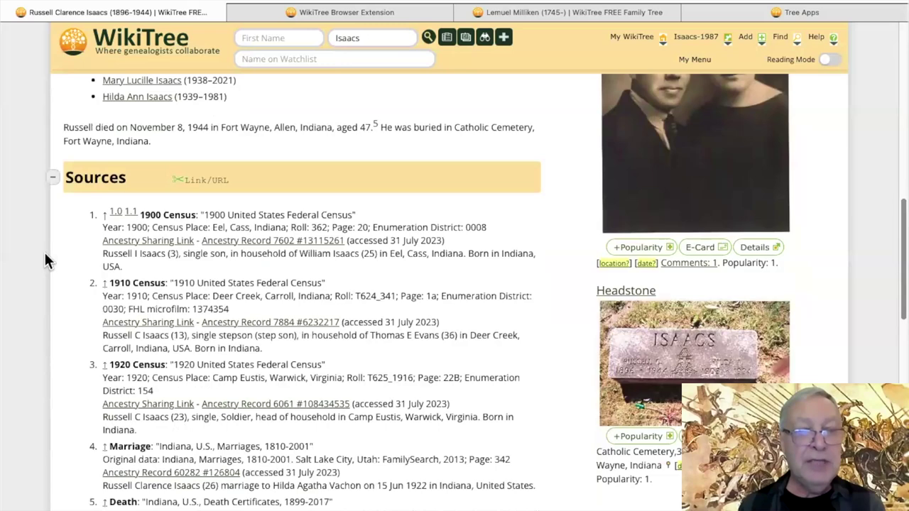
scroll(44, 252, down, 1)
scroll(59, 257, down, 1)
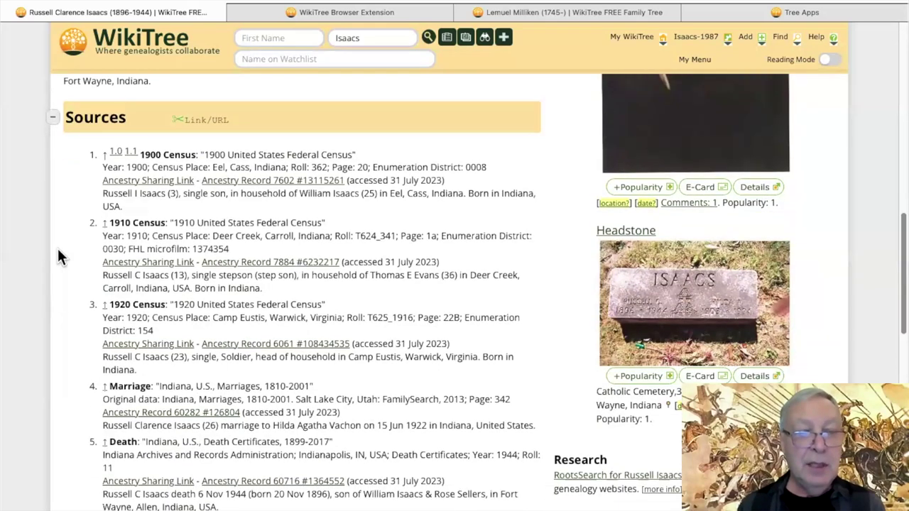
scroll(59, 256, down, 2)
scroll(59, 254, down, 1)
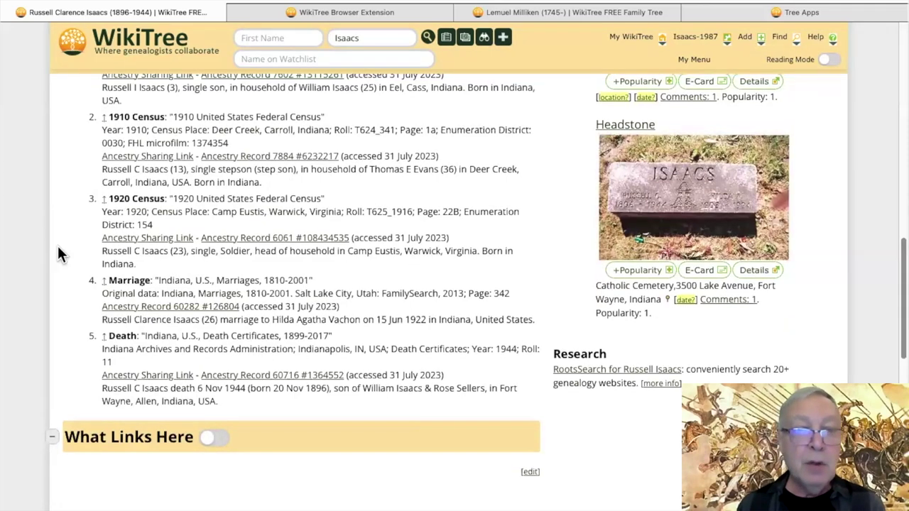
scroll(58, 248, up, 1)
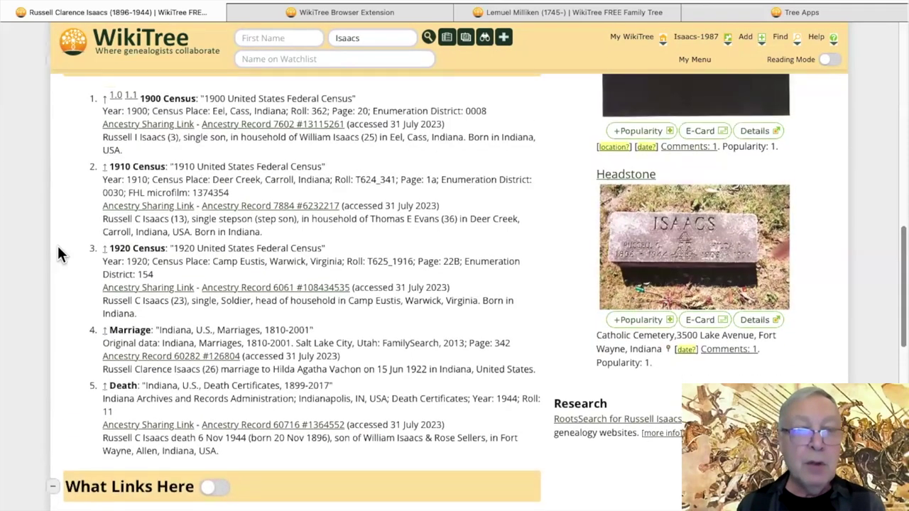
scroll(59, 245, down, 1)
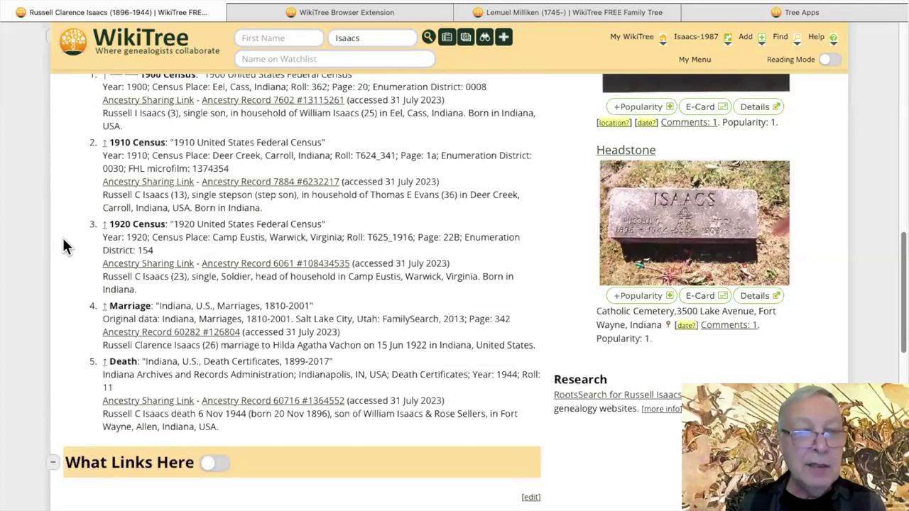
scroll(62, 245, down, 1)
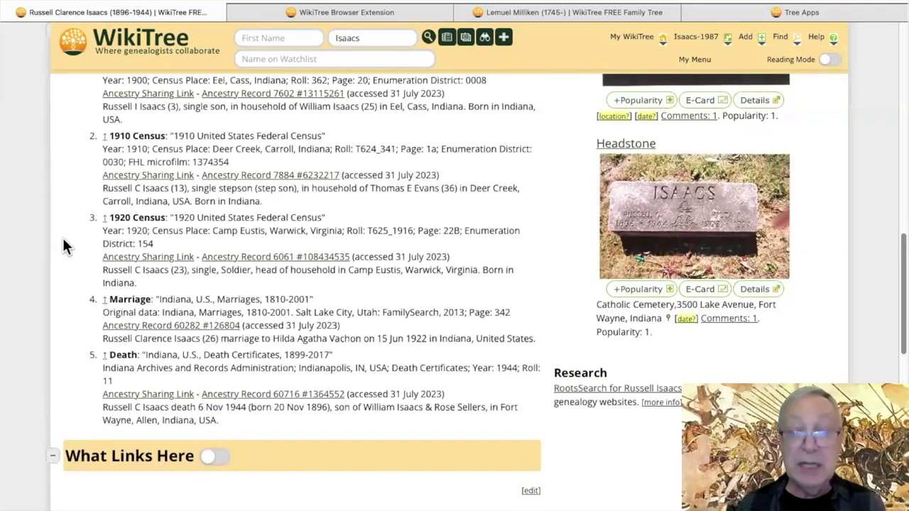
scroll(65, 246, down, 1)
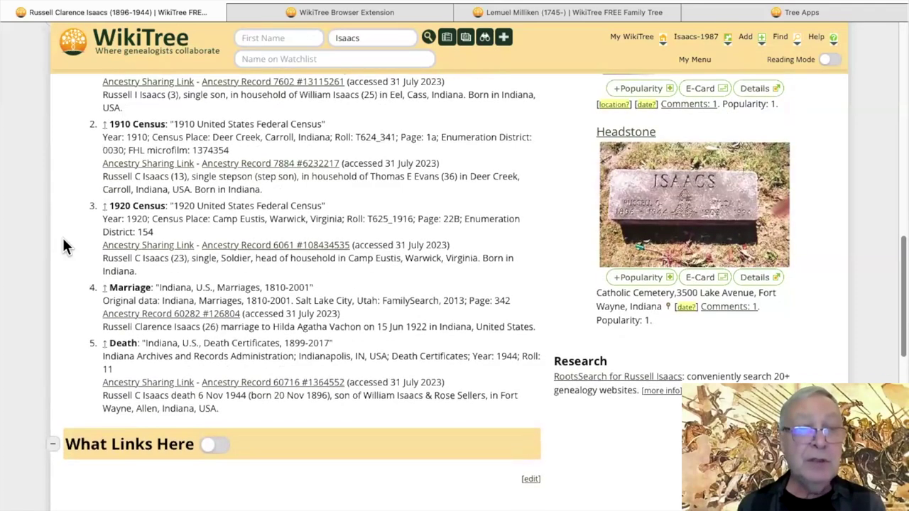
scroll(63, 245, up, 1)
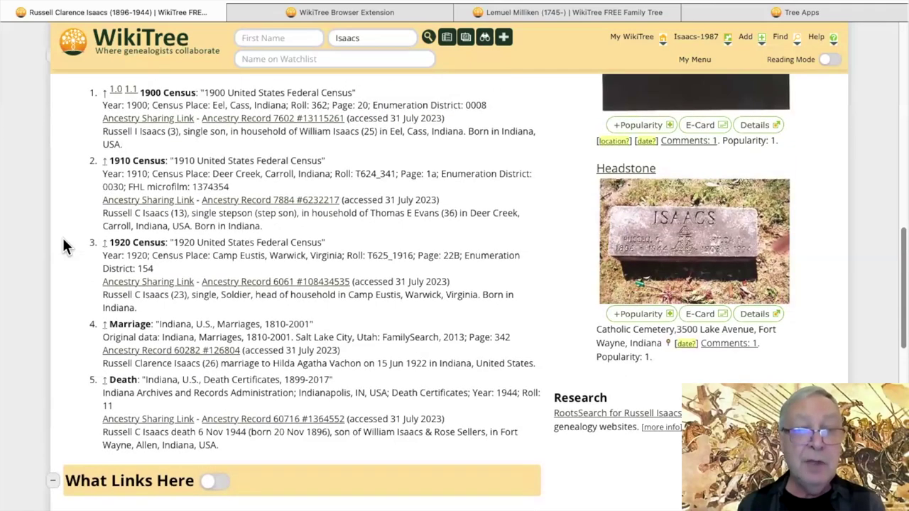
scroll(63, 245, up, 1)
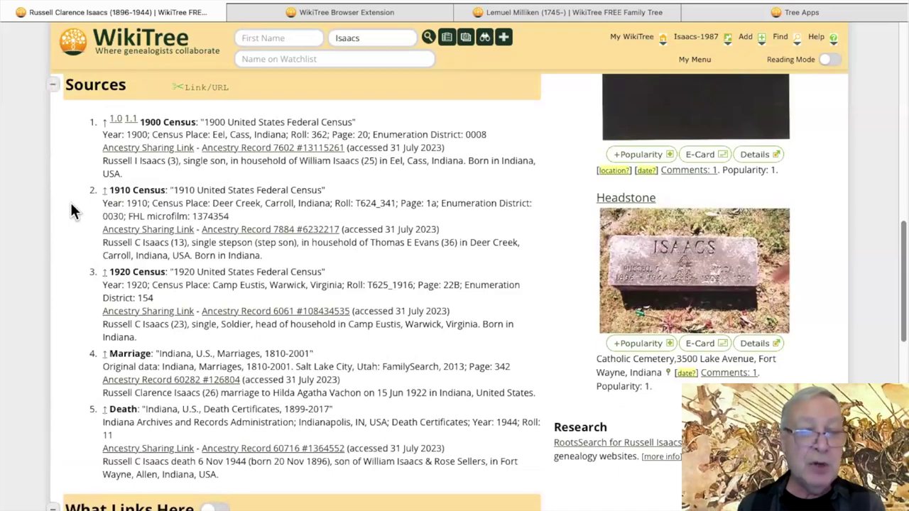
scroll(74, 211, down, 1)
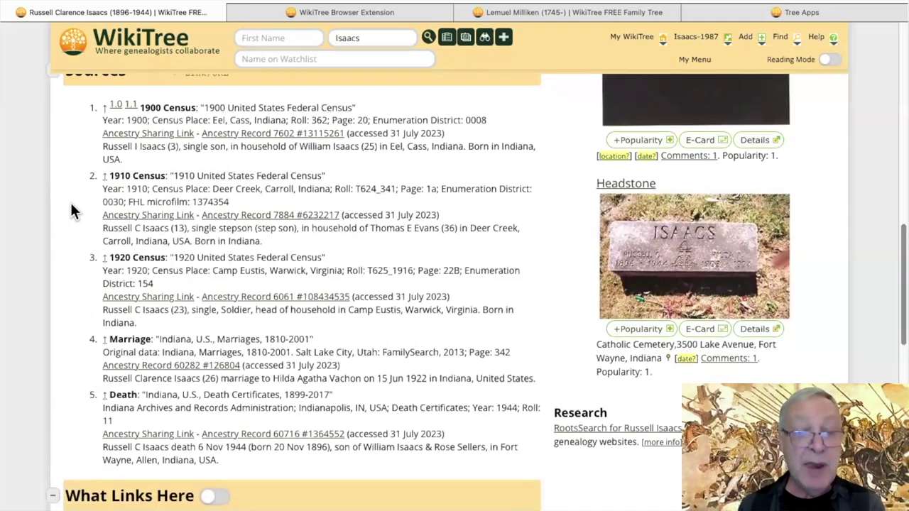
scroll(74, 211, down, 1)
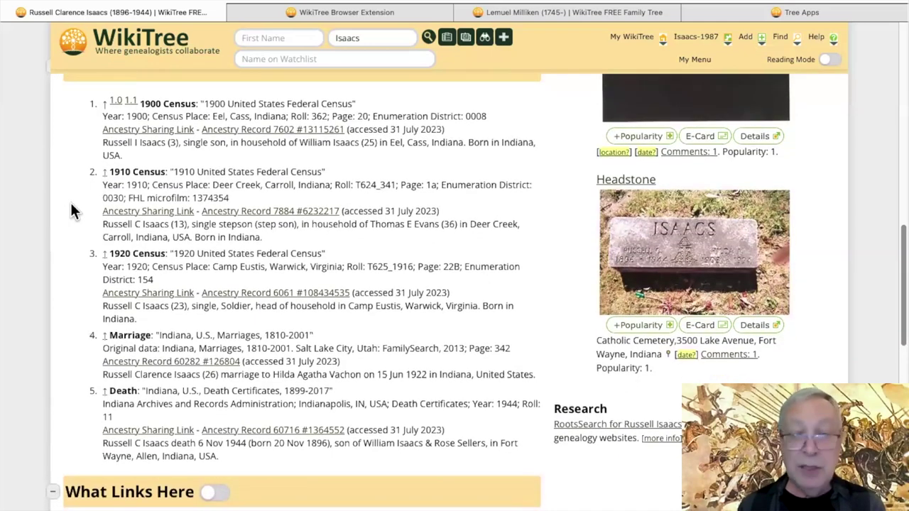
scroll(74, 211, down, 1)
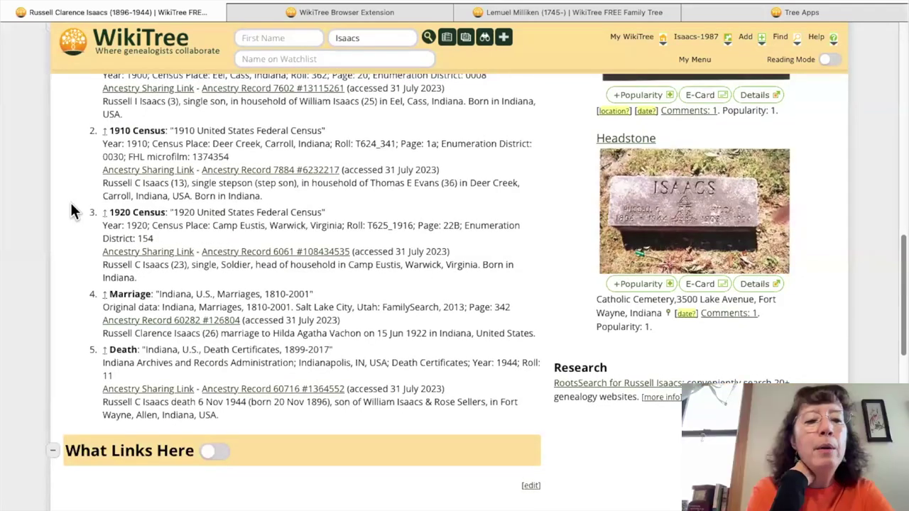
scroll(74, 211, down, 1)
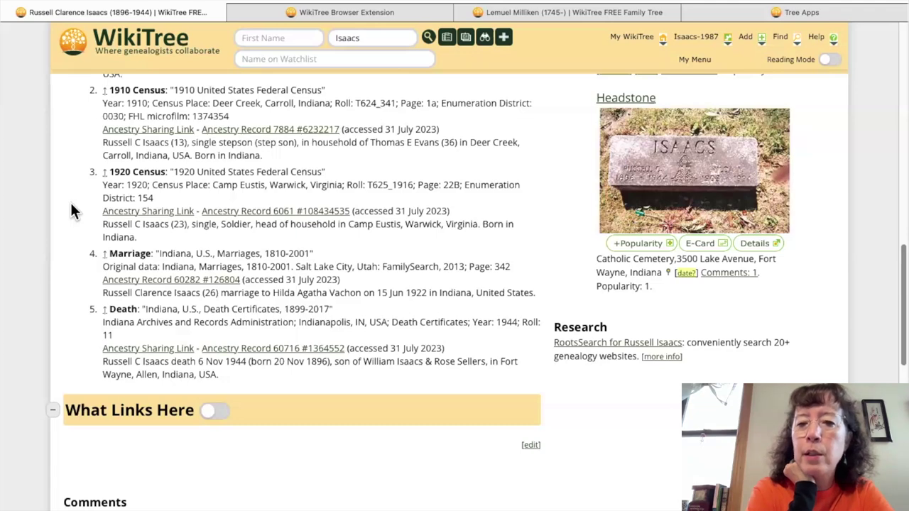
scroll(71, 211, down, 2)
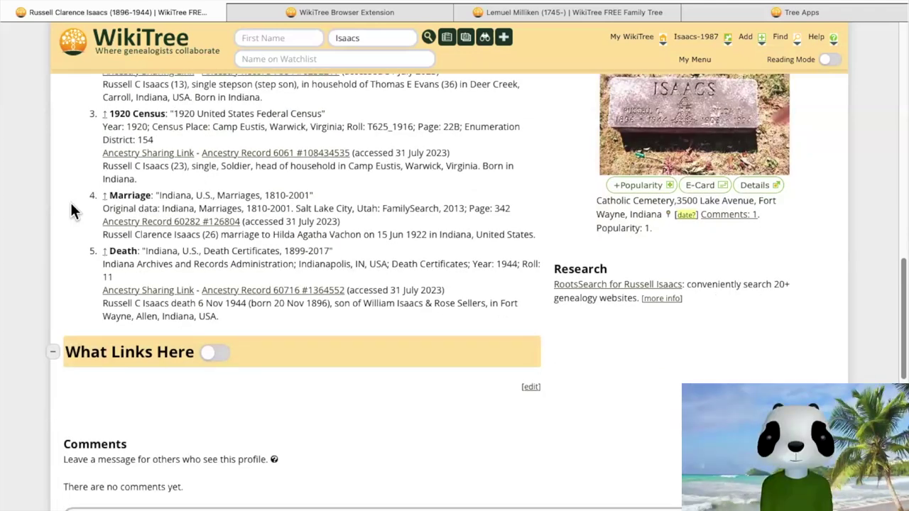
scroll(71, 211, down, 1)
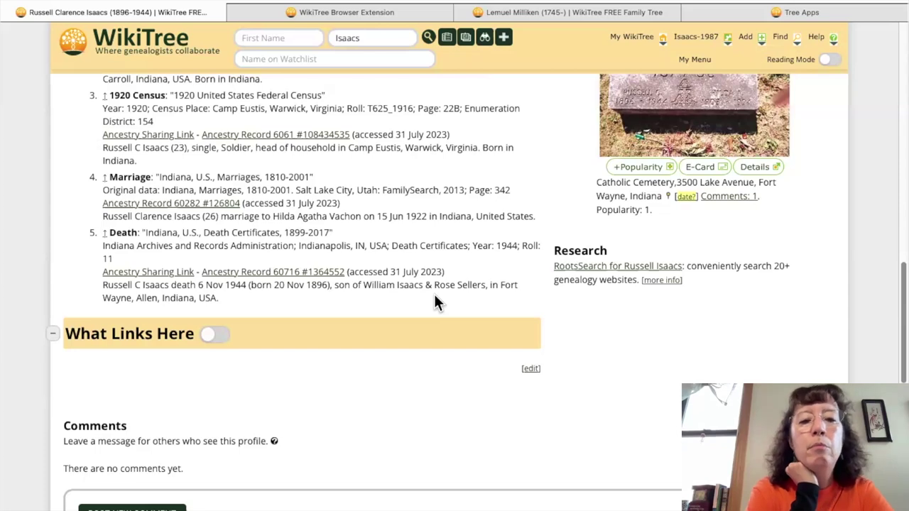
scroll(434, 295, up, 3)
scroll(433, 301, up, 10)
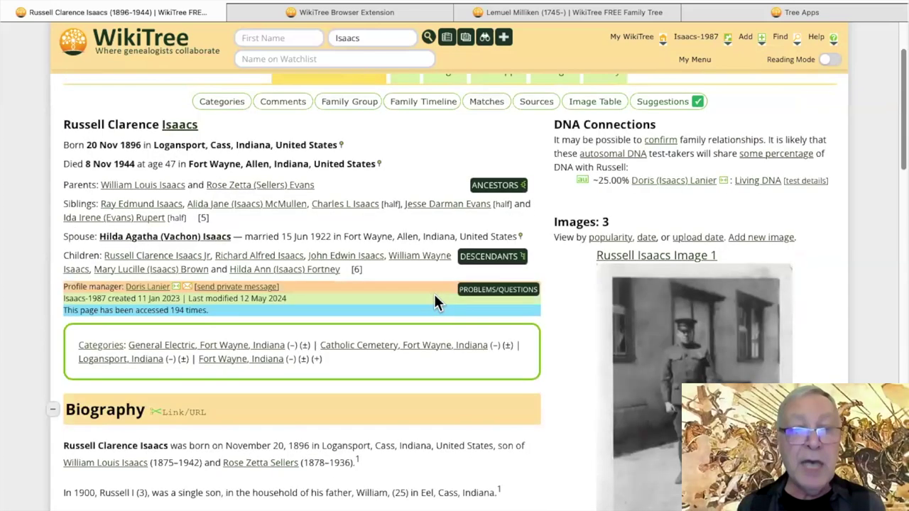
scroll(406, 241, up, 2)
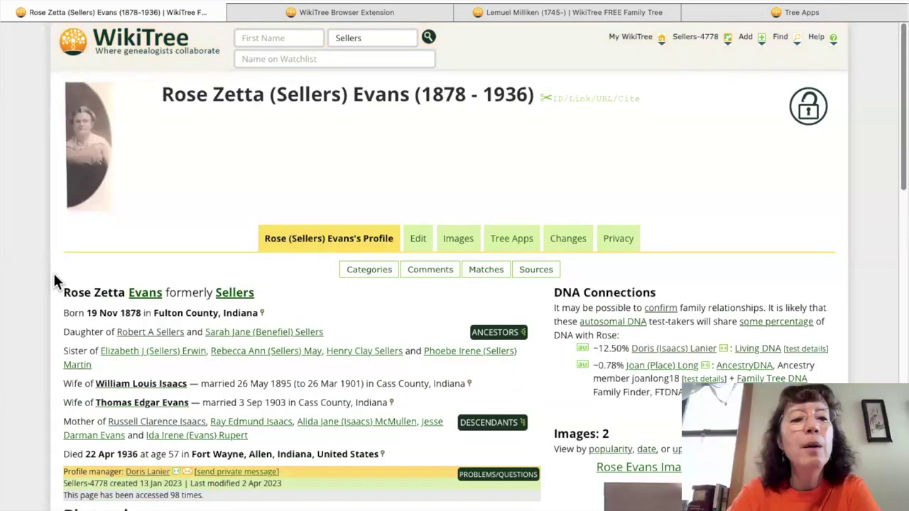
scroll(54, 274, down, 1)
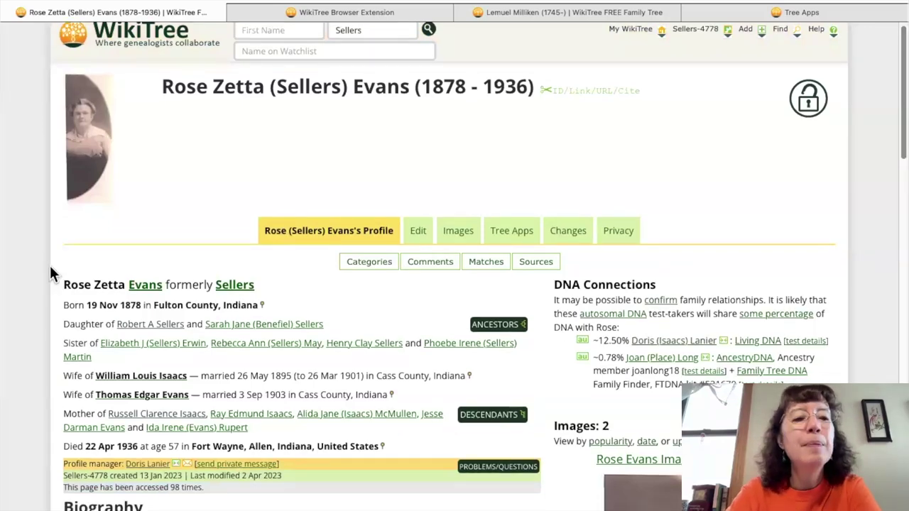
scroll(50, 267, down, 1)
scroll(50, 266, down, 1)
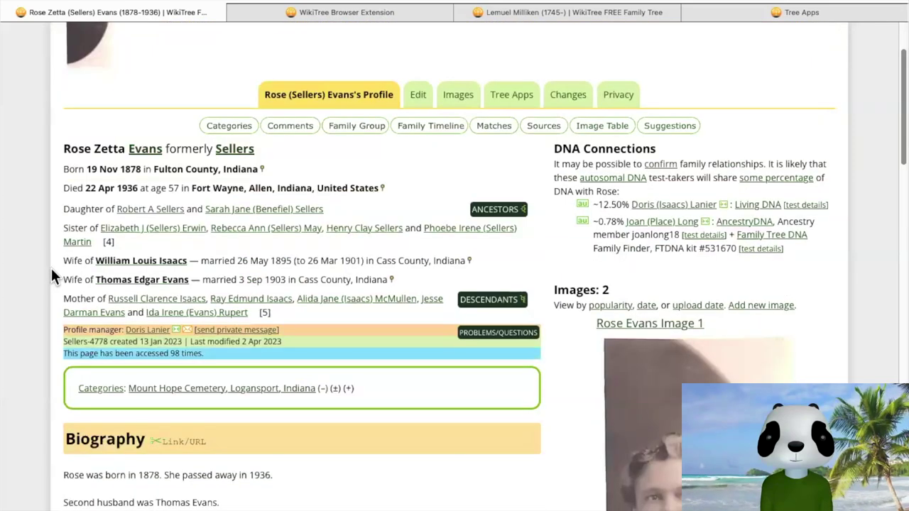
scroll(51, 263, down, 3)
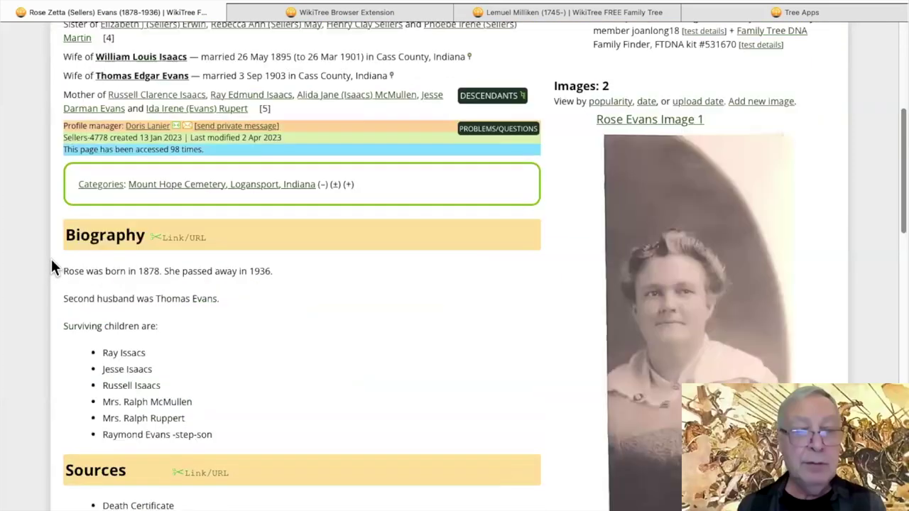
scroll(51, 258, down, 1)
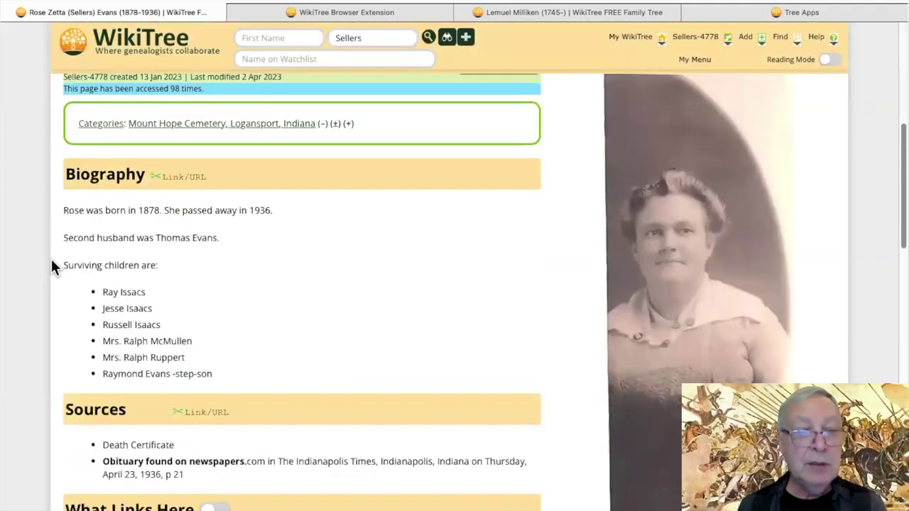
scroll(54, 264, down, 2)
click(53, 261)
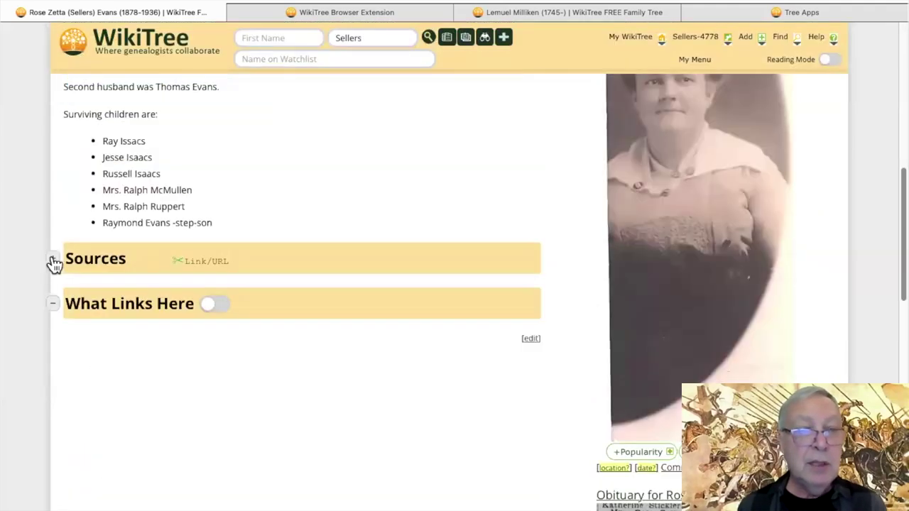
click(54, 261)
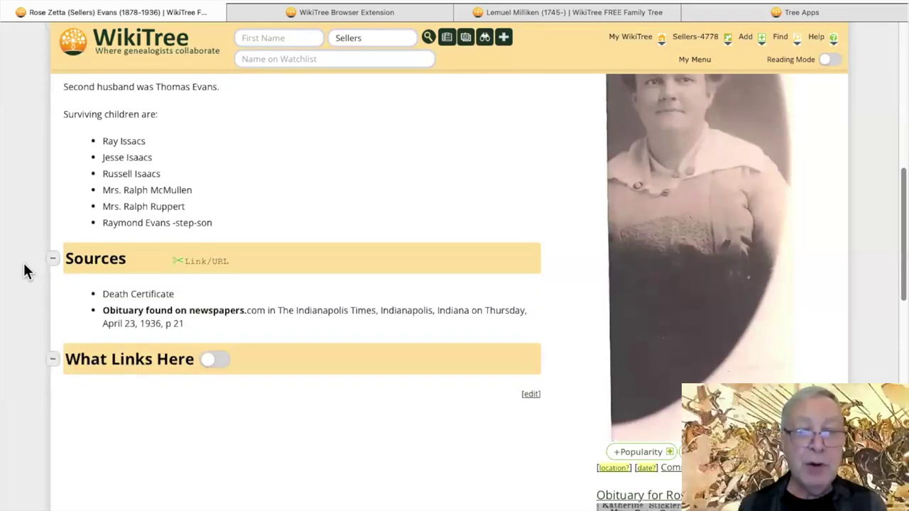
scroll(24, 268, up, 1)
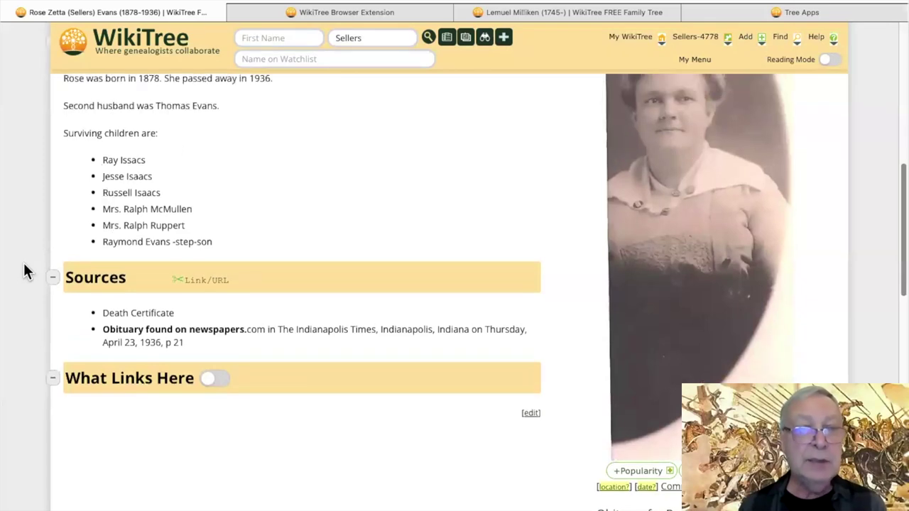
scroll(43, 284, up, 1)
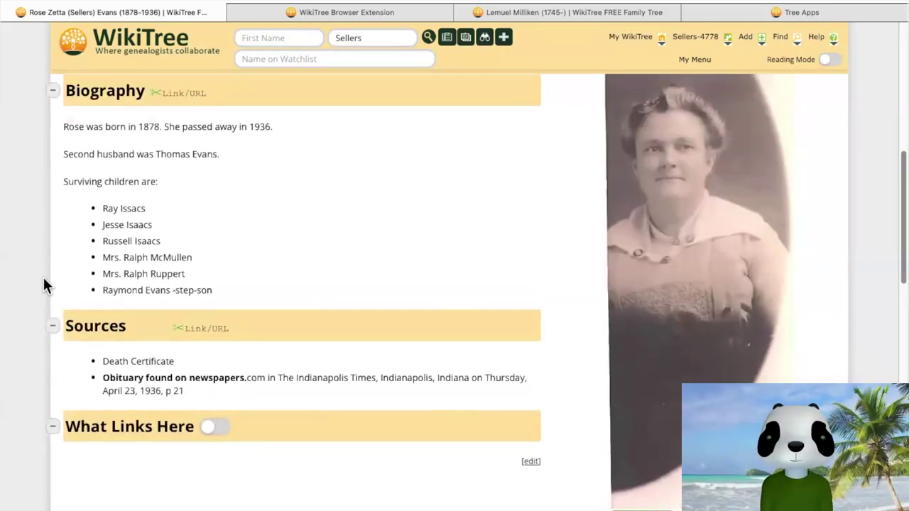
scroll(44, 284, up, 1)
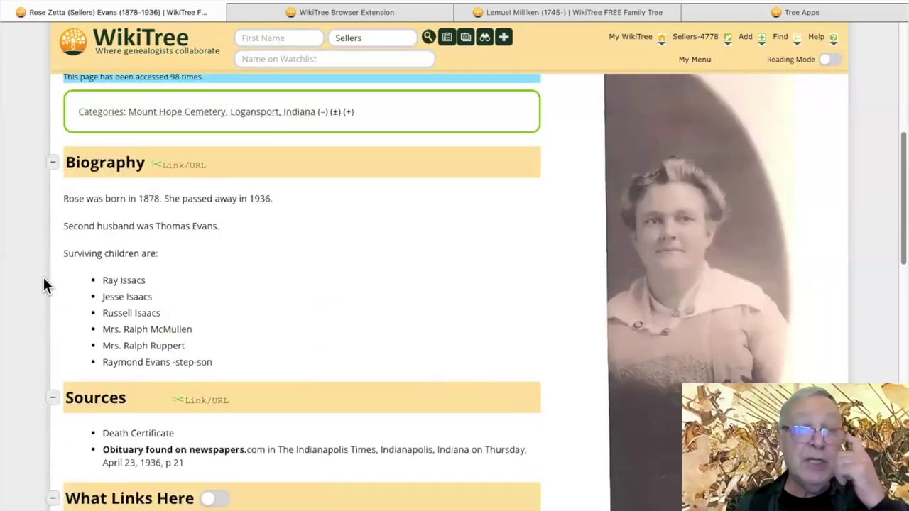
scroll(44, 284, up, 1)
scroll(43, 284, up, 1)
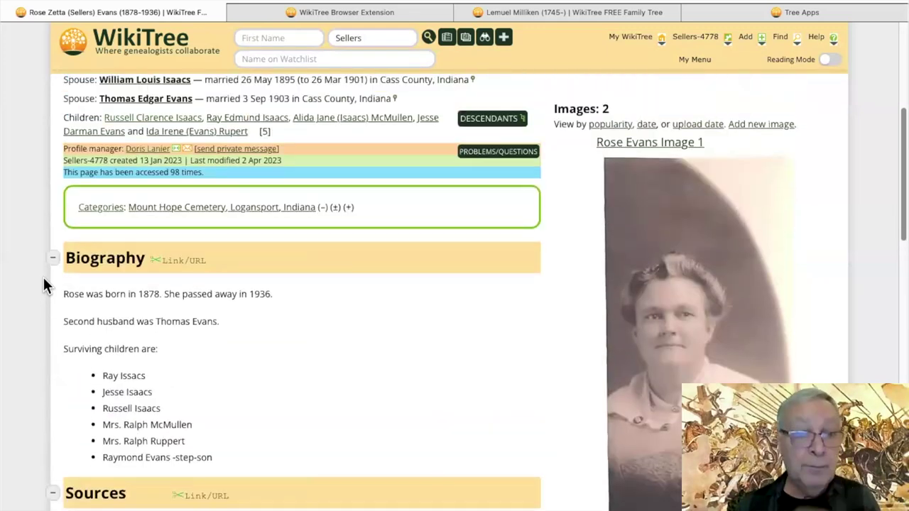
scroll(44, 284, up, 1)
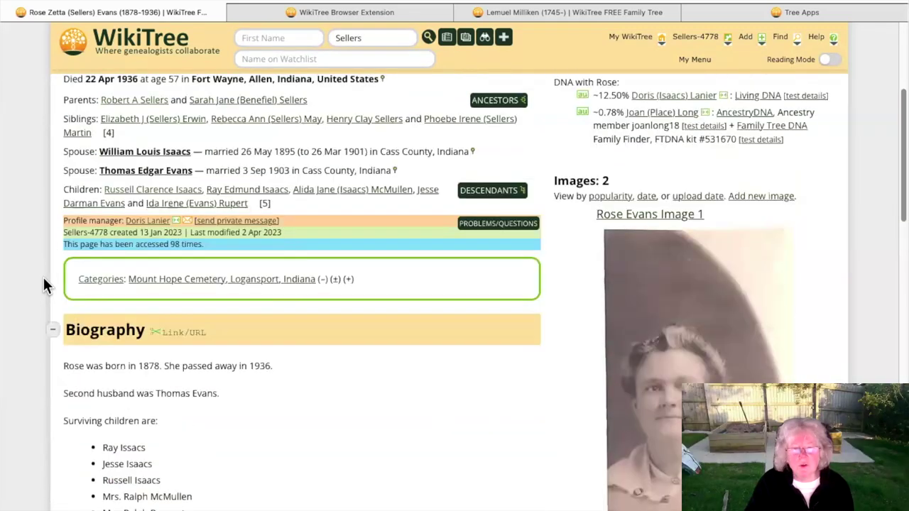
scroll(44, 284, down, 3)
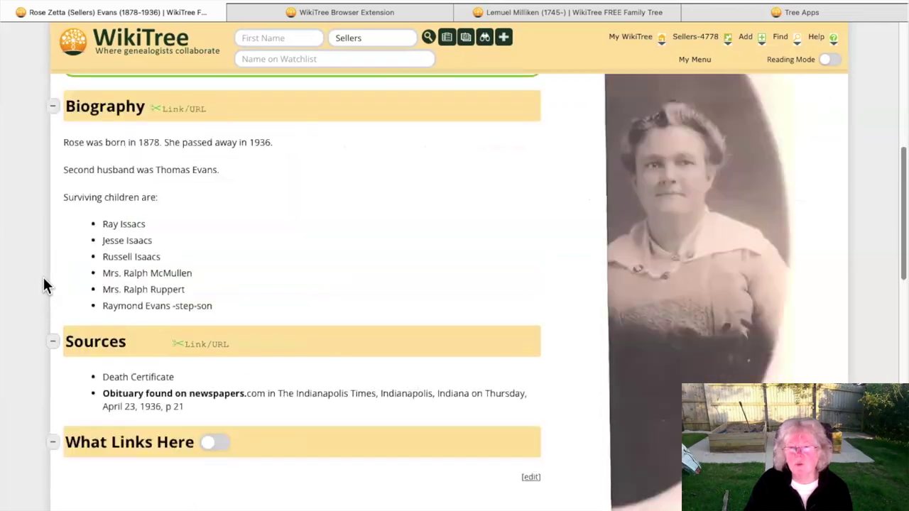
scroll(43, 285, down, 1)
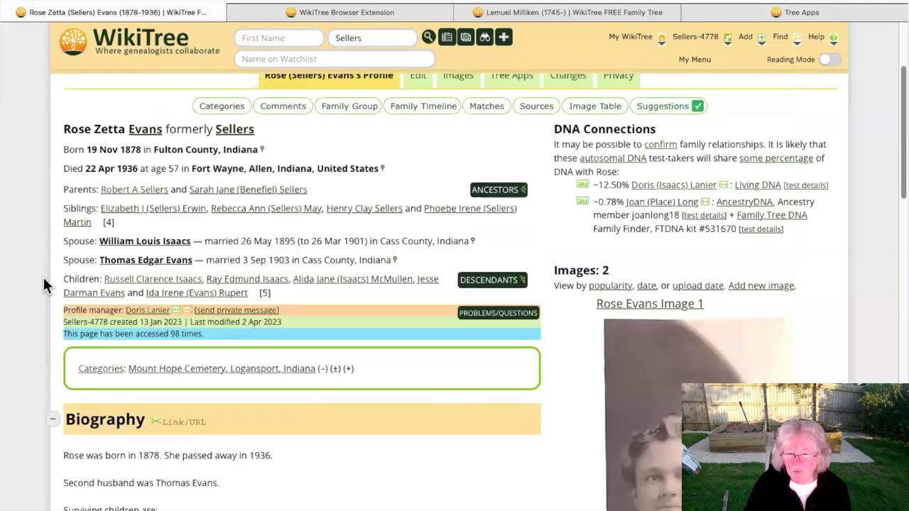
scroll(43, 284, down, 8)
scroll(43, 284, down, 1)
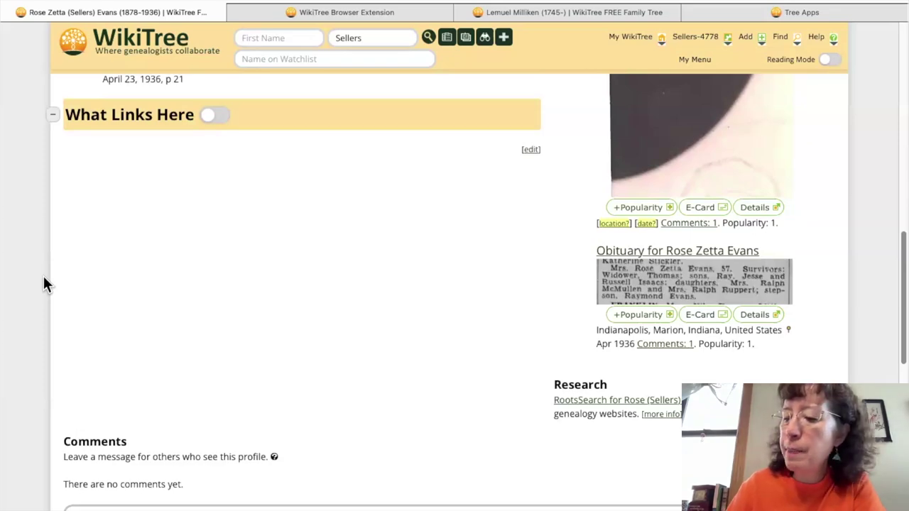
scroll(43, 278, up, 1)
scroll(279, 236, up, 15)
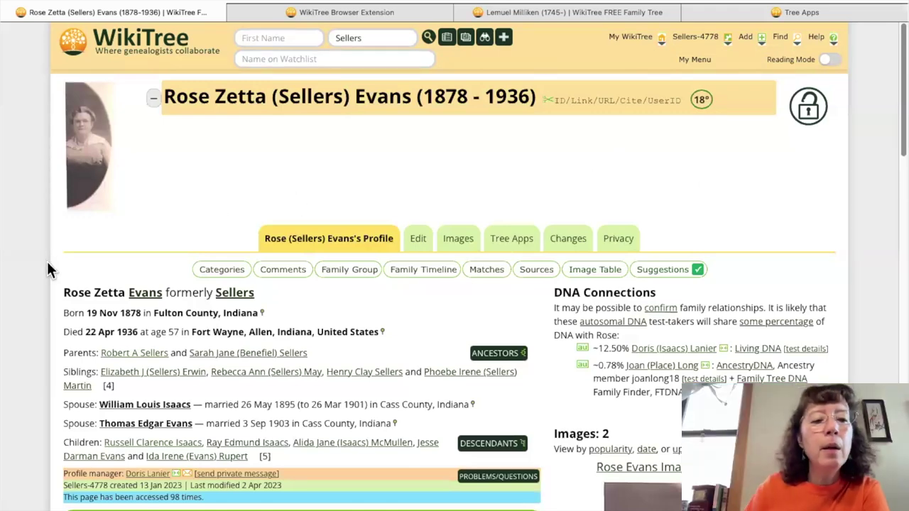
scroll(46, 262, down, 1)
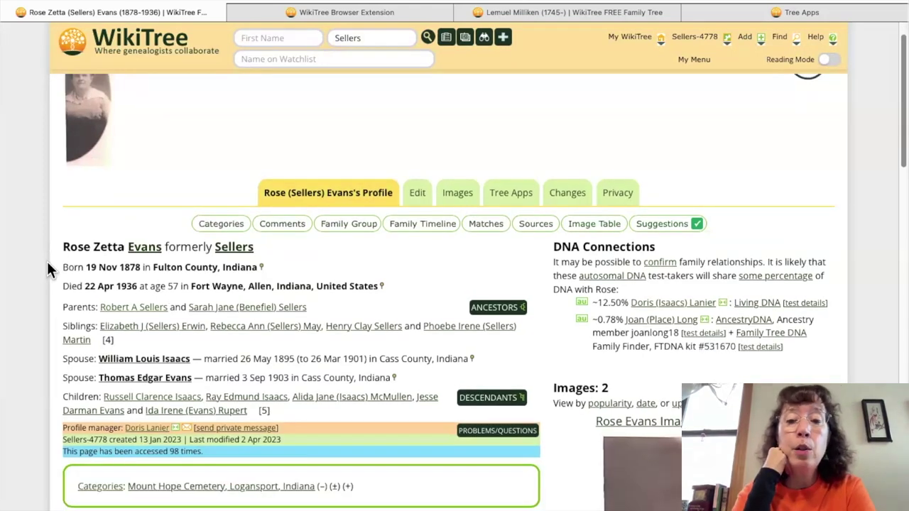
scroll(47, 261, down, 2)
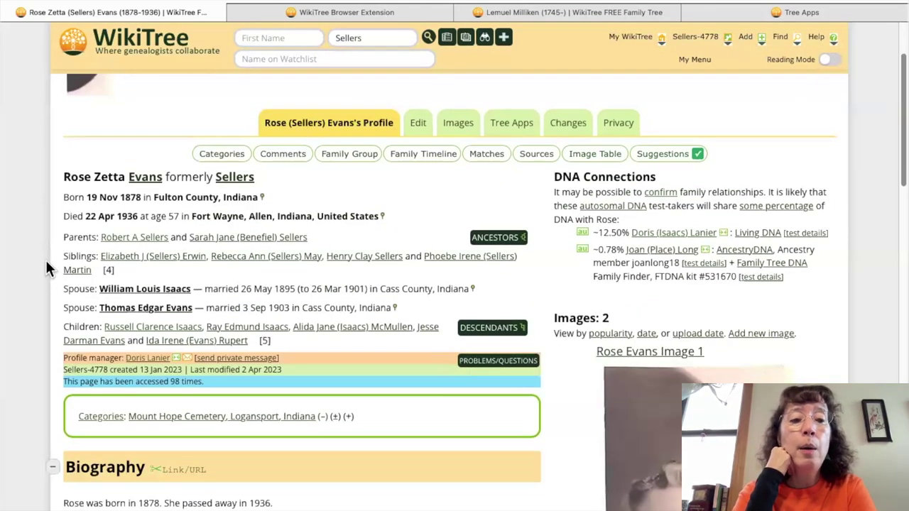
scroll(47, 268, down, 1)
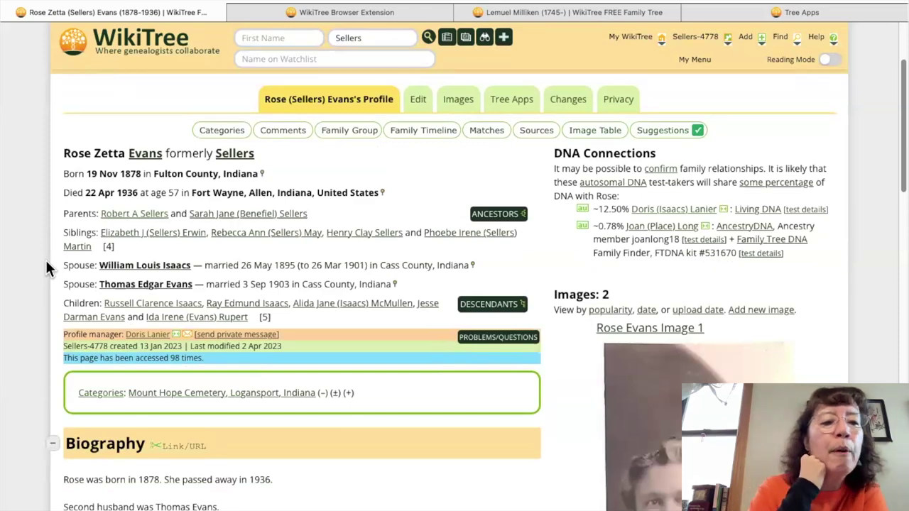
scroll(47, 268, down, 2)
scroll(45, 269, down, 3)
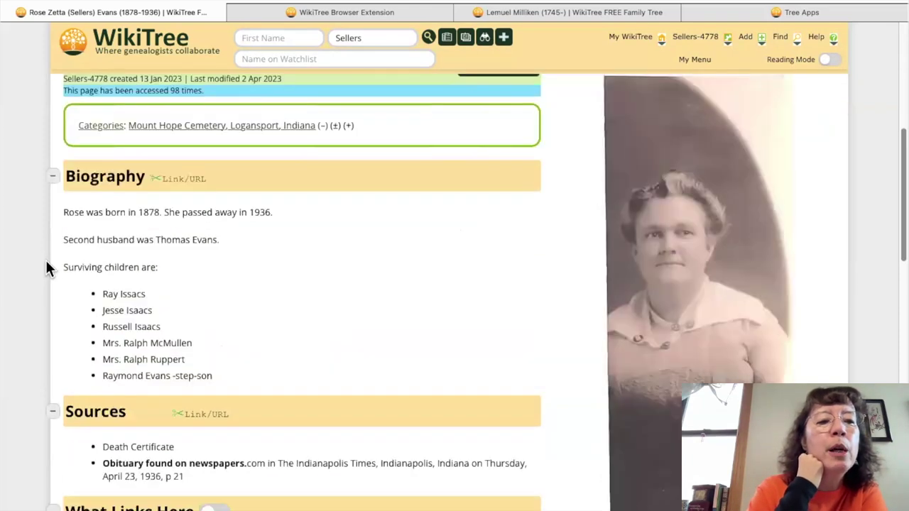
scroll(46, 268, down, 1)
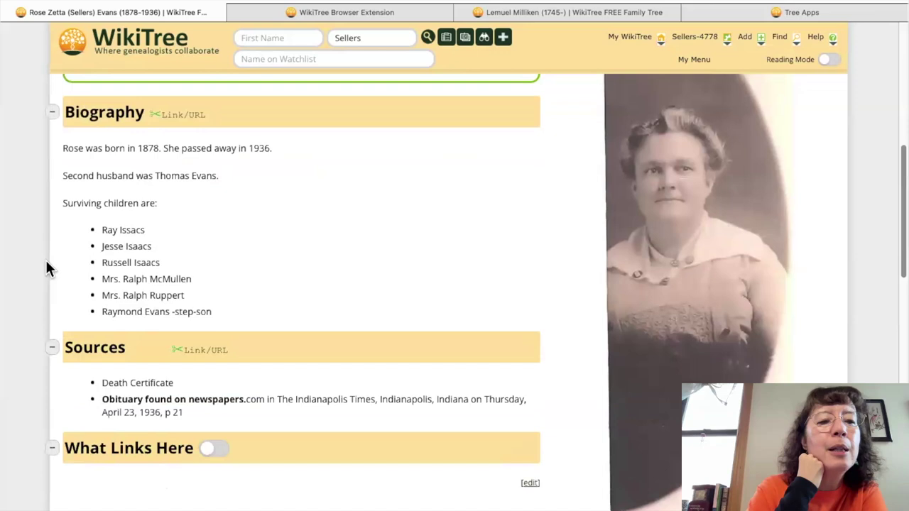
scroll(47, 268, up, 1)
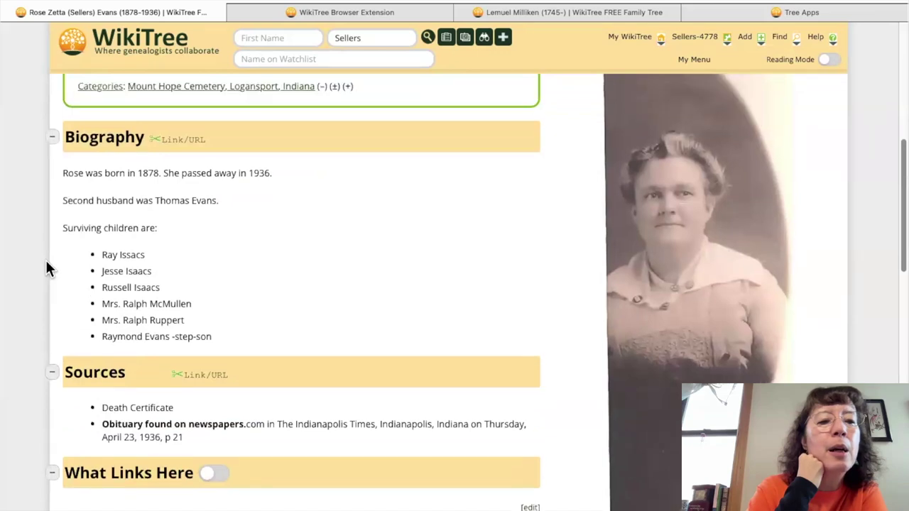
scroll(47, 269, down, 1)
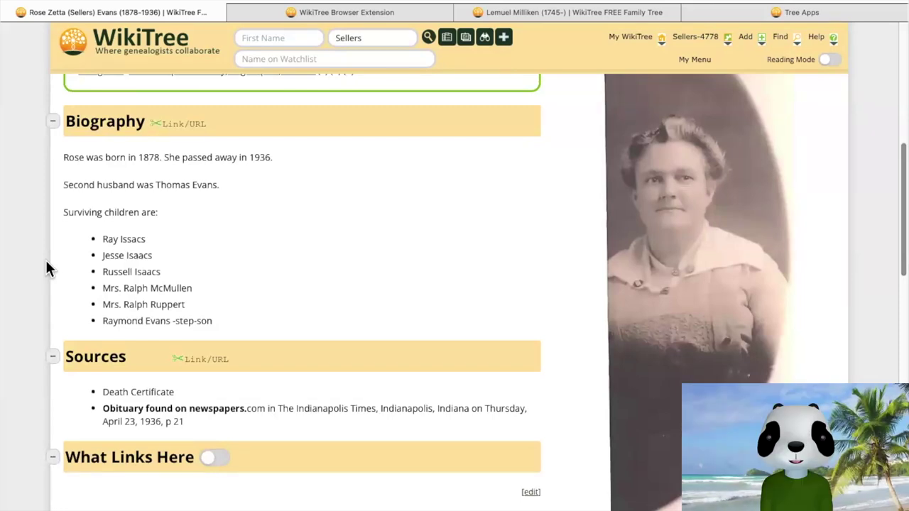
scroll(47, 268, up, 1)
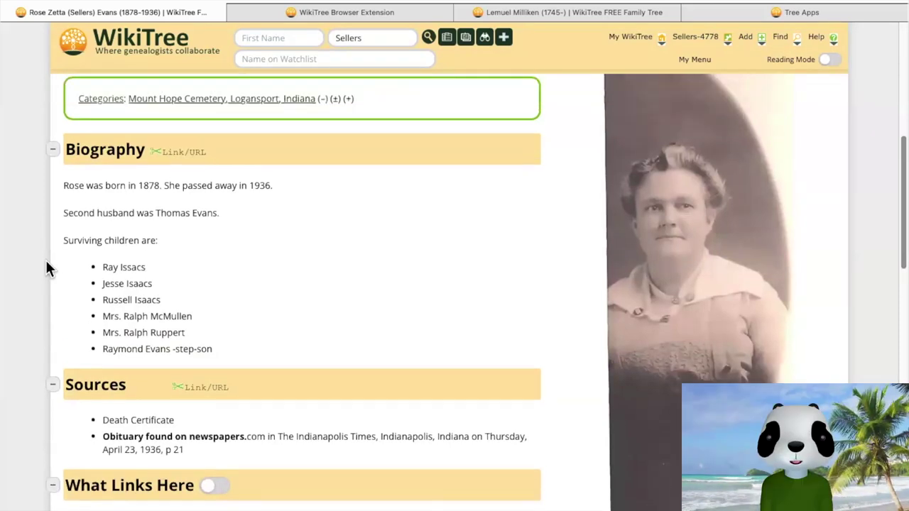
scroll(47, 268, up, 1)
scroll(47, 266, down, 1)
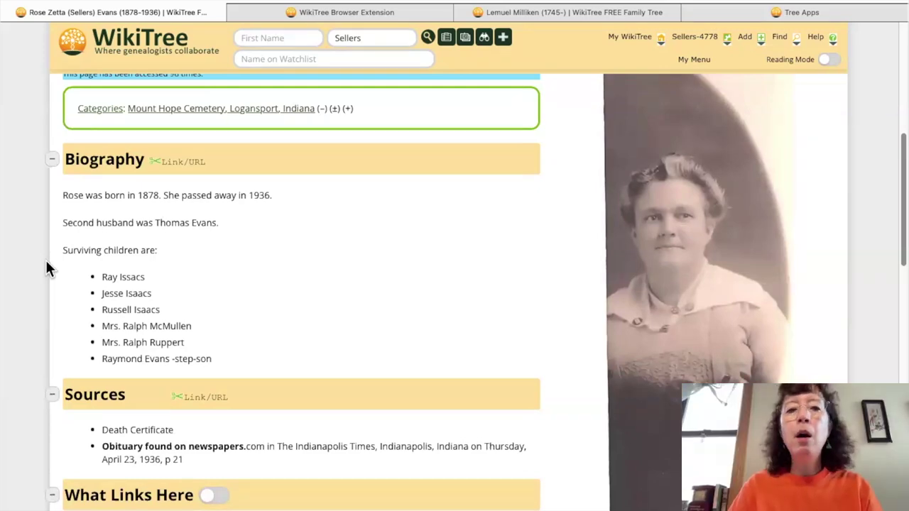
scroll(47, 268, up, 2)
scroll(47, 268, down, 2)
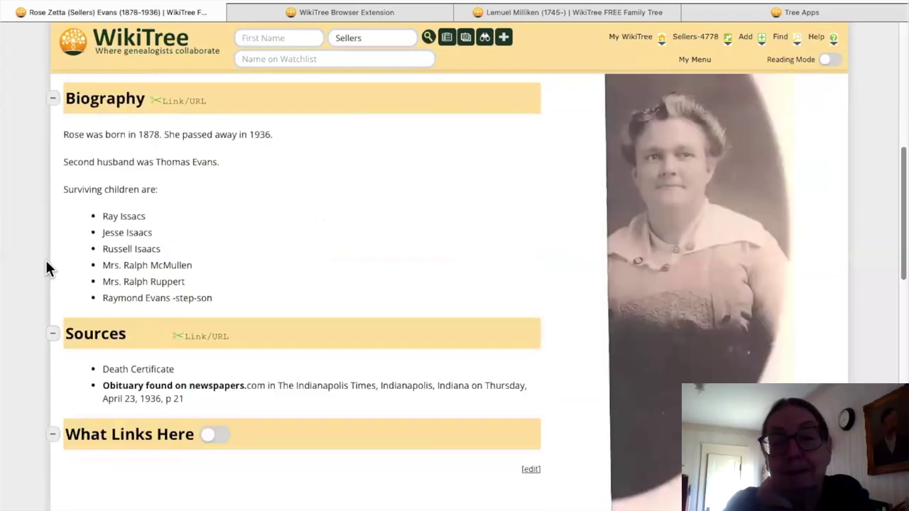
scroll(47, 268, down, 1)
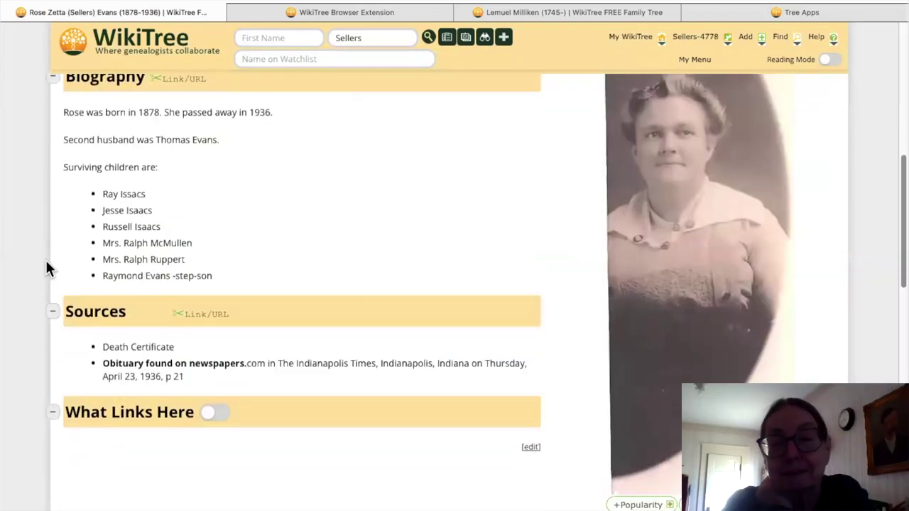
scroll(46, 268, down, 1)
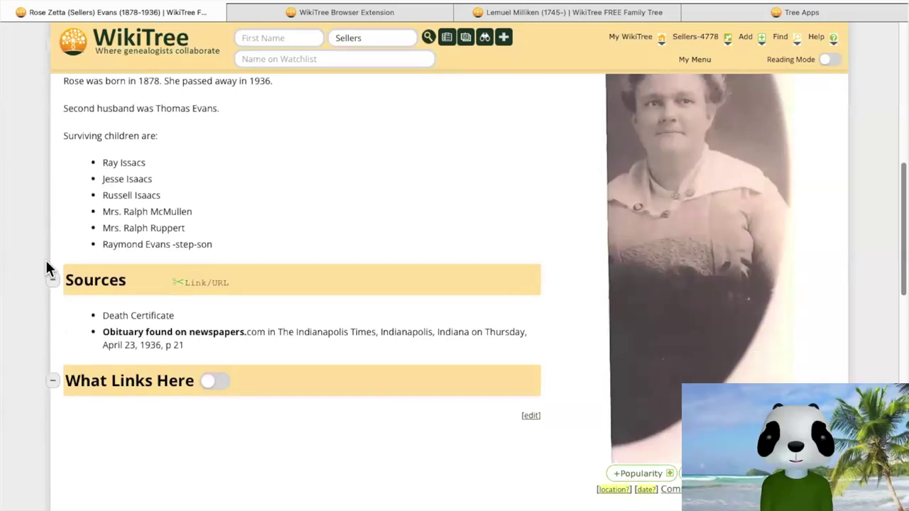
scroll(46, 268, up, 3)
scroll(46, 268, down, 3)
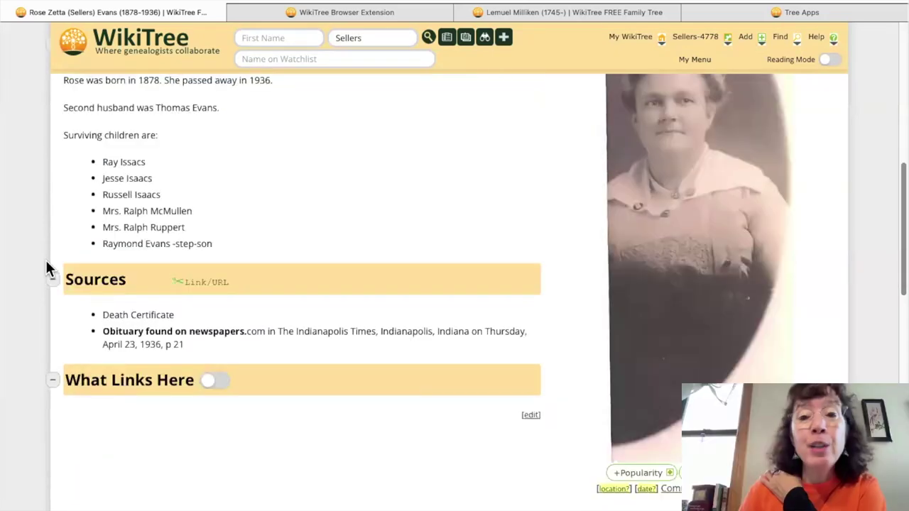
scroll(46, 262, up, 1)
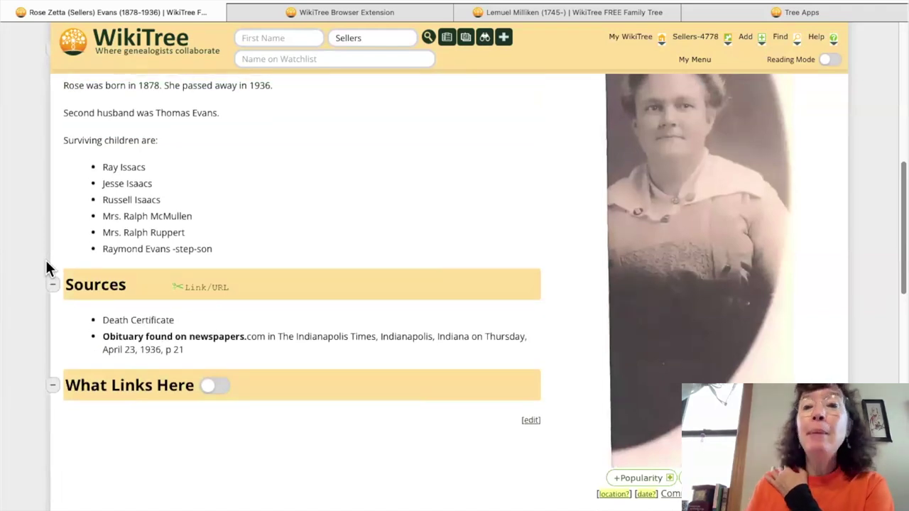
scroll(45, 268, up, 1)
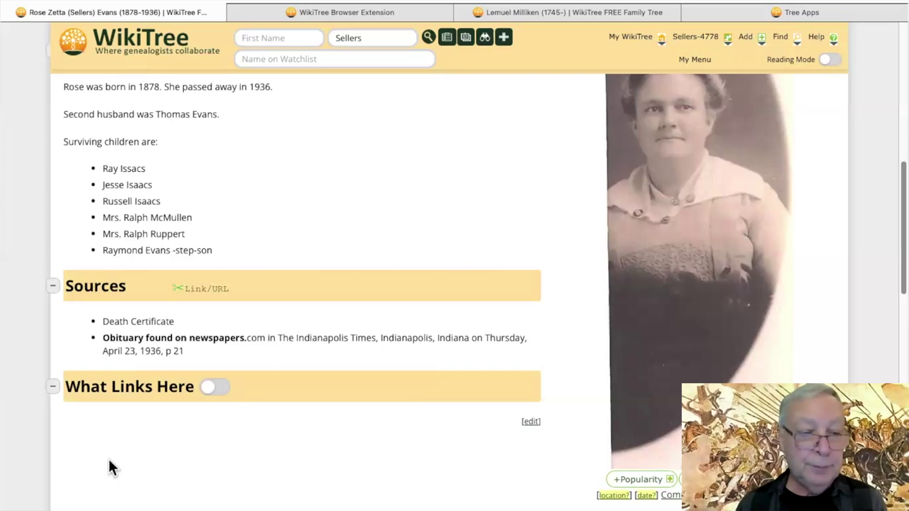
scroll(125, 405, up, 2)
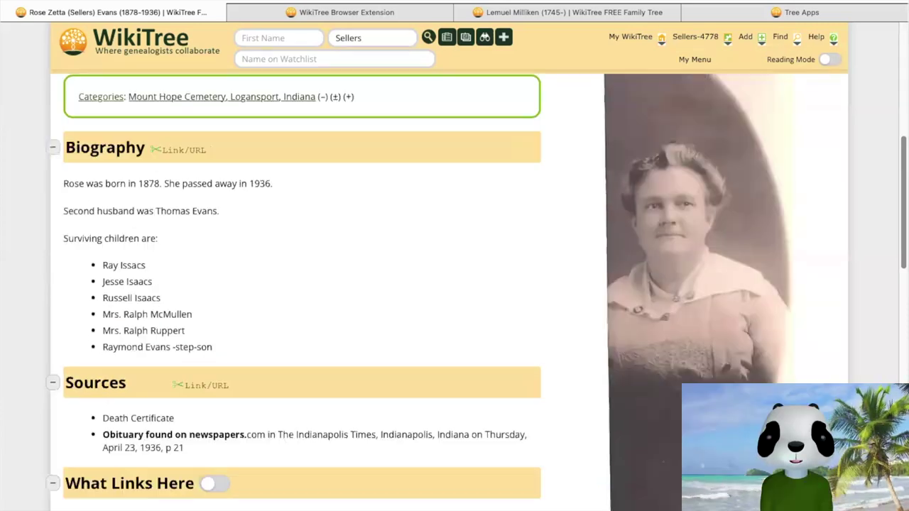
scroll(124, 426, down, 2)
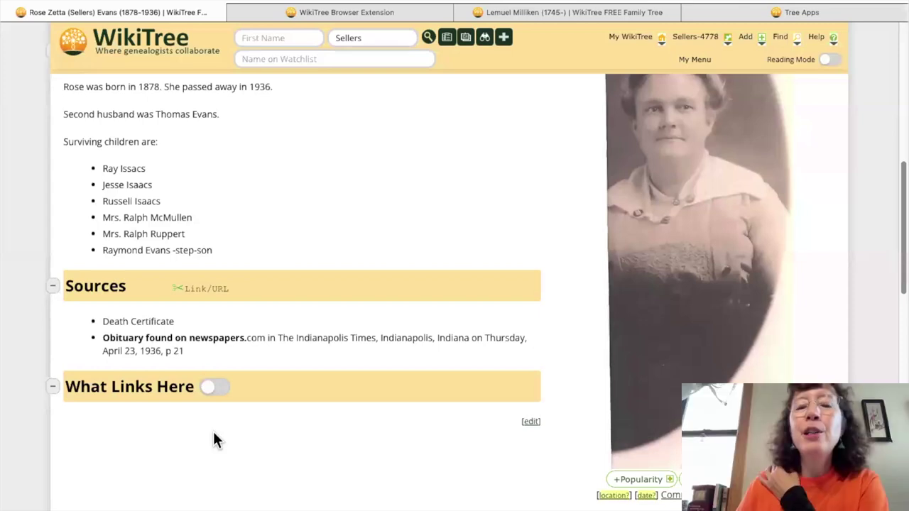
scroll(213, 431, down, 8)
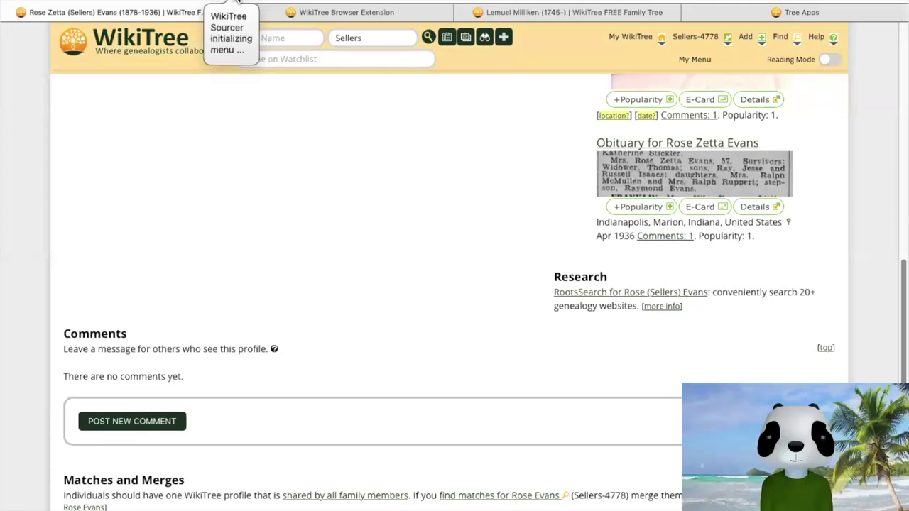
click(230, 149)
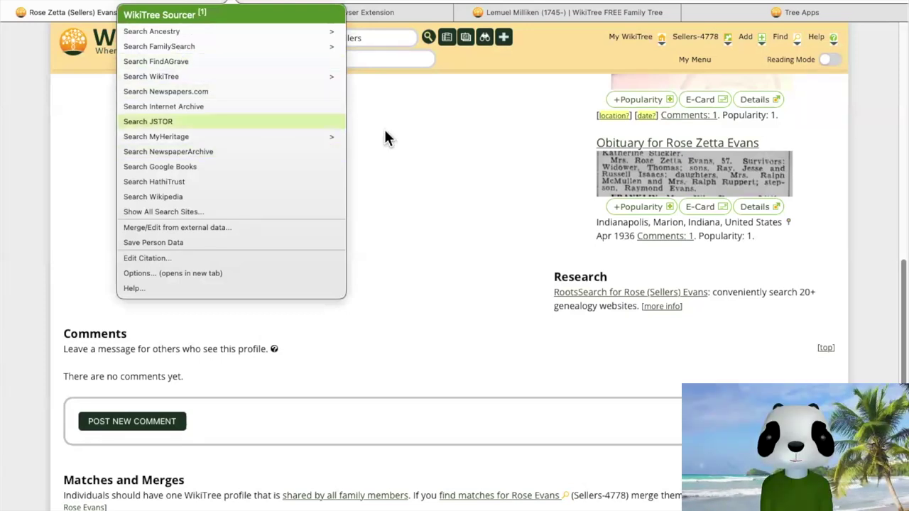
scroll(384, 131, up, 3)
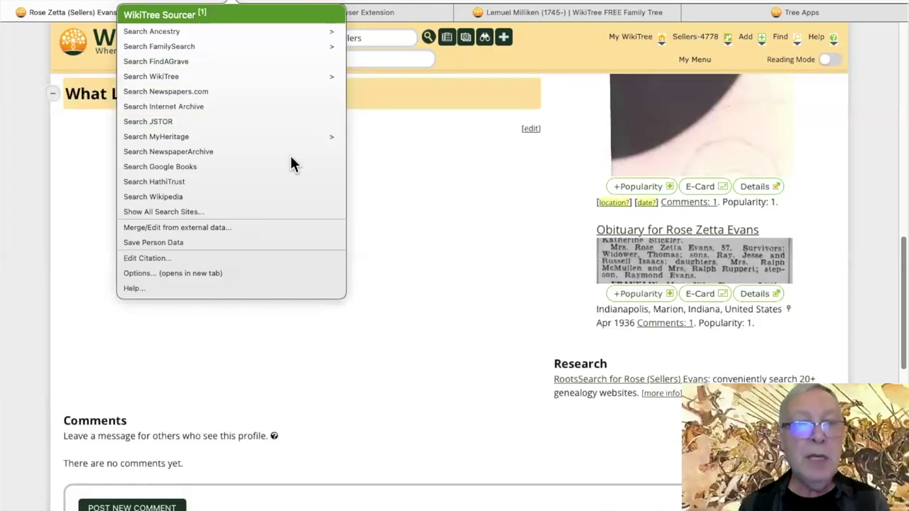
scroll(231, 171, up, 1)
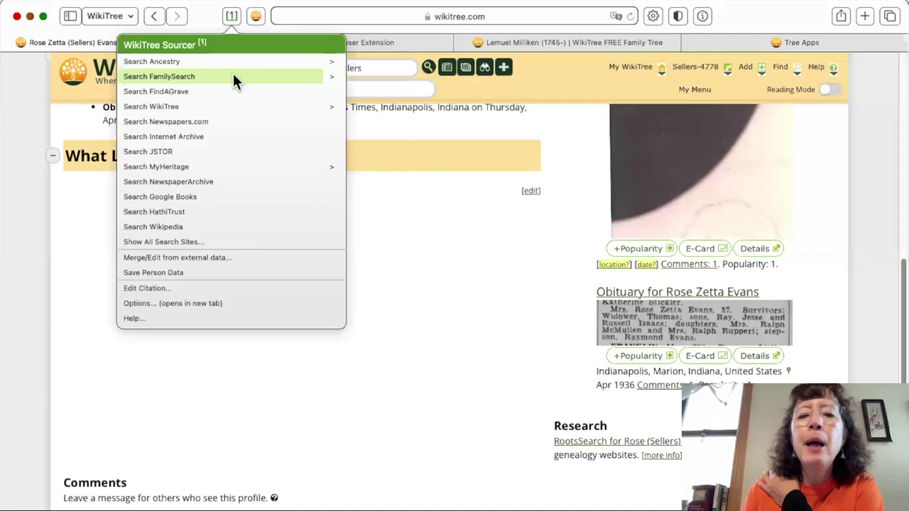
click(235, 79)
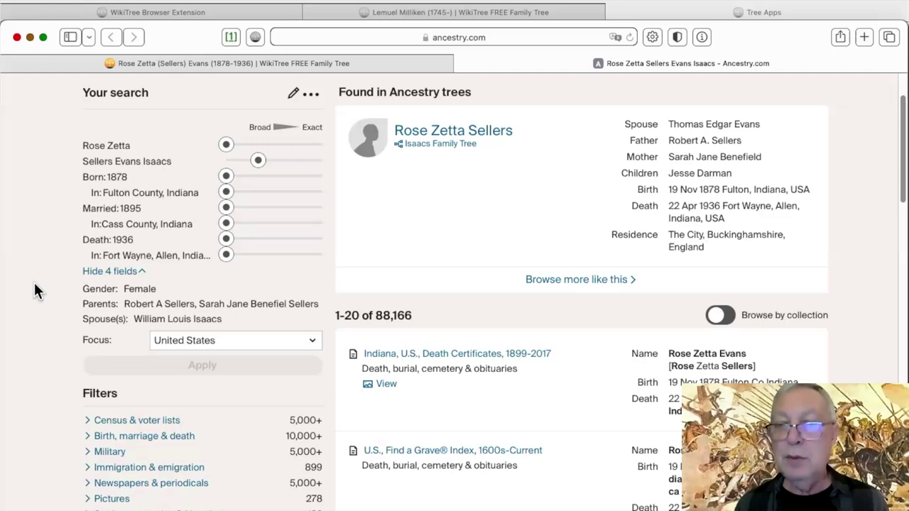
scroll(43, 264, down, 1)
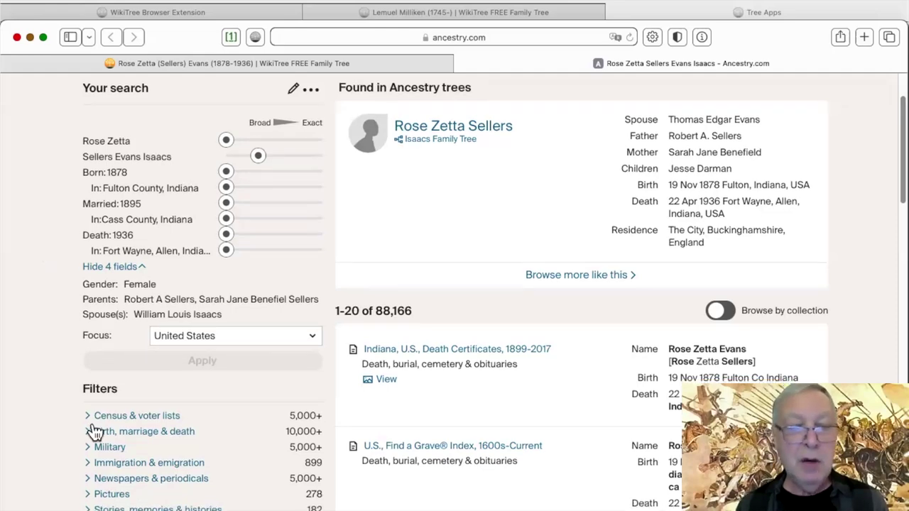
scroll(93, 430, down, 5)
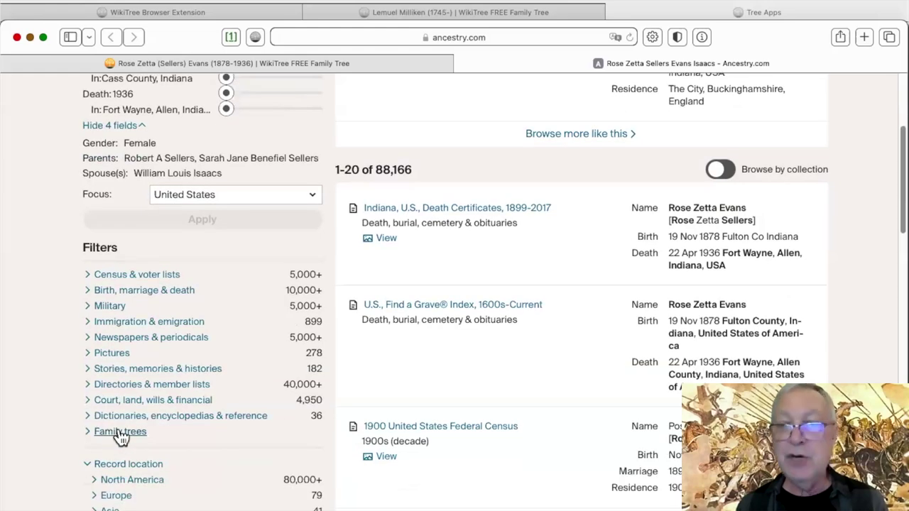
scroll(27, 392, up, 5)
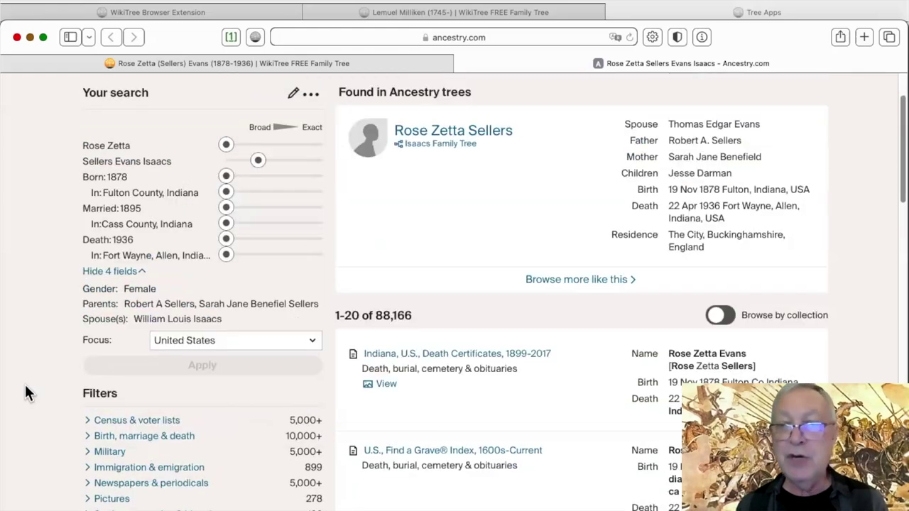
scroll(27, 393, down, 5)
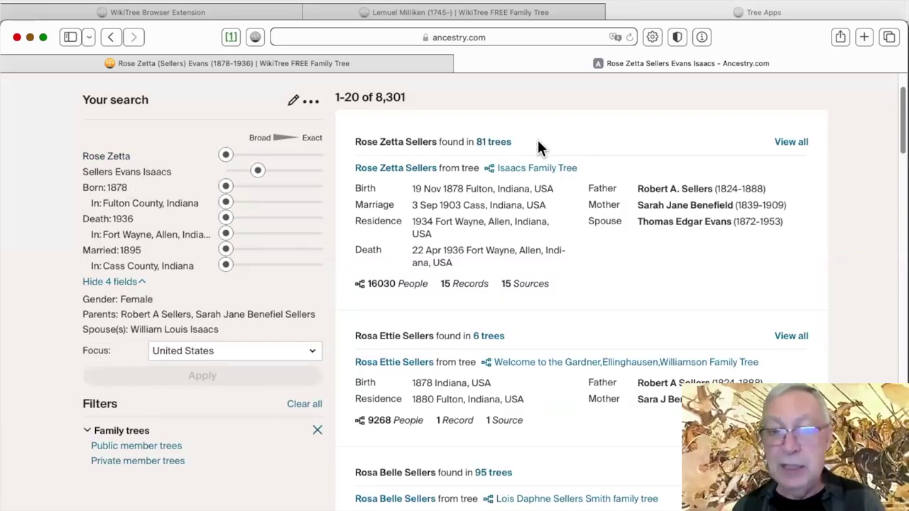
click(495, 142)
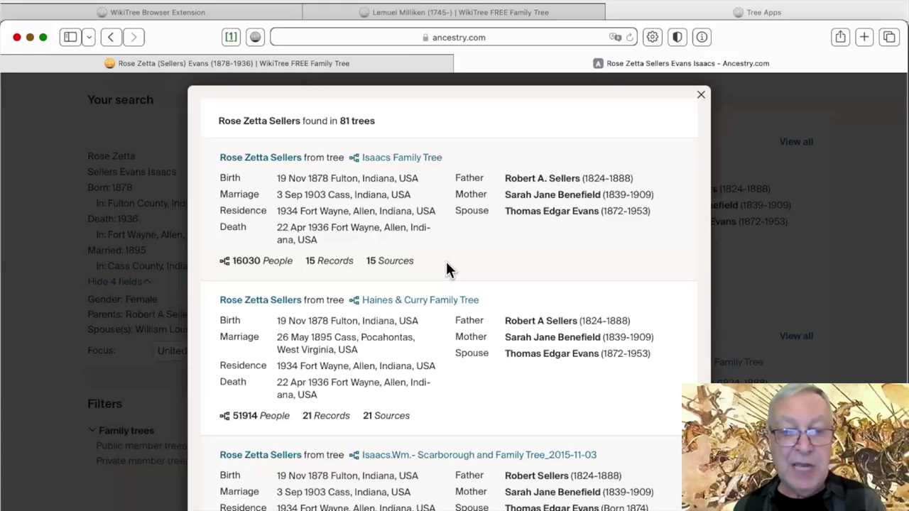
Open her Facts page in the Haines & Curry Family Tree.
scroll(446, 264, down, 2)
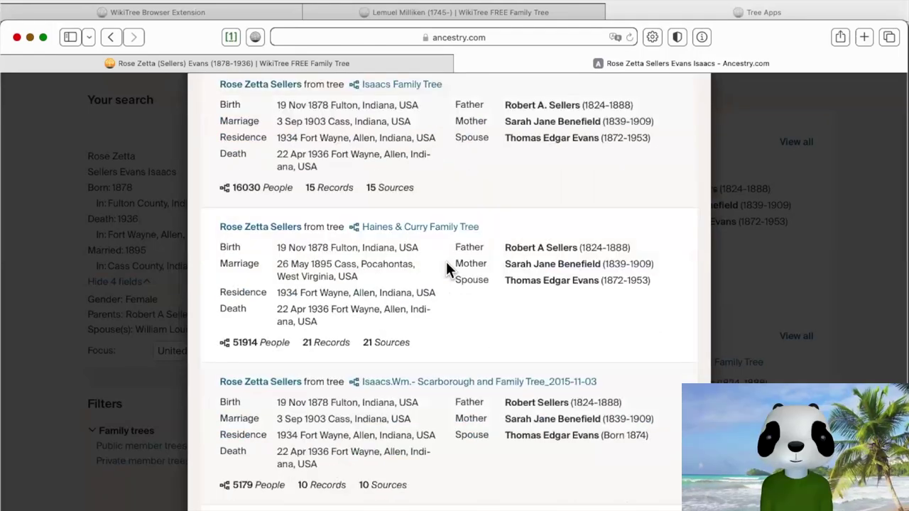
scroll(446, 264, down, 2)
scroll(447, 269, down, 3)
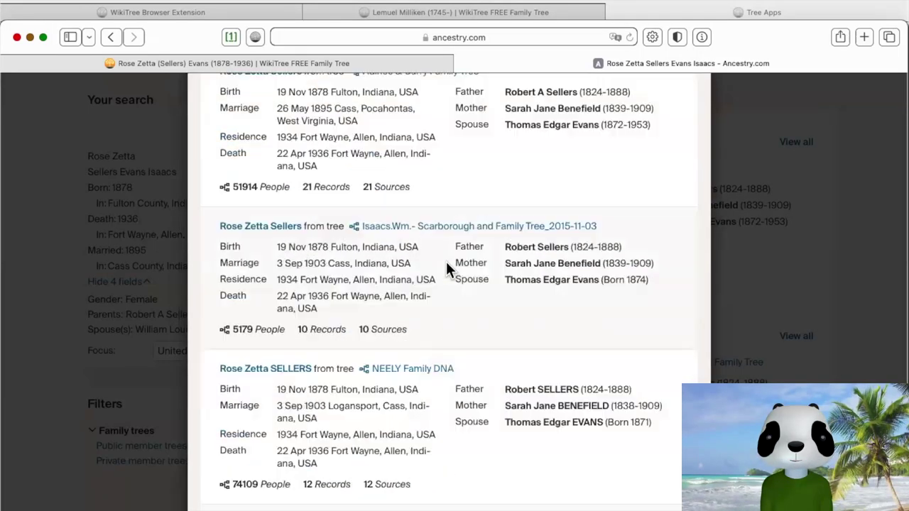
scroll(323, 301, up, 6)
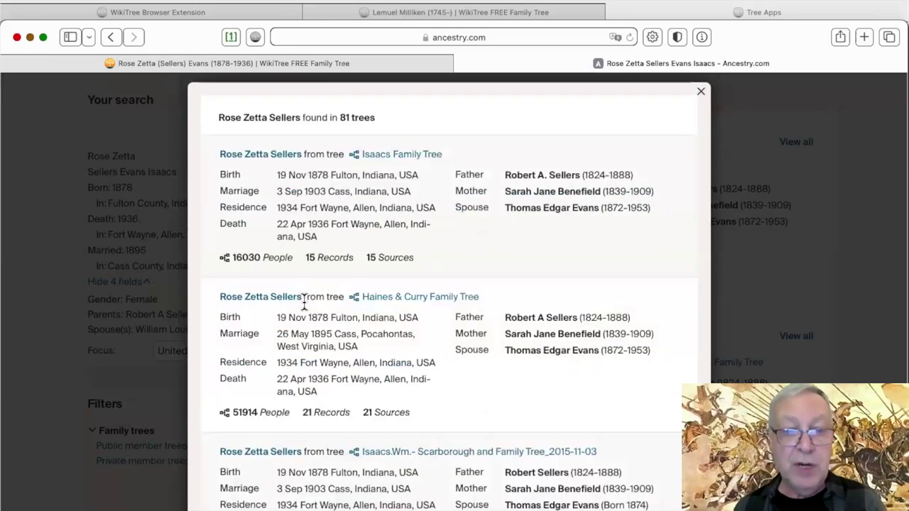
click(298, 297)
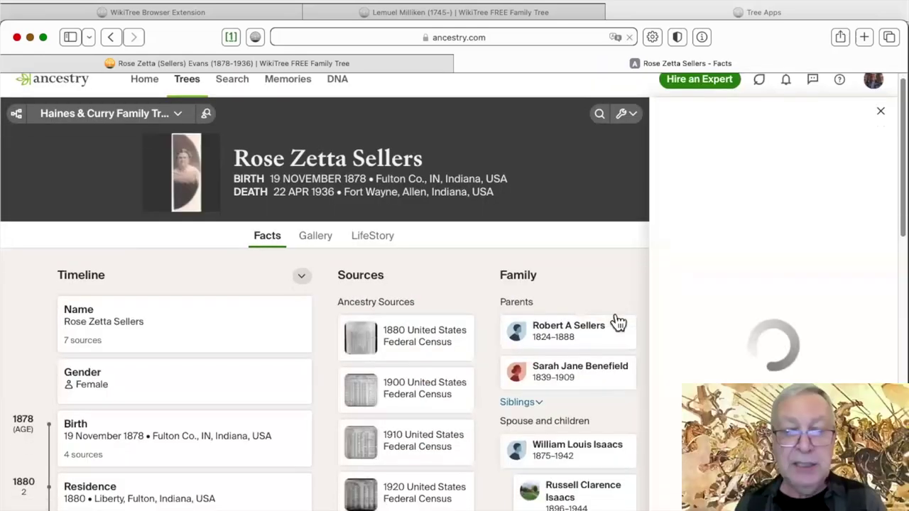
scroll(602, 317, down, 5)
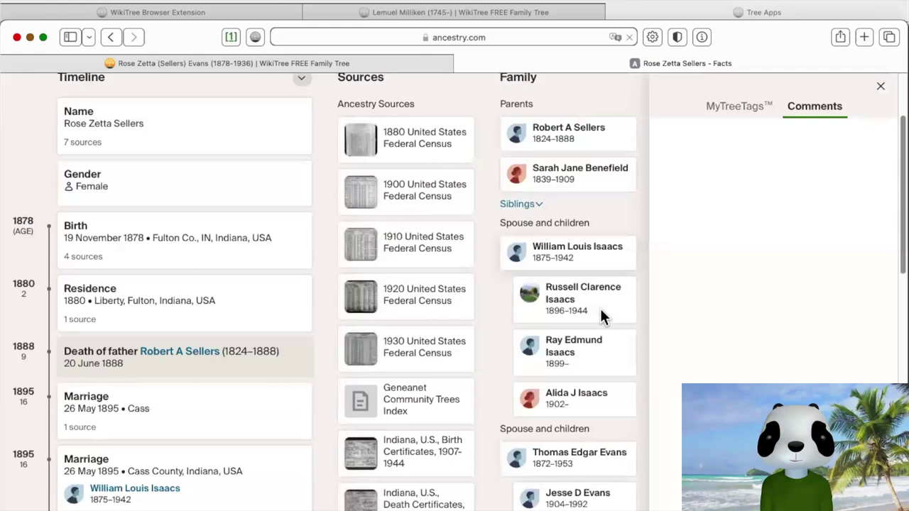
scroll(600, 313, down, 3)
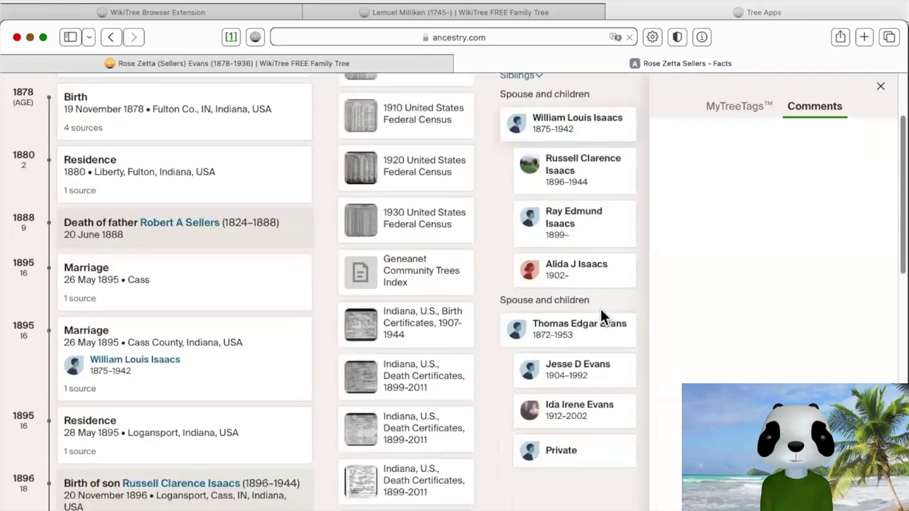
scroll(600, 317, down, 4)
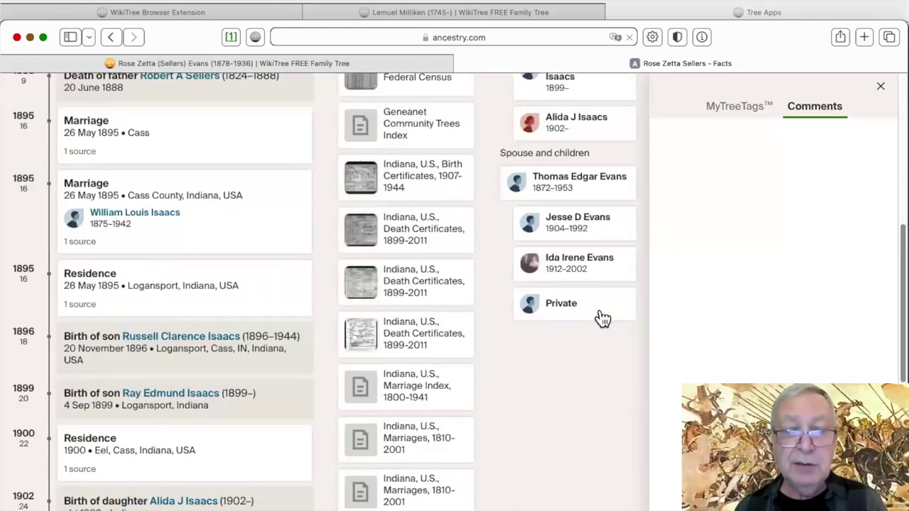
scroll(602, 317, down, 3)
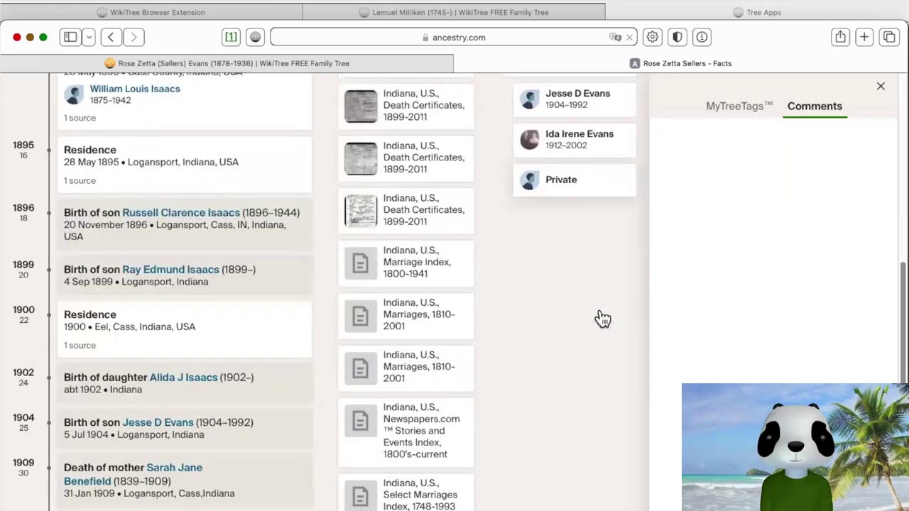
scroll(602, 318, down, 3)
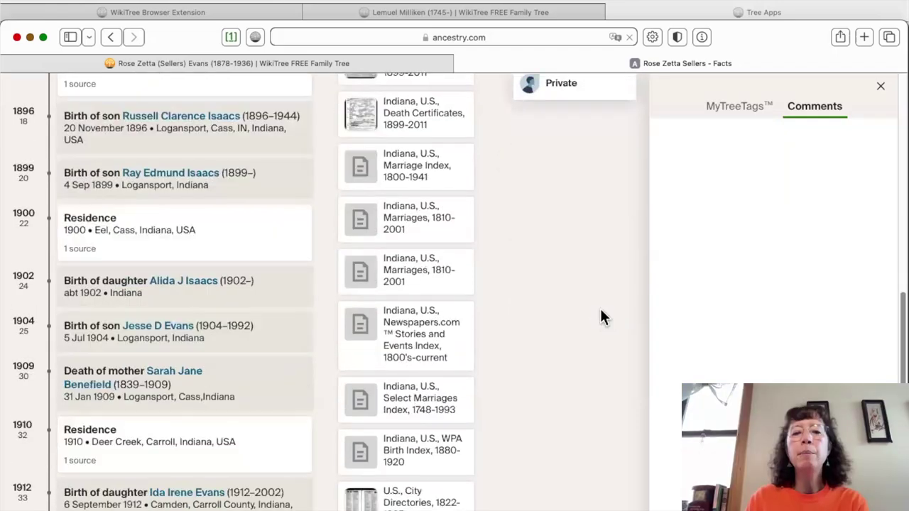
scroll(601, 317, down, 4)
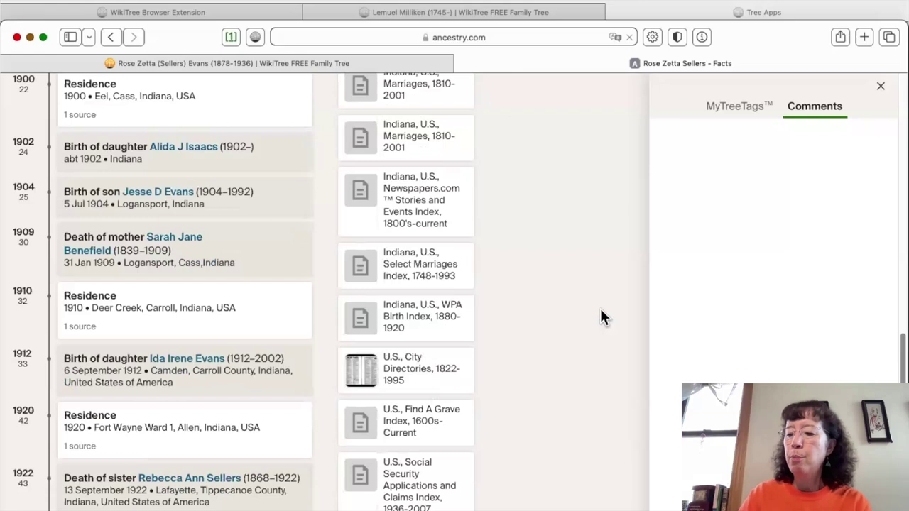
scroll(600, 318, up, 1)
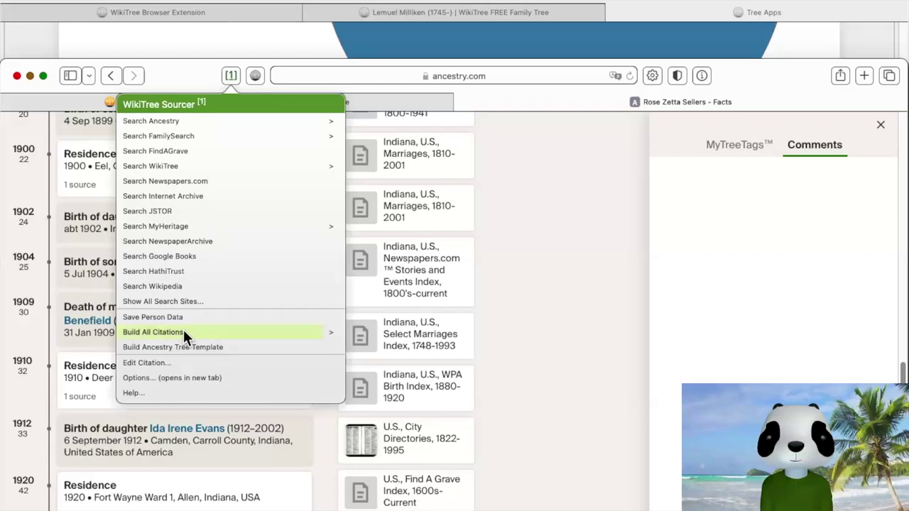
Build citations for all 21 tree records, save them to the clipboard, and return to search results.
click(183, 330)
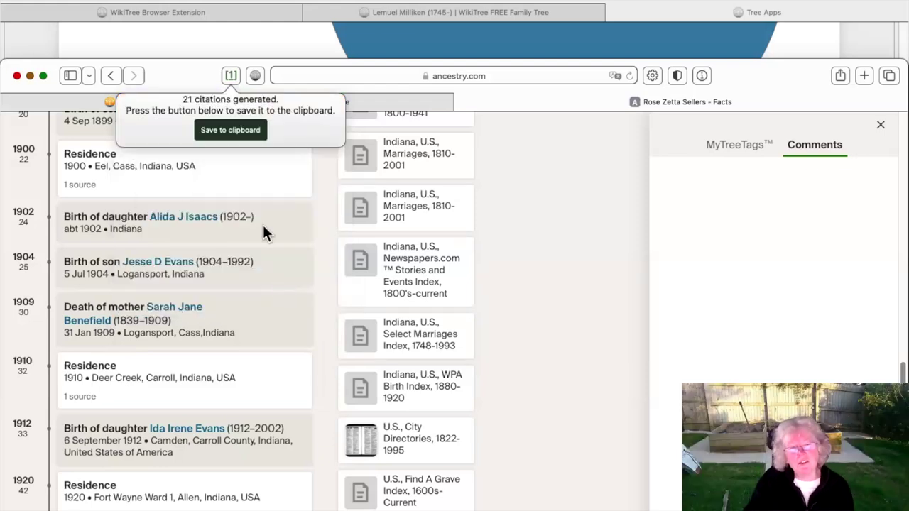
click(242, 130)
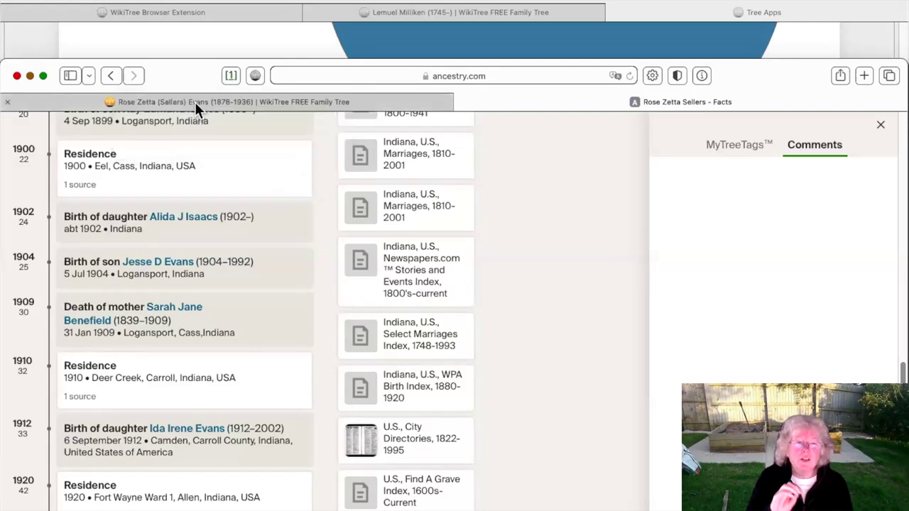
mouse_move(193, 102)
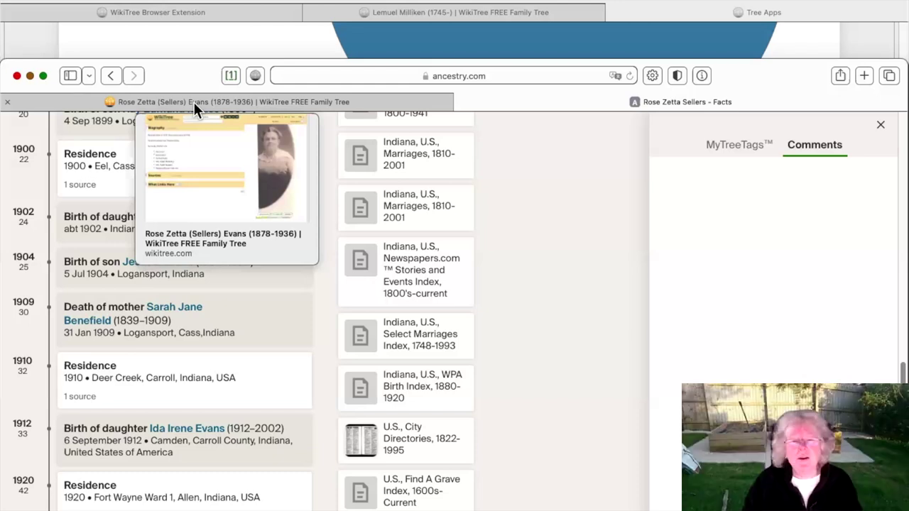
key(super+bracketleft)
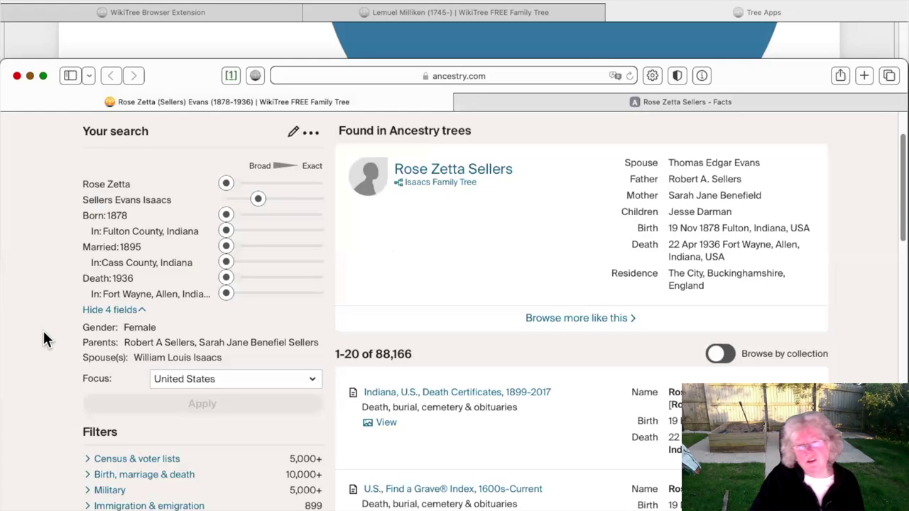
key(super+bracketleft)
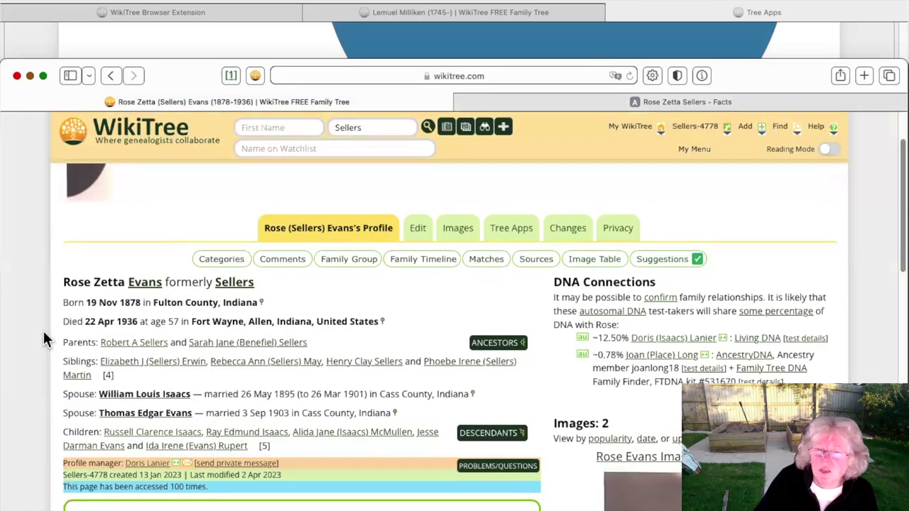
scroll(43, 333, down, 1)
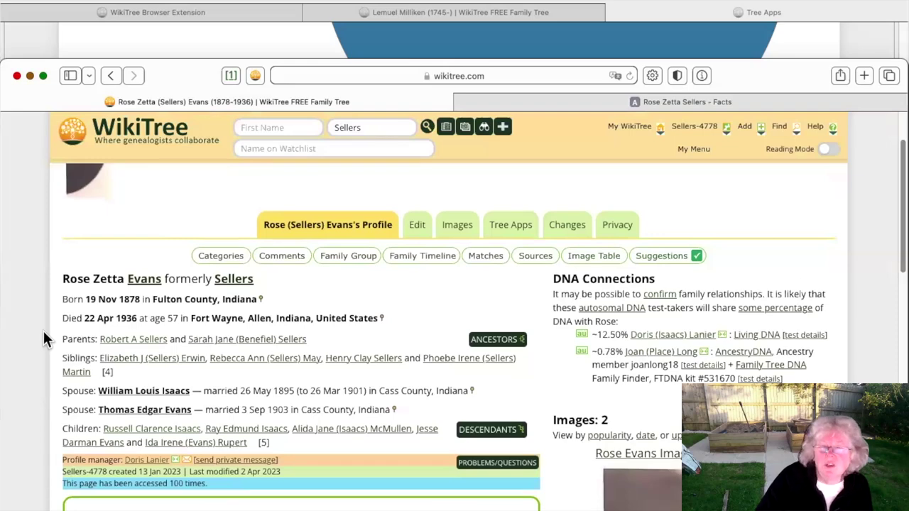
scroll(44, 340, down, 1)
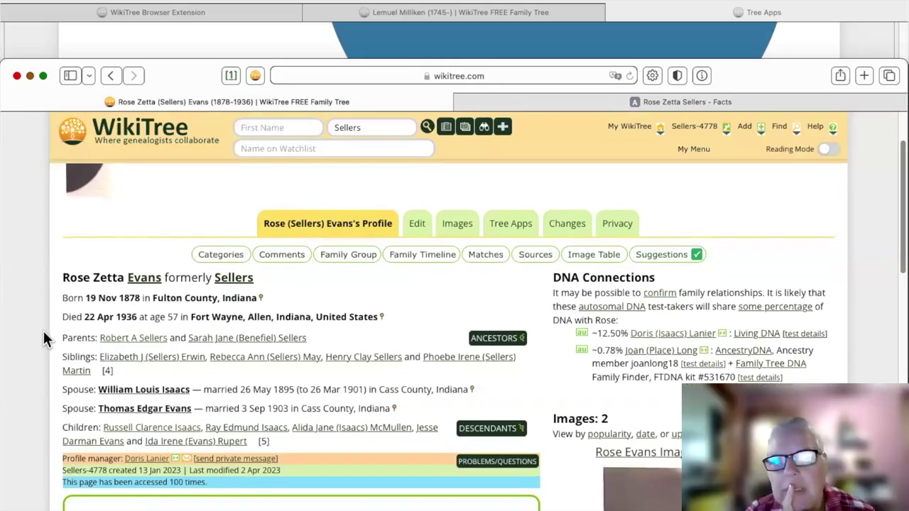
scroll(43, 333, down, 1)
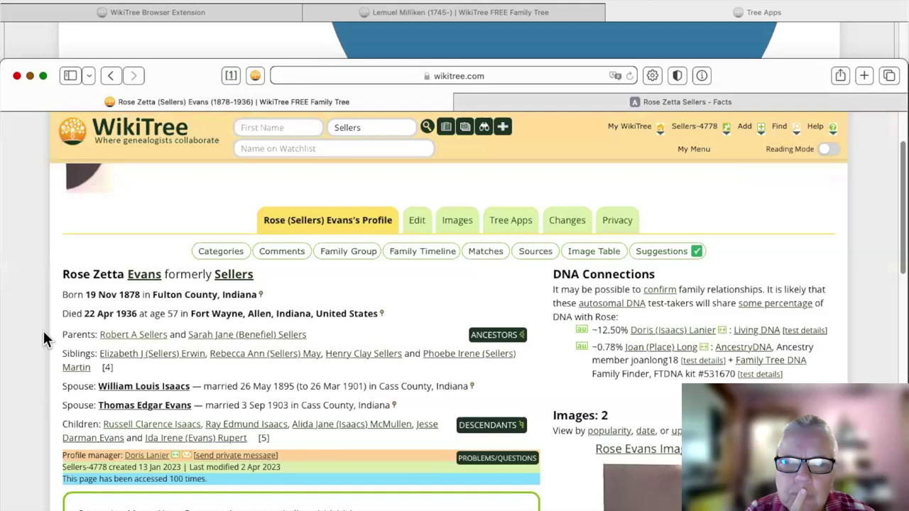
scroll(44, 340, down, 1)
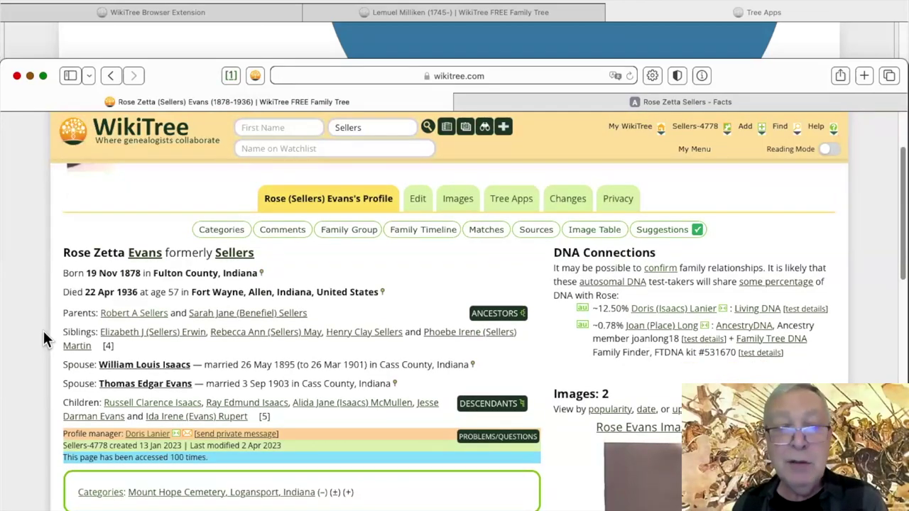
scroll(44, 339, down, 1)
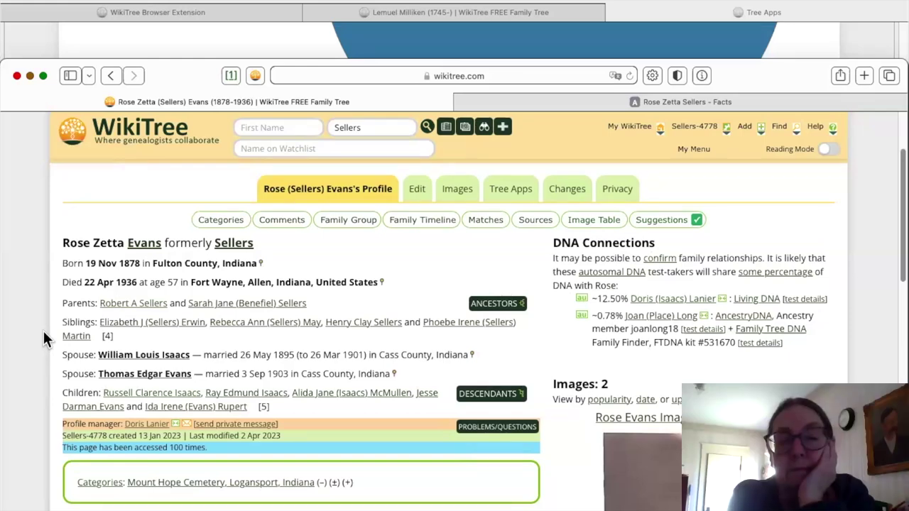
scroll(43, 338, up, 1)
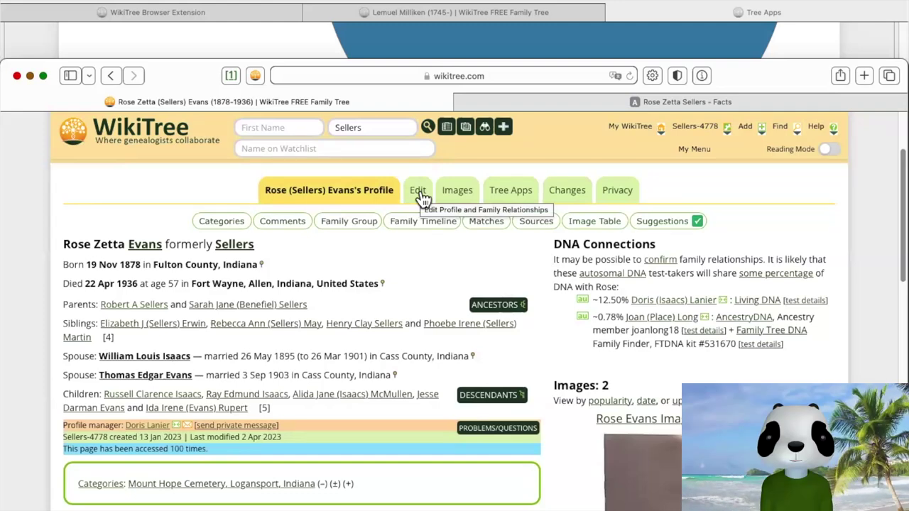
Open her profile for editing, with the cursor after the last listed surviving child.
click(418, 191)
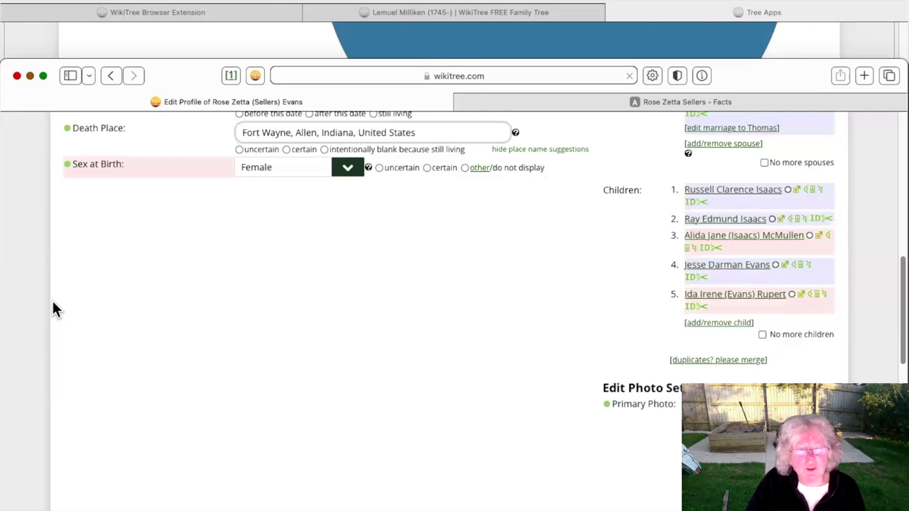
scroll(53, 306, down, 5)
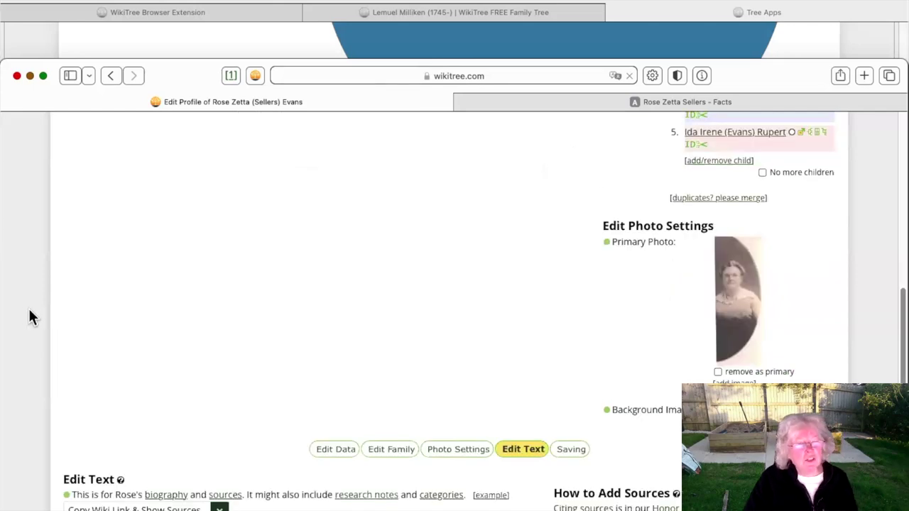
scroll(29, 310, down, 4)
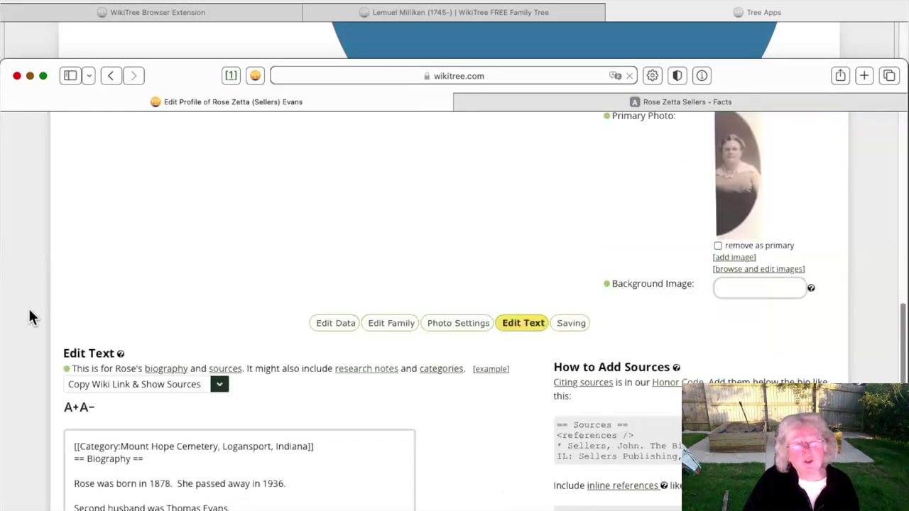
scroll(29, 317, down, 6)
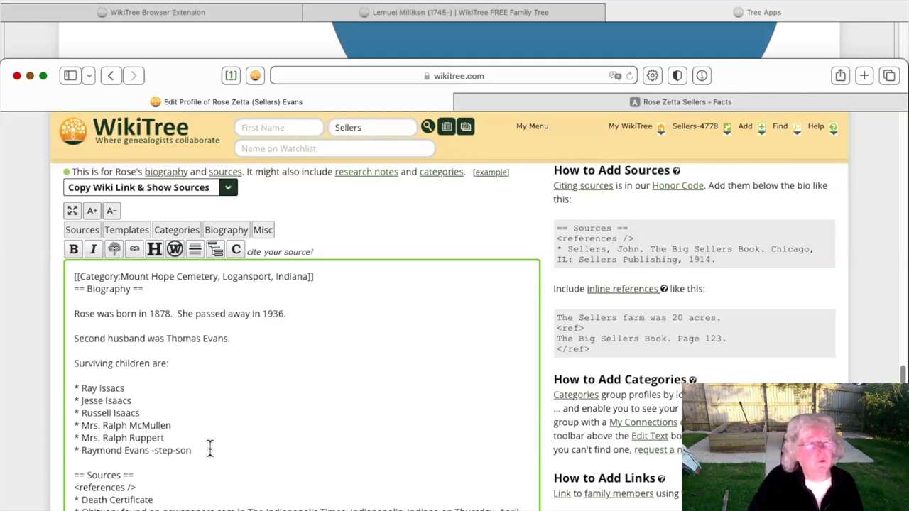
click(213, 452)
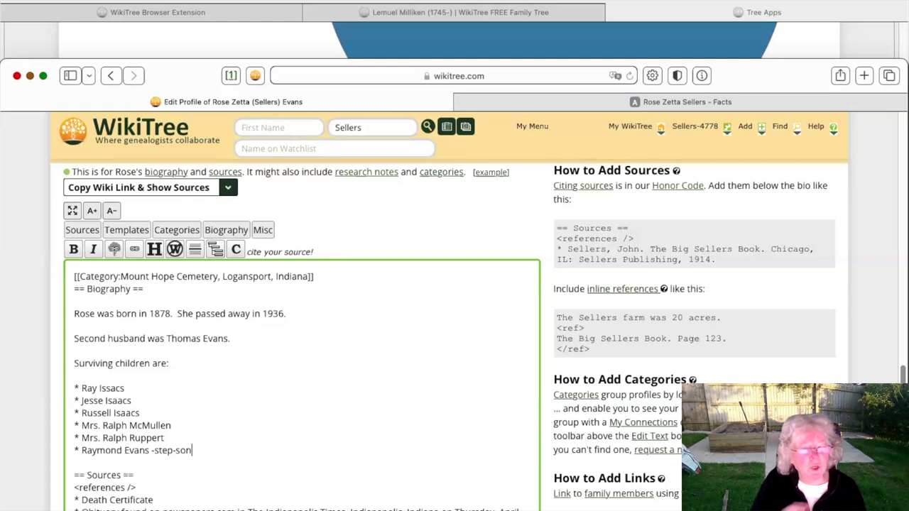
Insert an '== Research Notes ==' heading below the surviving-children list.
key(Return)
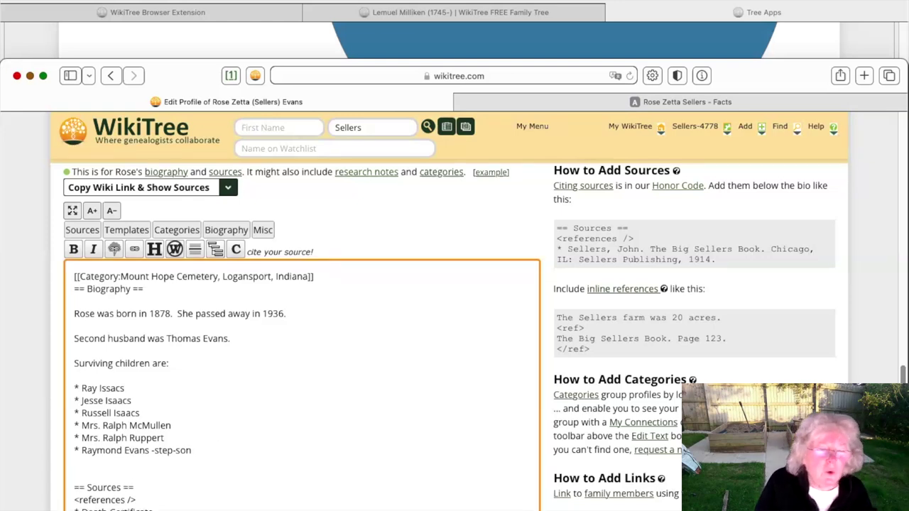
key(Return)
text(=)
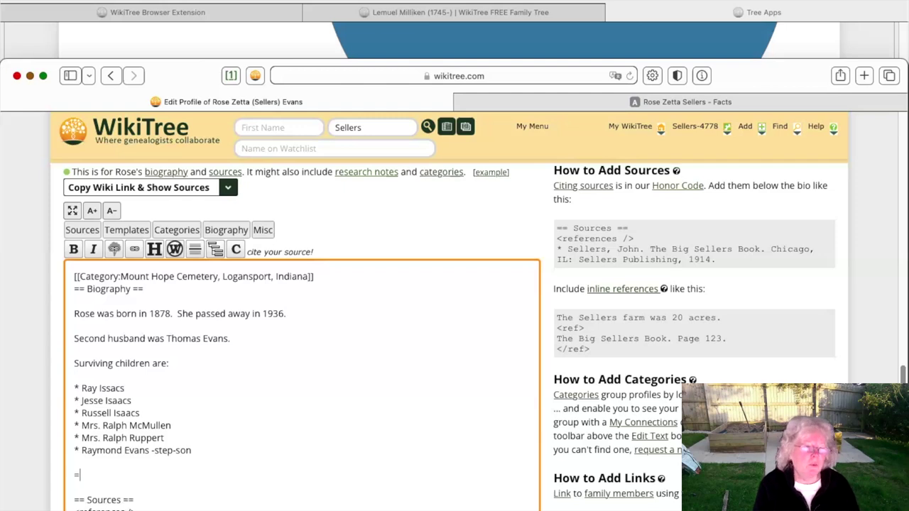
text(=)
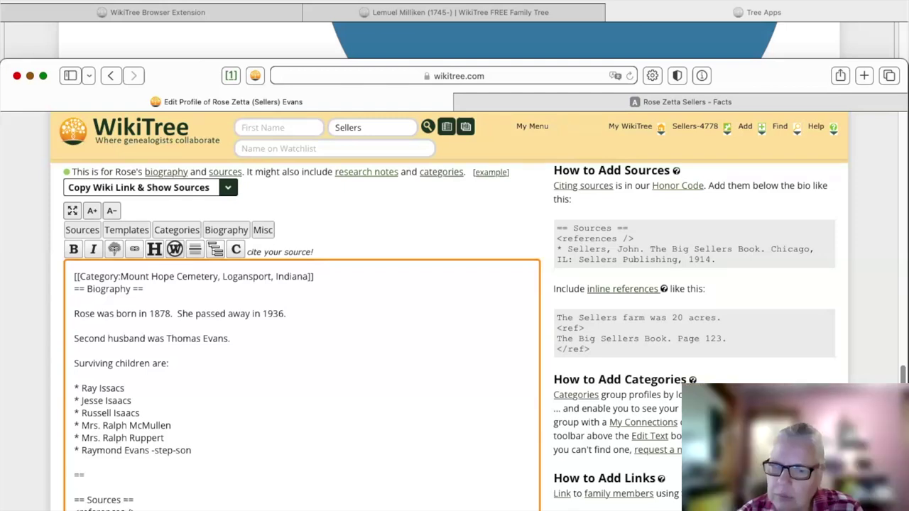
text( Research )
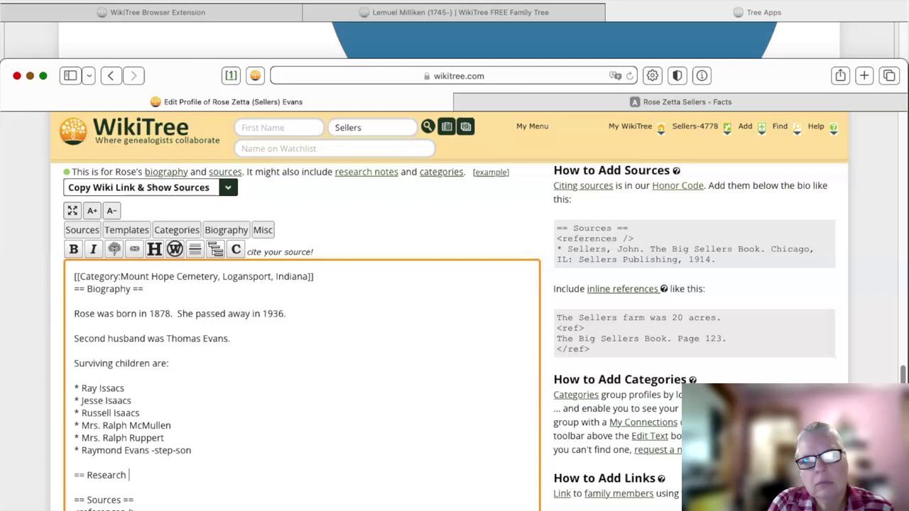
text(Ntes)
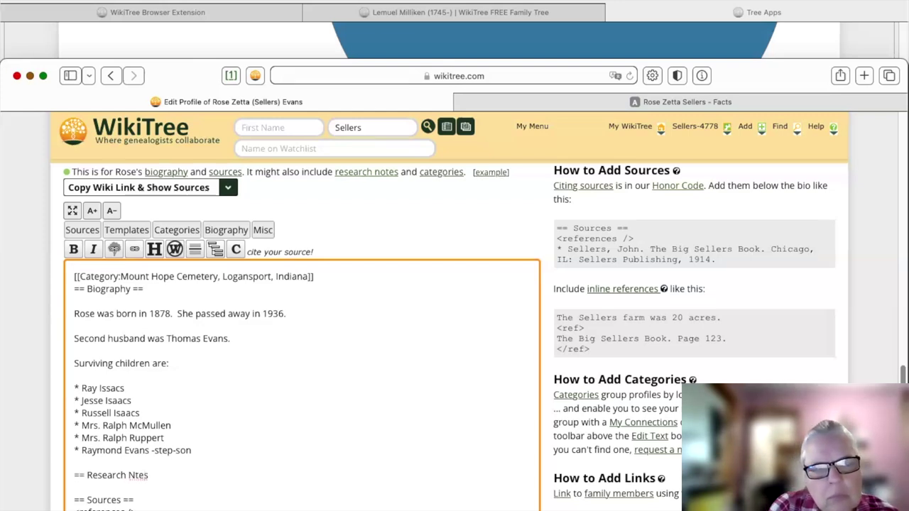
key(BackSpace)
key(BackSpace)
key(BackSpace)
text(otes )
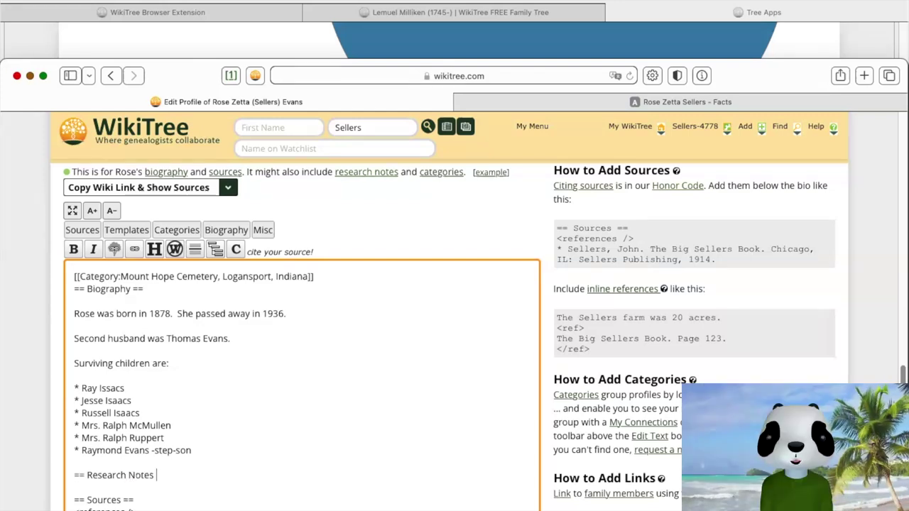
text(==)
key(Return)
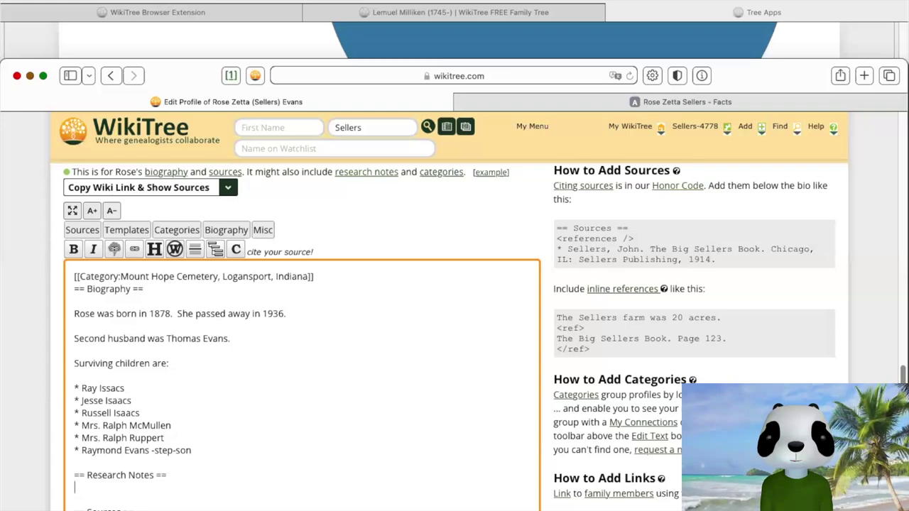
scroll(256, 439, down, 10)
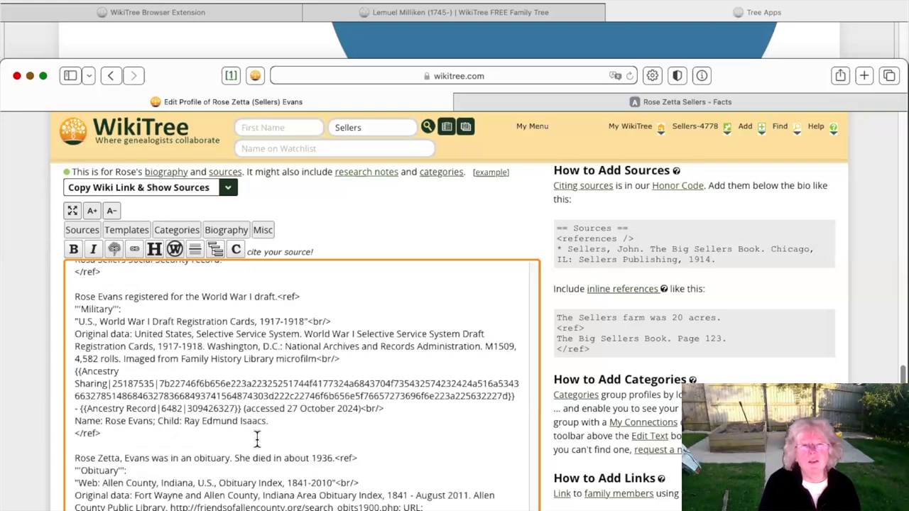
scroll(257, 439, up, 5)
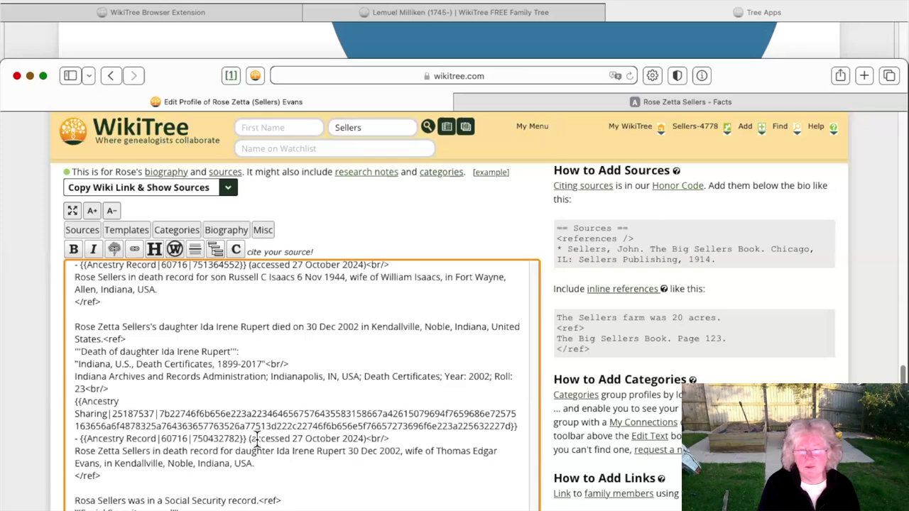
scroll(256, 439, up, 3)
scroll(258, 434, up, 3)
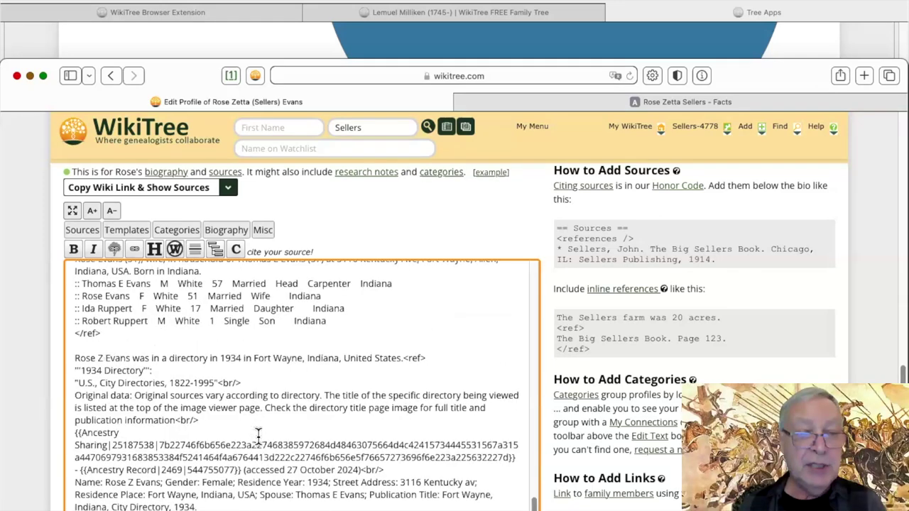
scroll(258, 434, up, 3)
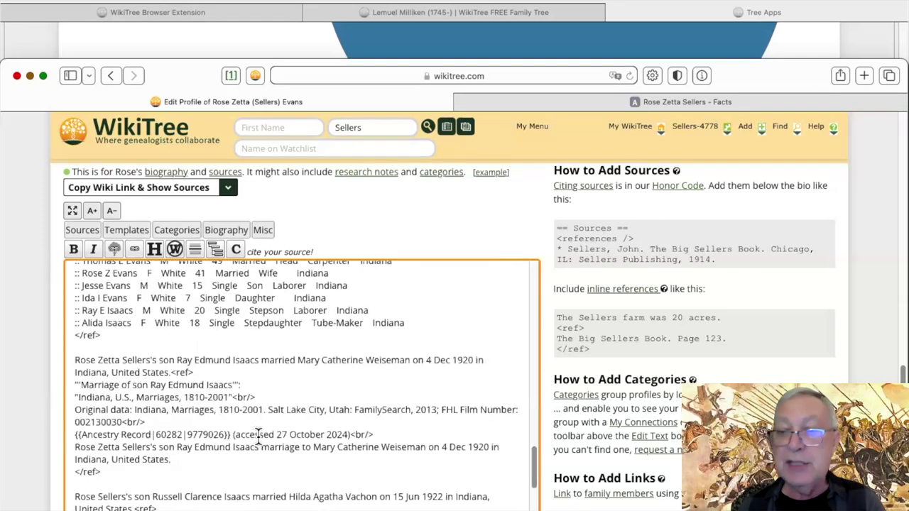
scroll(258, 434, up, 3)
scroll(258, 435, up, 3)
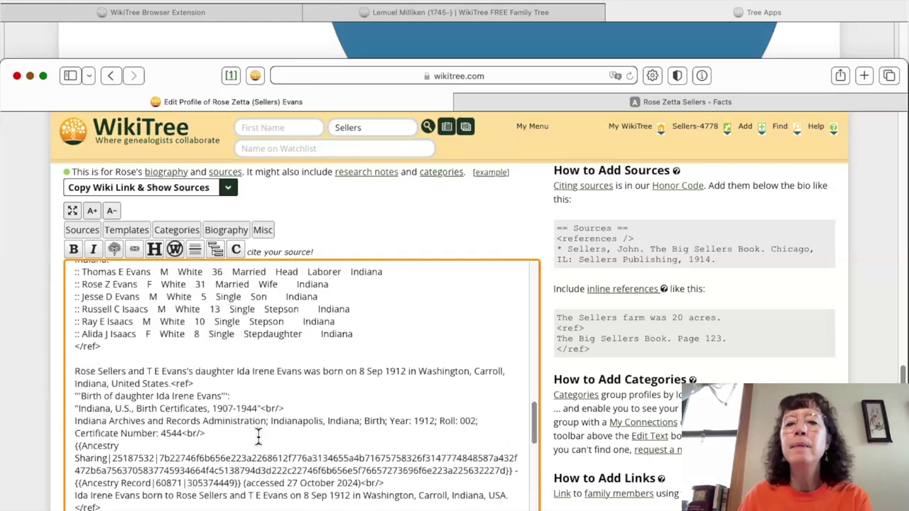
scroll(258, 434, up, 3)
scroll(258, 434, up, 3)
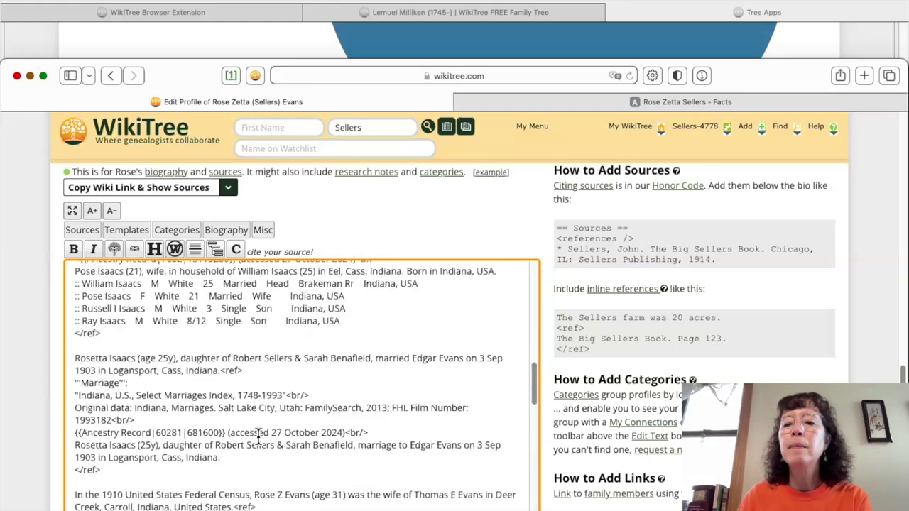
scroll(258, 435, up, 4)
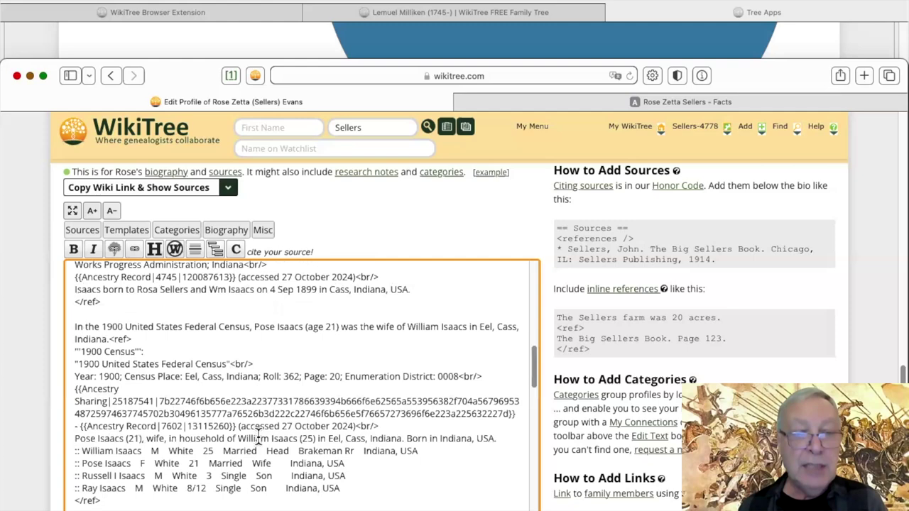
scroll(257, 434, up, 3)
scroll(258, 434, up, 10)
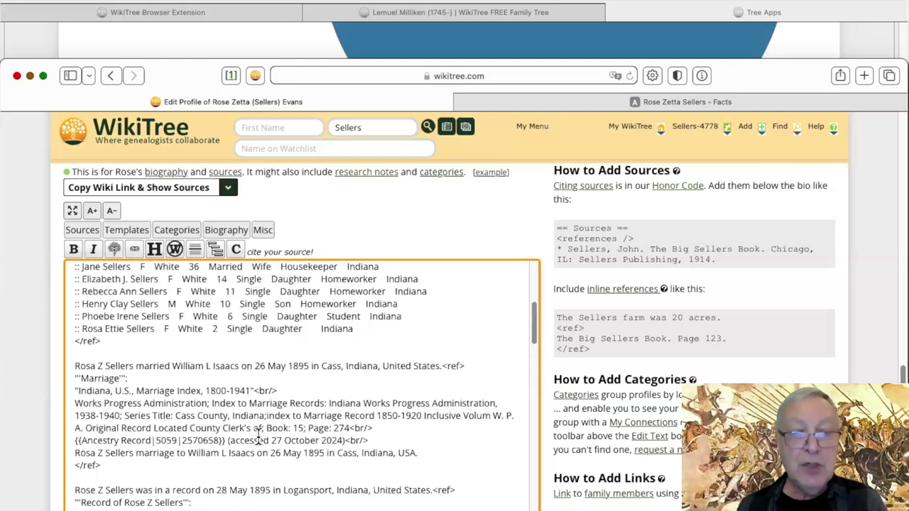
scroll(258, 435, down, 2)
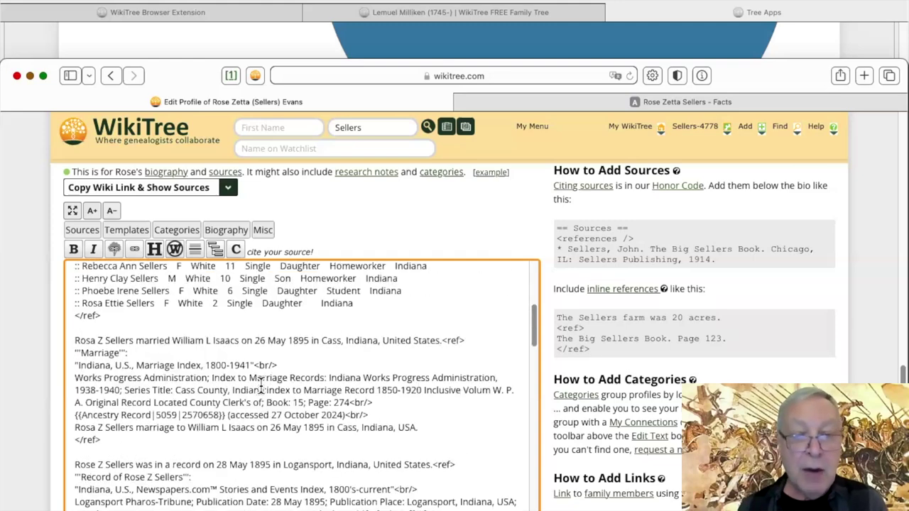
scroll(261, 389, down, 1)
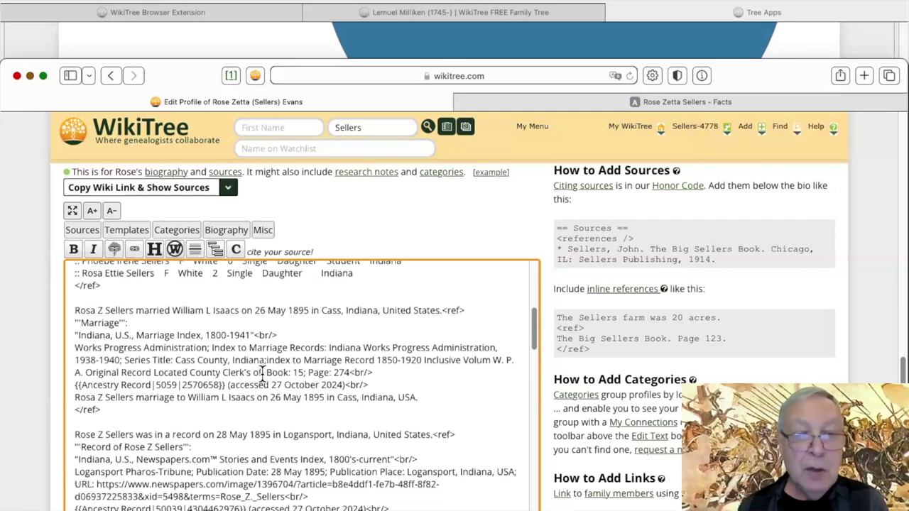
scroll(262, 376, down, 4)
scroll(186, 326, down, 1)
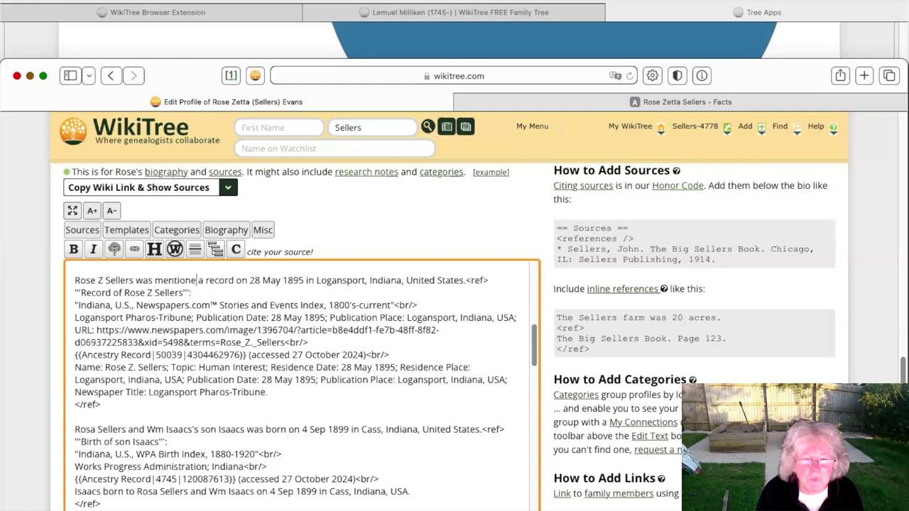
text(d in)
Paste 'Logansport Pharos-Tribune' into the 1895 sentence and delete the leftover ', a record'.
text(Logansport Pharos-Tribune.)
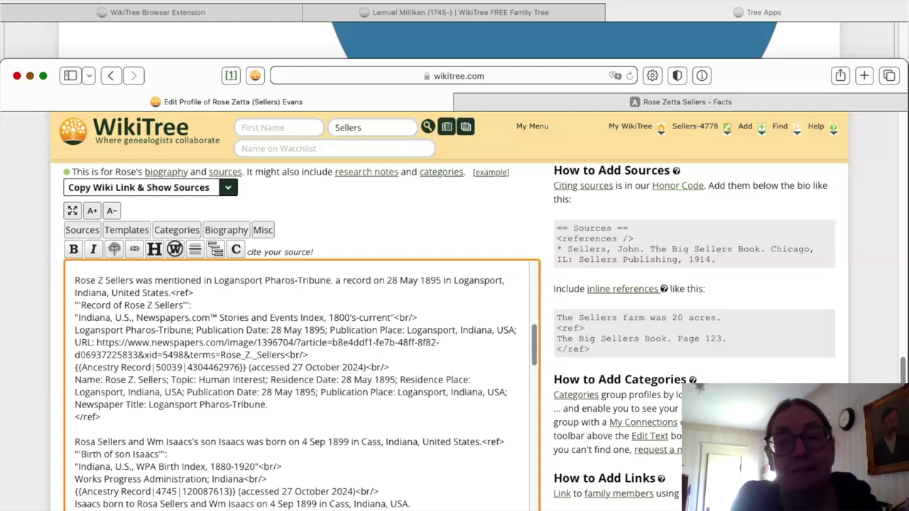
drag(331, 280, 371, 280)
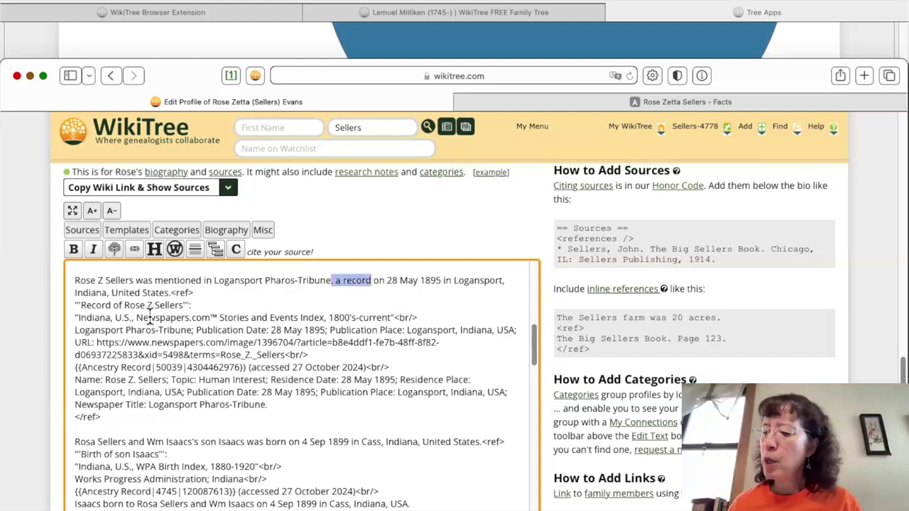
key(BackSpace)
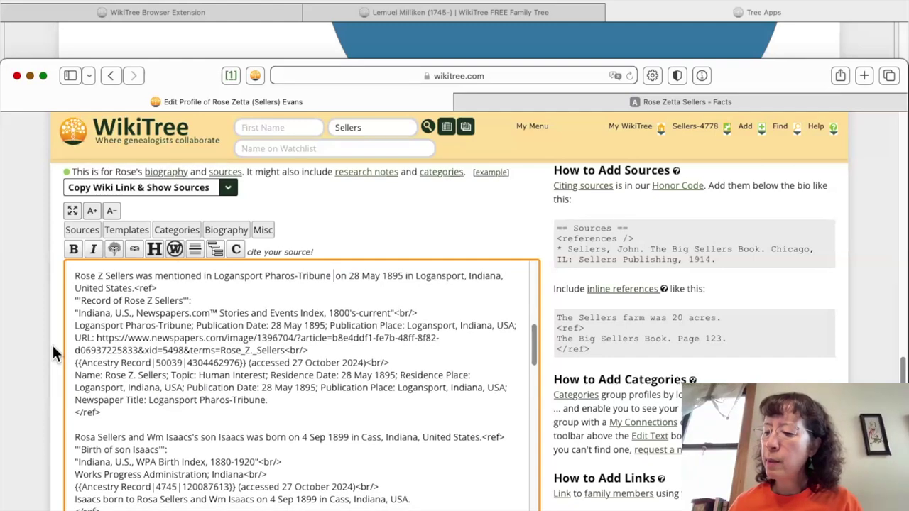
scroll(52, 343, down, 2)
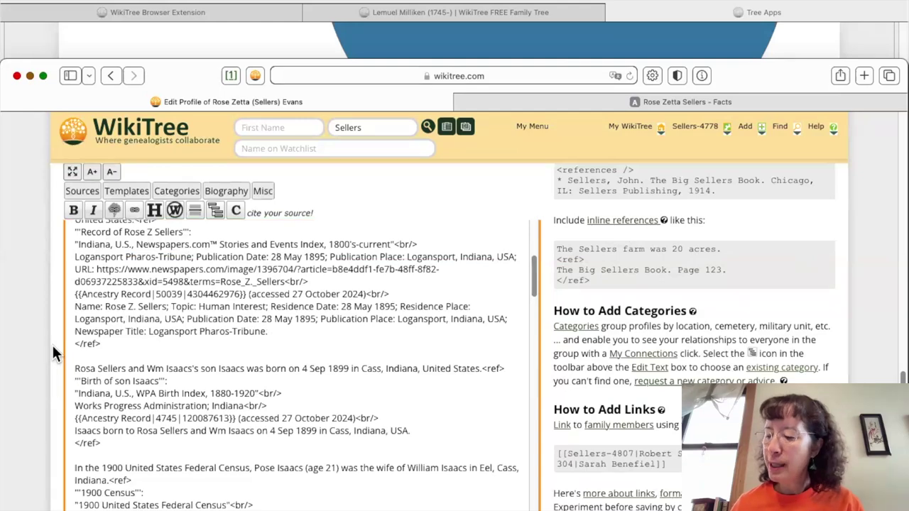
scroll(52, 343, down, 1)
scroll(52, 343, down, 1)
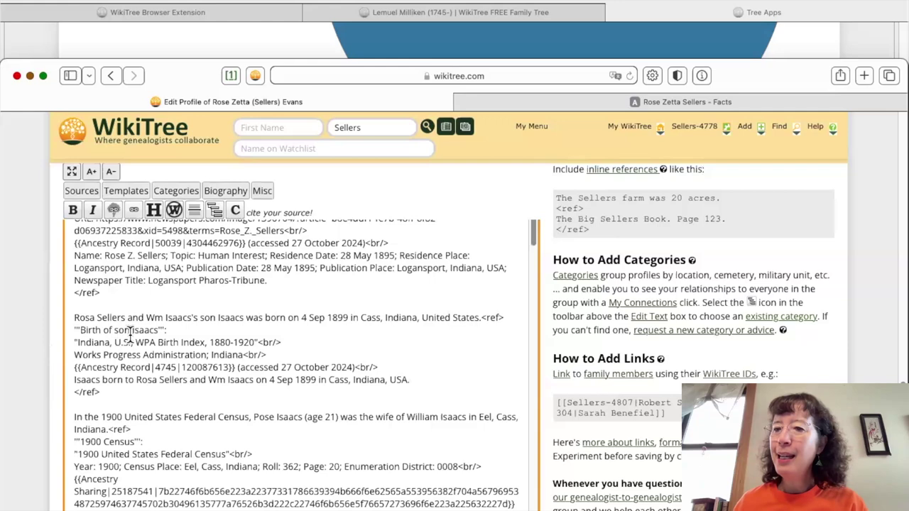
scroll(130, 335, down, 1)
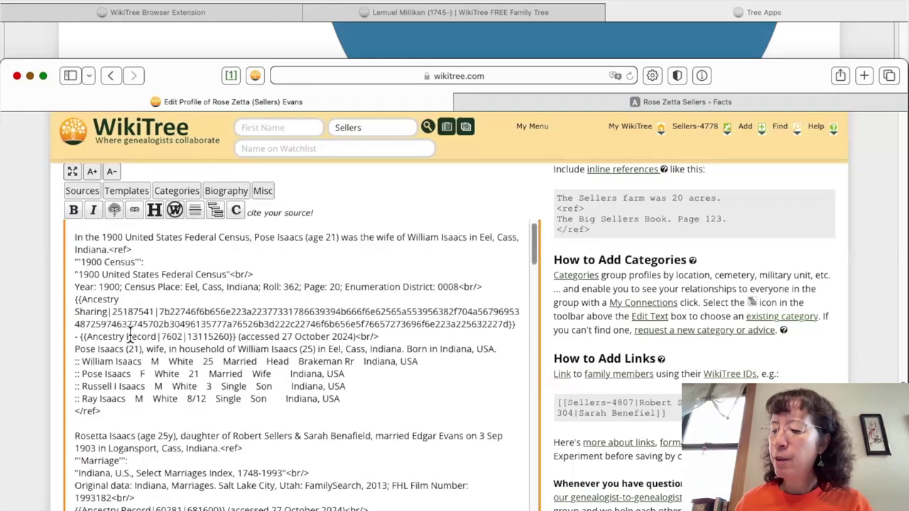
scroll(130, 335, down, 3)
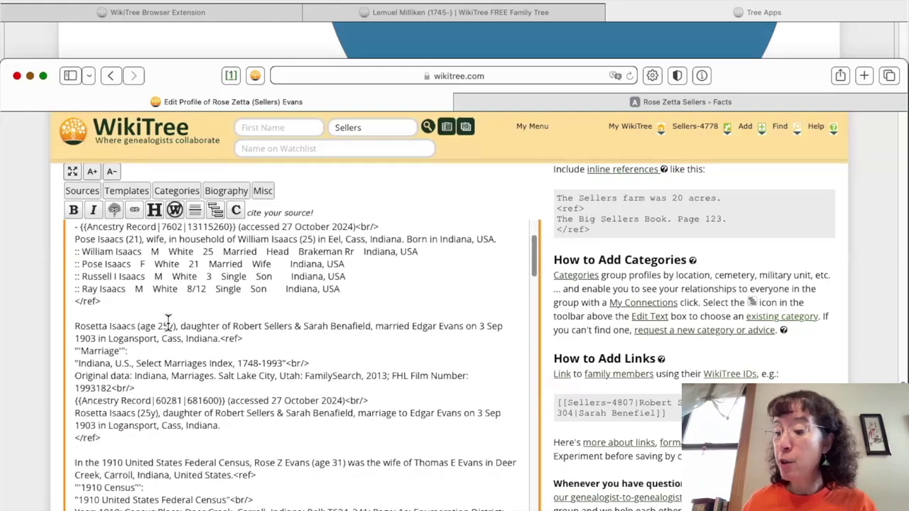
scroll(168, 323, down, 1)
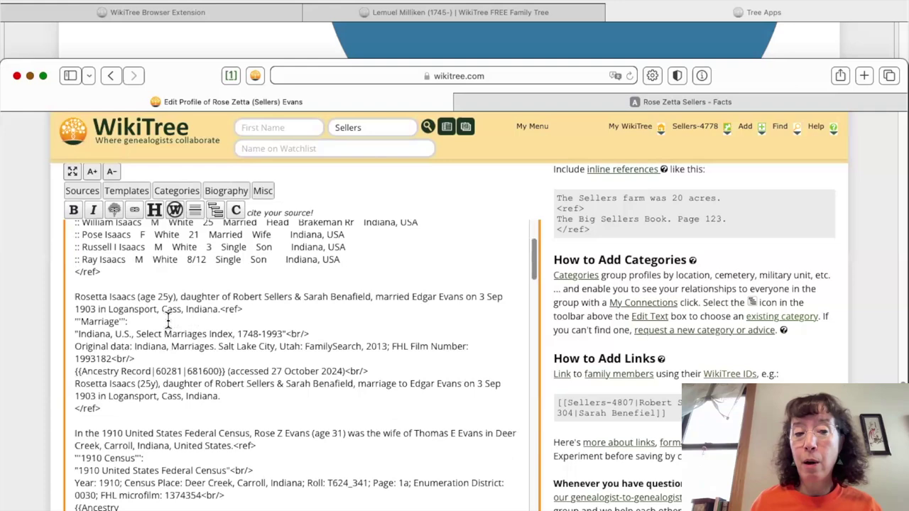
scroll(168, 323, down, 5)
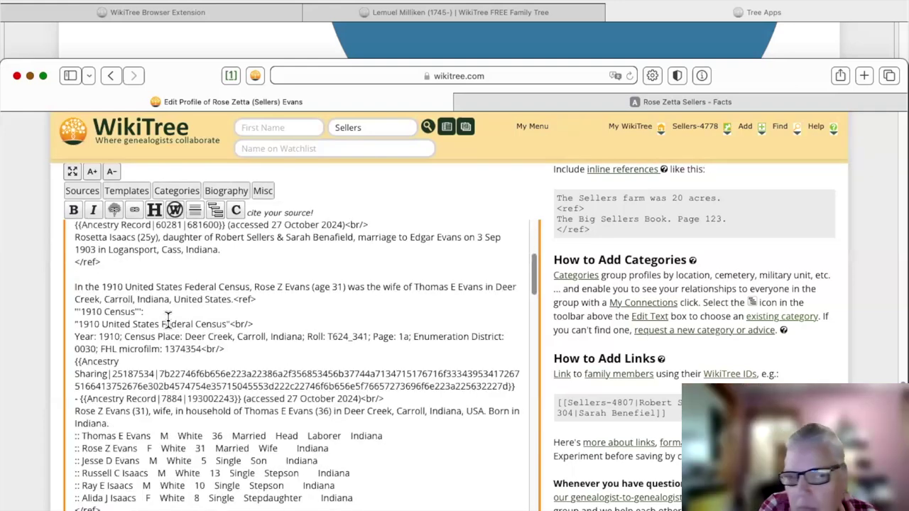
scroll(168, 323, down, 4)
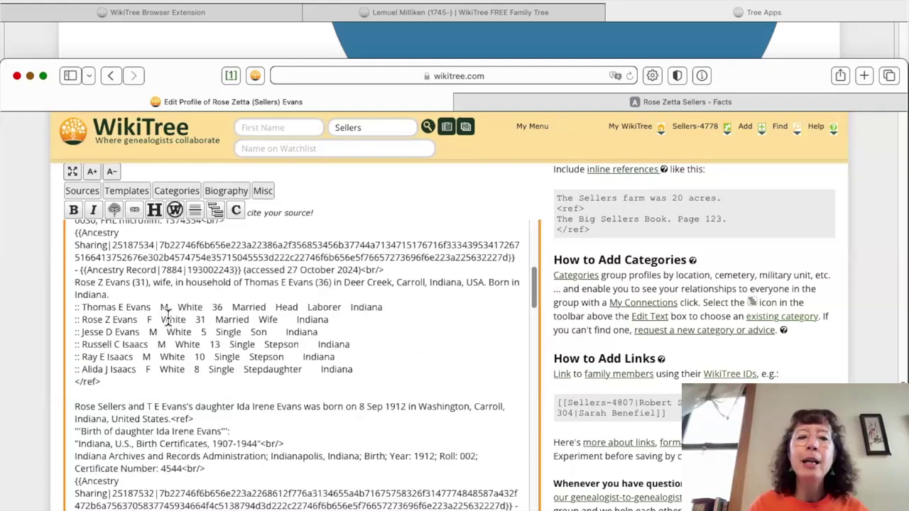
scroll(167, 323, down, 2)
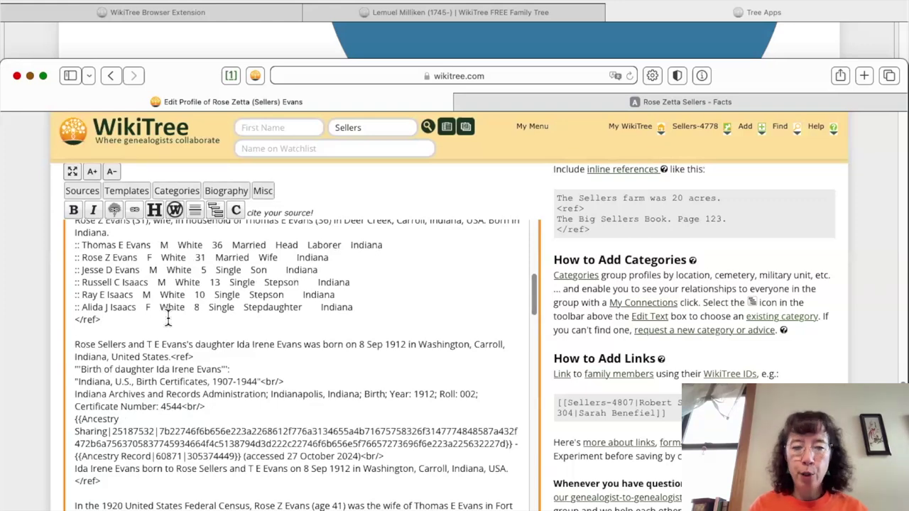
scroll(167, 319, down, 3)
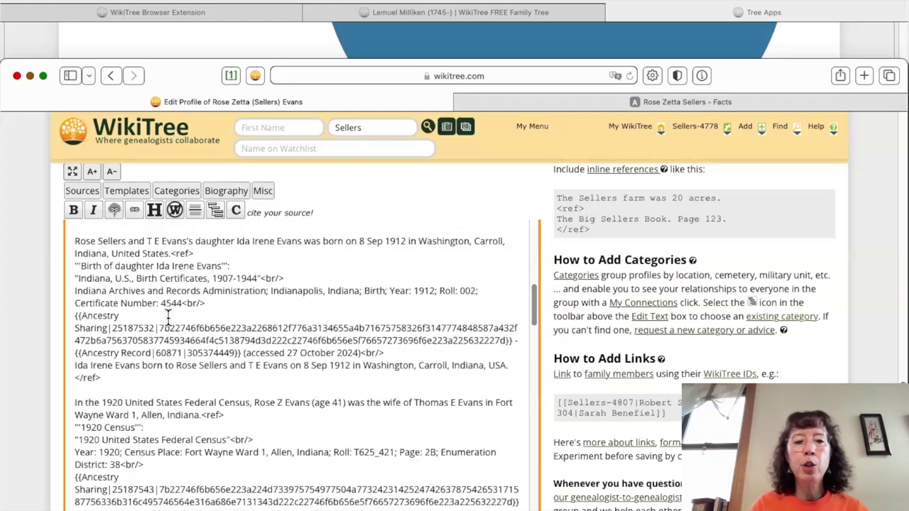
scroll(167, 320, down, 2)
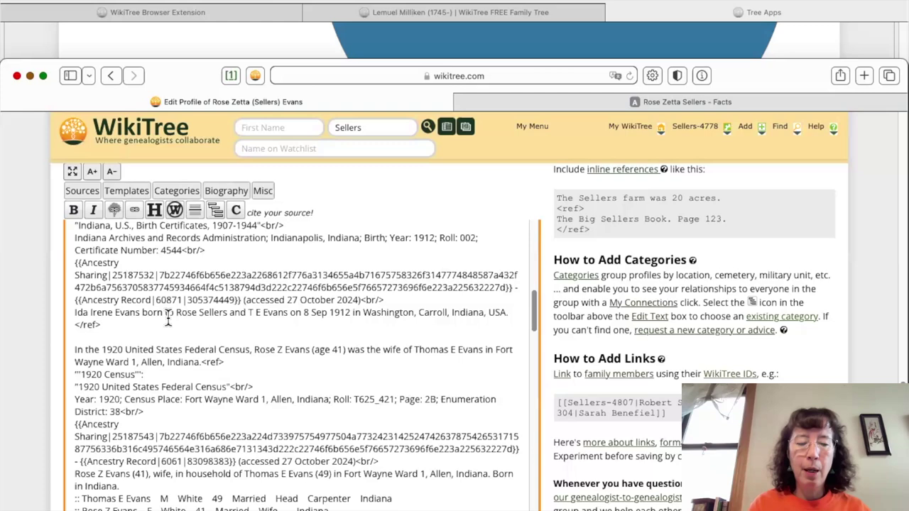
scroll(167, 319, down, 1)
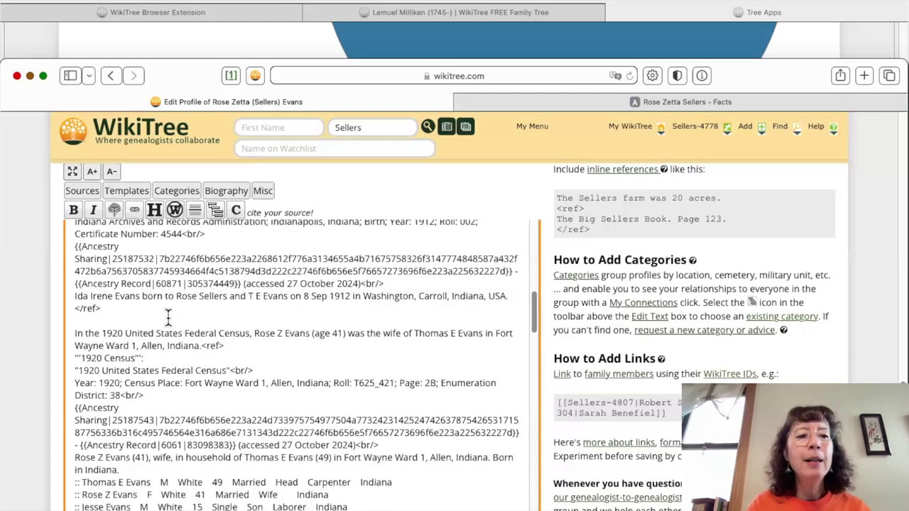
scroll(168, 317, down, 8)
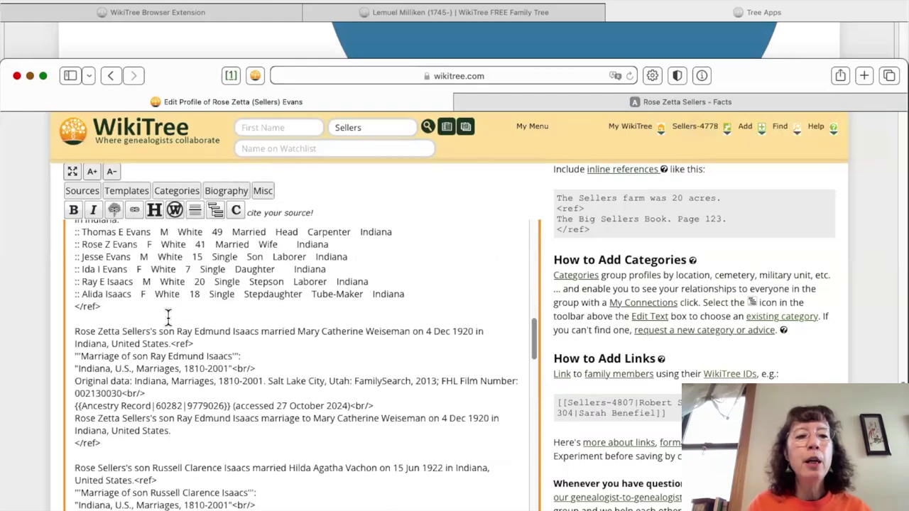
scroll(168, 317, down, 3)
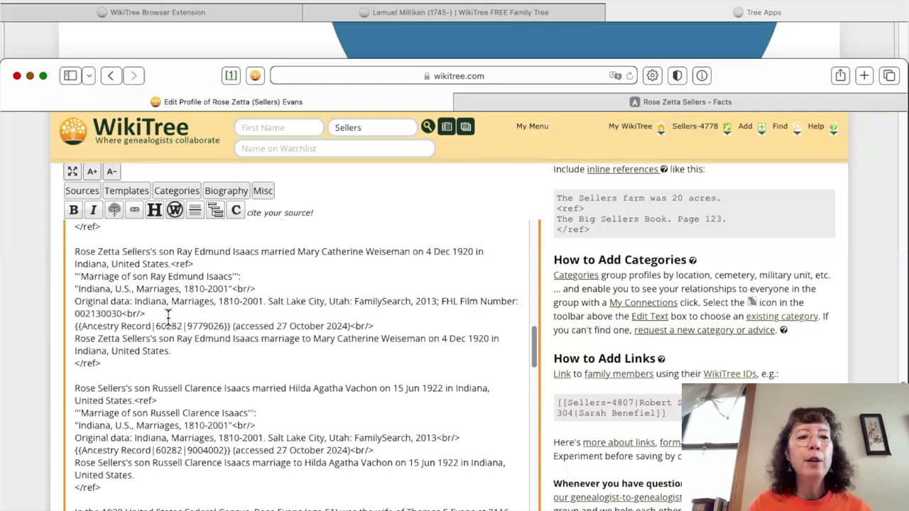
scroll(167, 317, down, 4)
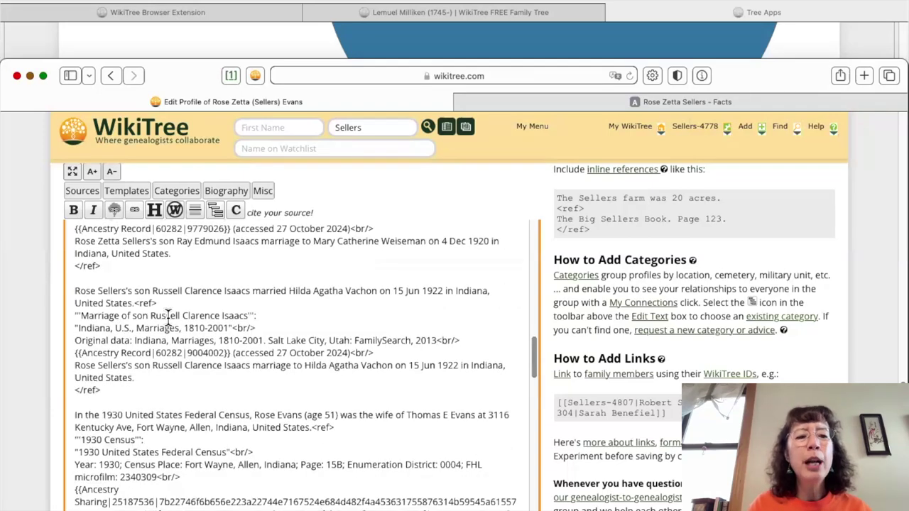
scroll(167, 317, down, 5)
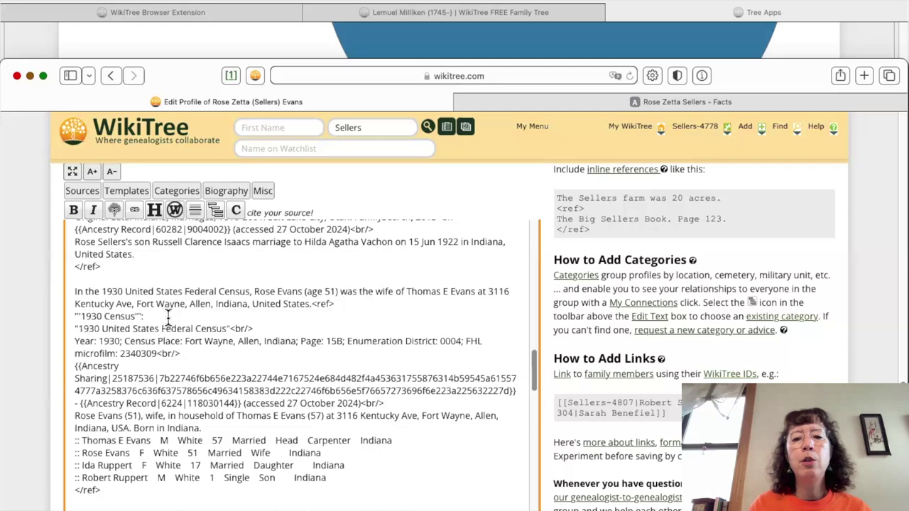
scroll(168, 317, down, 1)
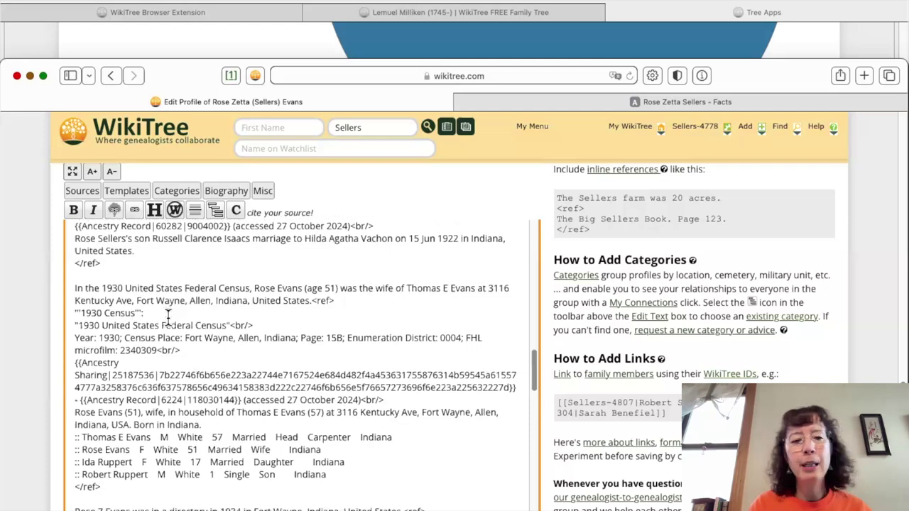
scroll(168, 317, down, 1)
scroll(168, 317, down, 4)
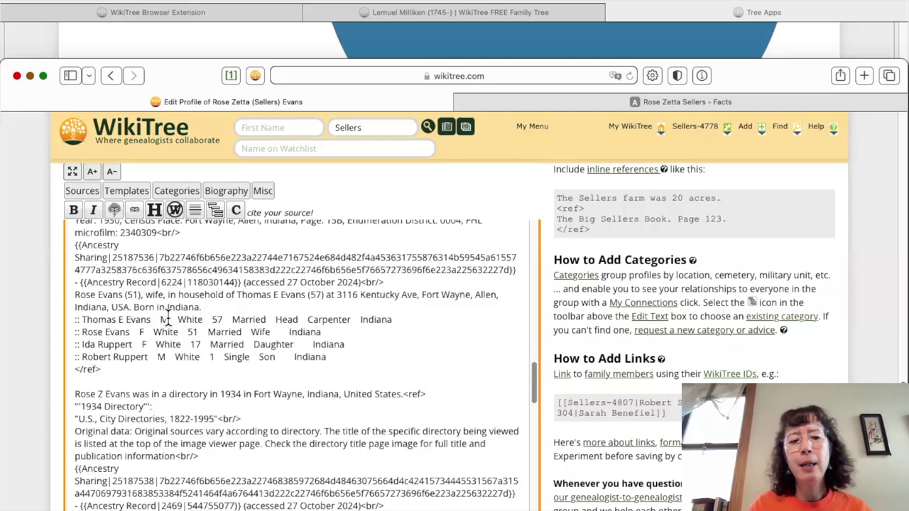
scroll(168, 314, down, 1)
scroll(167, 313, down, 1)
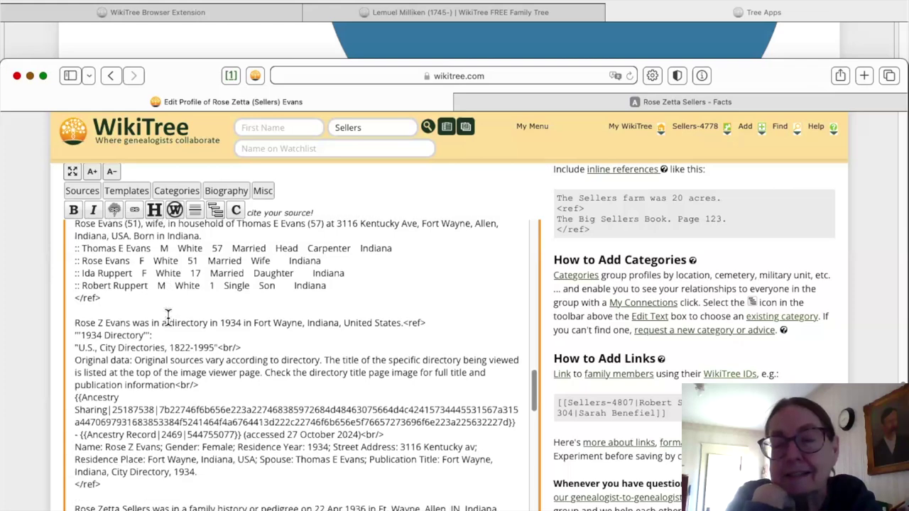
scroll(167, 314, down, 1)
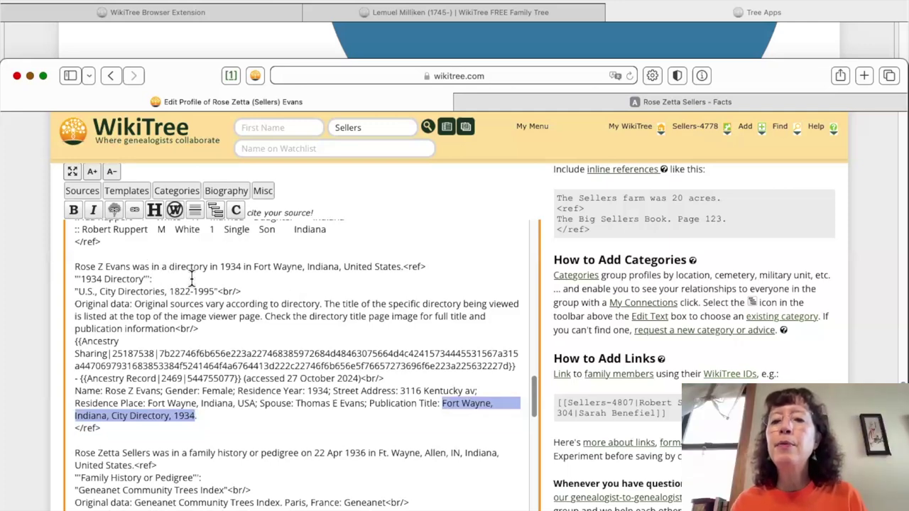
click(192, 277)
Insert 'listed' after 'was' in the 1934 Fort Wayne directory sentence.
click(151, 266)
text(liste)
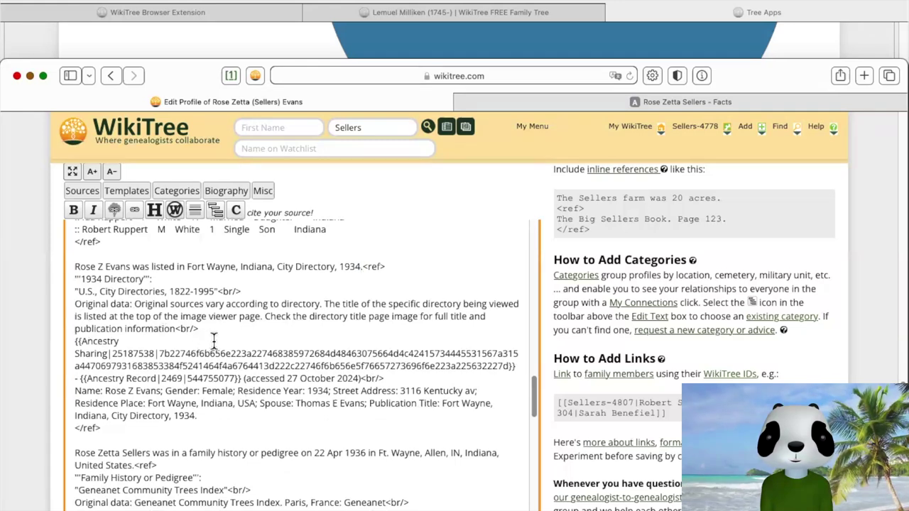
scroll(212, 340, down, 3)
scroll(213, 341, down, 1)
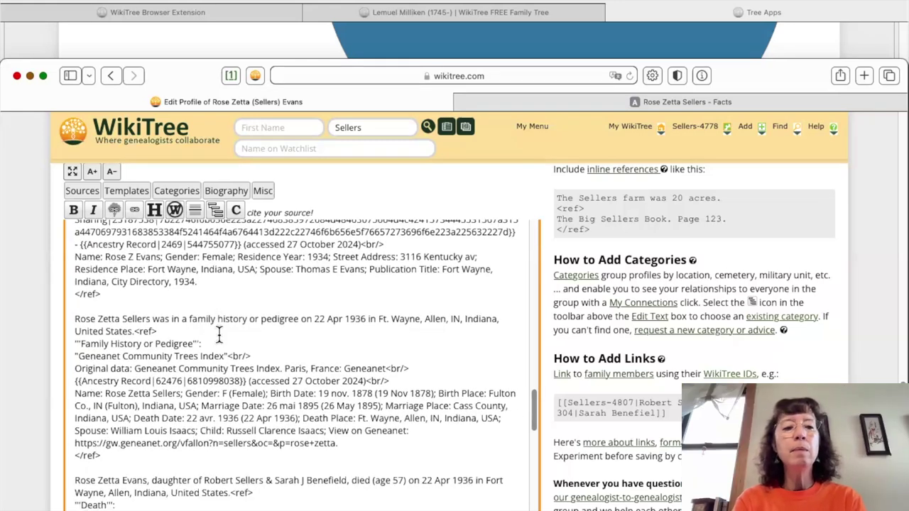
scroll(219, 334, down, 1)
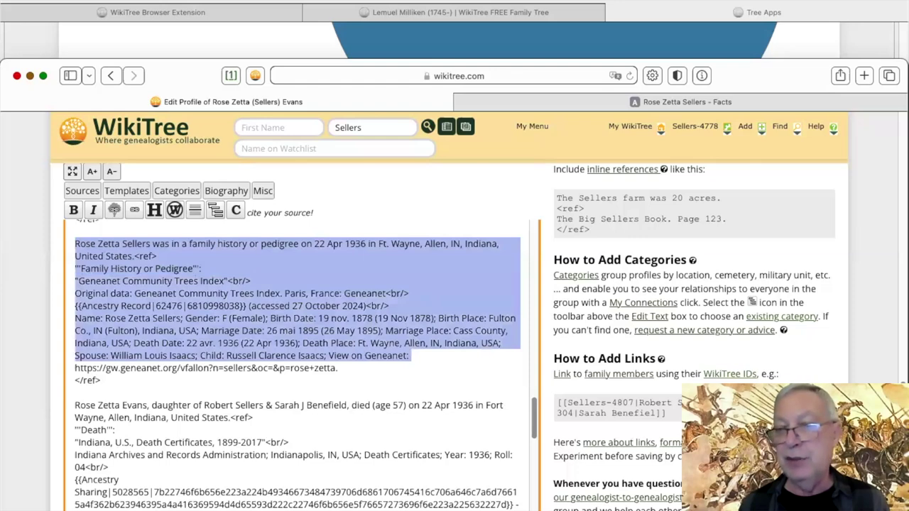
key(shift+Down)
key(shift+Down)
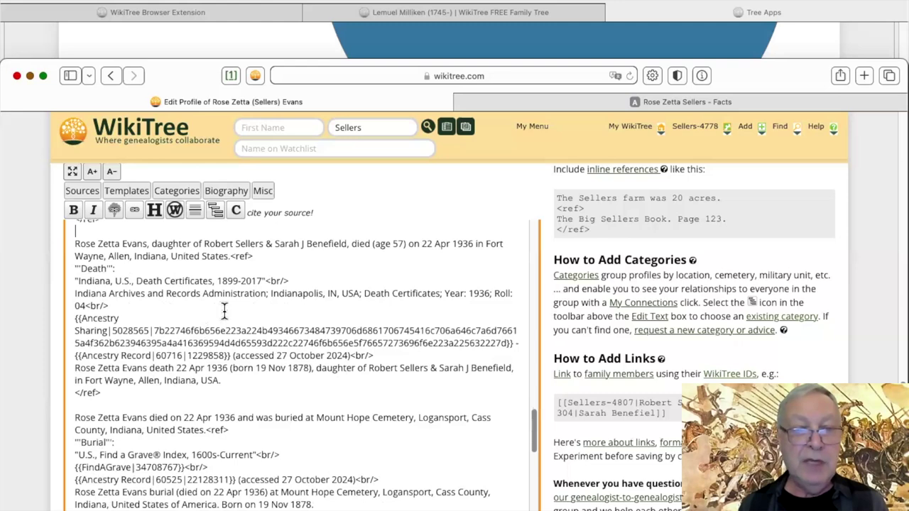
scroll(224, 309, down, 1)
scroll(224, 310, down, 3)
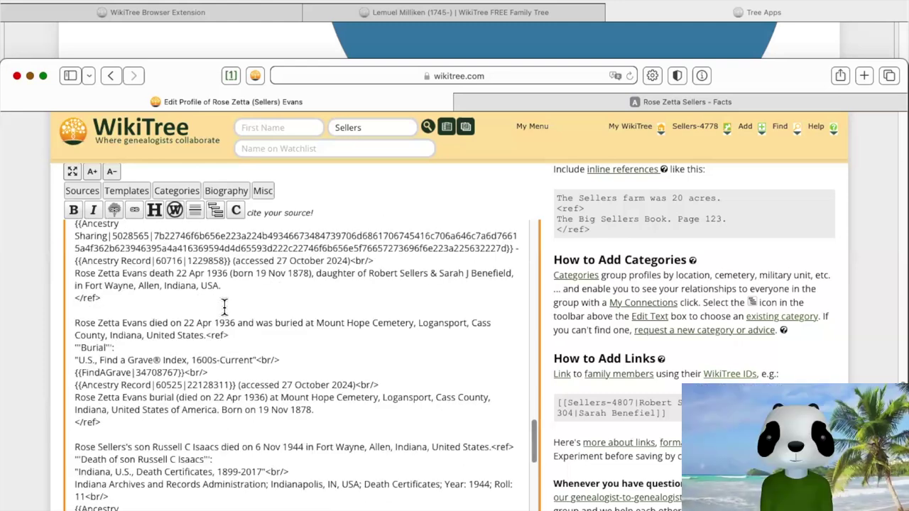
scroll(224, 304, down, 2)
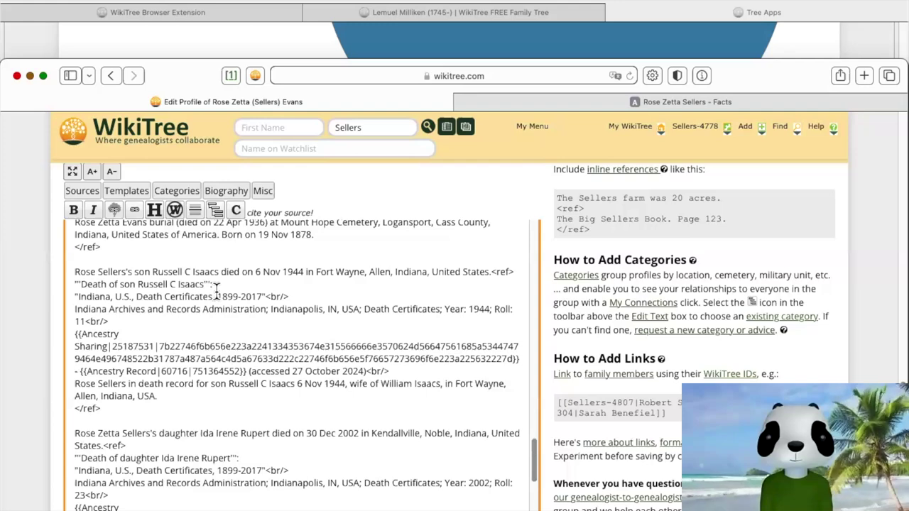
scroll(216, 289, down, 6)
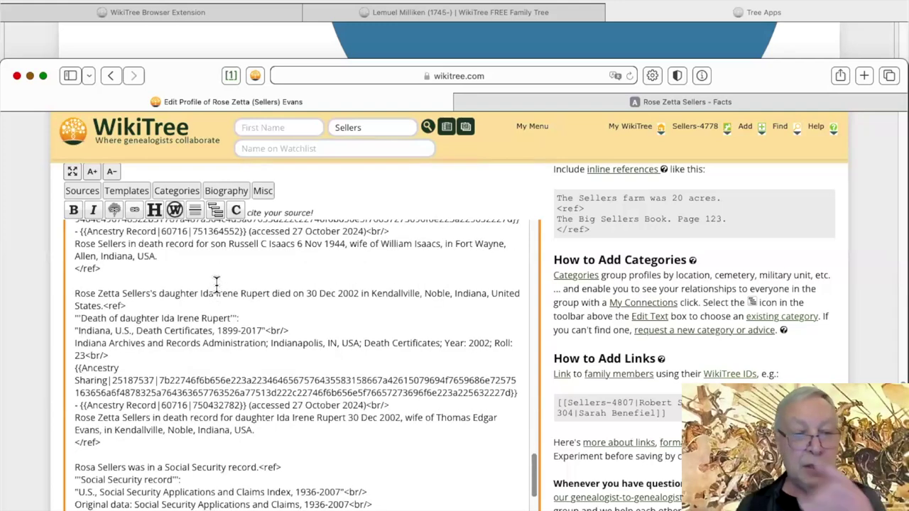
scroll(216, 287, down, 2)
scroll(216, 284, down, 2)
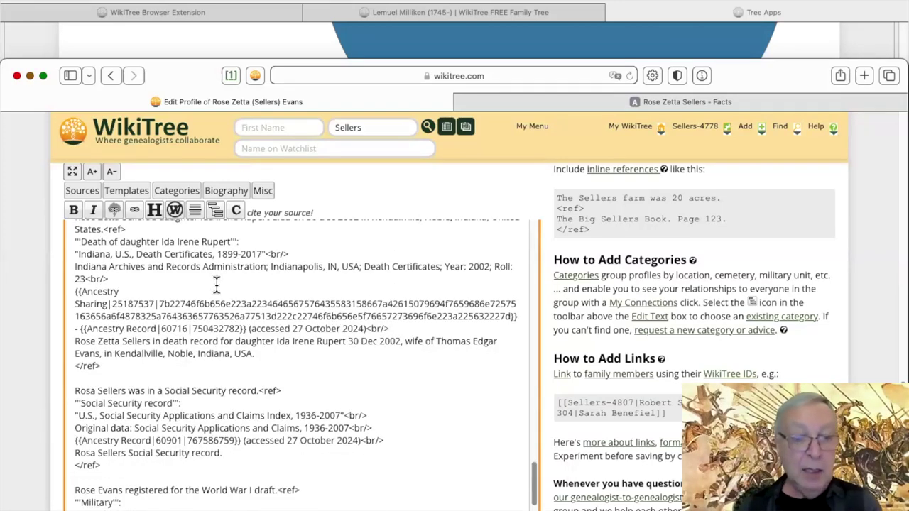
scroll(216, 284, down, 2)
scroll(217, 284, down, 2)
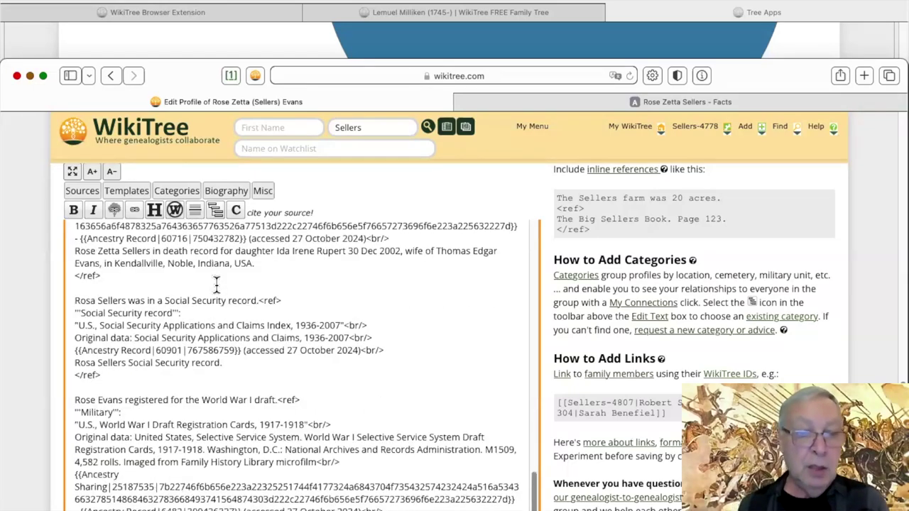
scroll(216, 283, up, 12)
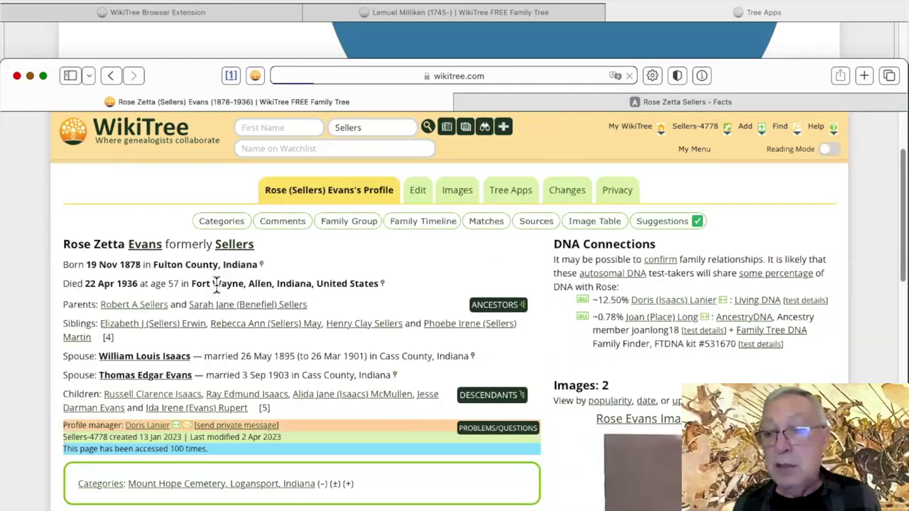
scroll(217, 284, up, 2)
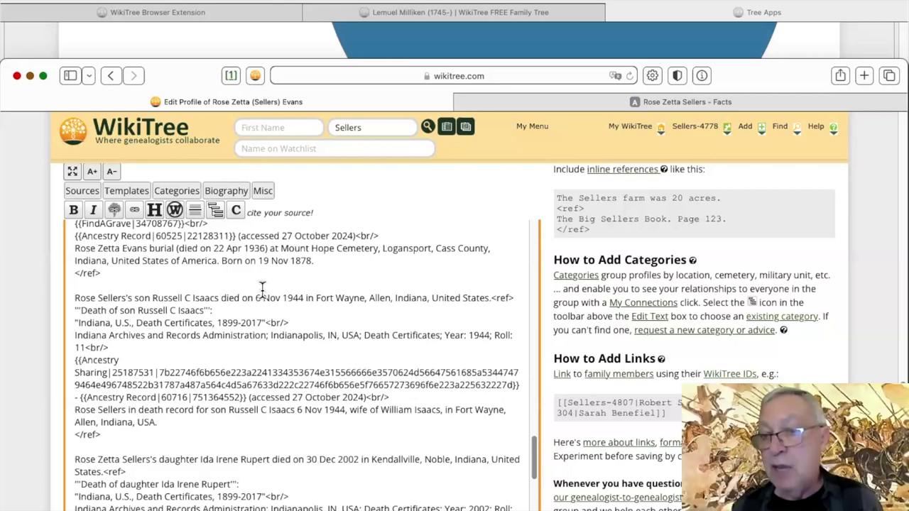
scroll(262, 289, down, 2)
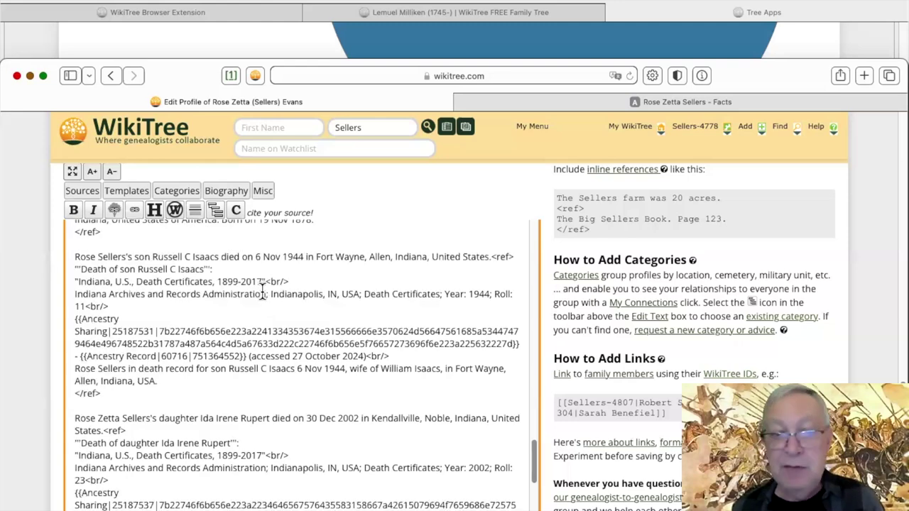
scroll(262, 291, down, 2)
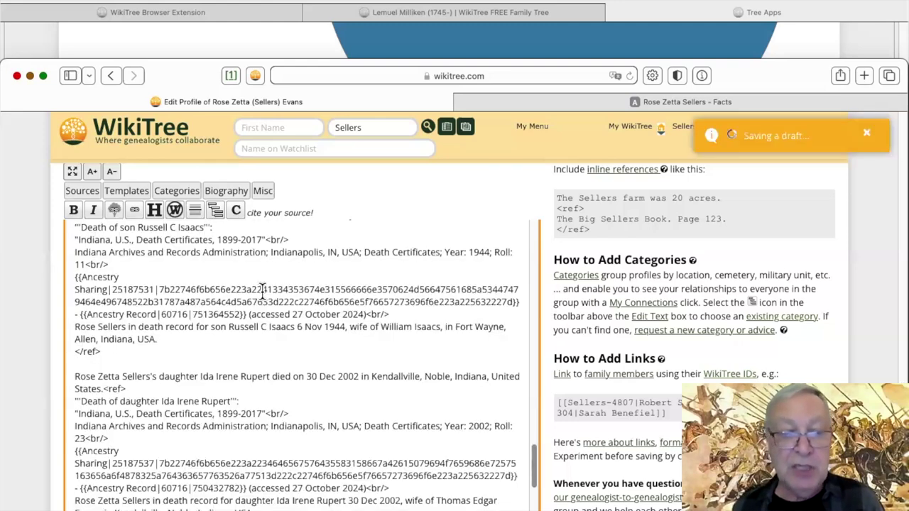
scroll(262, 291, down, 2)
scroll(262, 291, down, 2)
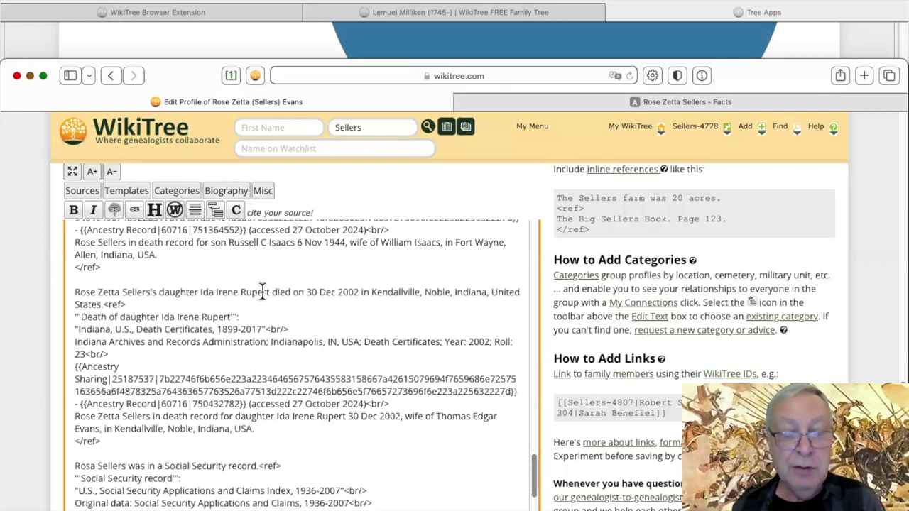
scroll(262, 291, down, 3)
scroll(262, 291, down, 4)
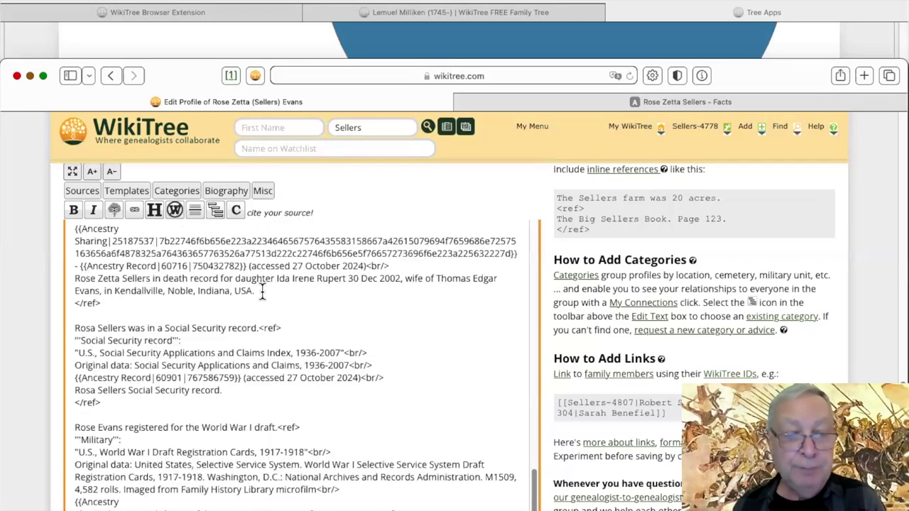
scroll(249, 314, down, 5)
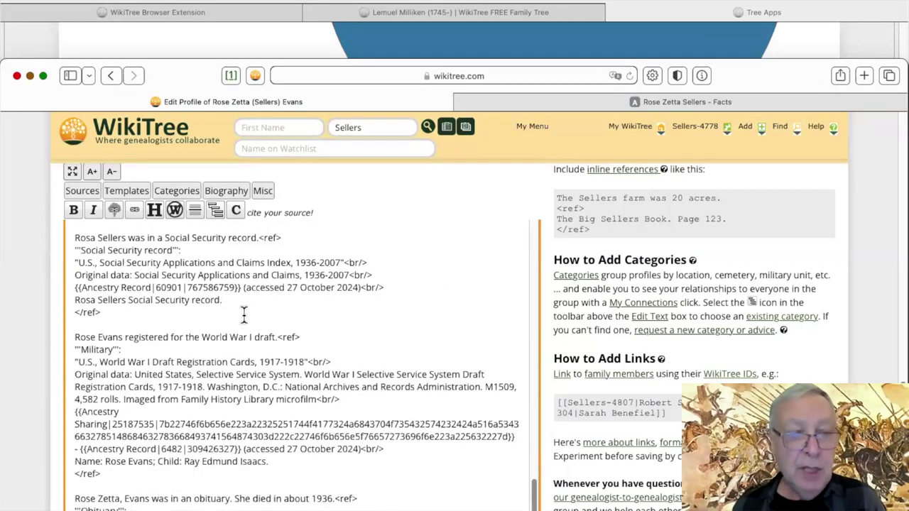
scroll(141, 313, down, 1)
scroll(135, 313, down, 2)
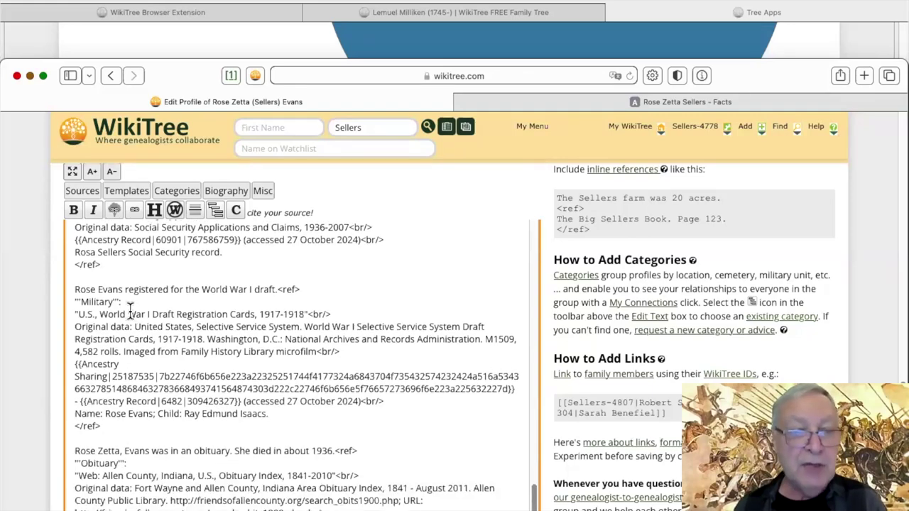
scroll(130, 307, up, 5)
scroll(122, 258, down, 1)
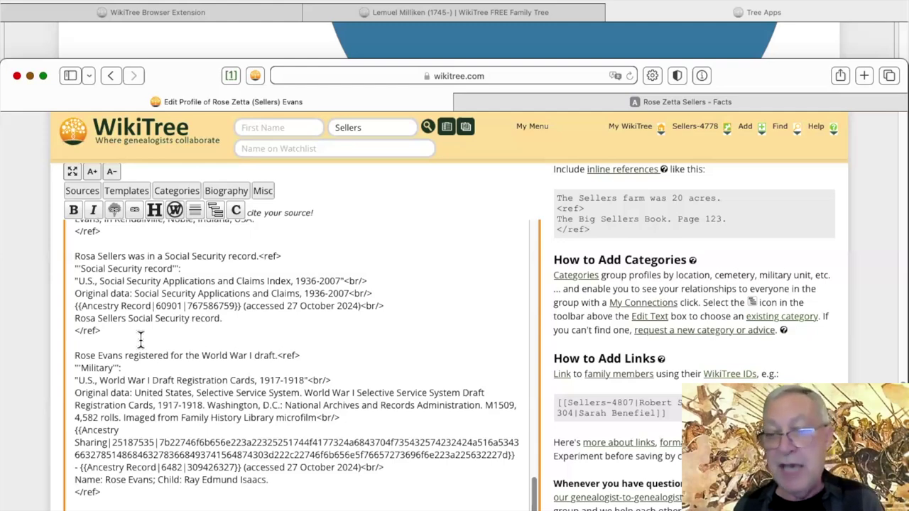
scroll(140, 340, down, 2)
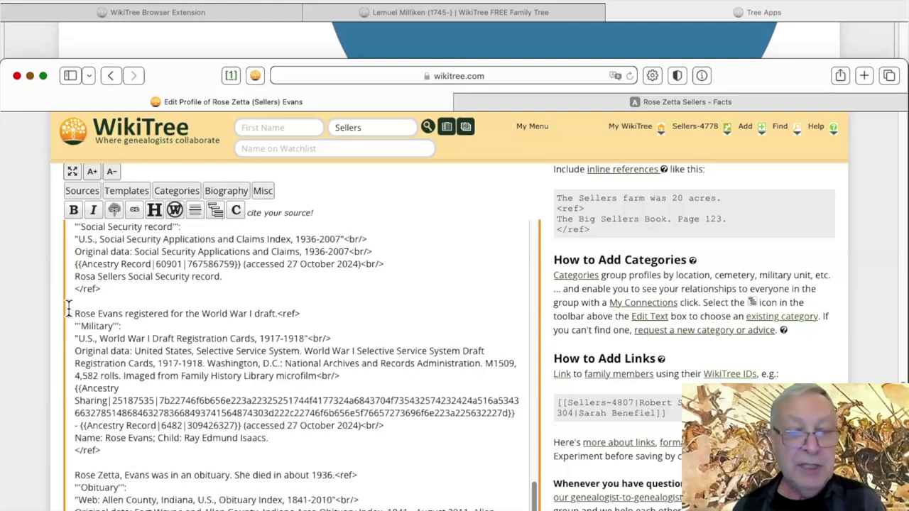
scroll(142, 419, down, 1)
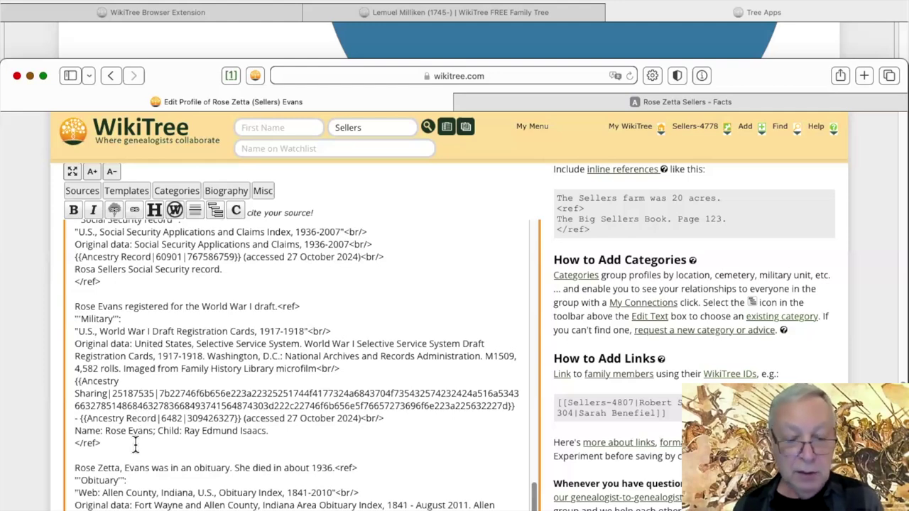
Cut the World War I draft registration citation from its current place in the text.
drag(135, 444, 75, 306)
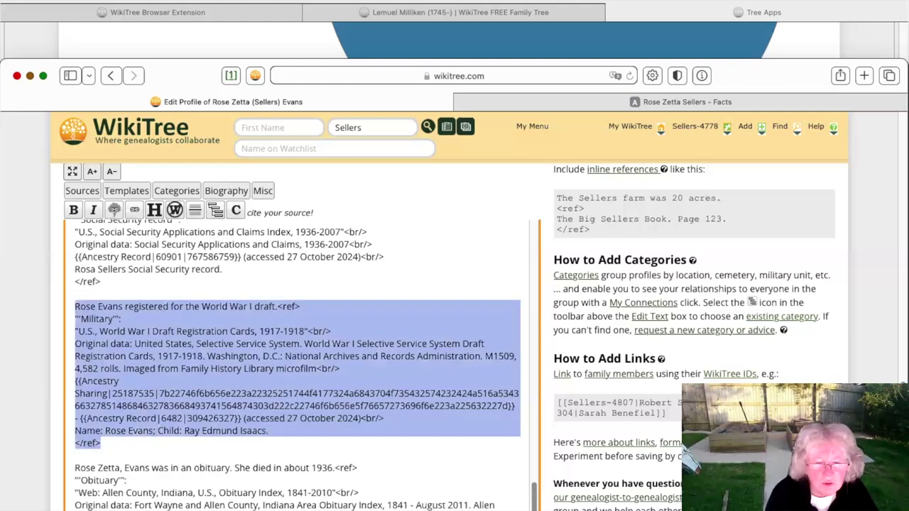
key(BackSpace)
key(BackSpace)
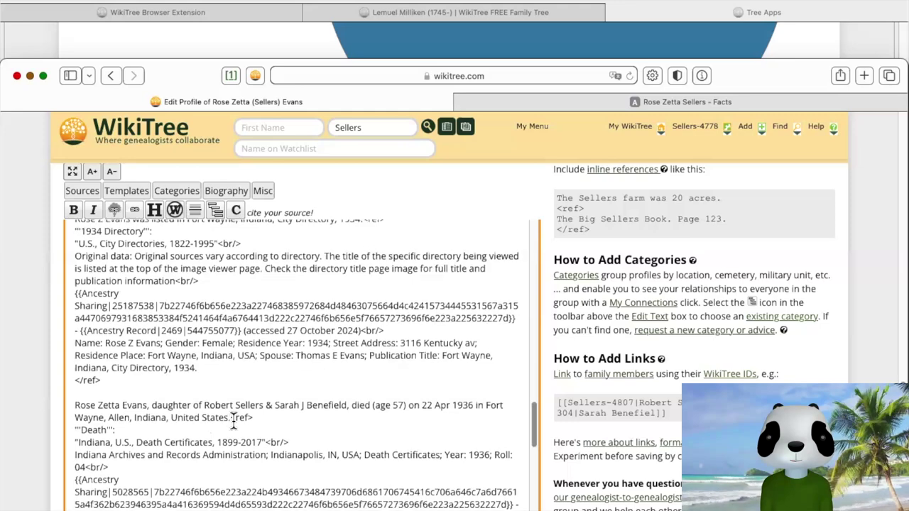
scroll(234, 420, up, 1)
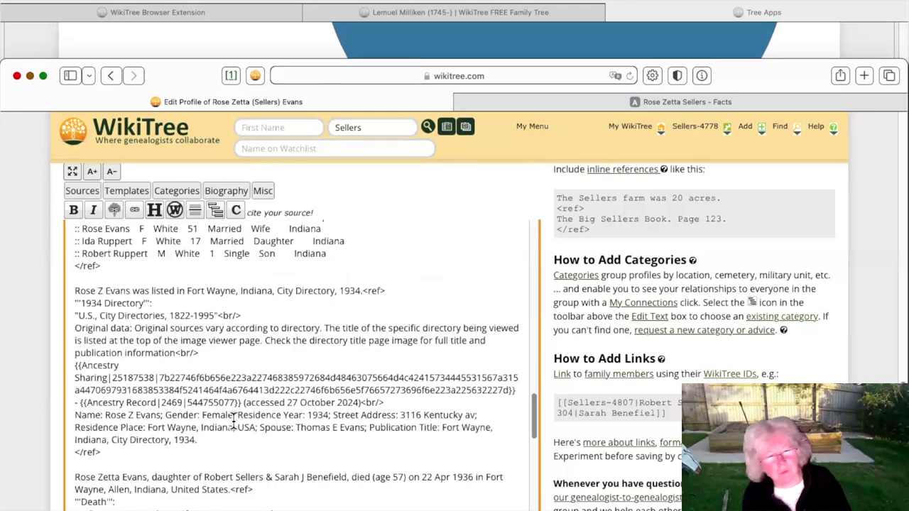
scroll(233, 419, up, 5)
scroll(234, 419, up, 3)
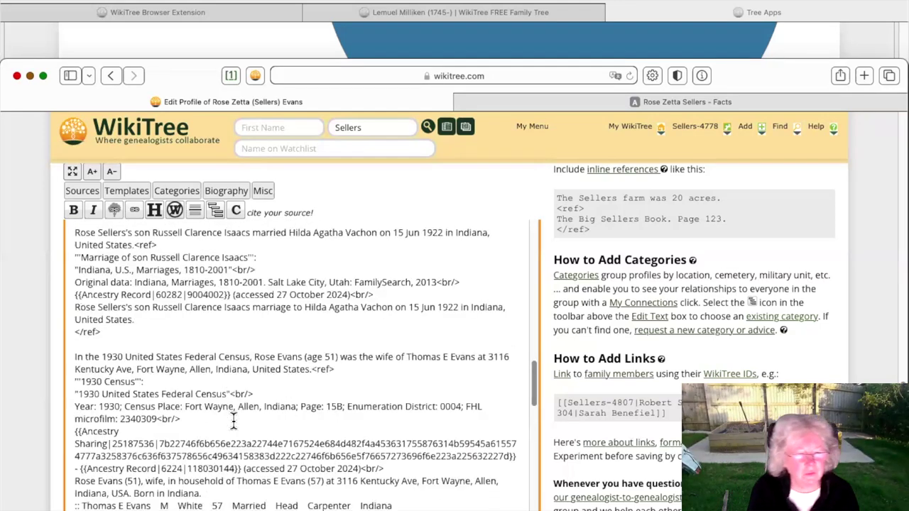
scroll(234, 419, up, 2)
scroll(234, 420, up, 4)
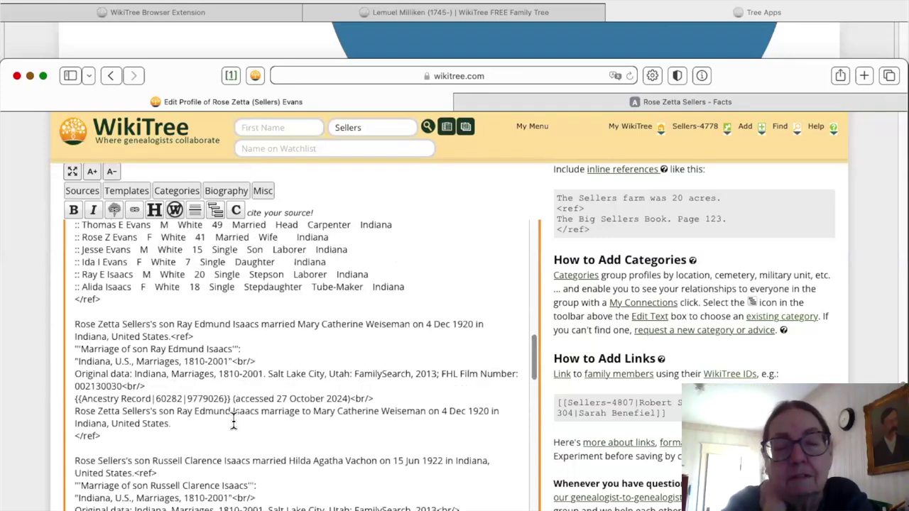
scroll(234, 419, down, 15)
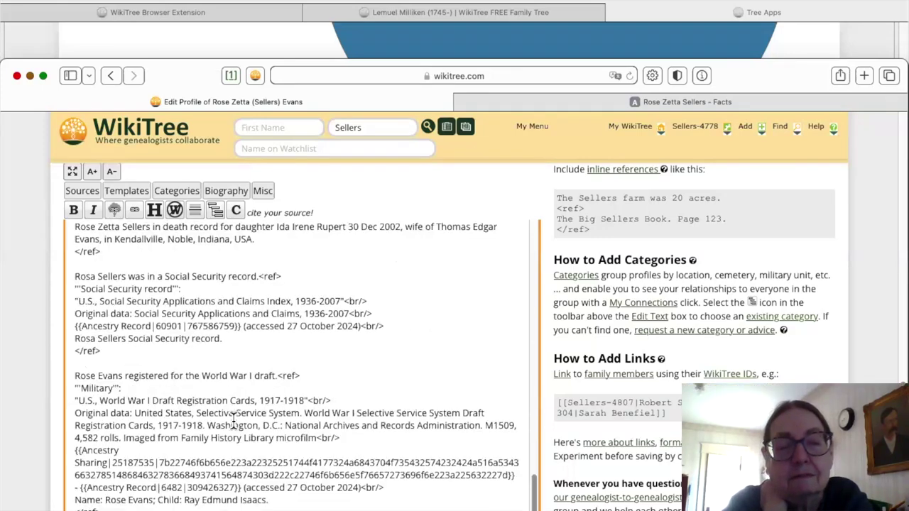
scroll(234, 420, up, 10)
scroll(233, 420, up, 5)
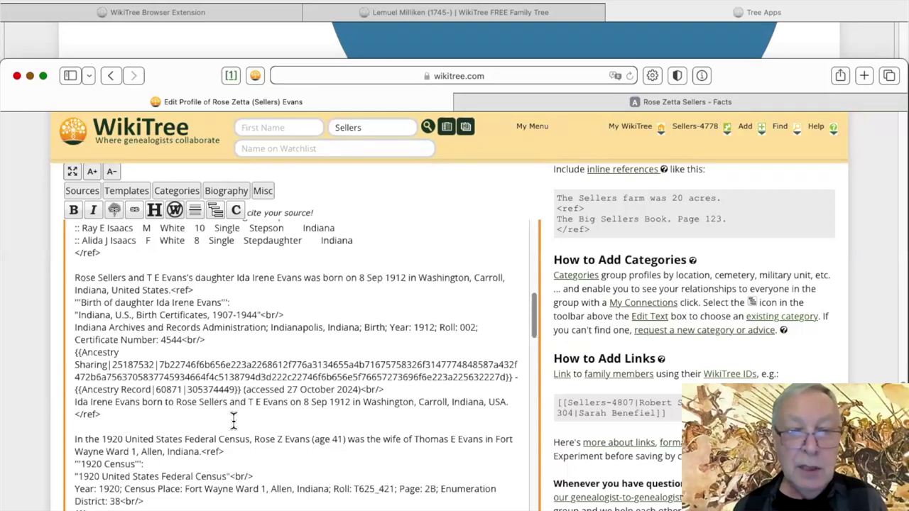
scroll(170, 423, up, 1)
scroll(149, 425, down, 1)
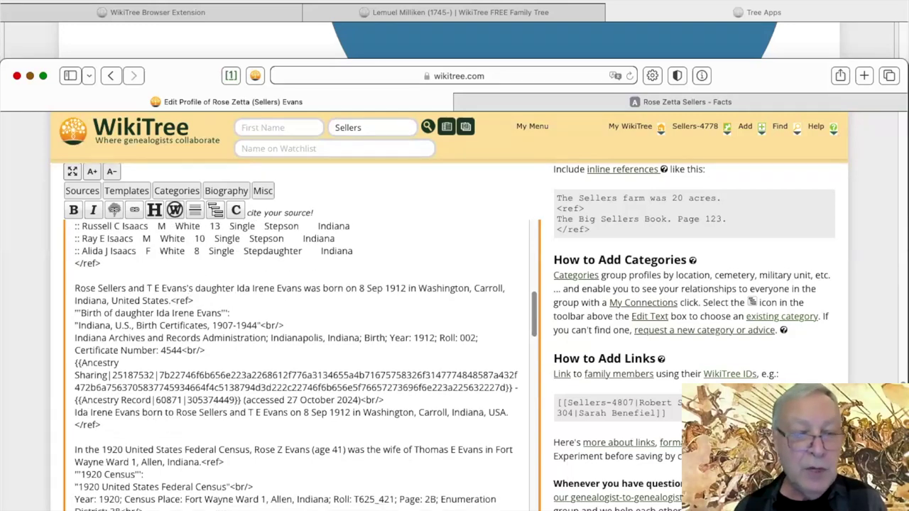
key(Return)
key(Return)
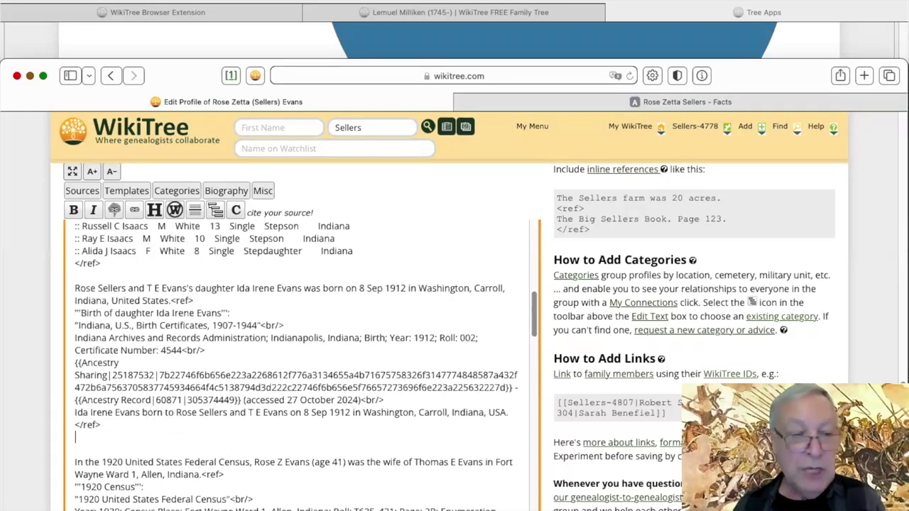
key(super+z)
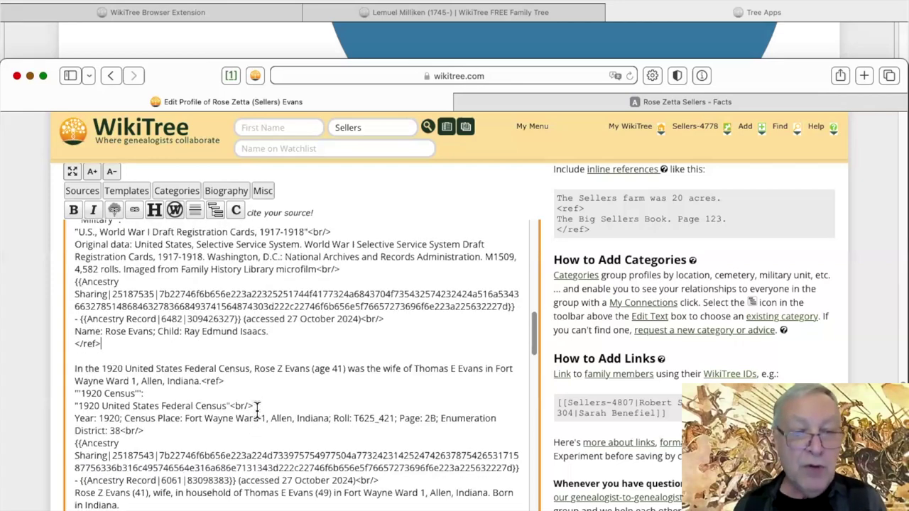
scroll(257, 407, up, 4)
scroll(257, 406, down, 1)
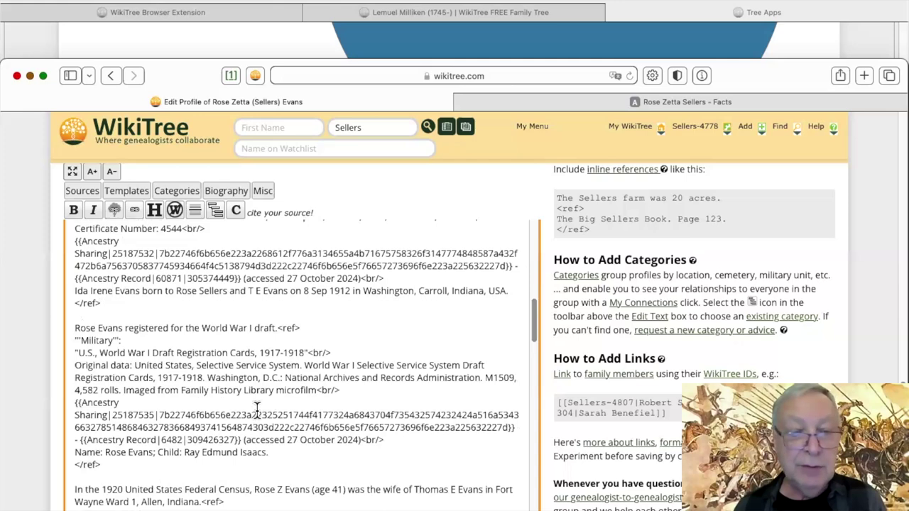
scroll(257, 407, down, 6)
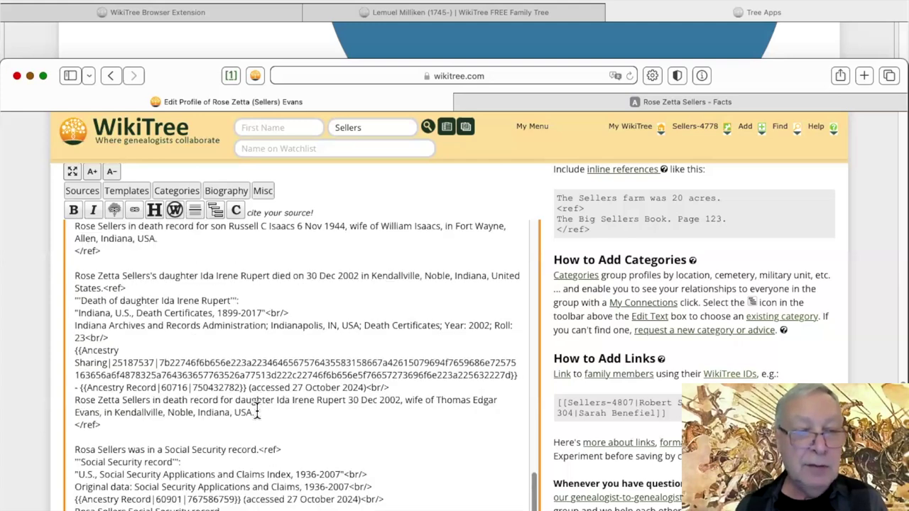
scroll(215, 380, down, 4)
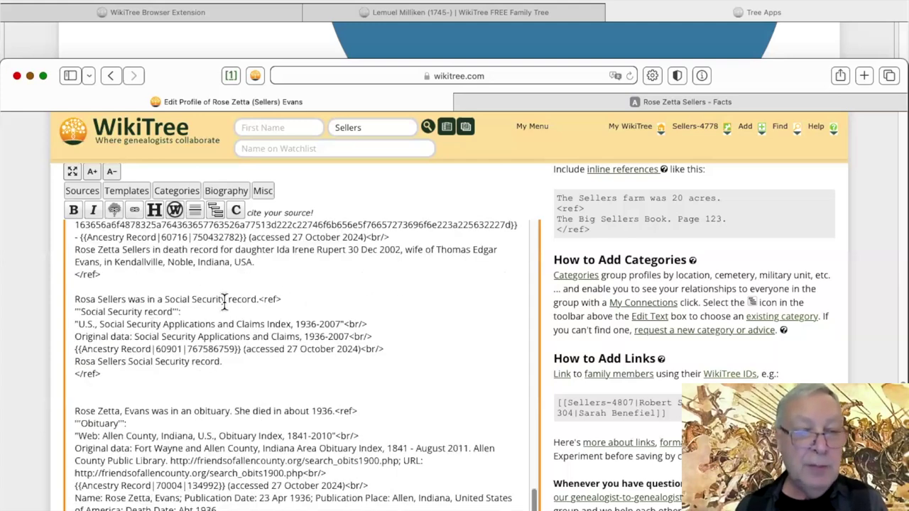
scroll(222, 300, down, 2)
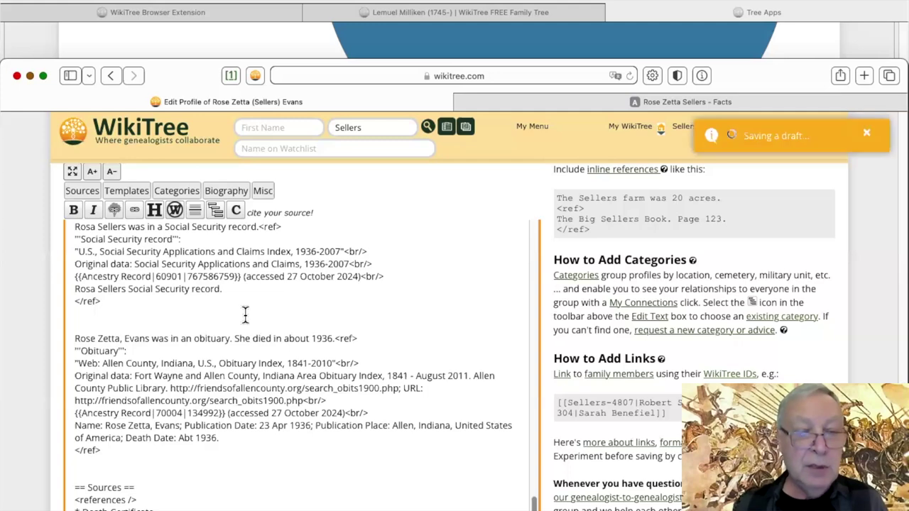
click(243, 314)
key(BackSpace)
scroll(145, 323, down, 4)
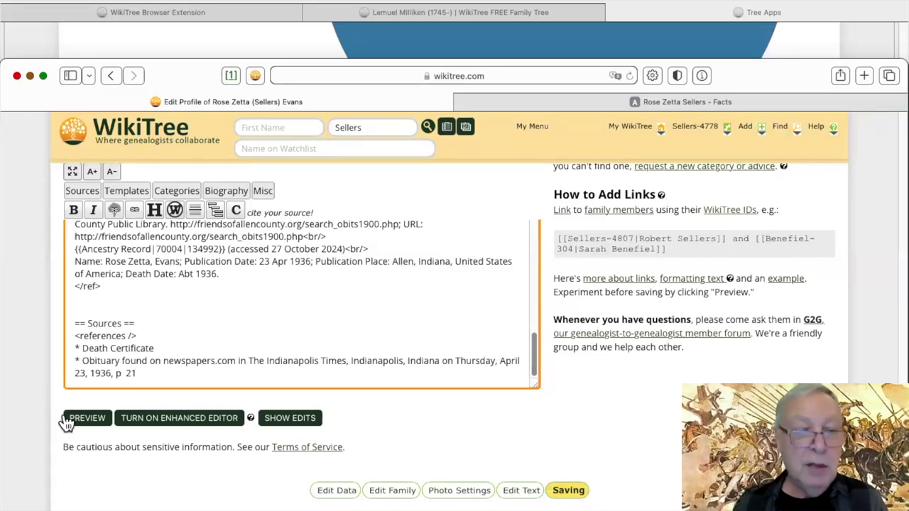
scroll(39, 396, down, 5)
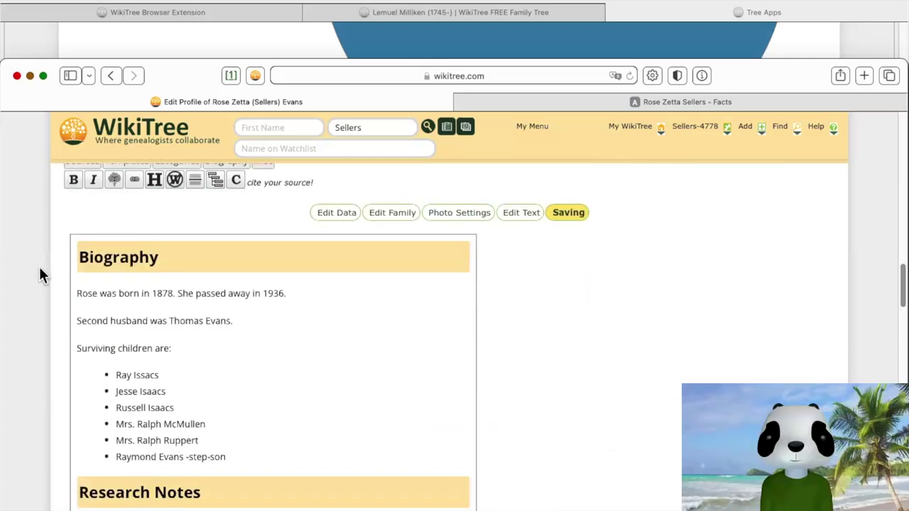
scroll(39, 273, down, 3)
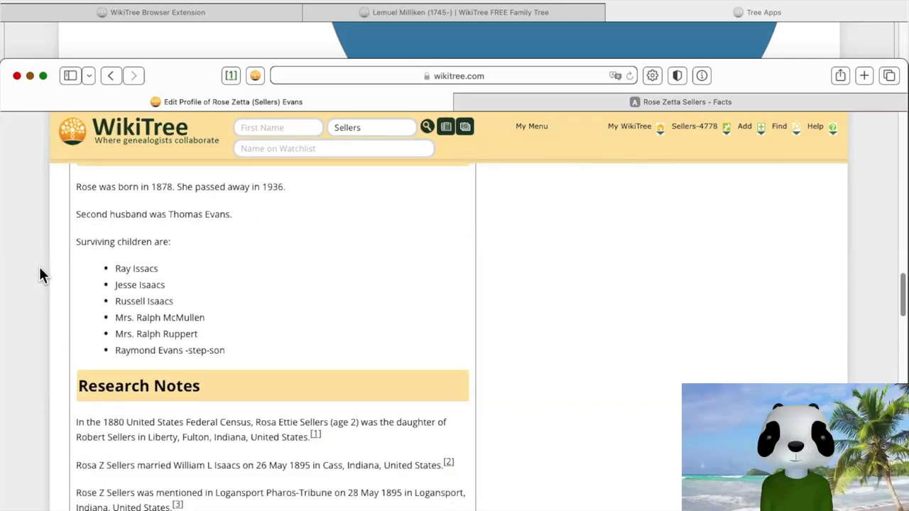
scroll(39, 276, down, 2)
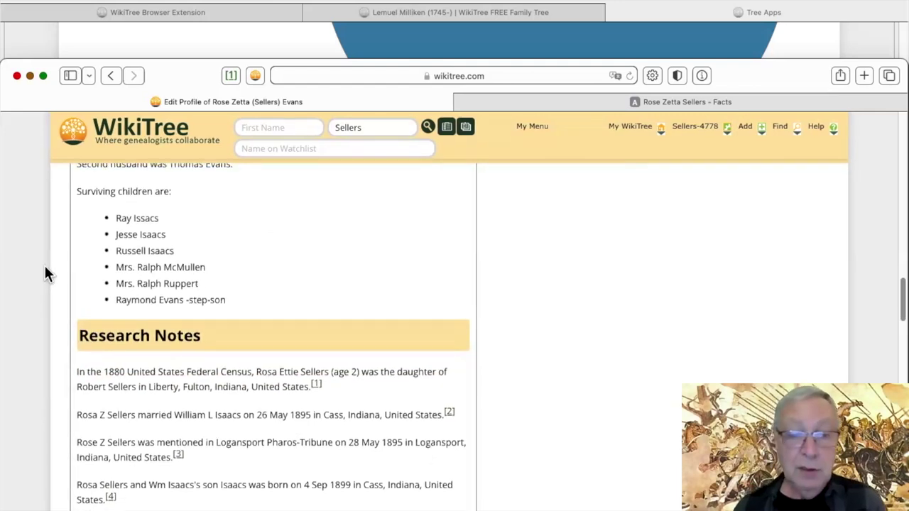
scroll(44, 273, down, 4)
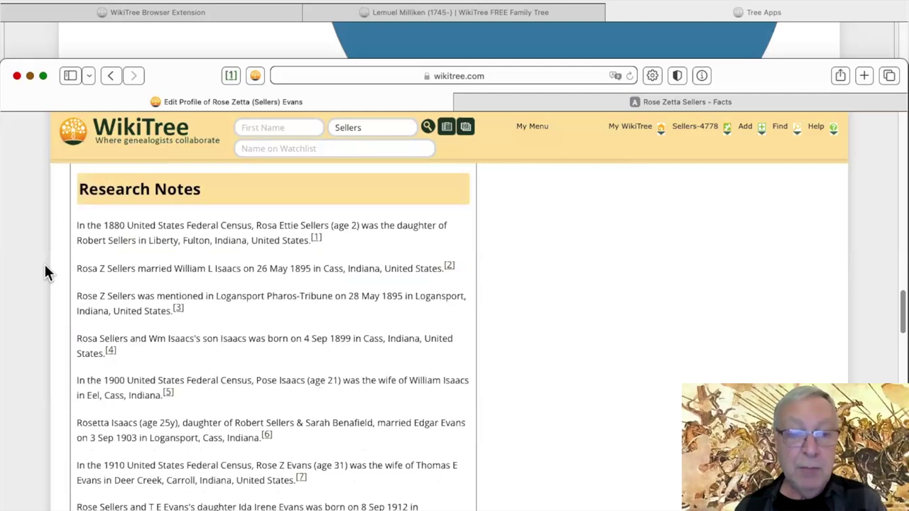
scroll(44, 273, down, 3)
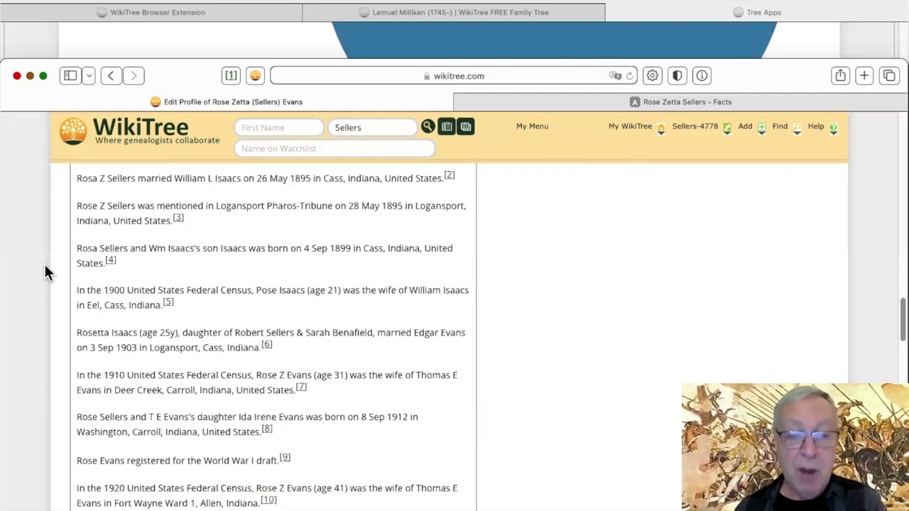
scroll(44, 274, down, 4)
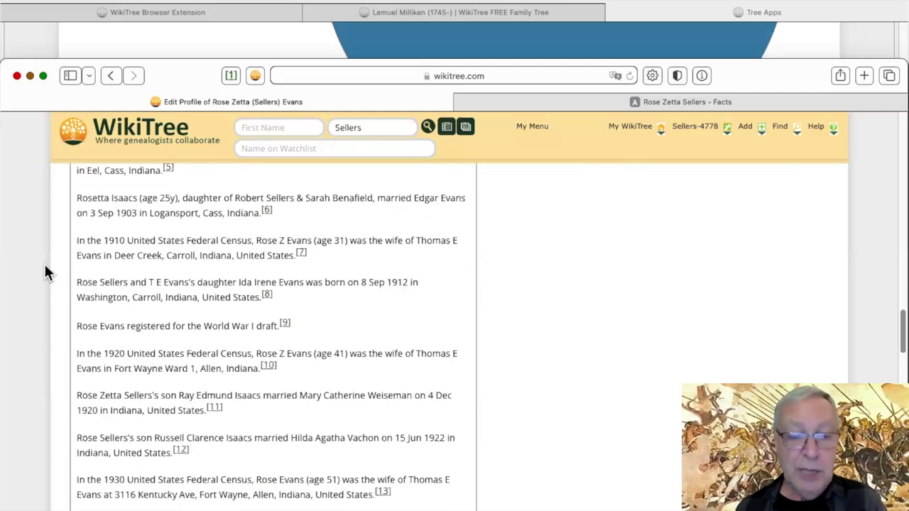
scroll(44, 273, down, 3)
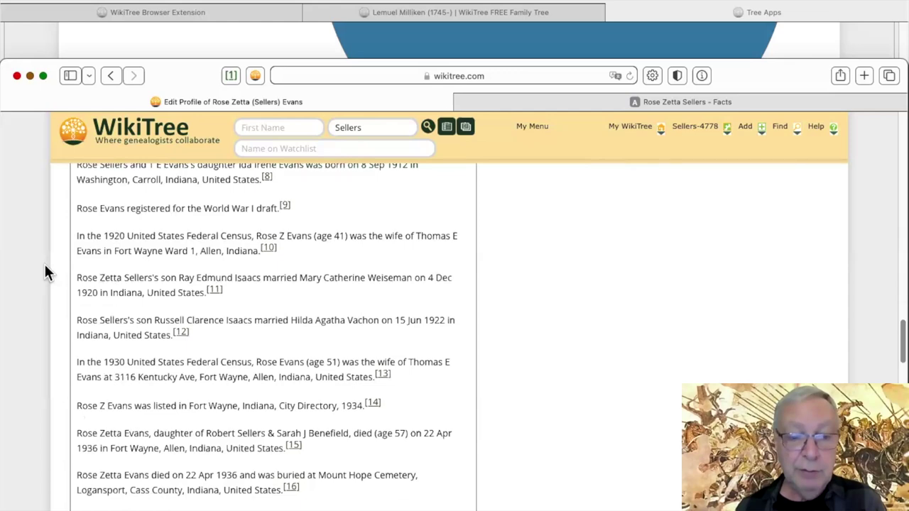
scroll(44, 273, down, 10)
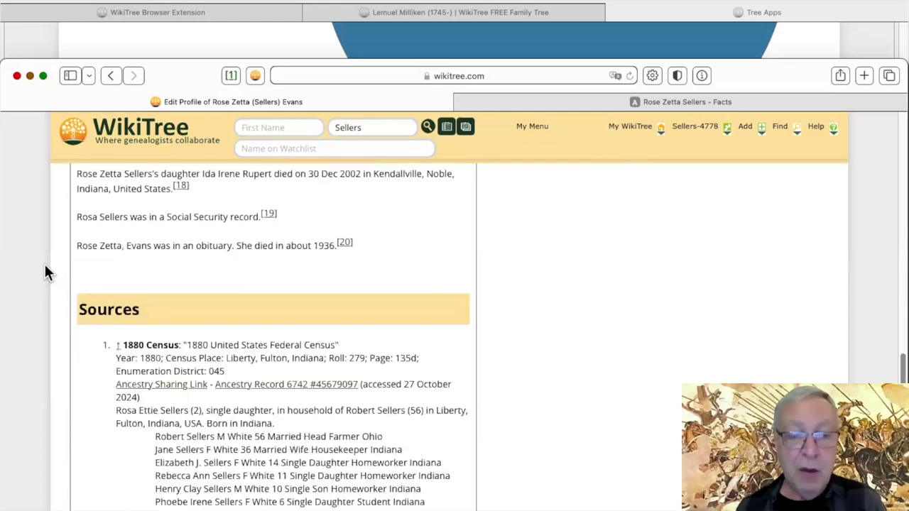
scroll(45, 267, down, 5)
scroll(45, 267, down, 3)
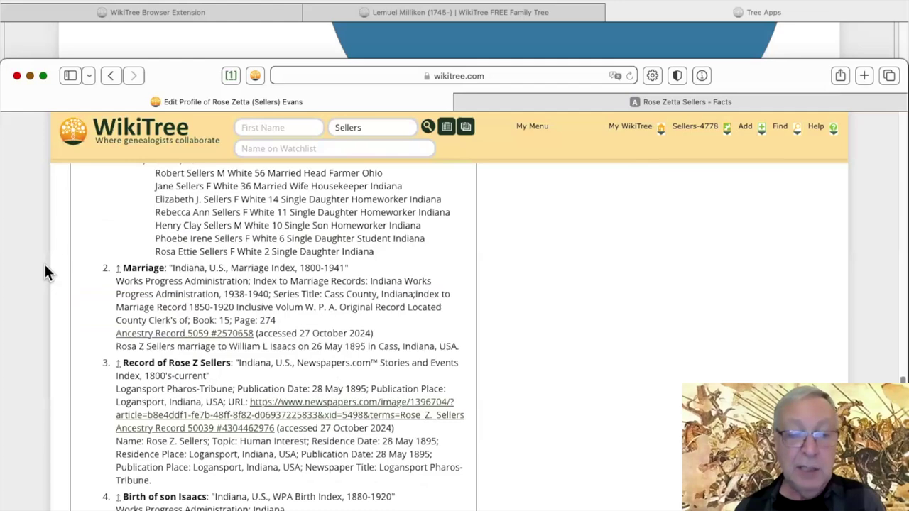
scroll(45, 267, down, 2)
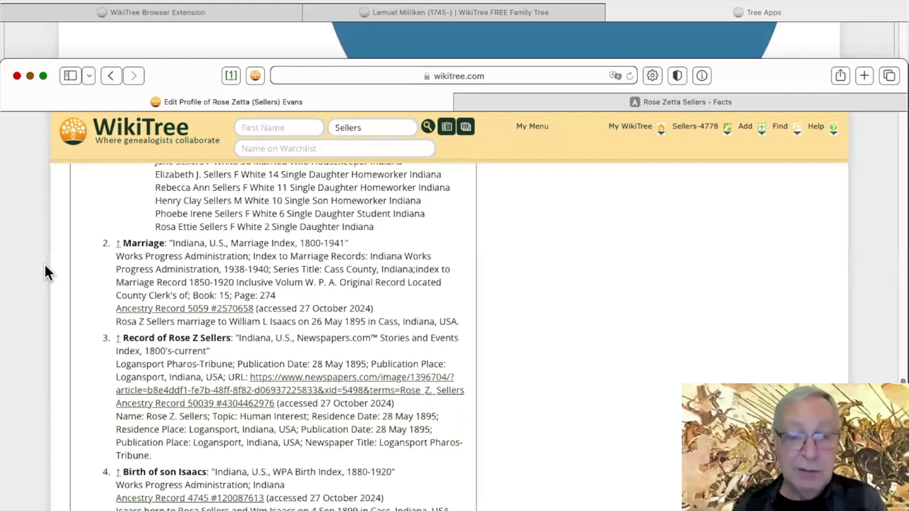
scroll(44, 268, down, 6)
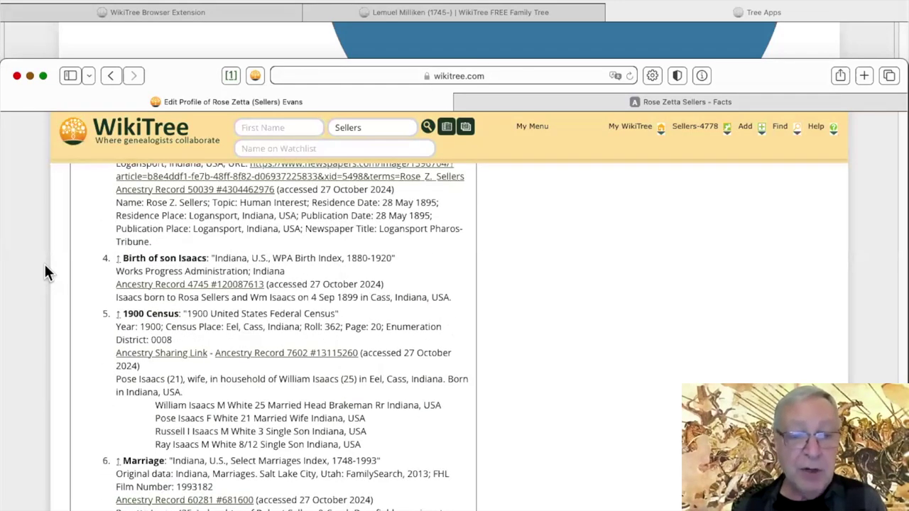
scroll(44, 270, down, 5)
scroll(44, 271, down, 5)
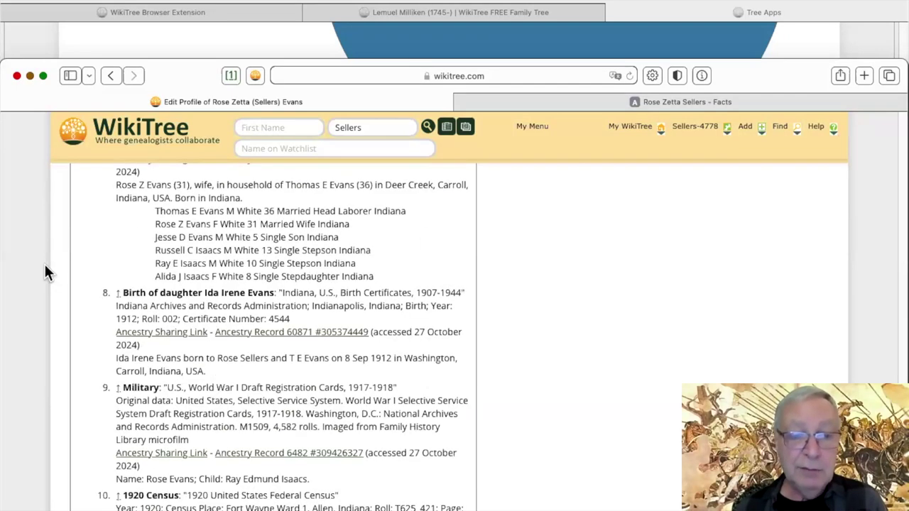
scroll(45, 271, down, 5)
scroll(44, 272, down, 5)
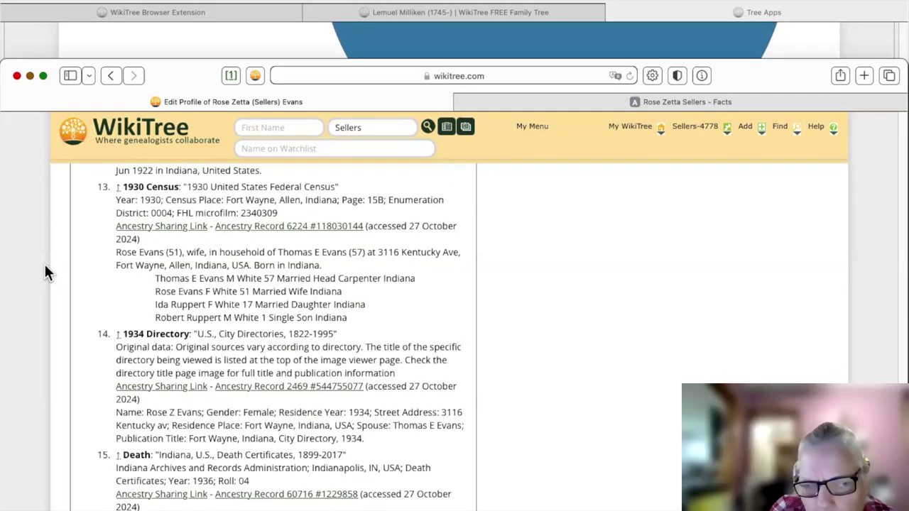
scroll(45, 272, down, 5)
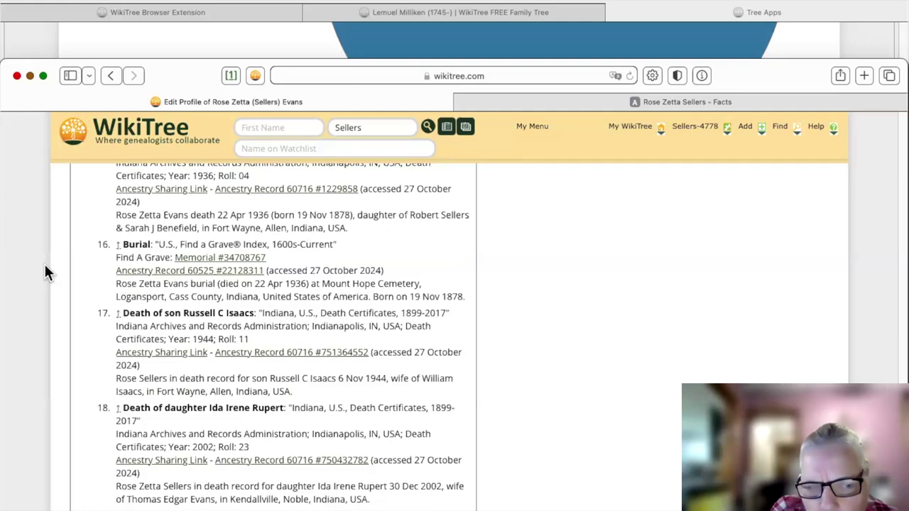
scroll(44, 272, down, 7)
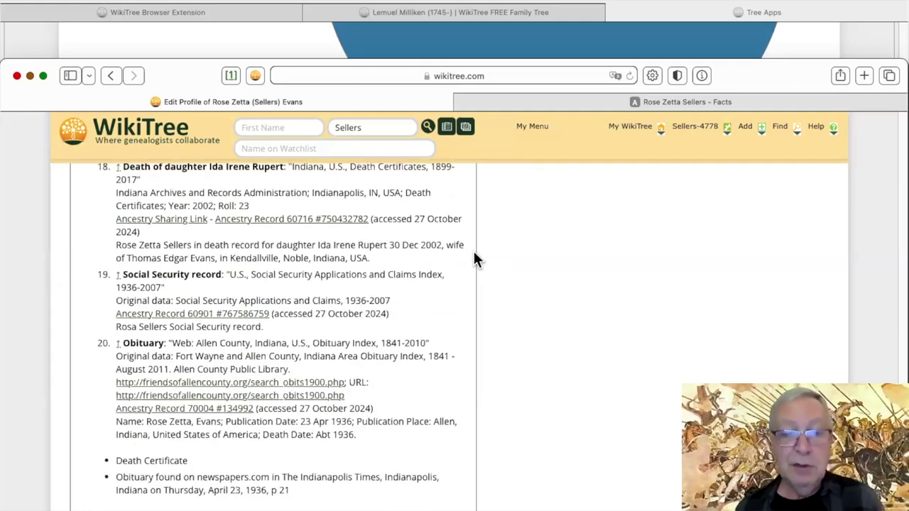
Mark the change as Bio improvement, Adding sources and Research notes, then Full Save: Commit Changes.
scroll(473, 249, down, 15)
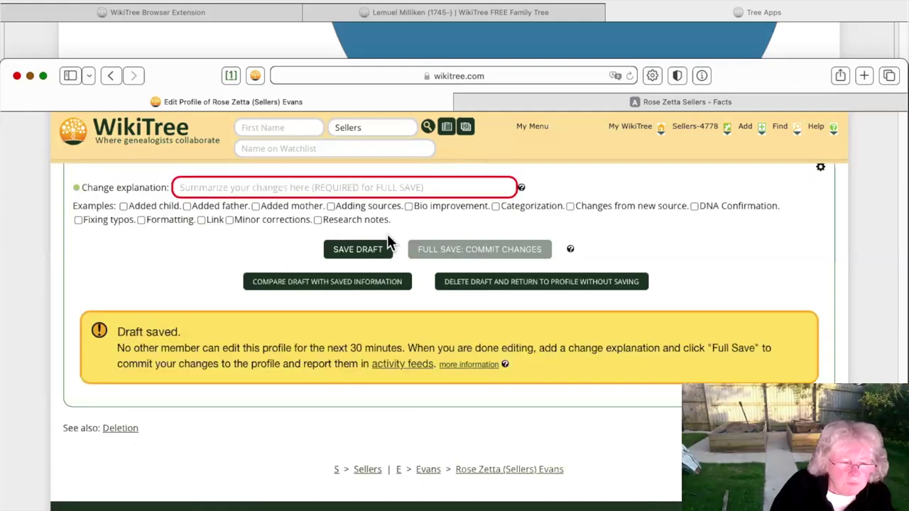
scroll(387, 234, up, 1)
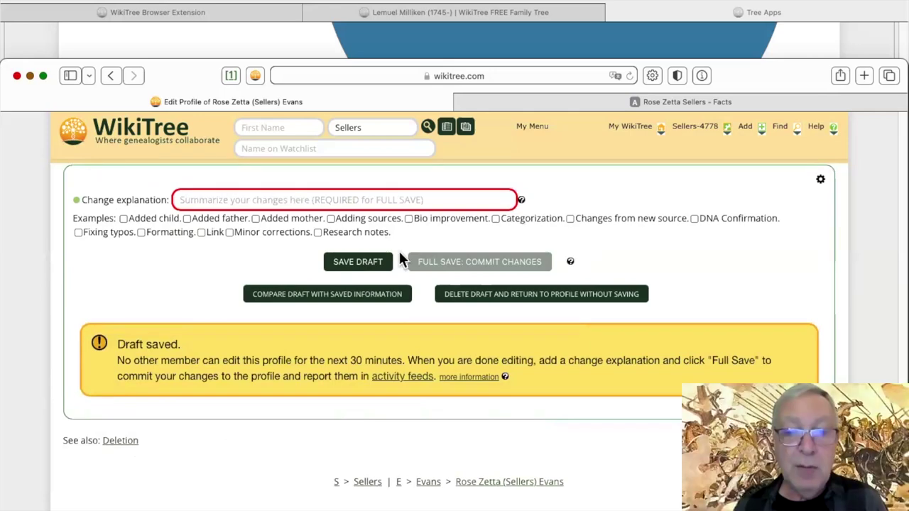
click(408, 218)
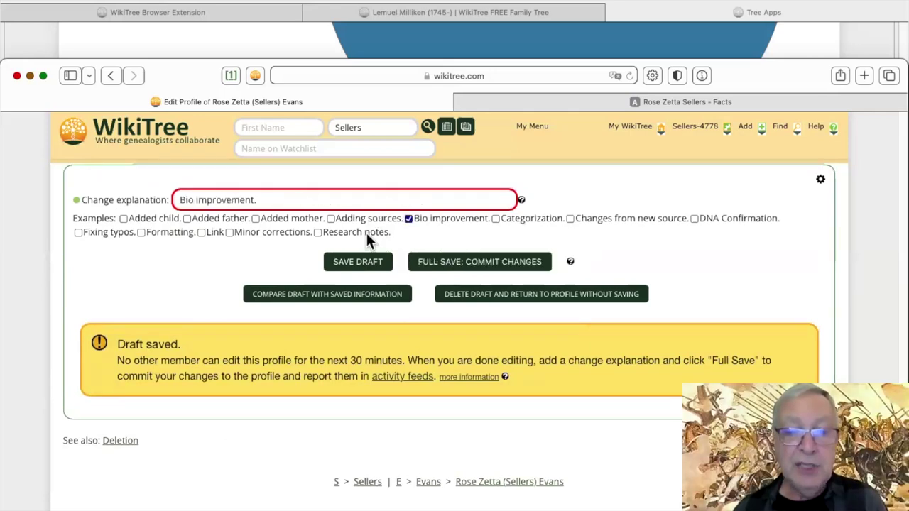
click(365, 219)
click(317, 232)
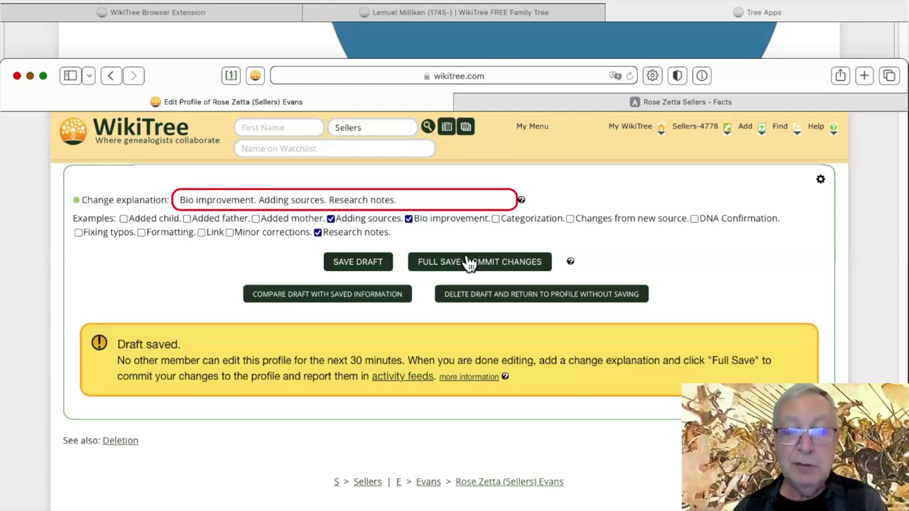
click(468, 262)
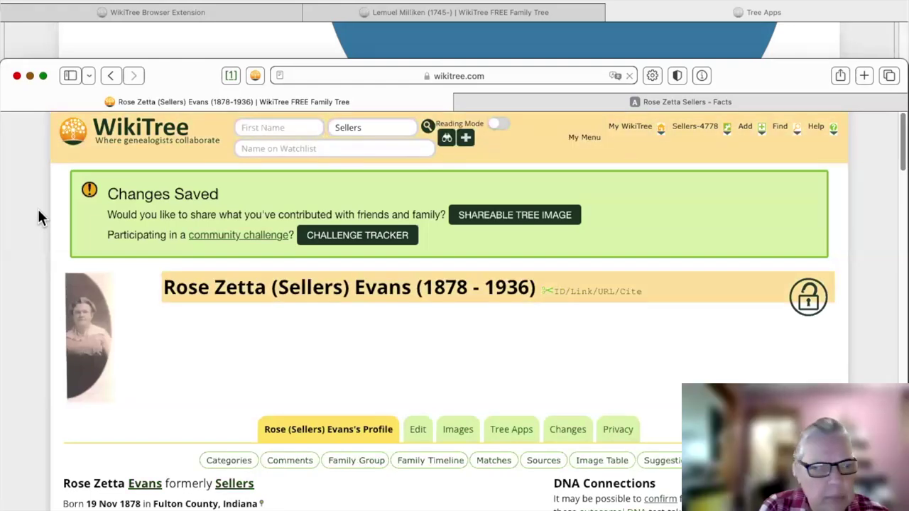
scroll(40, 207, down, 2)
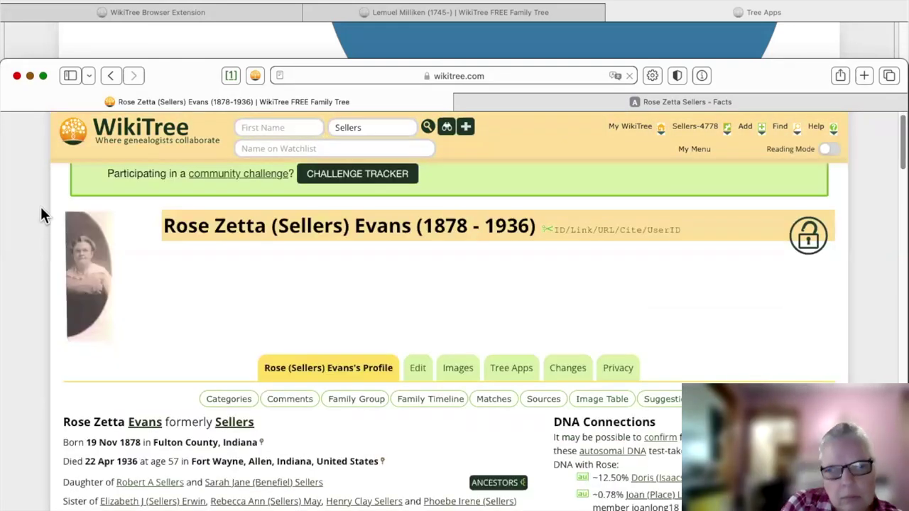
scroll(40, 208, down, 3)
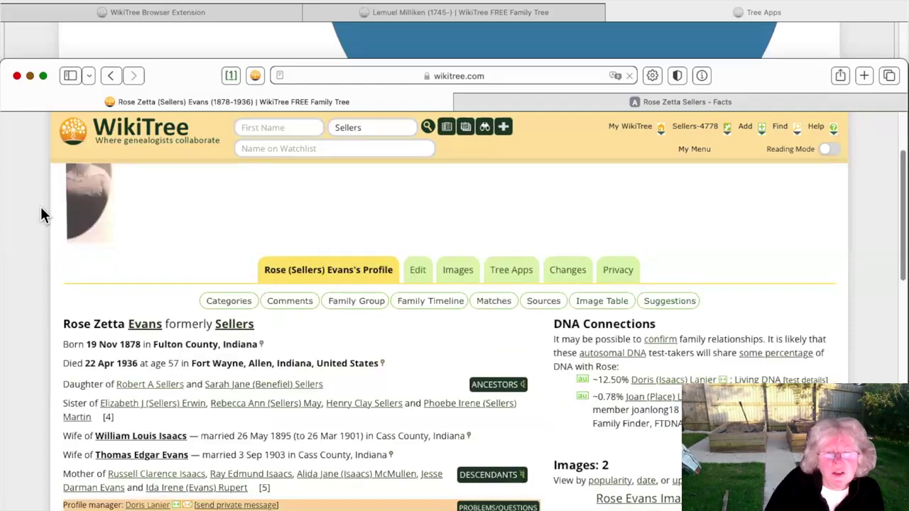
scroll(41, 206, down, 1)
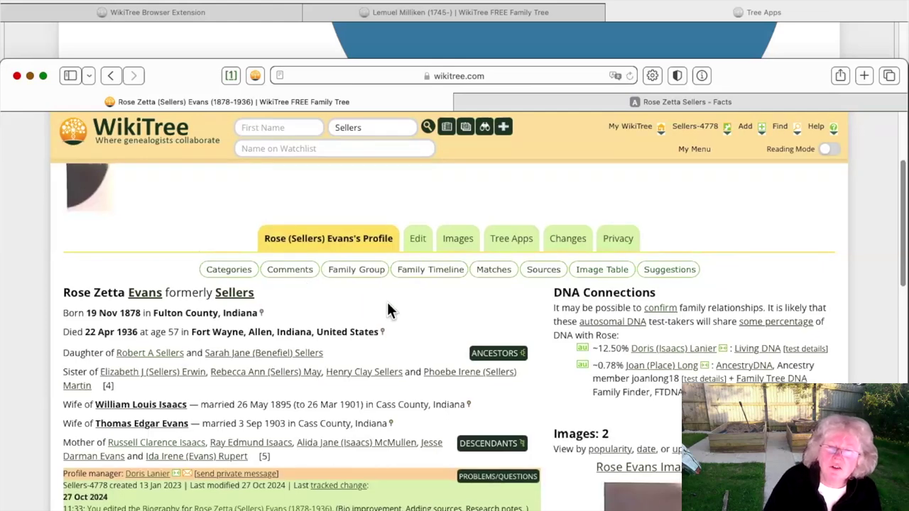
scroll(389, 302, down, 1)
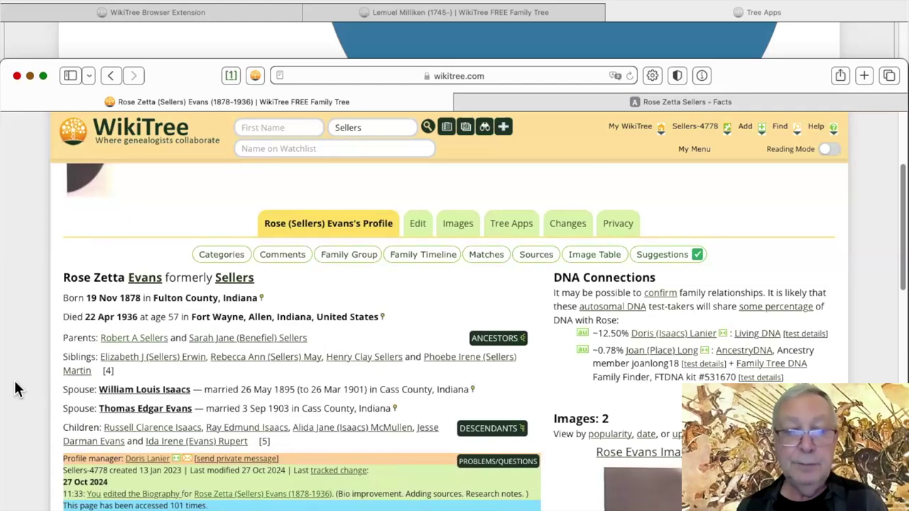
scroll(41, 415, down, 4)
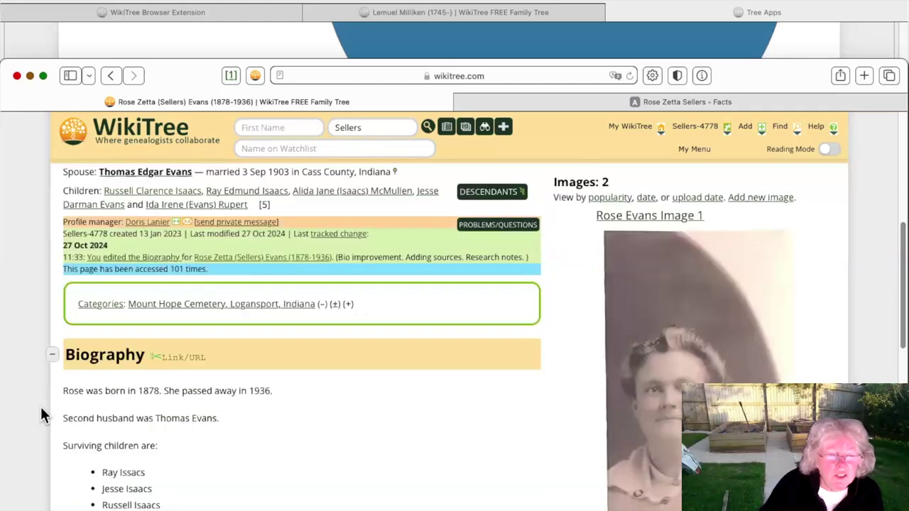
scroll(40, 412, down, 4)
scroll(319, 362, up, 8)
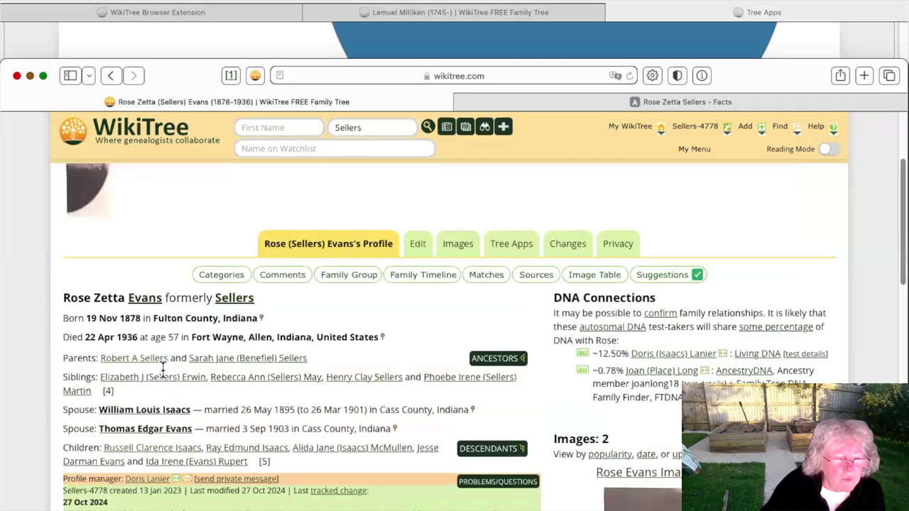
scroll(319, 366, up, 1)
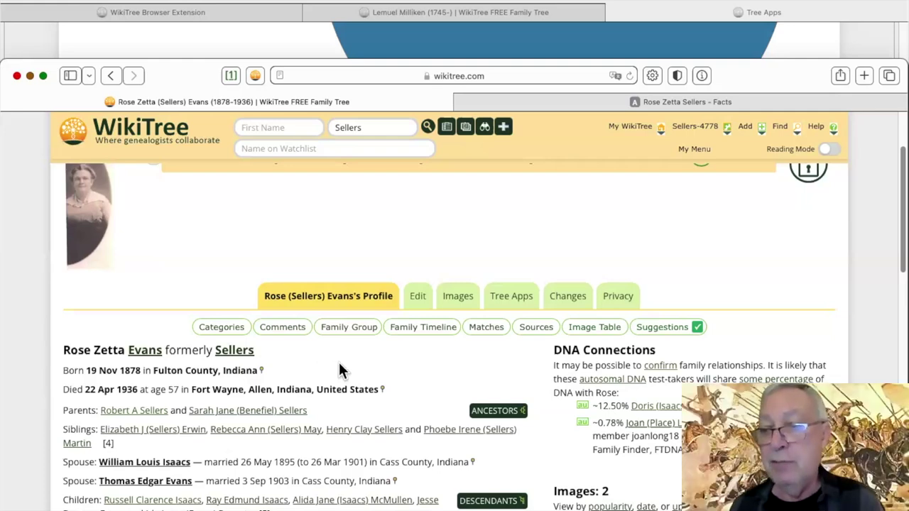
scroll(433, 326, down, 2)
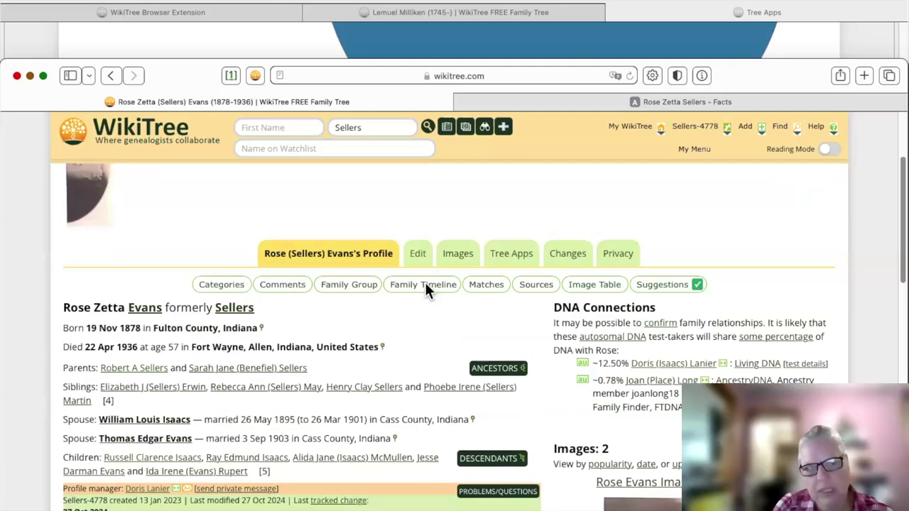
scroll(425, 291, down, 1)
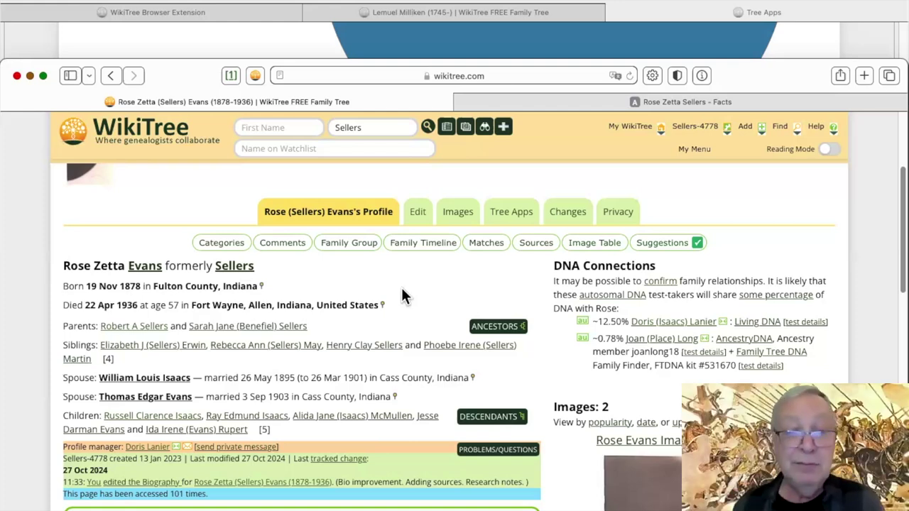
scroll(276, 327, down, 1)
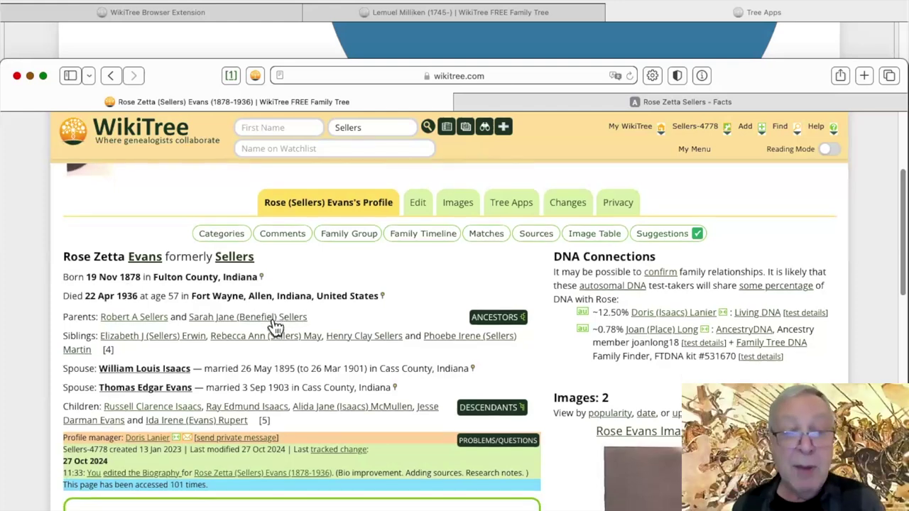
click(273, 317)
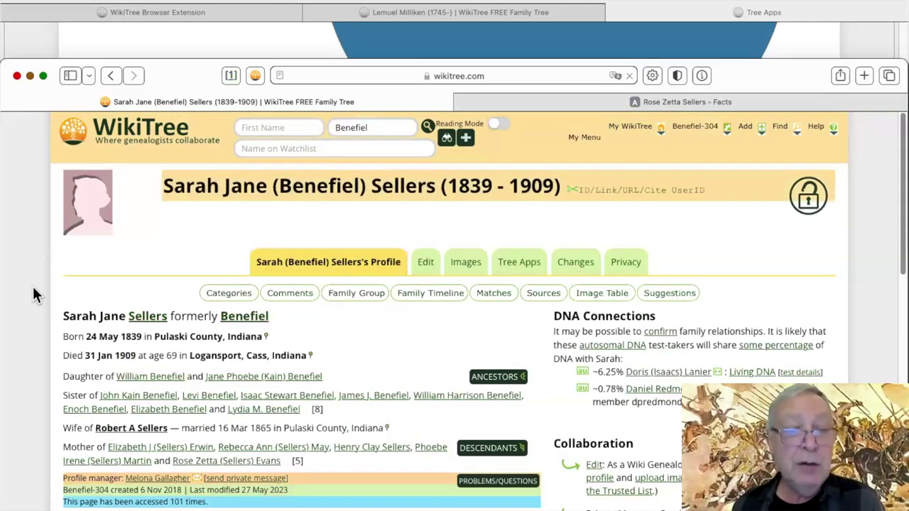
scroll(33, 286, down, 2)
scroll(33, 285, down, 5)
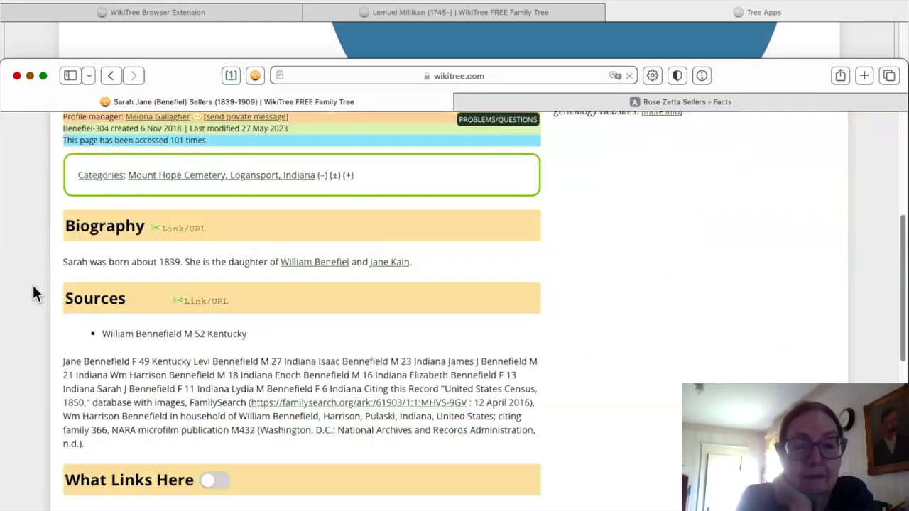
click(51, 301)
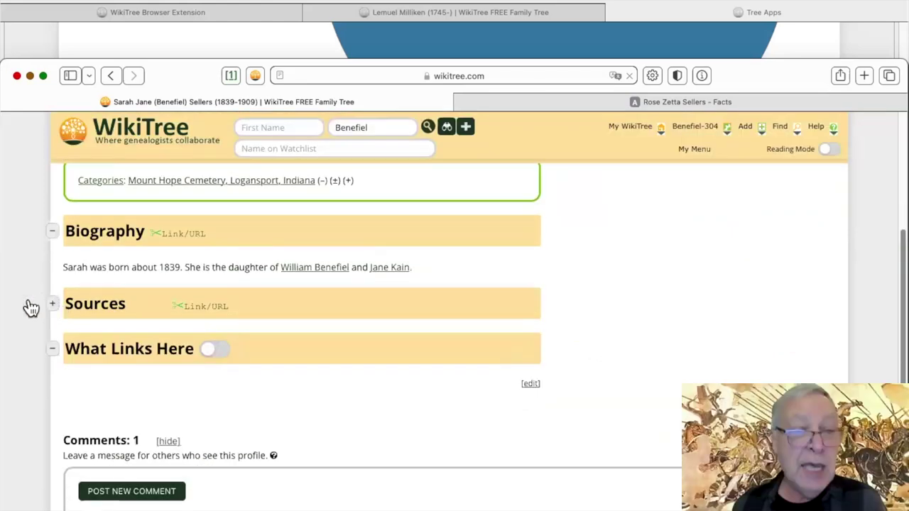
click(31, 307)
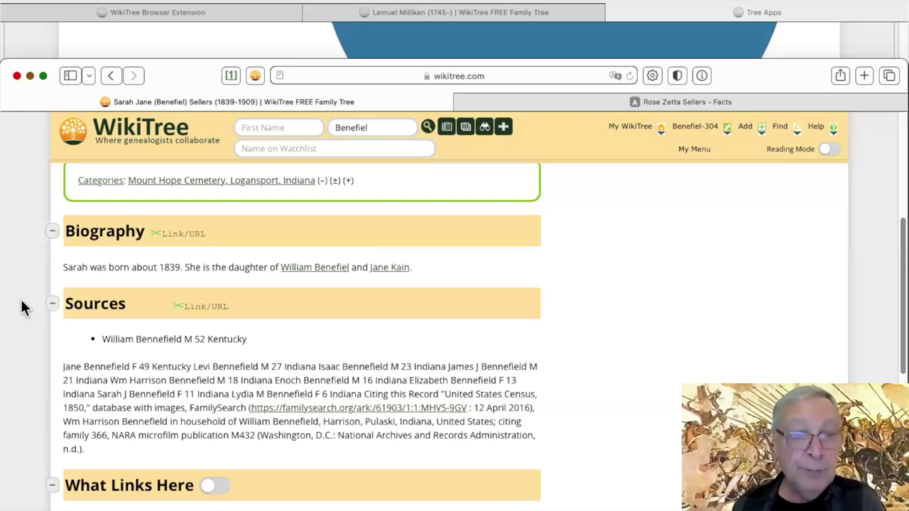
scroll(22, 307, up, 2)
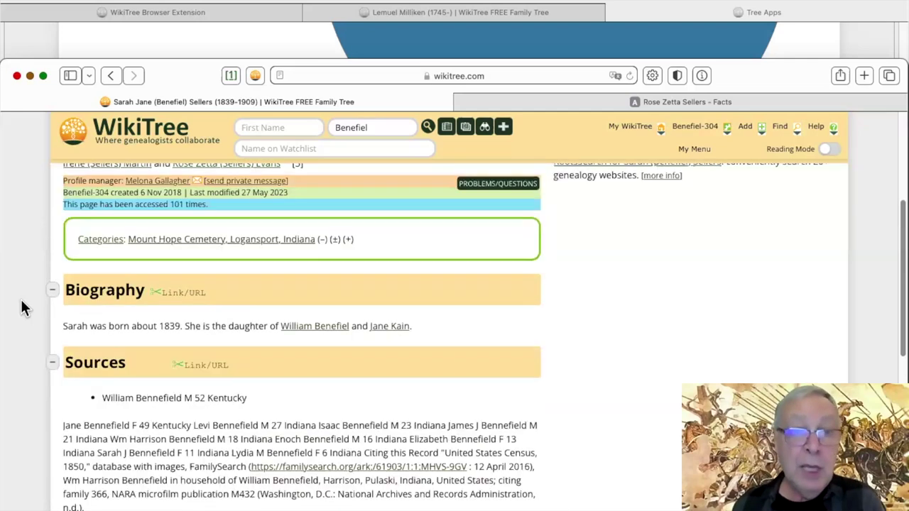
scroll(21, 306, up, 2)
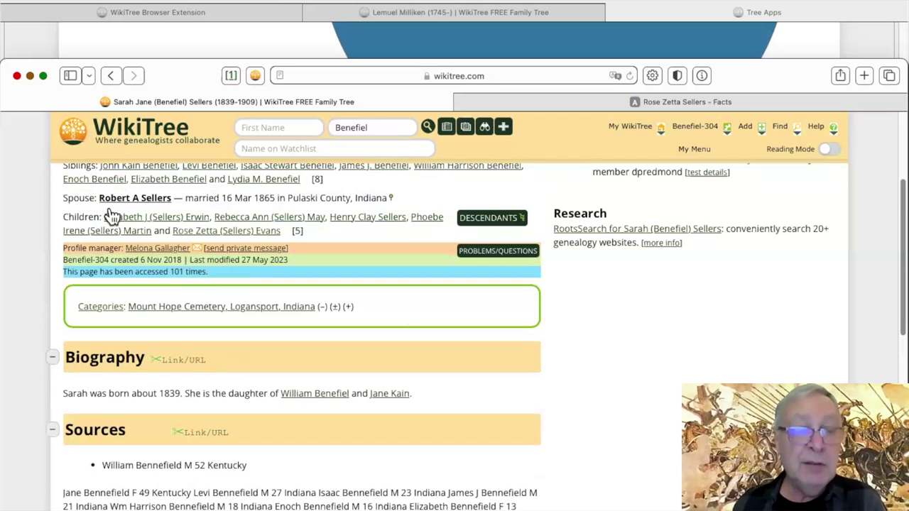
scroll(111, 217, up, 1)
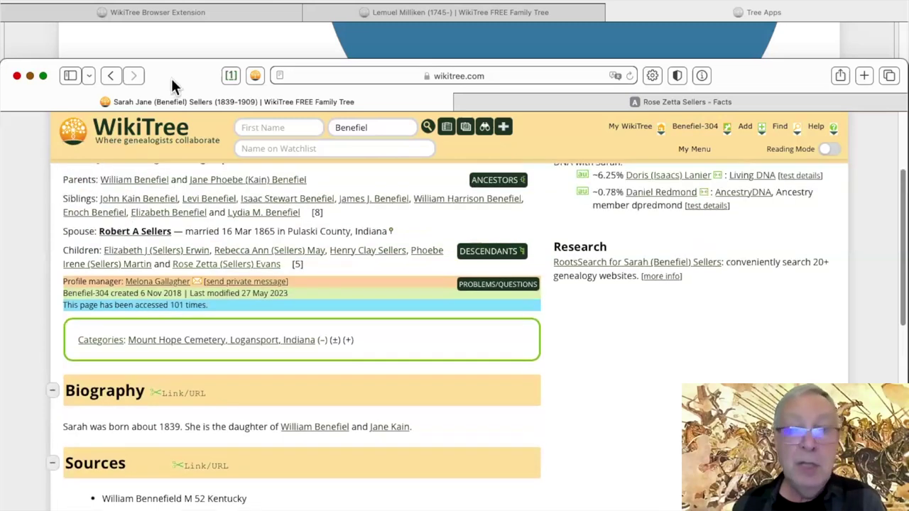
click(230, 76)
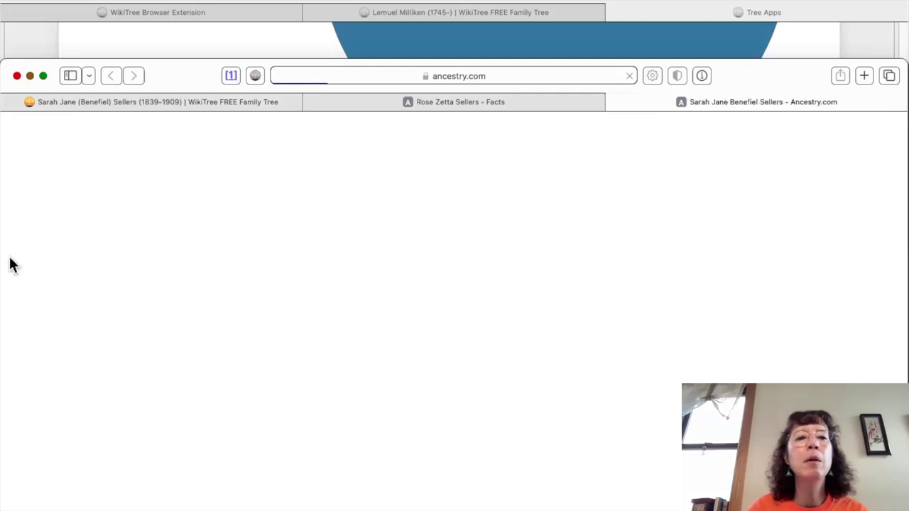
Scroll Ancestry's 50,160 results for Sarah Jane Benefiel Sellers, led by a Find a Grave entry (1839–1909).
scroll(107, 386, down, 1)
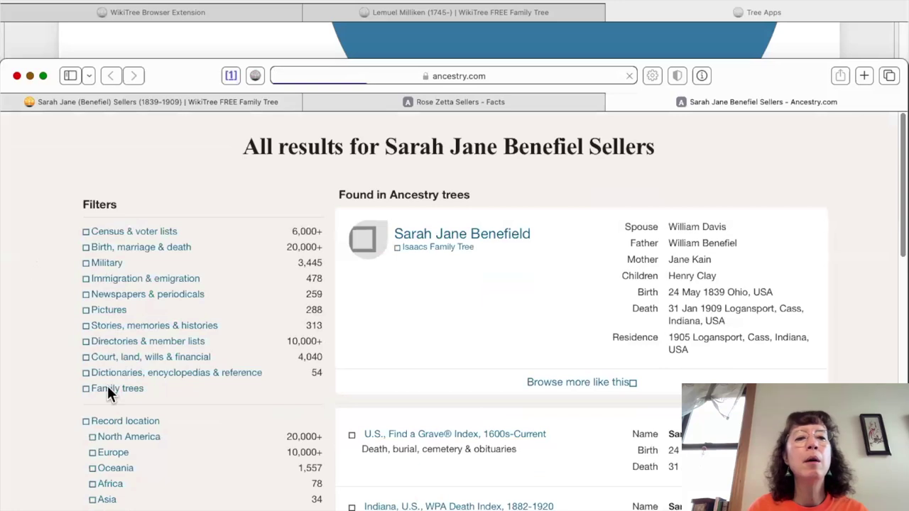
scroll(108, 385, down, 4)
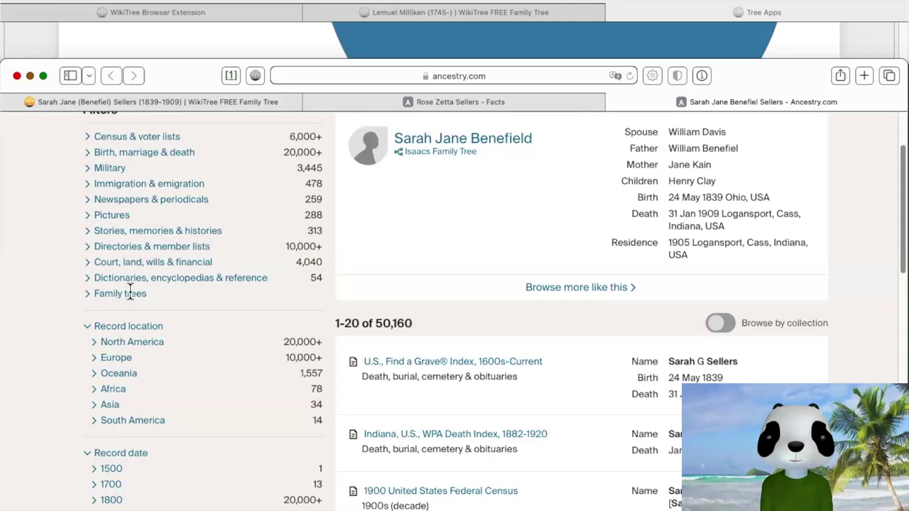
scroll(63, 369, up, 5)
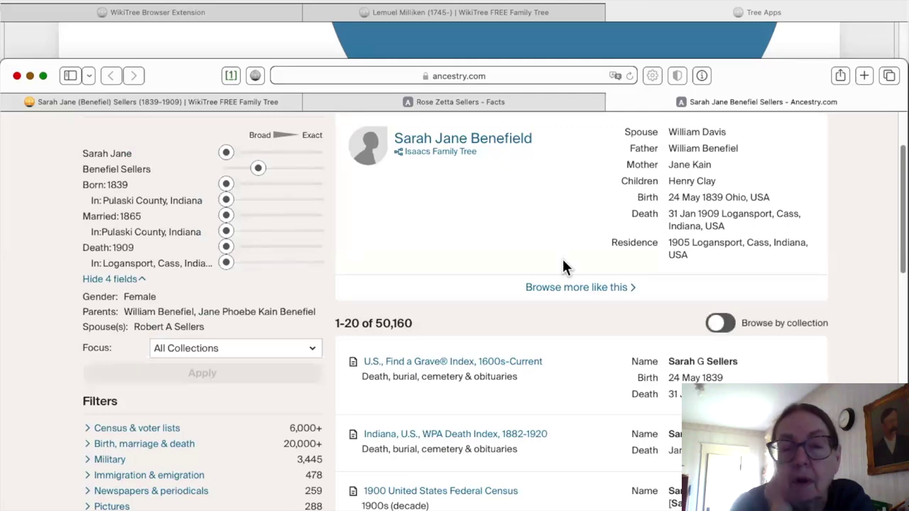
scroll(681, 228, down, 3)
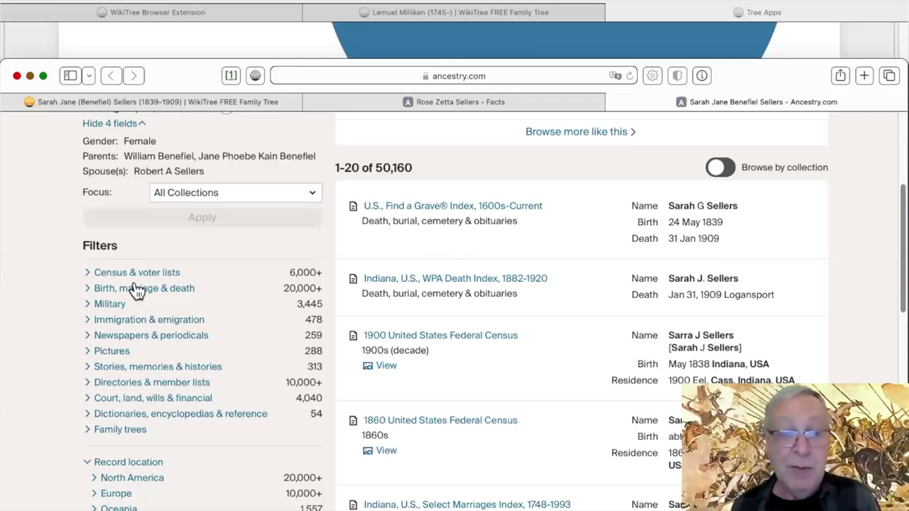
click(125, 430)
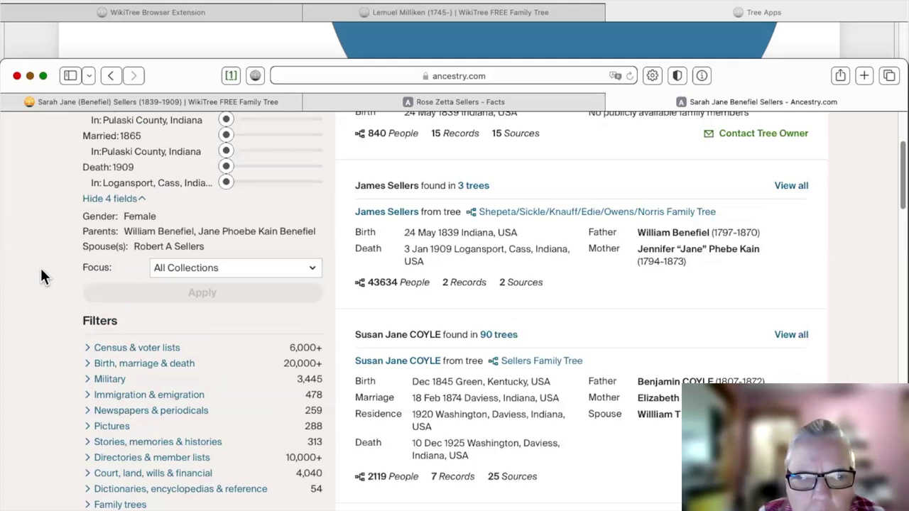
scroll(40, 274, up, 4)
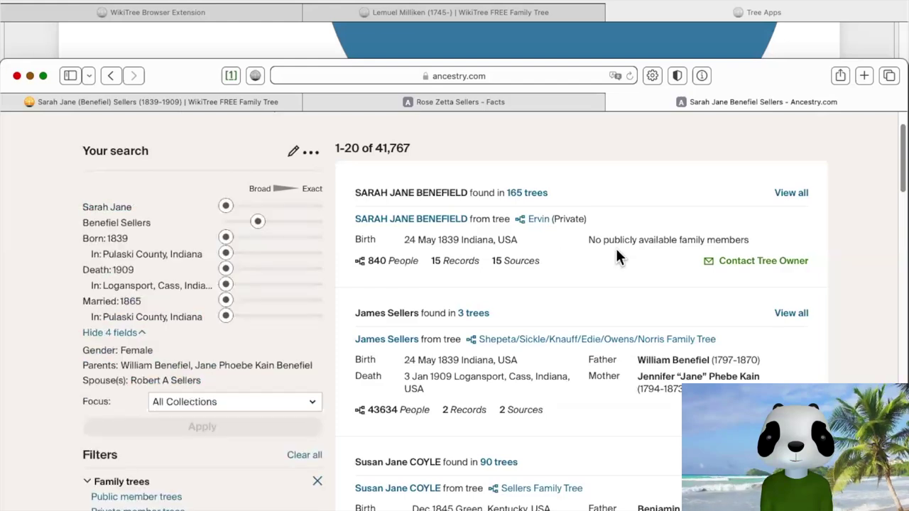
click(529, 195)
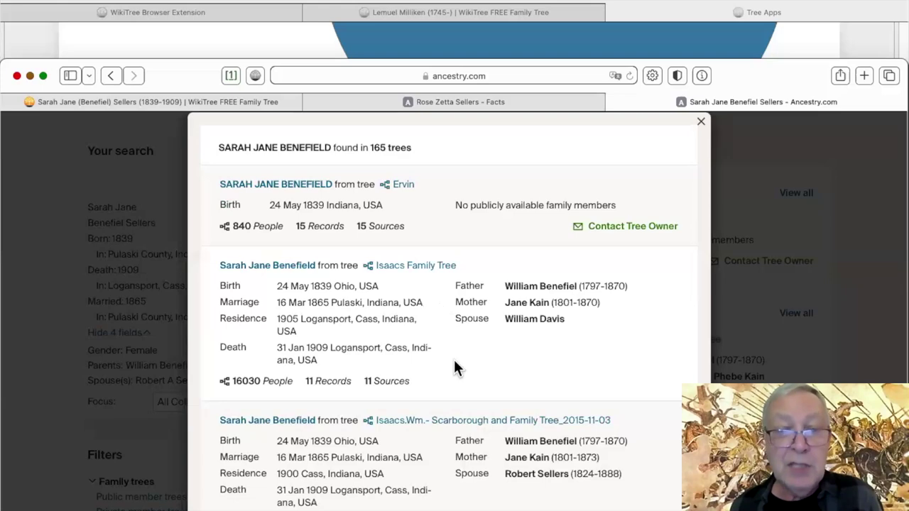
scroll(452, 363, down, 2)
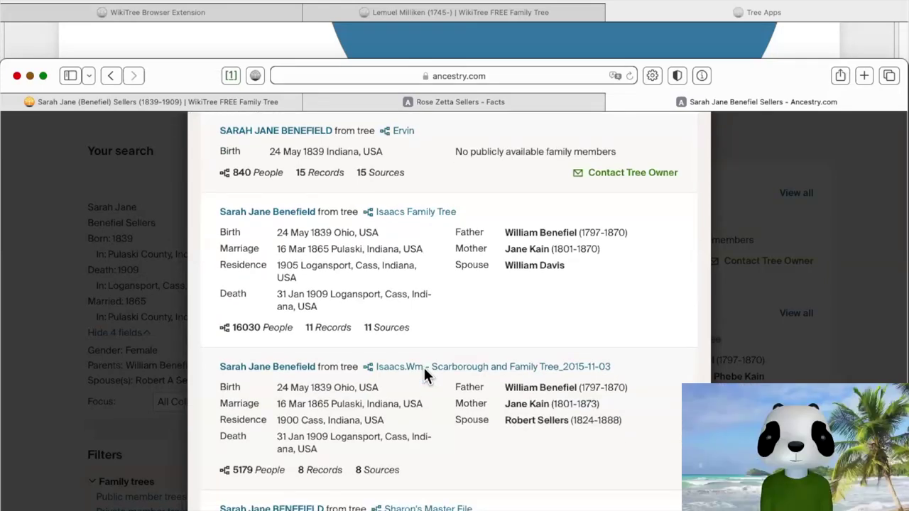
scroll(424, 369, down, 3)
scroll(426, 375, down, 3)
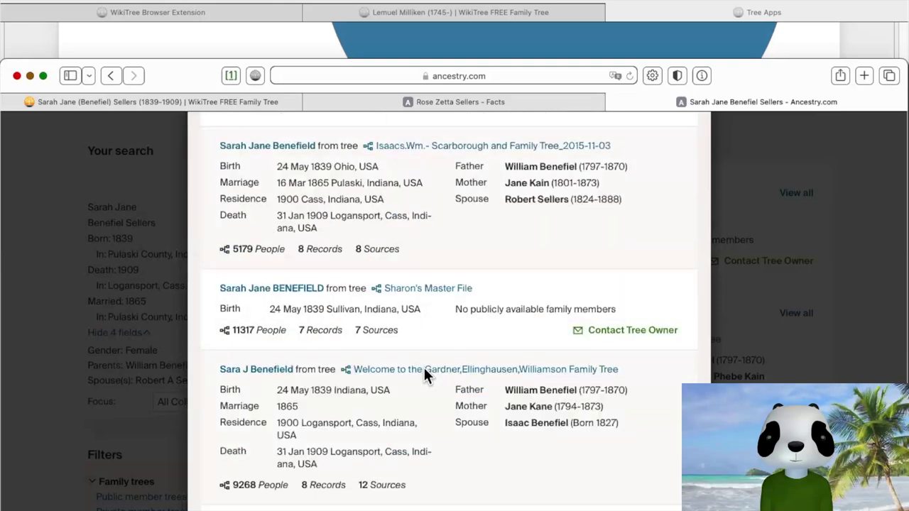
scroll(425, 376, down, 8)
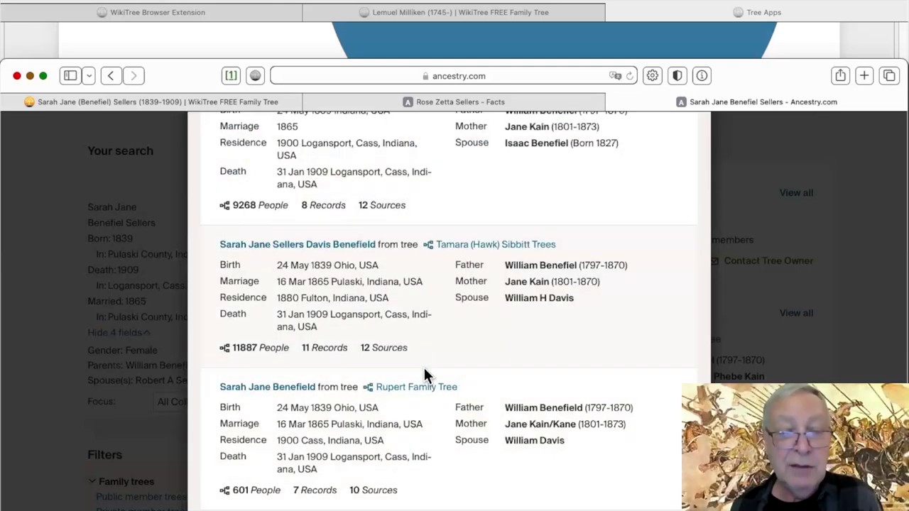
scroll(424, 377, down, 3)
scroll(424, 369, down, 3)
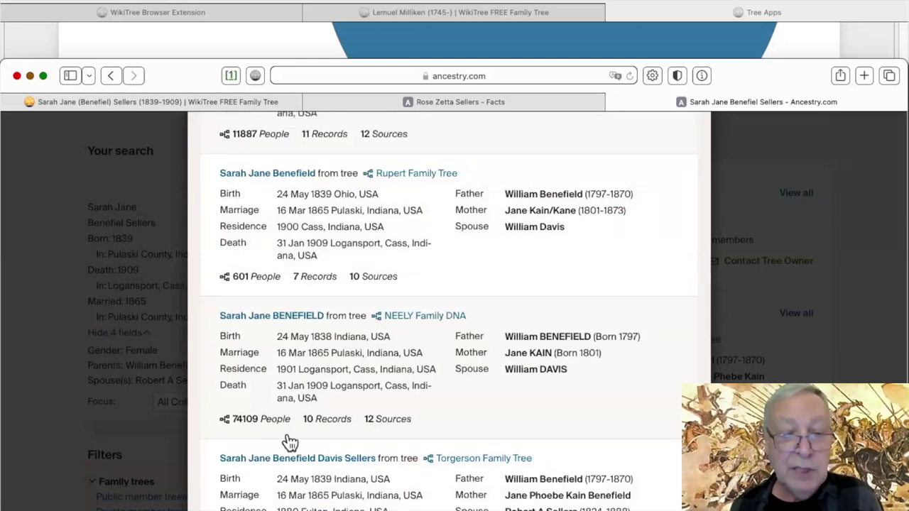
scroll(291, 440, down, 1)
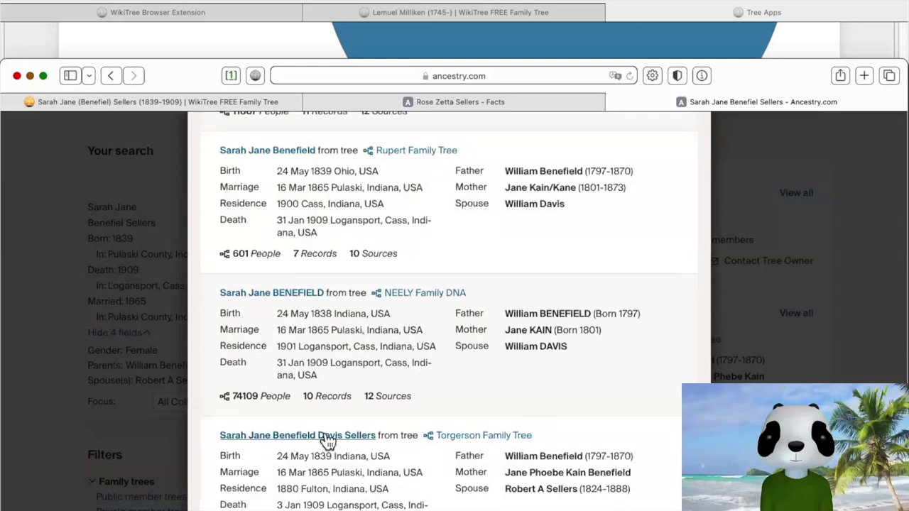
click(325, 437)
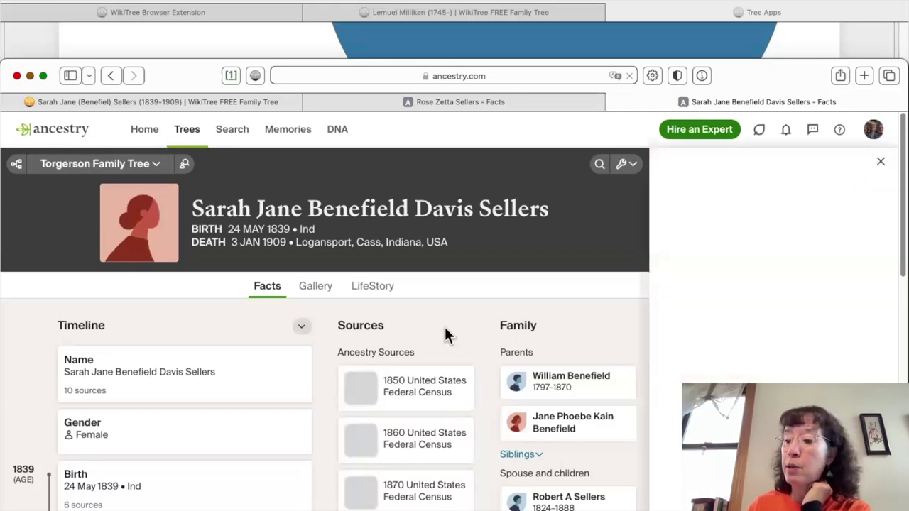
scroll(447, 334, down, 1)
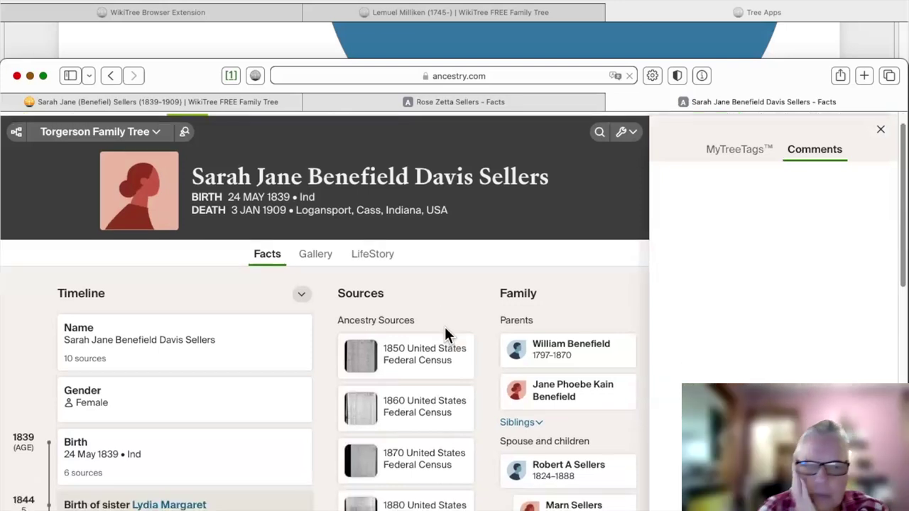
scroll(445, 329, down, 1)
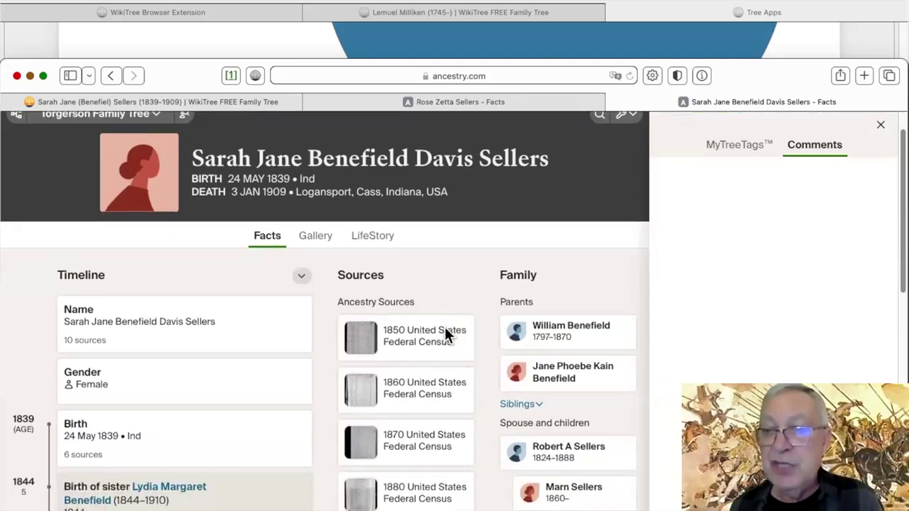
scroll(446, 333, up, 1)
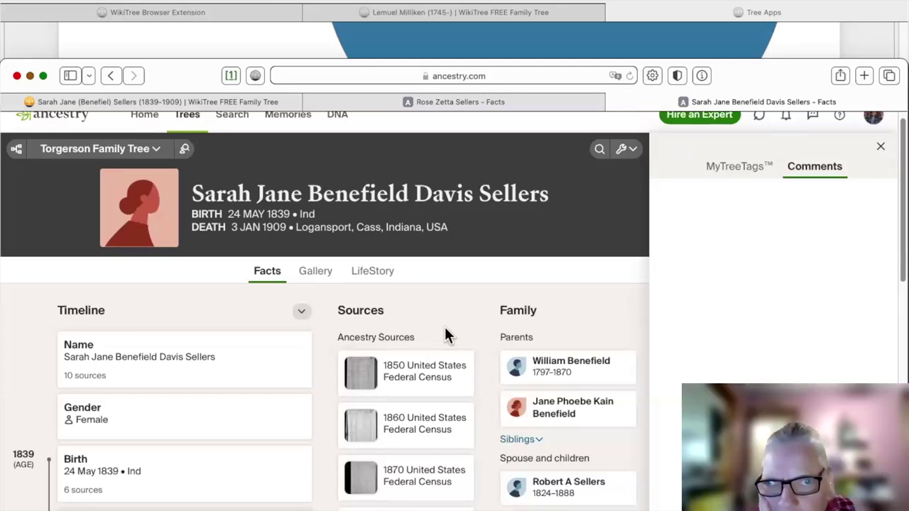
scroll(445, 329, up, 1)
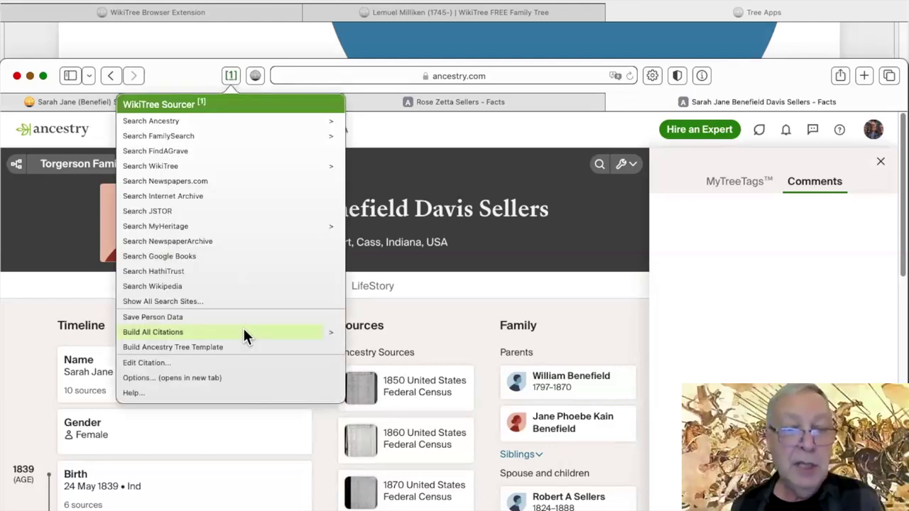
Build all 12 citations from Sarah's Ancestry tree profile, copy them, and return to WikiTree.
click(245, 335)
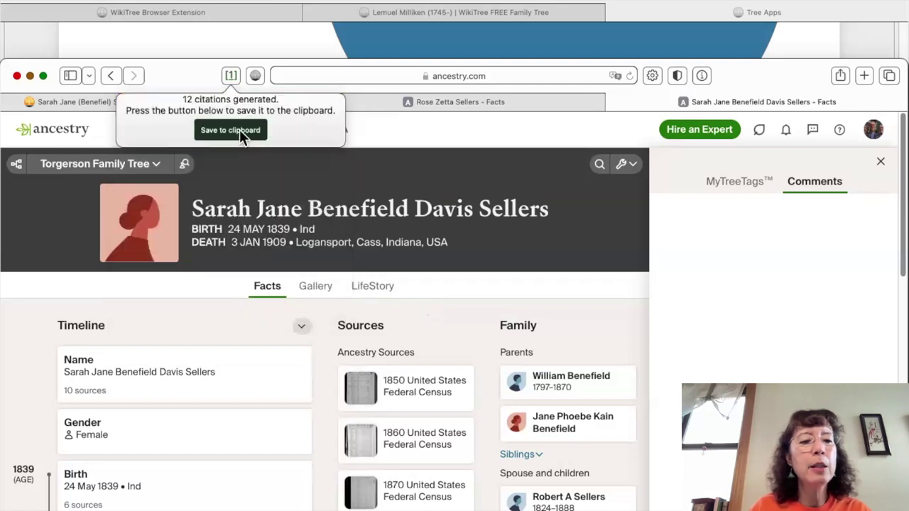
click(235, 130)
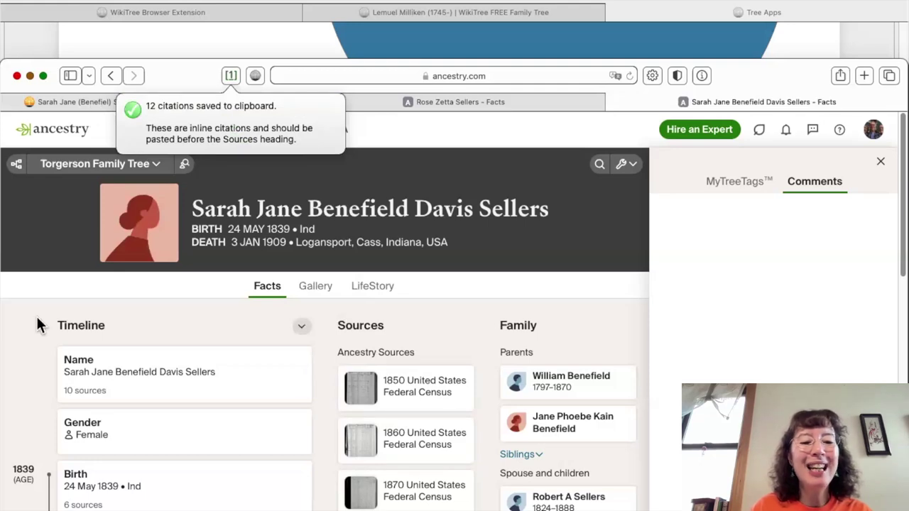
key(ctrl+Tab)
scroll(426, 257, up, 2)
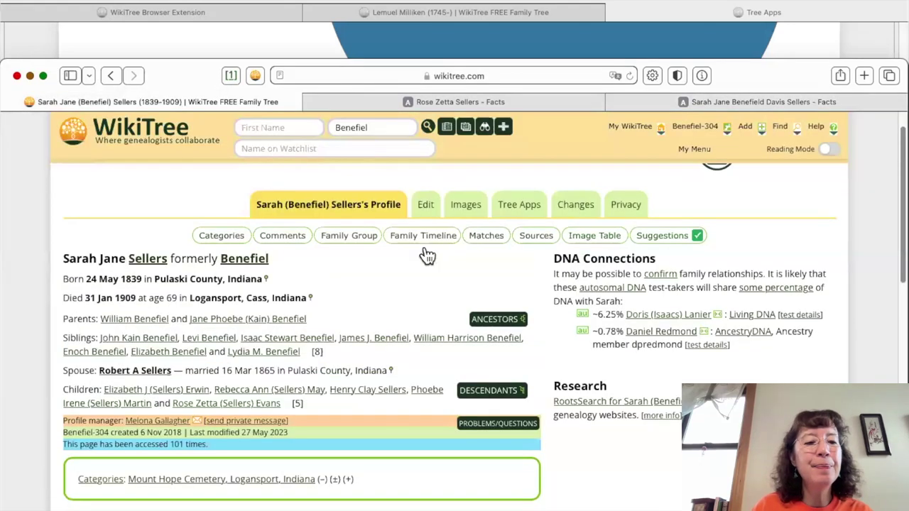
scroll(199, 278, up, 1)
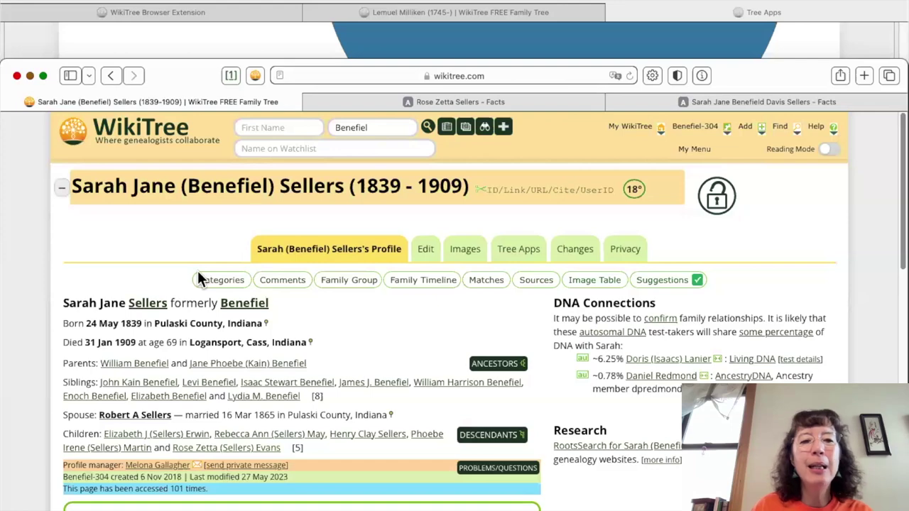
key(e)
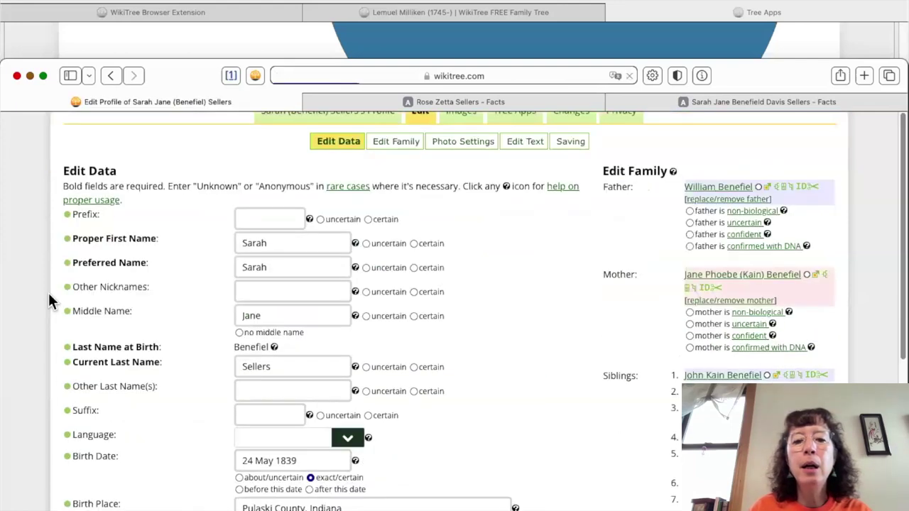
scroll(31, 294, down, 3)
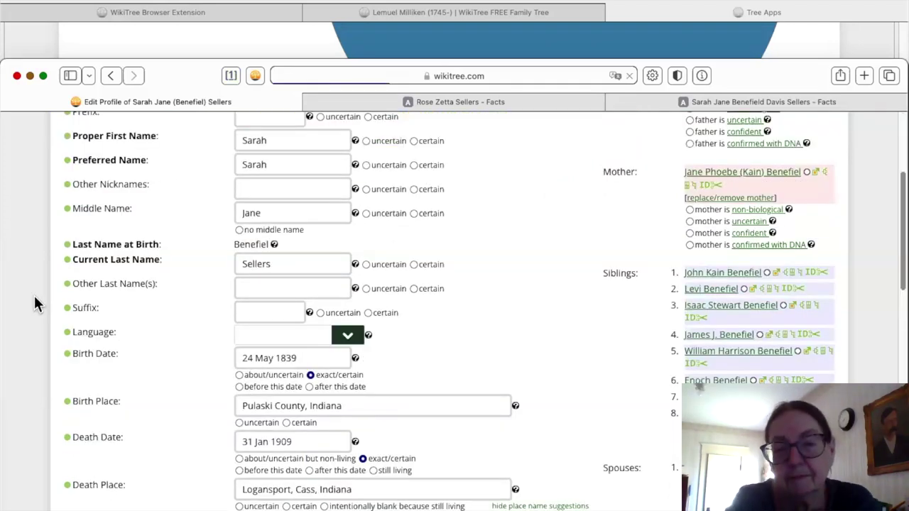
scroll(34, 295, down, 10)
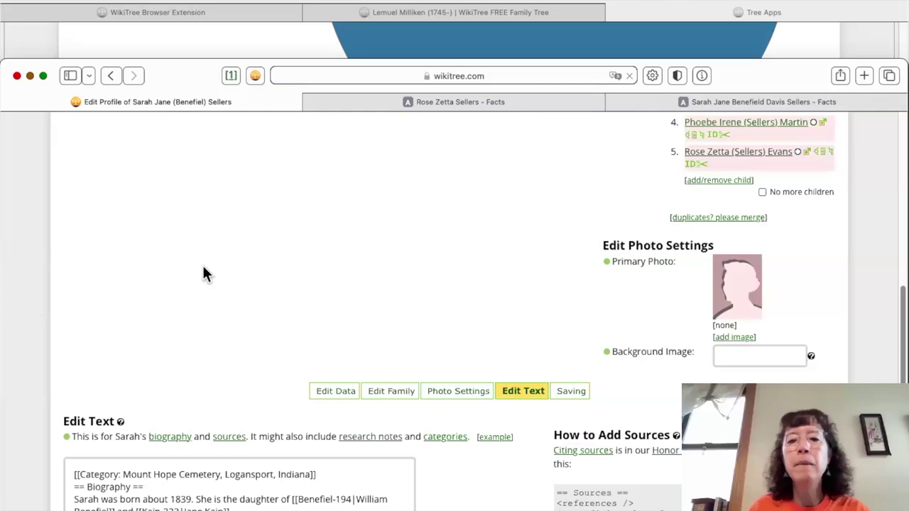
scroll(204, 271, down, 7)
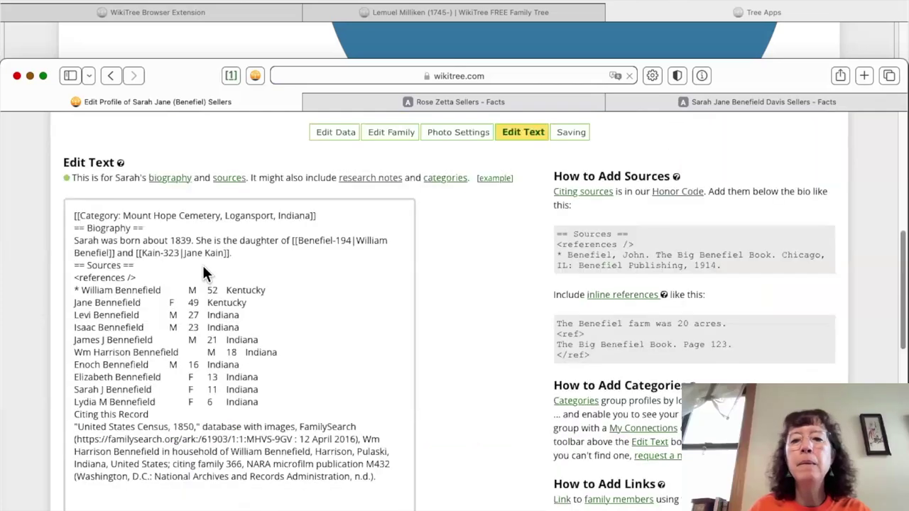
click(263, 295)
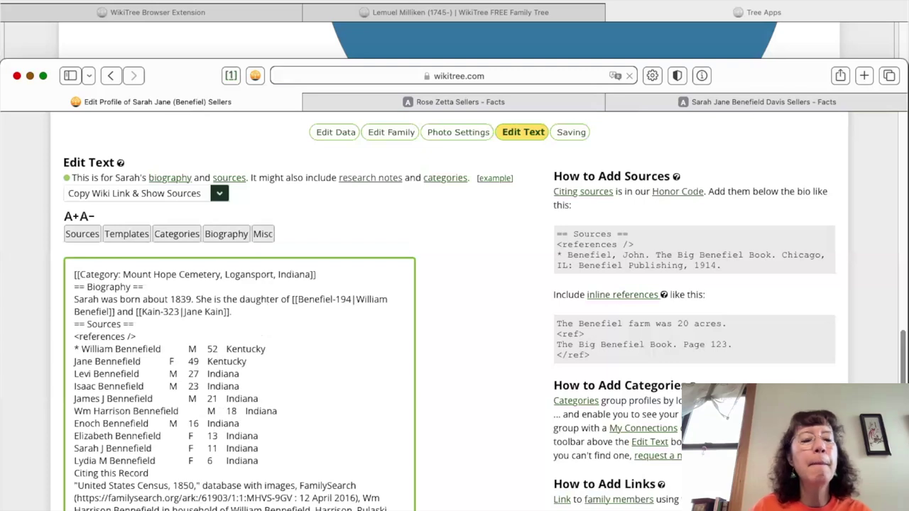
Add a '== Research Notes ==' heading after the biography and paste the Sourcer citations below it.
key(Return)
key(Return)
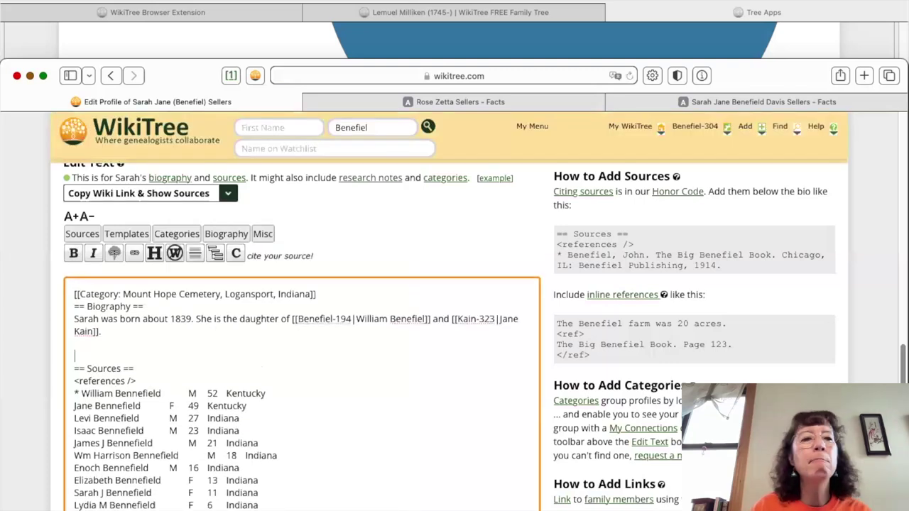
text(==)
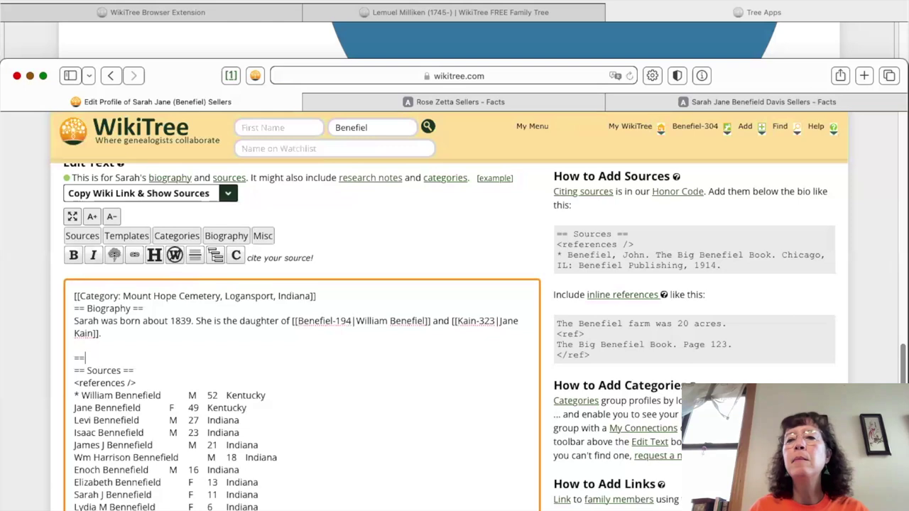
text( Researc)
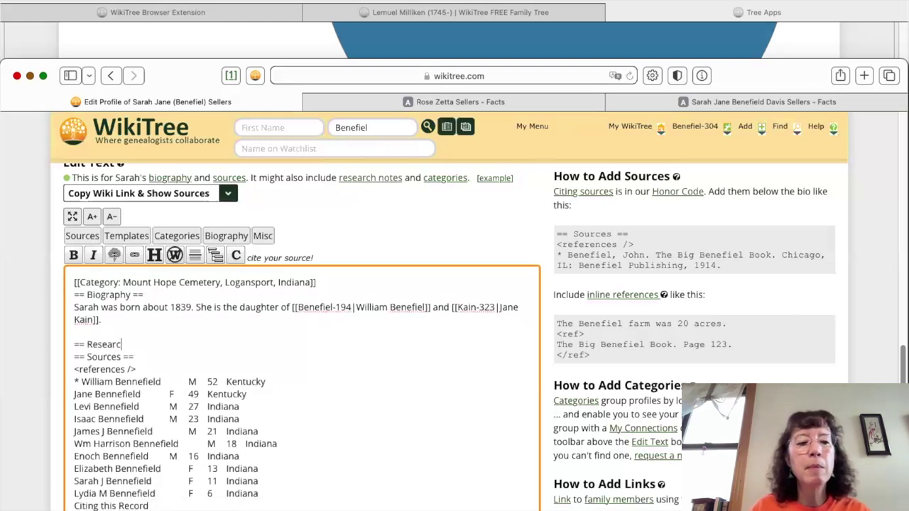
text(h Notes ==)
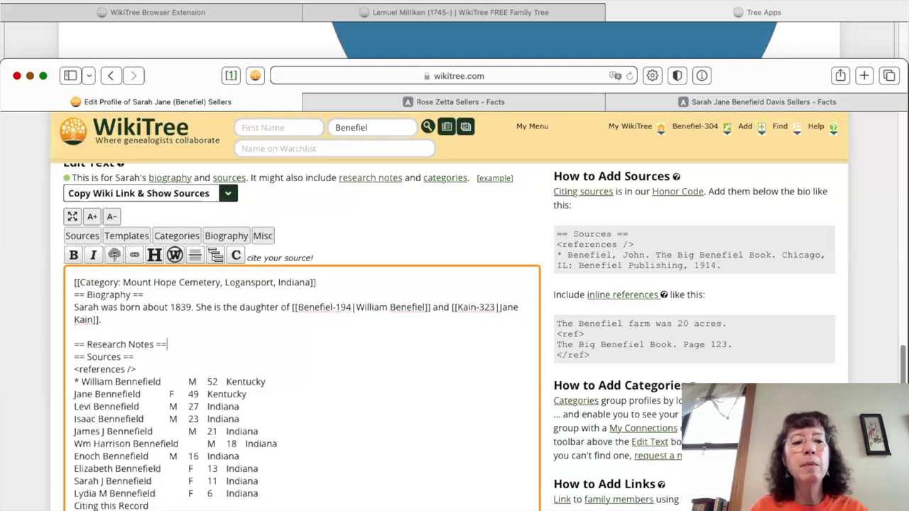
key(Return)
key(super+v)
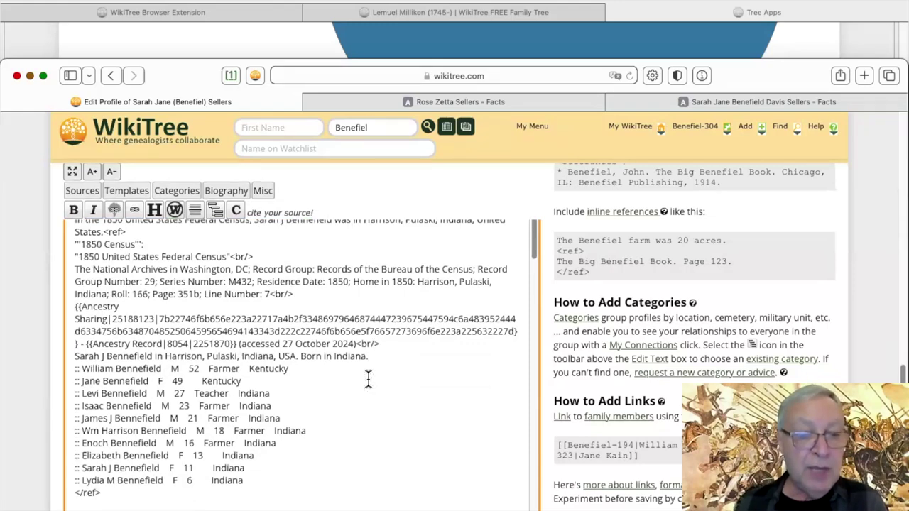
Insert '[Jane]' after 'James' in both lines of the 1909 Indiana death certificate citation.
scroll(368, 381, down, 1)
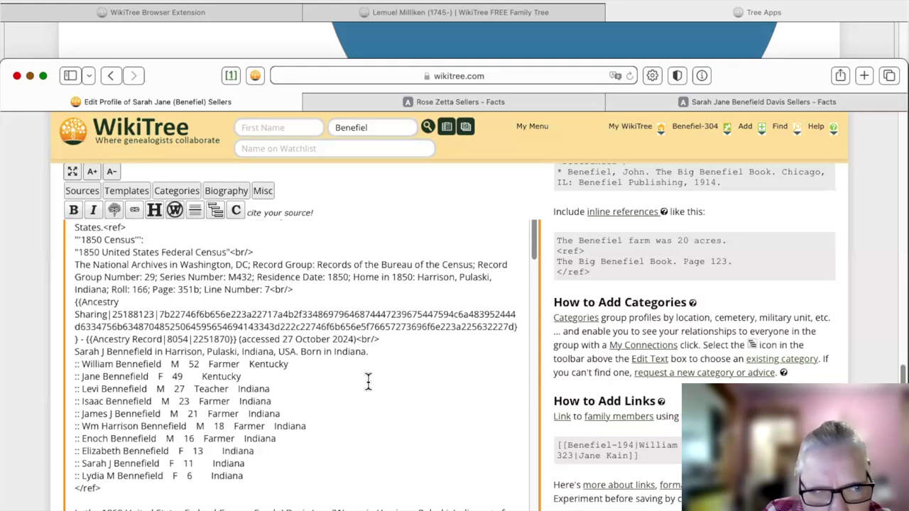
scroll(368, 381, down, 4)
scroll(368, 381, down, 10)
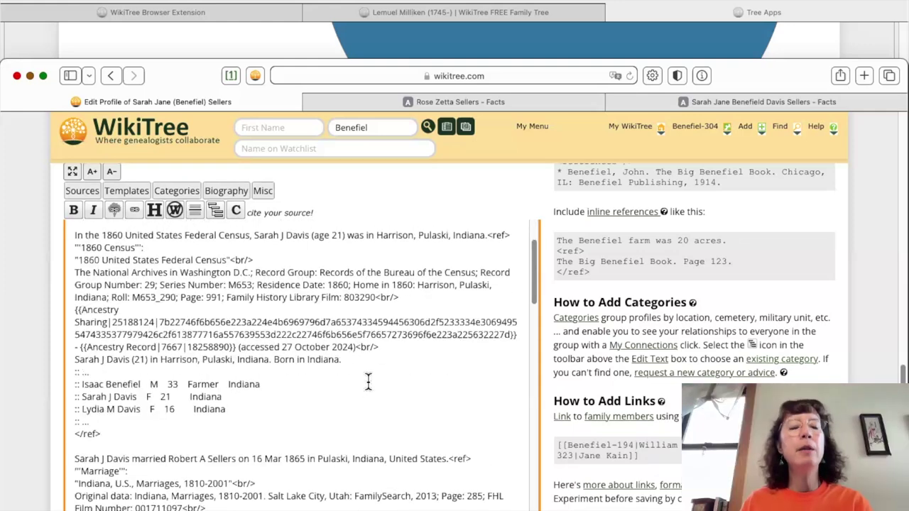
scroll(369, 381, up, 10)
scroll(368, 381, down, 2)
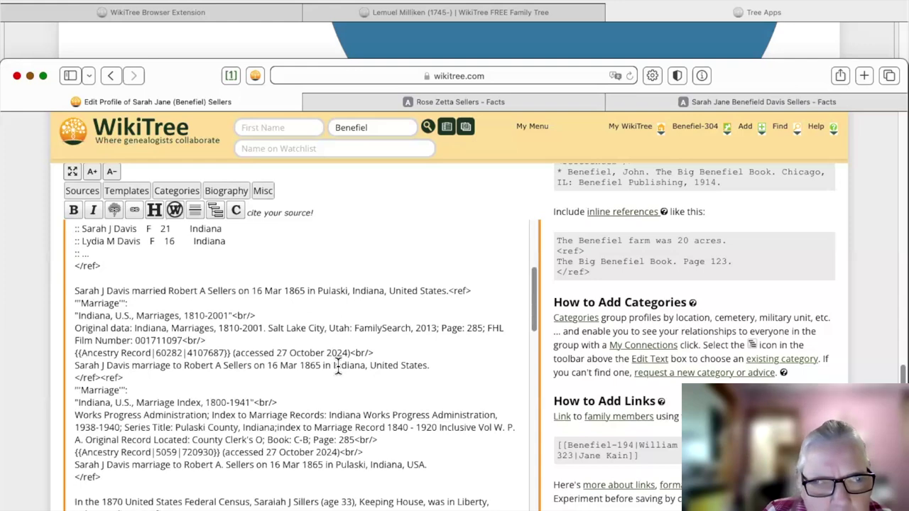
scroll(338, 364, down, 2)
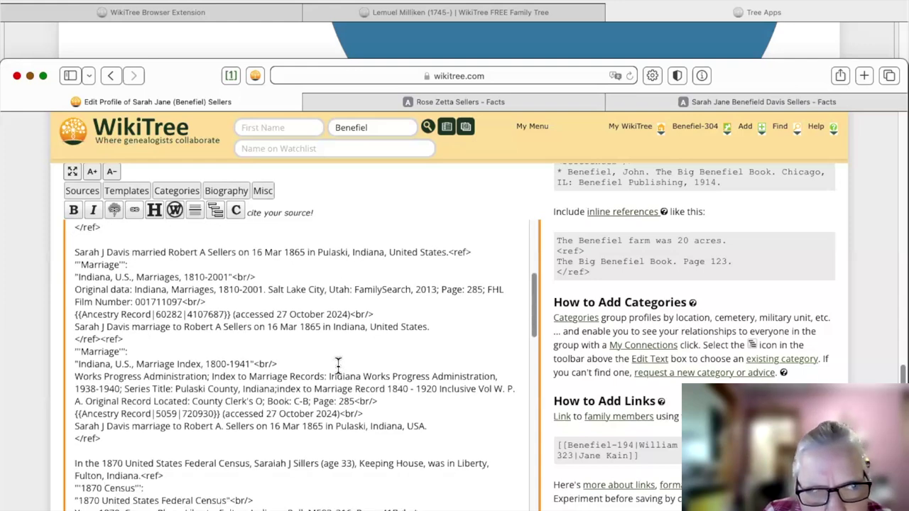
scroll(338, 364, down, 1)
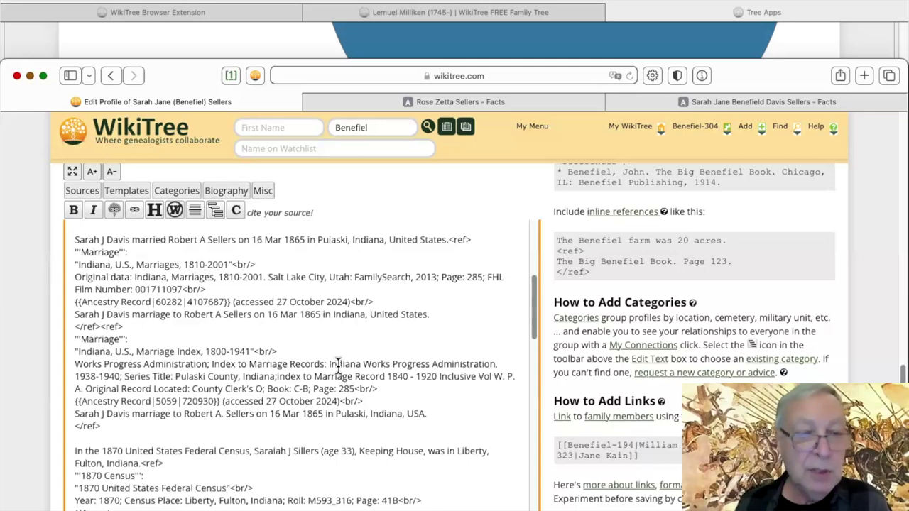
scroll(338, 365, down, 5)
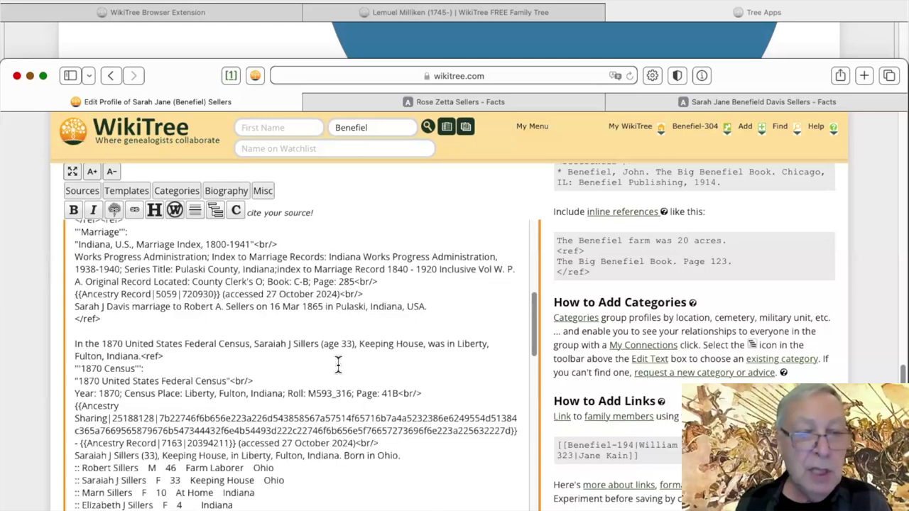
scroll(338, 364, down, 7)
scroll(338, 364, down, 20)
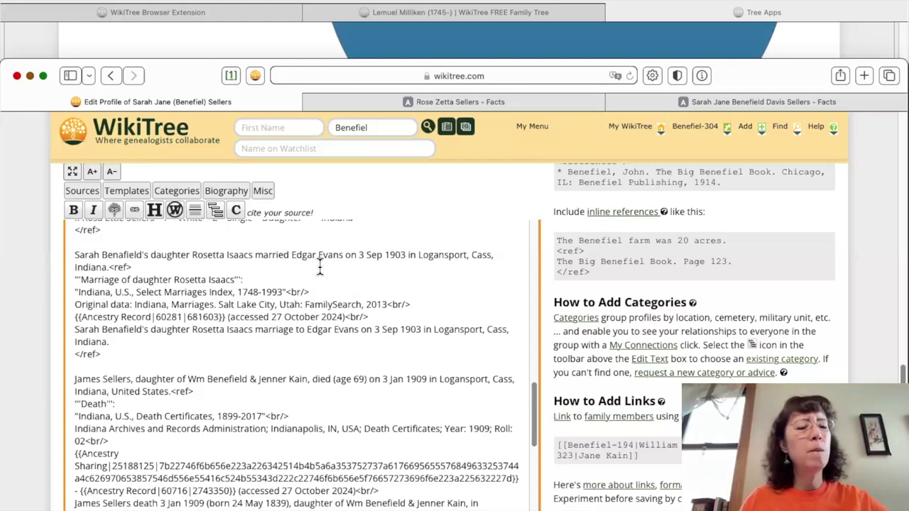
scroll(320, 266, down, 1)
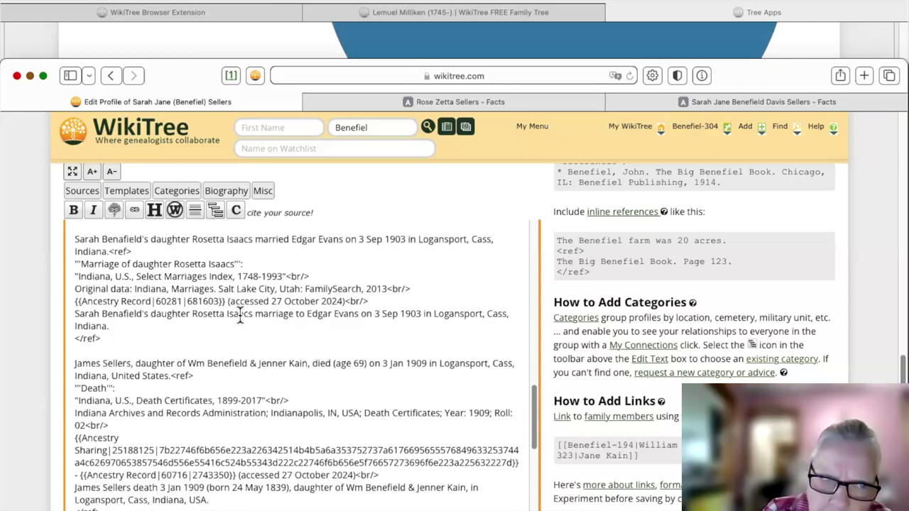
scroll(240, 320, down, 5)
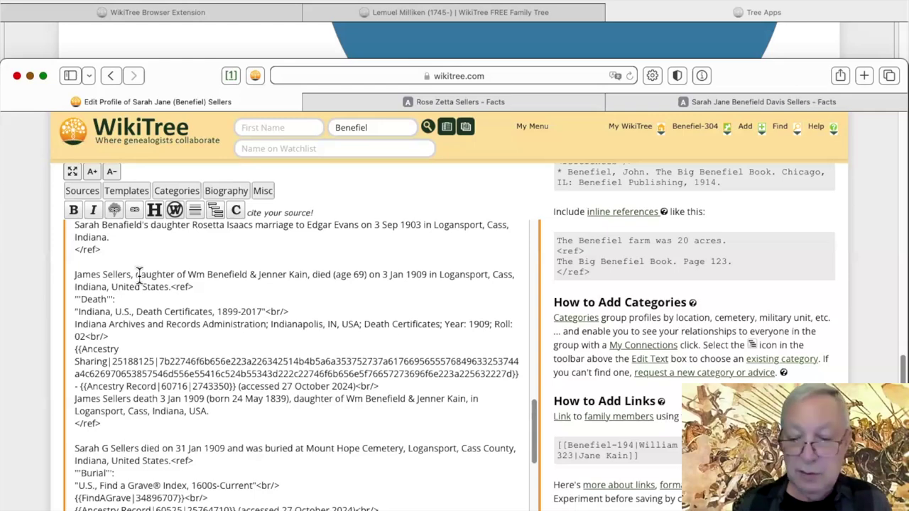
text([Ja)
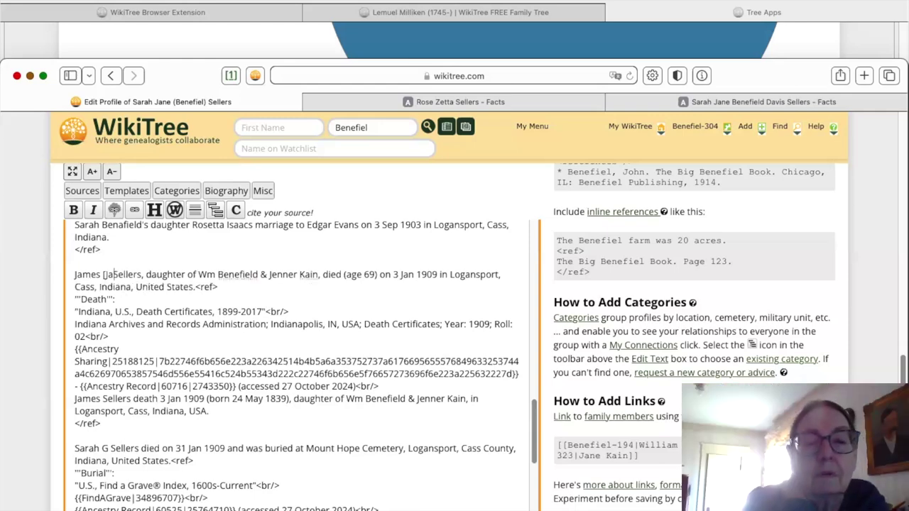
text(ne])
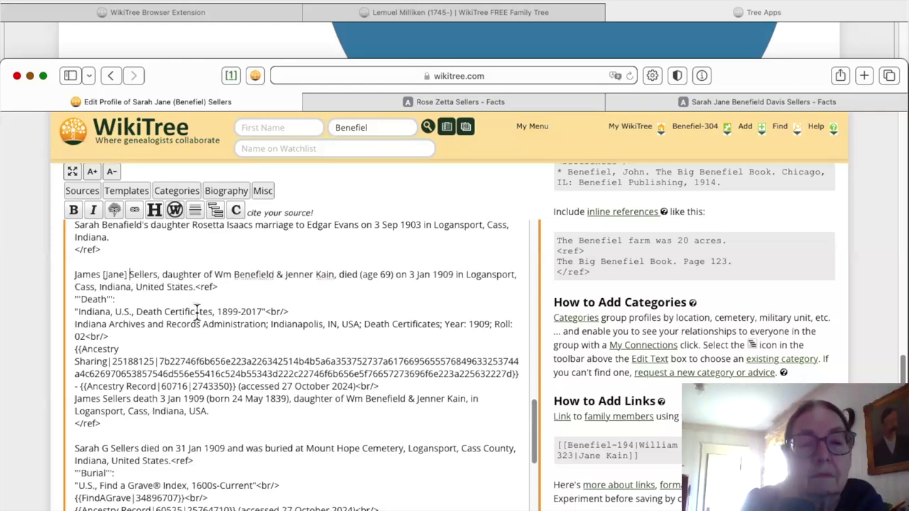
scroll(197, 313, down, 2)
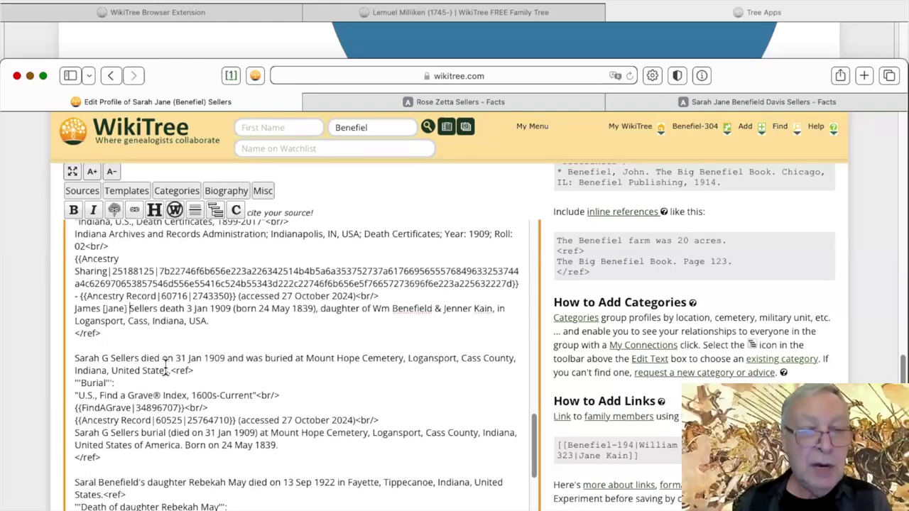
scroll(165, 366, down, 2)
scroll(167, 362, down, 1)
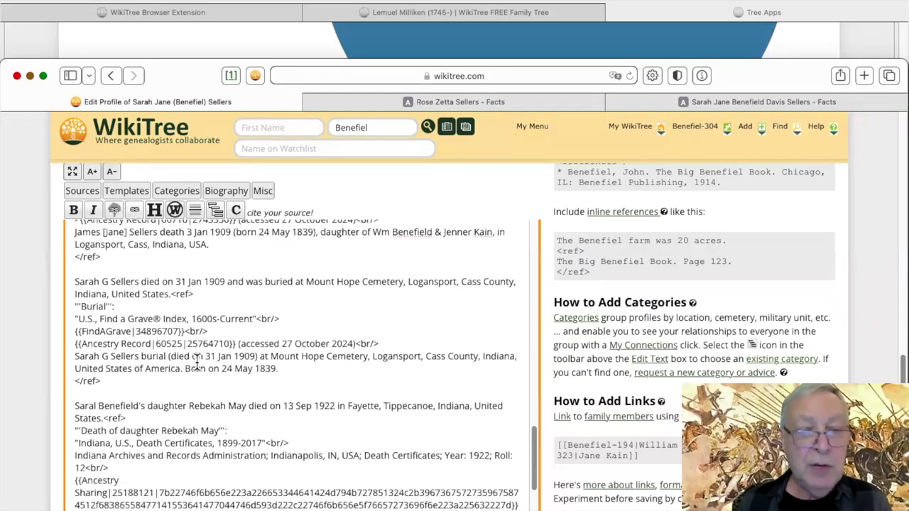
scroll(199, 357, down, 2)
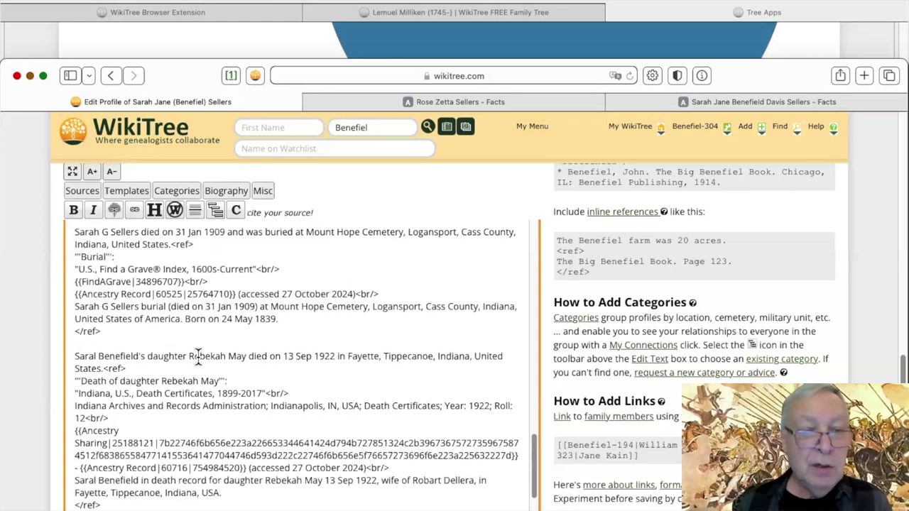
scroll(199, 358, down, 1)
scroll(198, 357, down, 1)
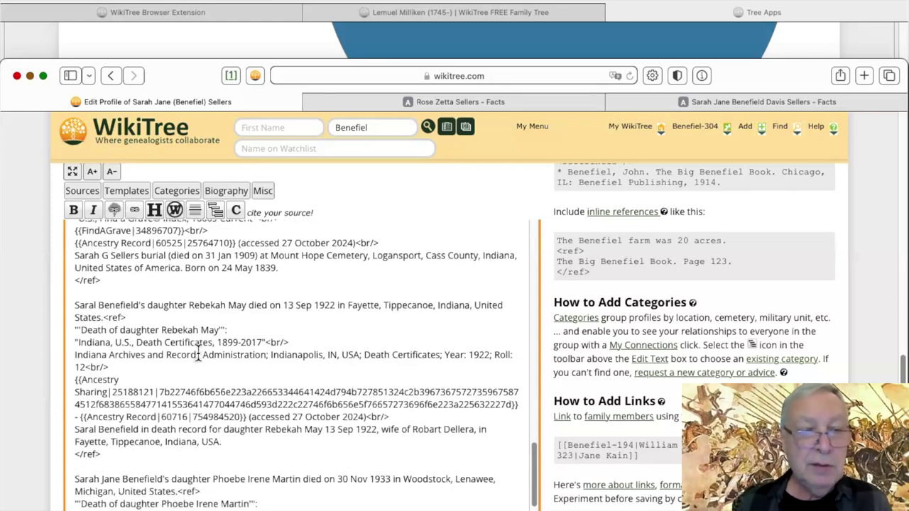
scroll(199, 351, down, 3)
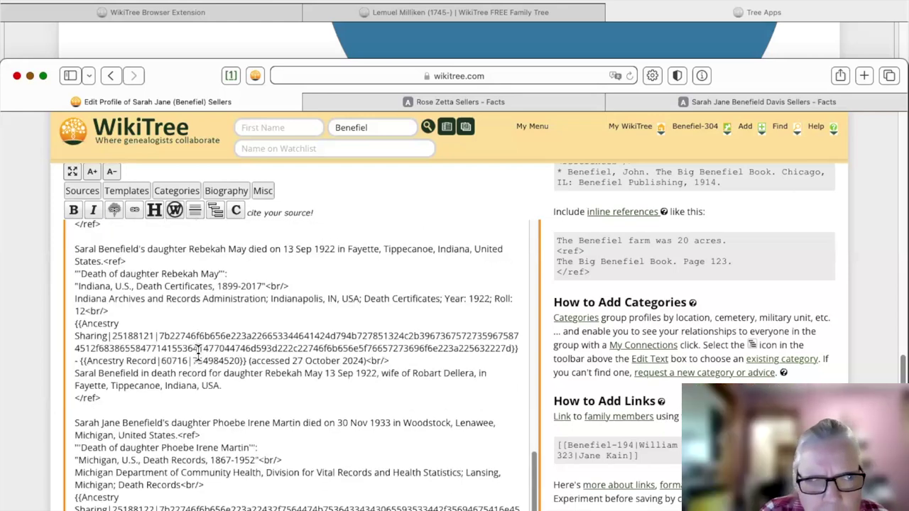
scroll(198, 355, down, 4)
scroll(198, 357, down, 2)
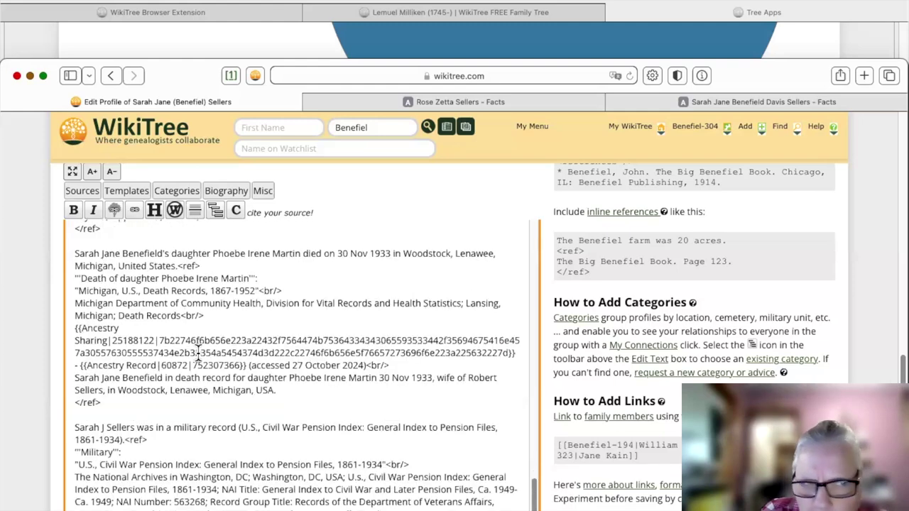
scroll(198, 352, down, 5)
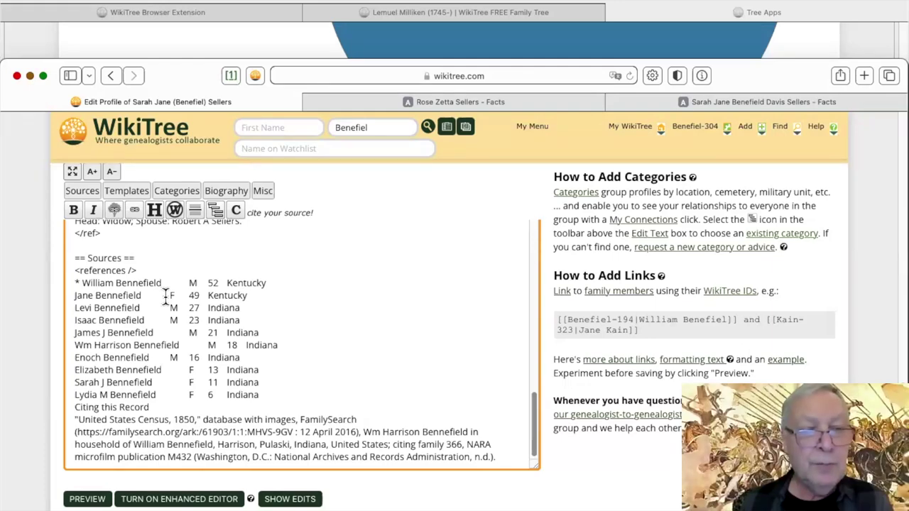
scroll(160, 296, down, 1)
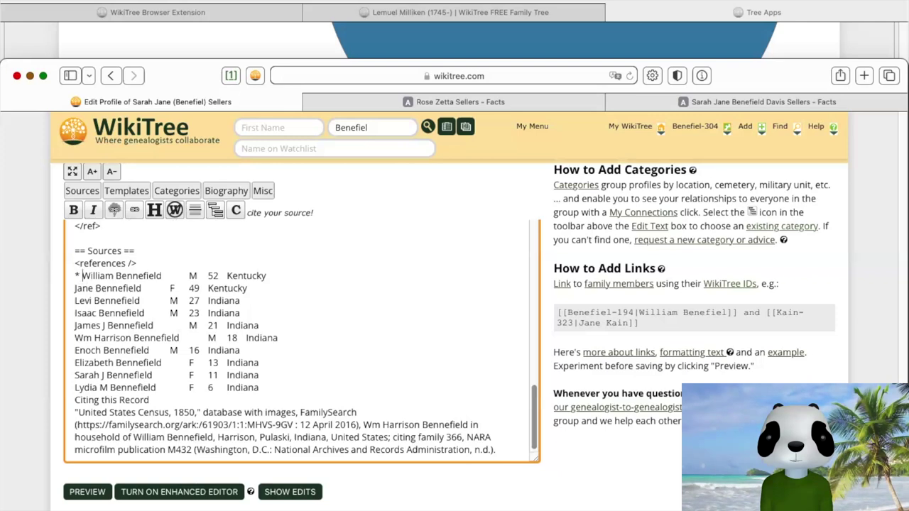
key(Return)
Title the bullet '1850 Census' and indent each household member line, Isaac through Lydia M, with '::'.
text(1)
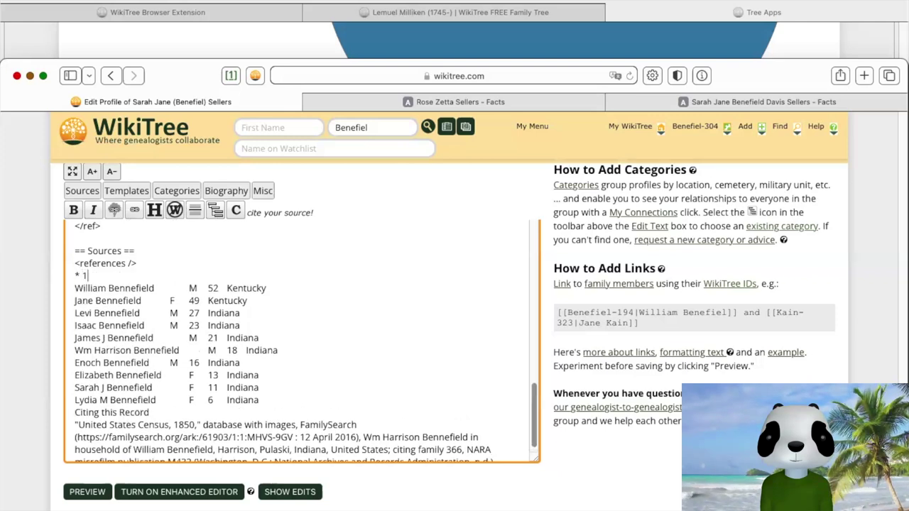
text(850 Census)
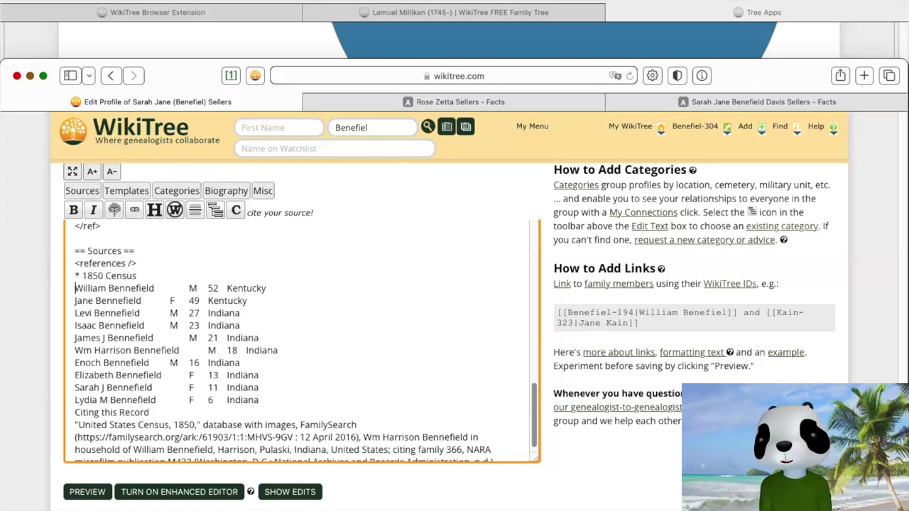
text(::)
text(::)
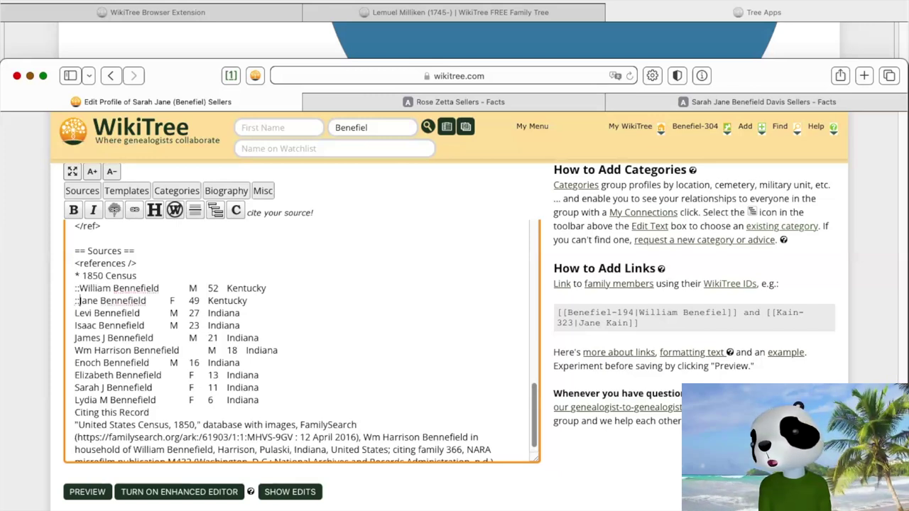
text(::)
key(Down)
key(Home)
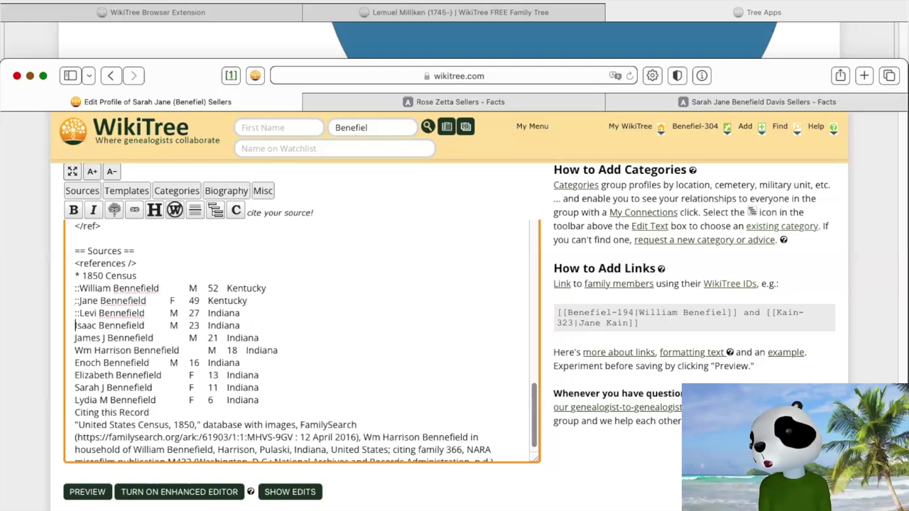
text(::)
key(Down)
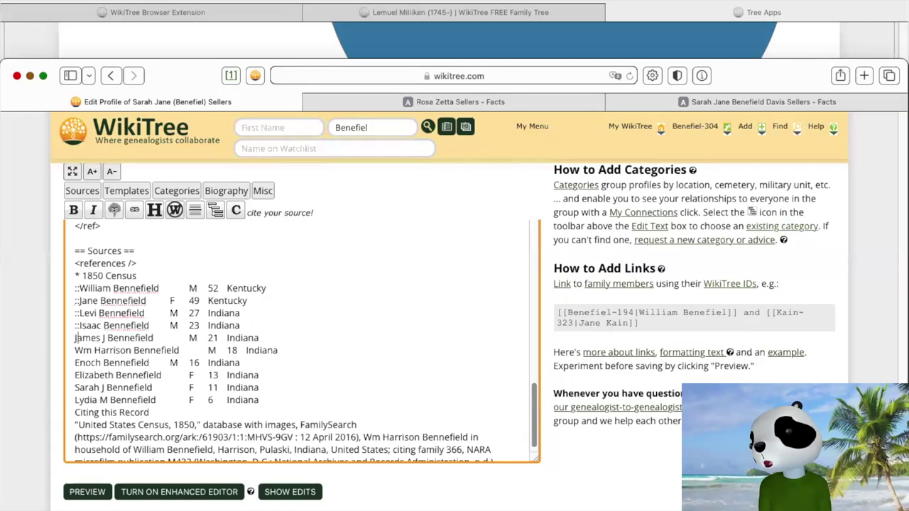
text(::)
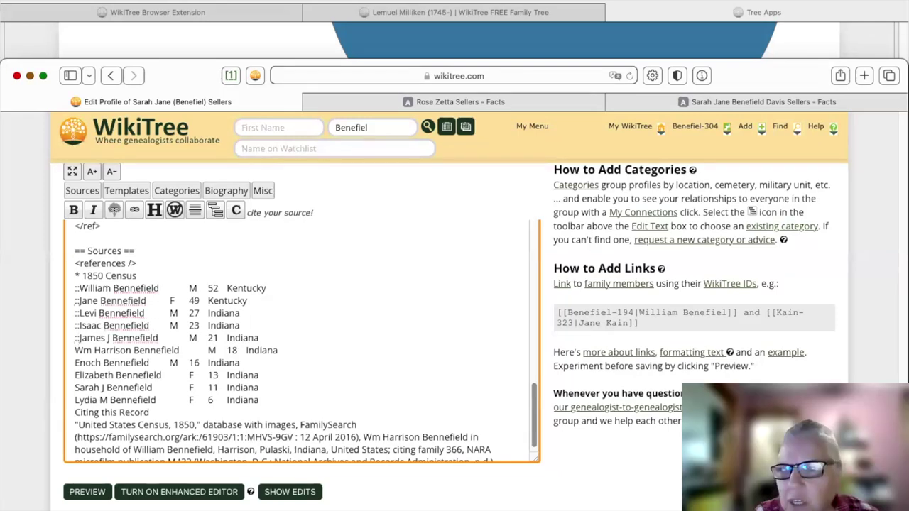
key(Down)
key(Home)
text(::)
key(Down)
key(Home)
text(::)
key(Down)
key(Home)
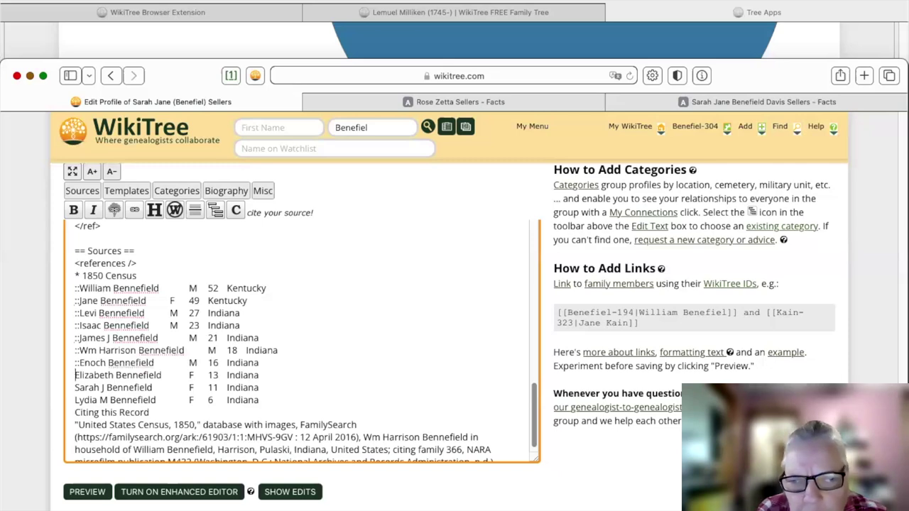
text(::)
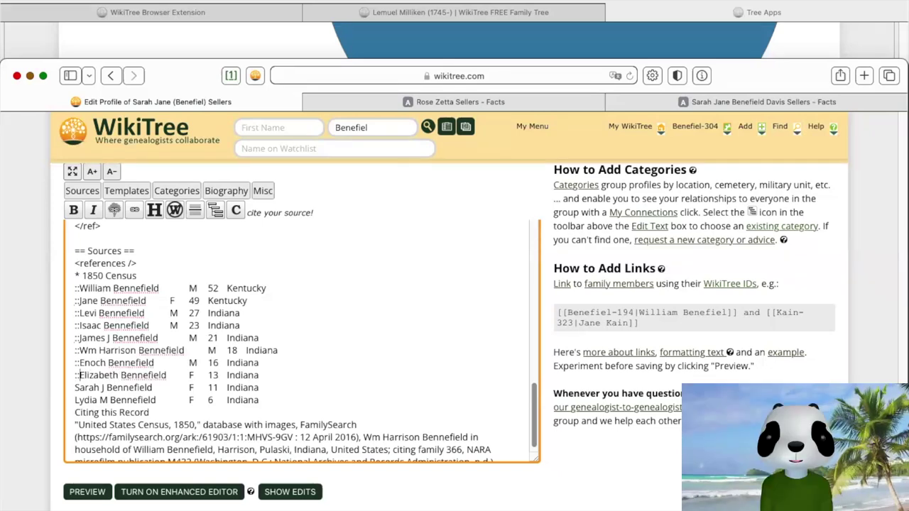
key(Down)
key(Home)
text(::)
key(Down)
key(Home)
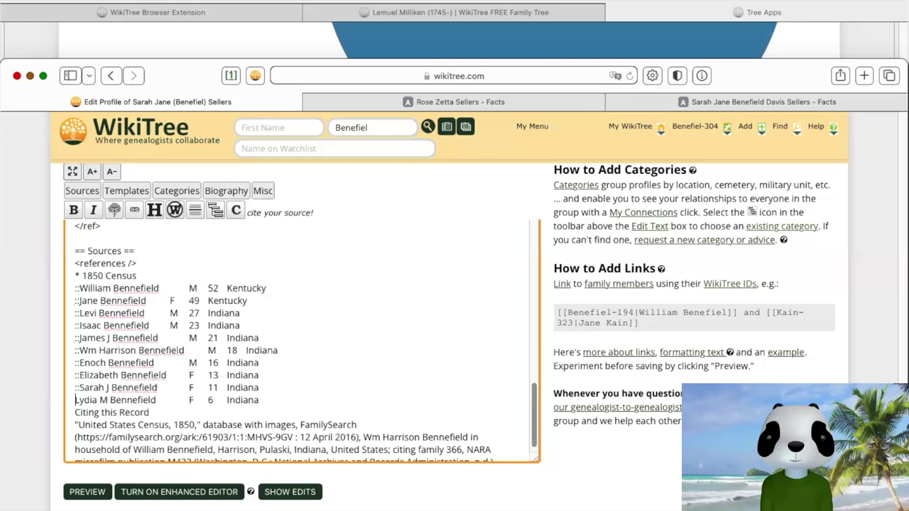
text(::)
Delete the 'Citing this Record' line and indent the citation beneath the bullet with '::'.
key(Down)
key(Home)
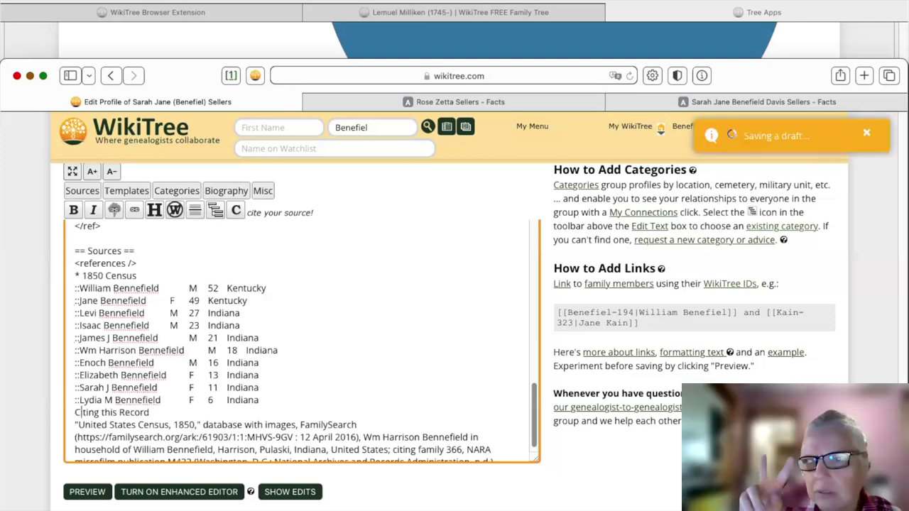
key(shift+Down)
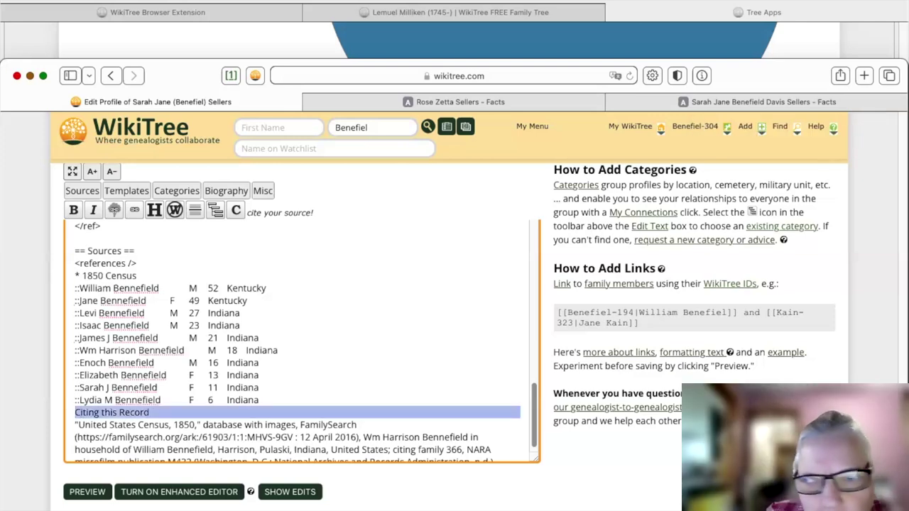
key(BackSpace)
text(::)
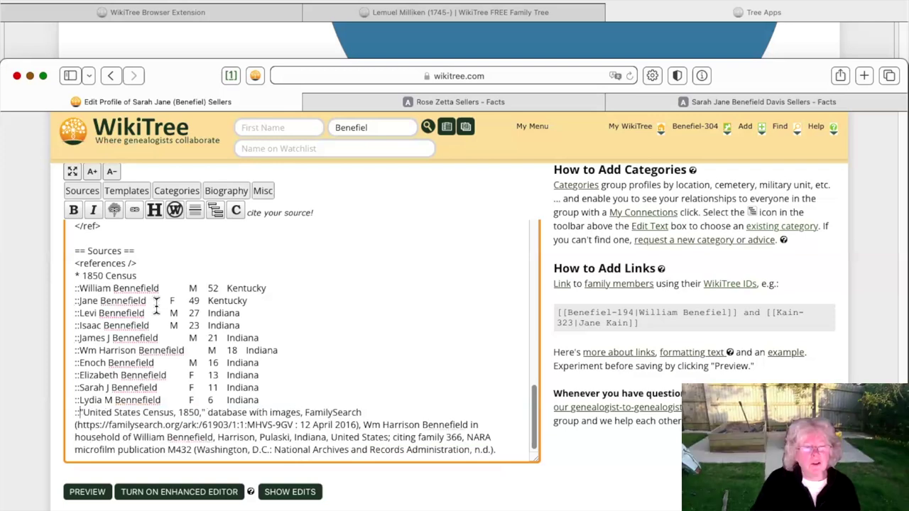
scroll(163, 371, down, 1)
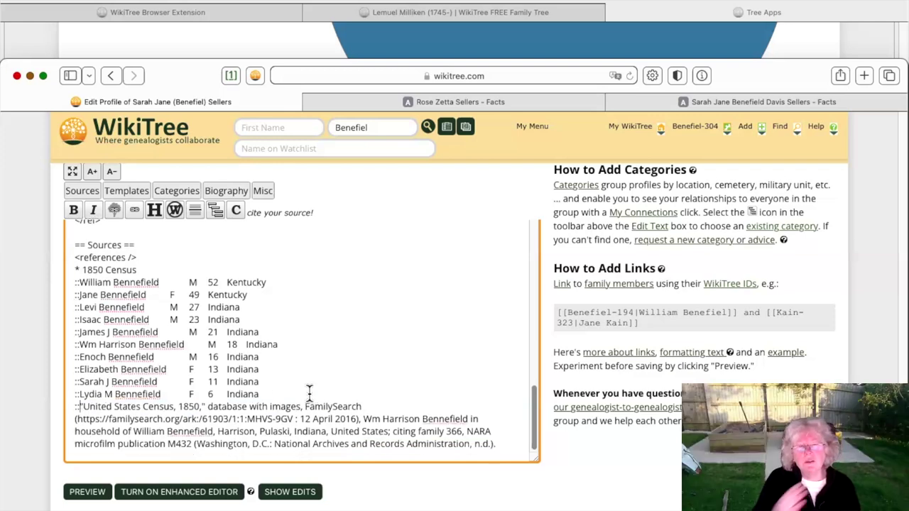
scroll(308, 394, up, 1)
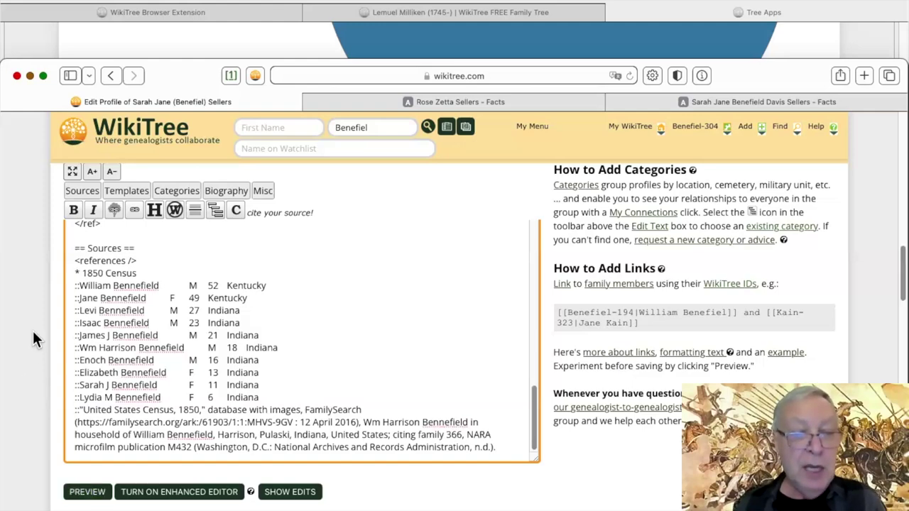
scroll(33, 331, down, 10)
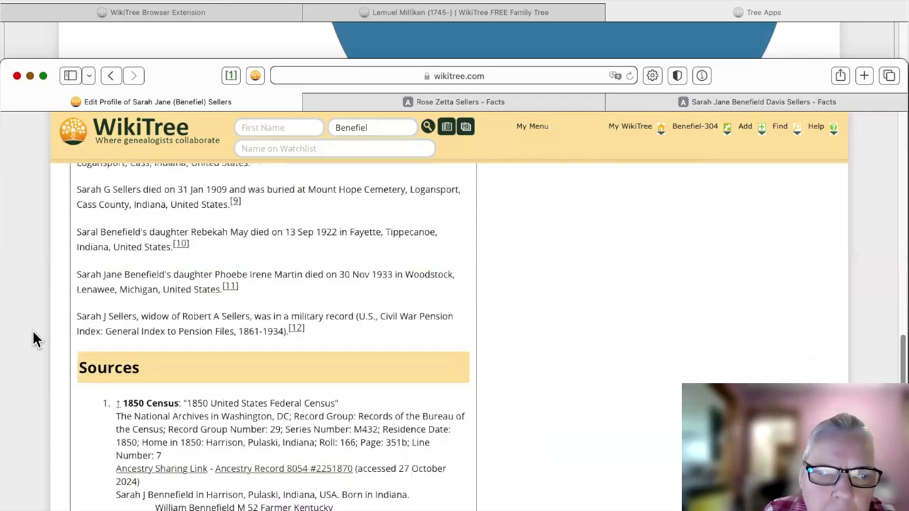
scroll(33, 331, down, 5)
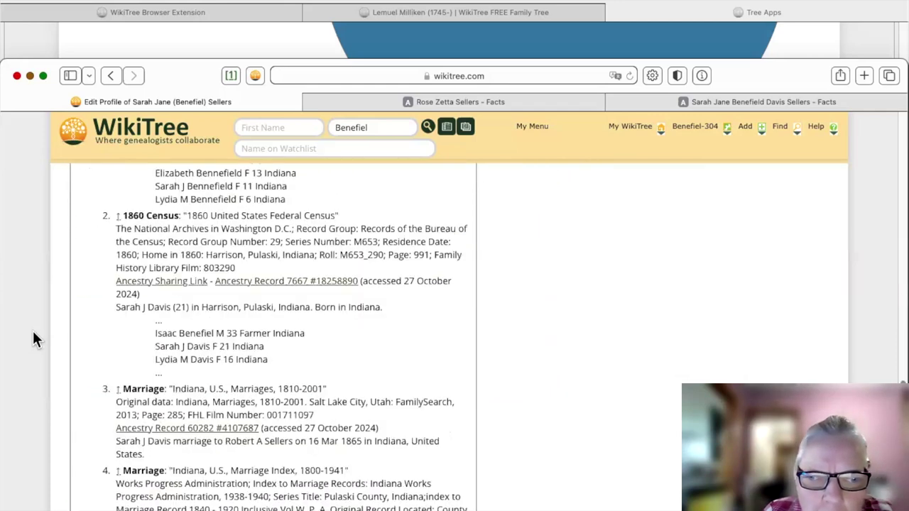
scroll(32, 340, down, 8)
scroll(33, 331, down, 10)
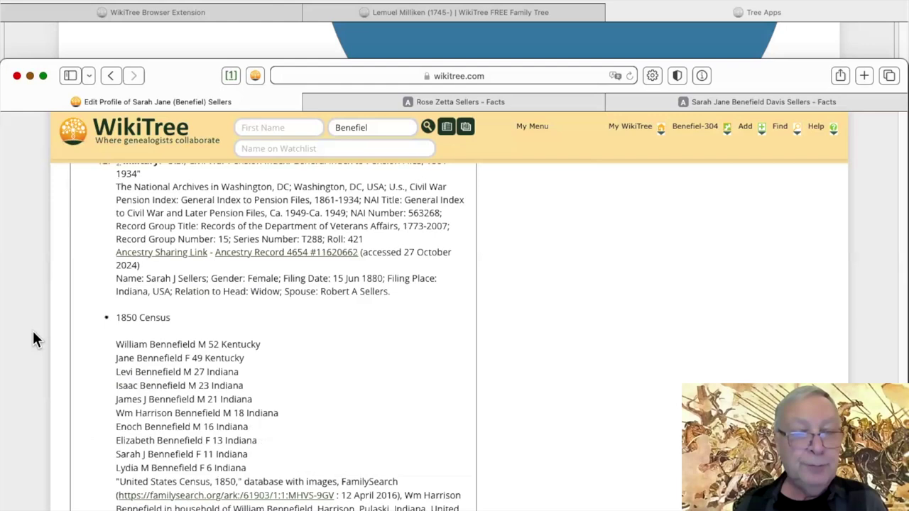
scroll(32, 330, down, 5)
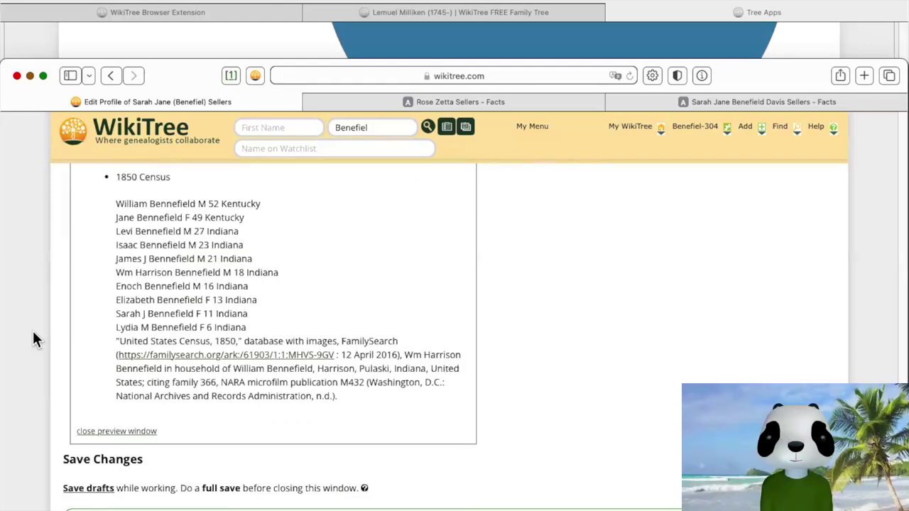
scroll(33, 331, up, 1)
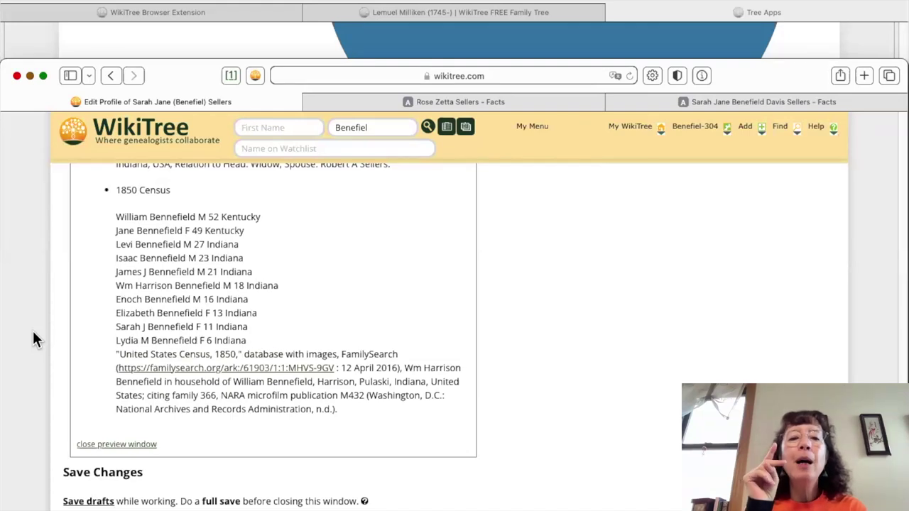
scroll(34, 333, up, 3)
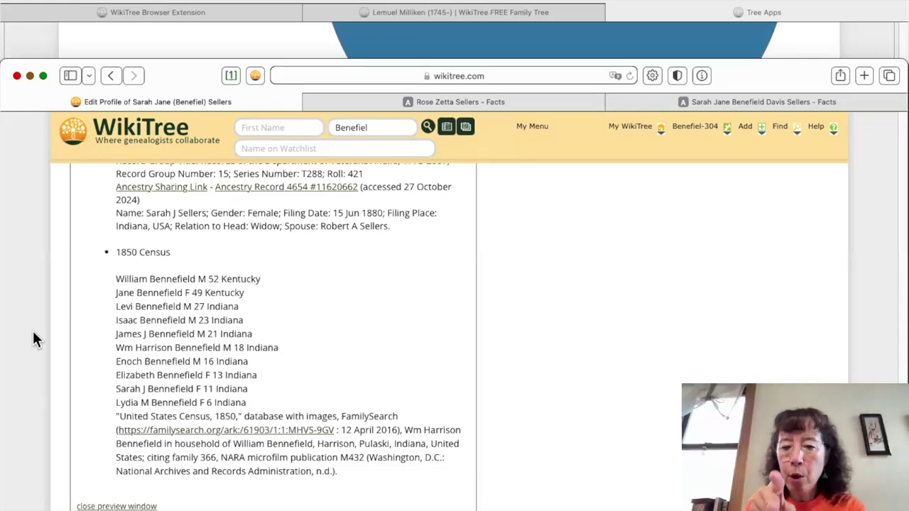
scroll(33, 339, up, 5)
Move the FamilySearch census citation up to follow the '* 1850 Census' label.
scroll(33, 330, up, 15)
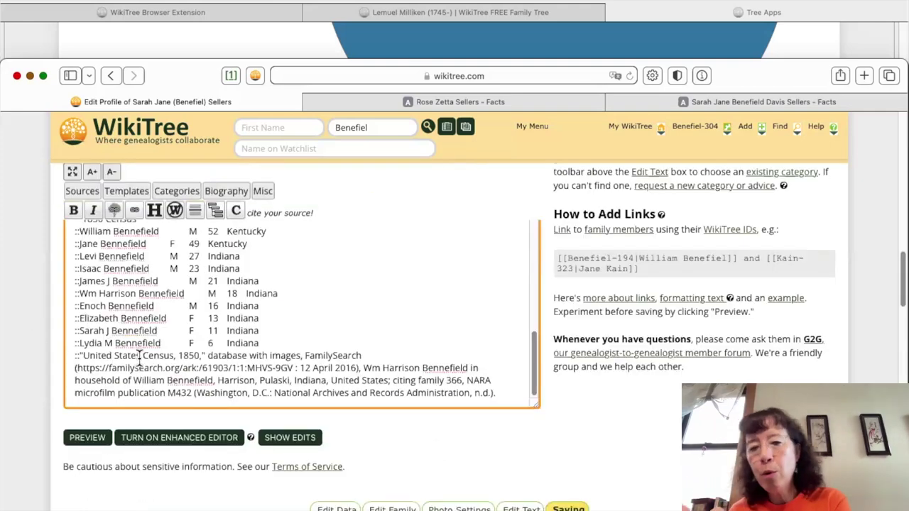
click(75, 355)
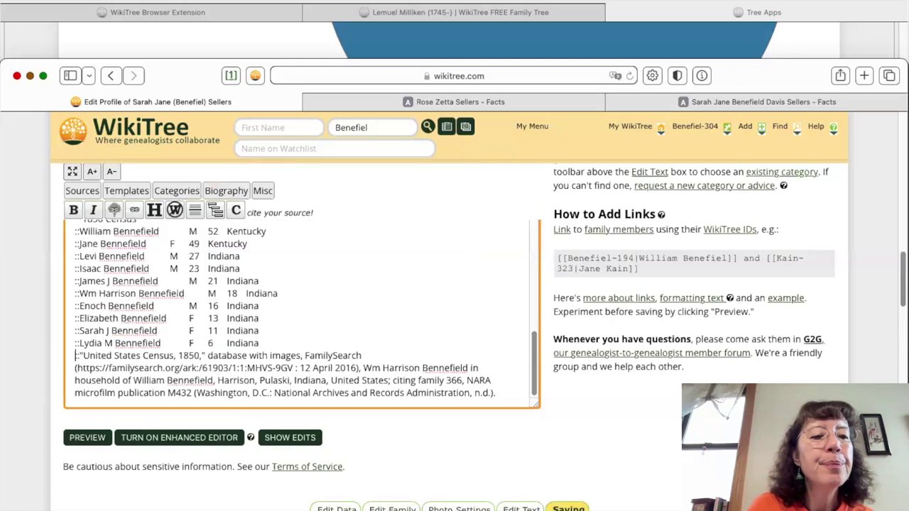
drag(76, 355, 75, 380)
key(shift+Down)
key(shift+Down)
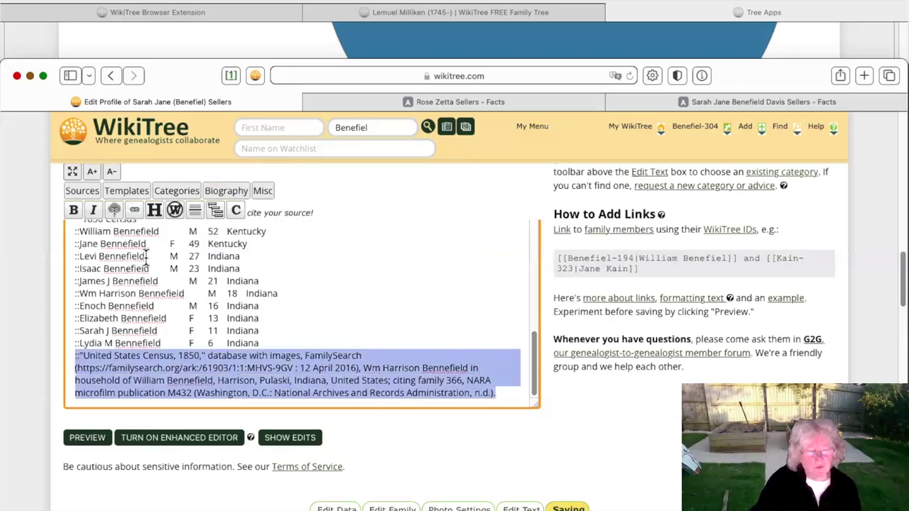
key(ctrl+x)
click(148, 267)
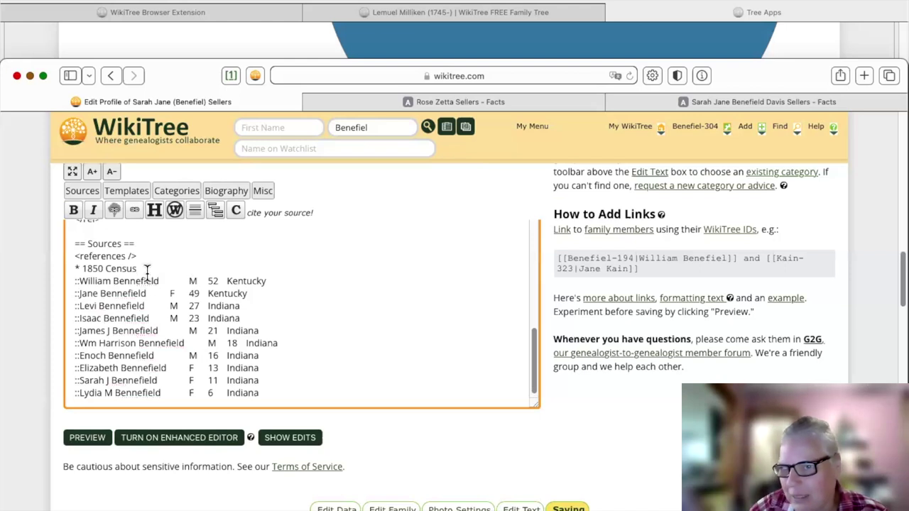
key(ctrl+v)
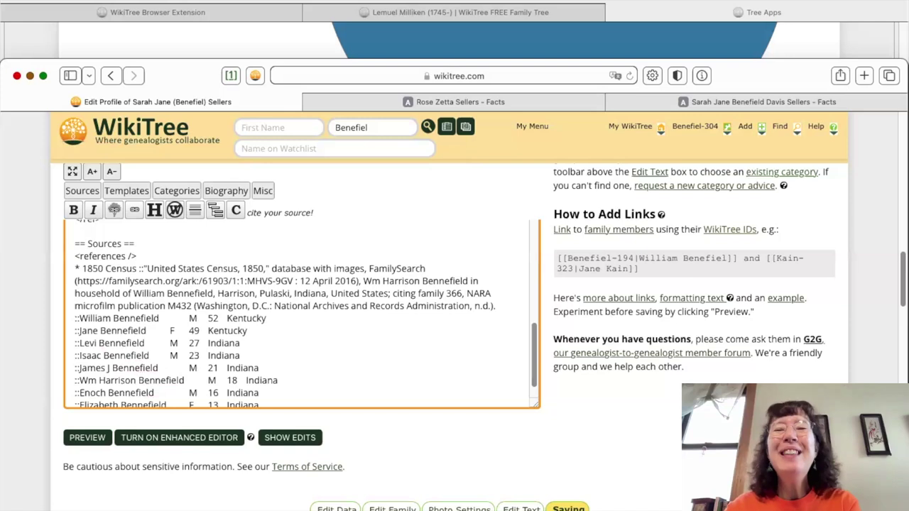
text(=)
key(BackSpace)
key(BackSpace)
key(BackSpace)
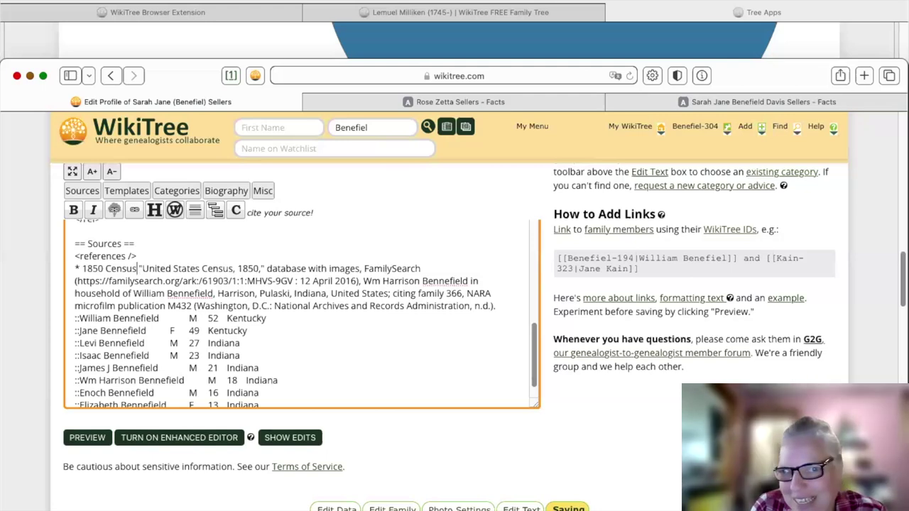
Wrap '1850 Census' in ''' markup to make the source label bold.
text('')
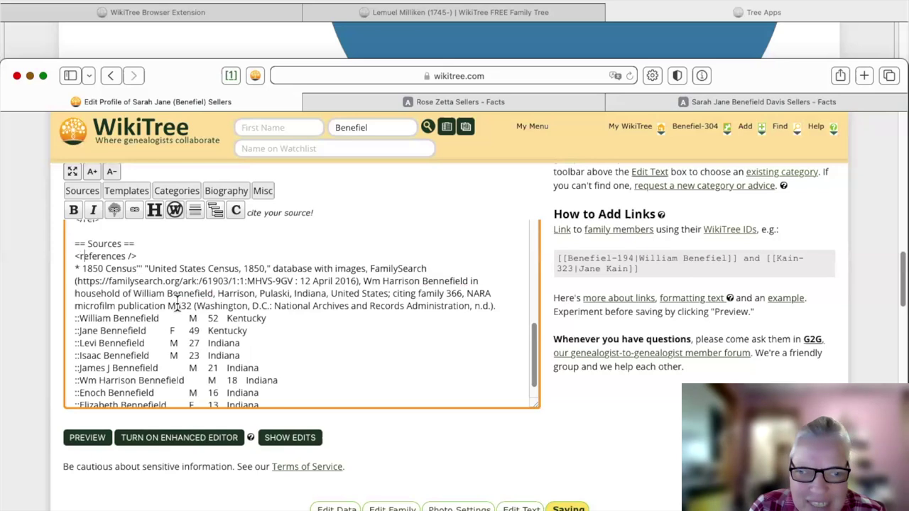
key(Down)
text('')
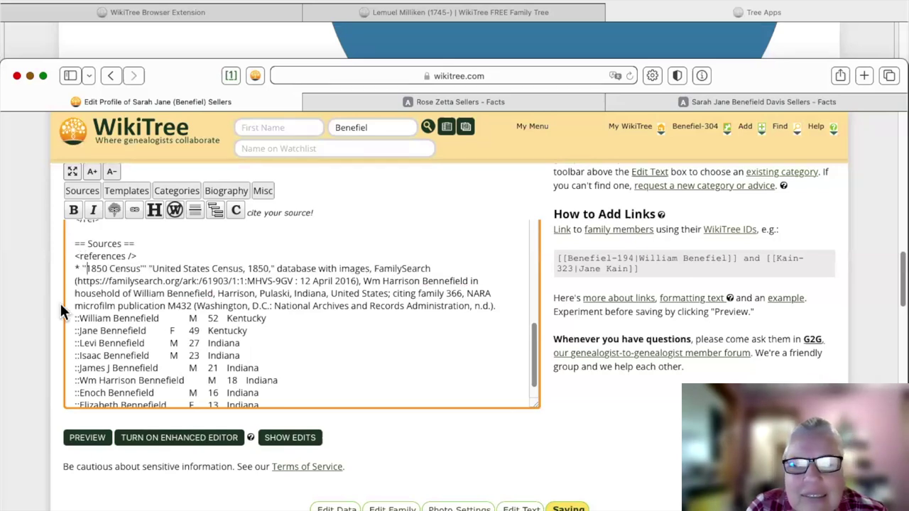
text(')
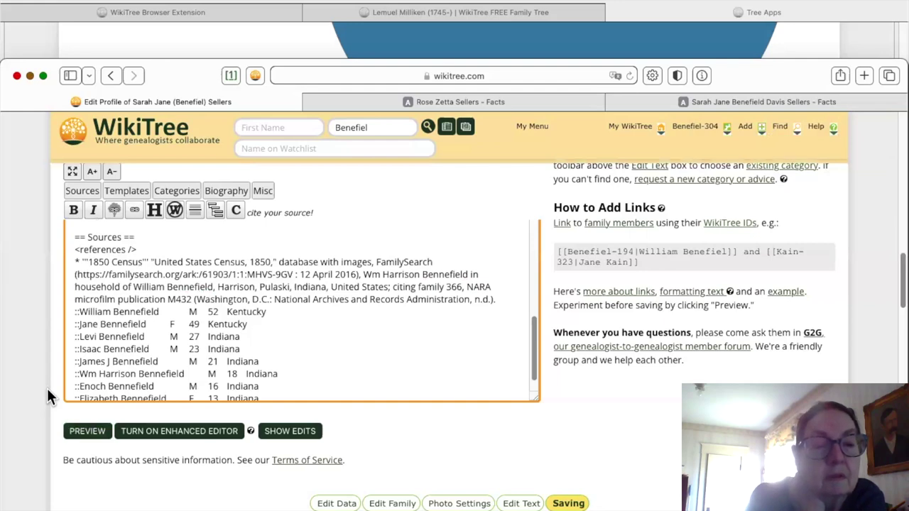
scroll(47, 388, down, 10)
scroll(46, 388, down, 10)
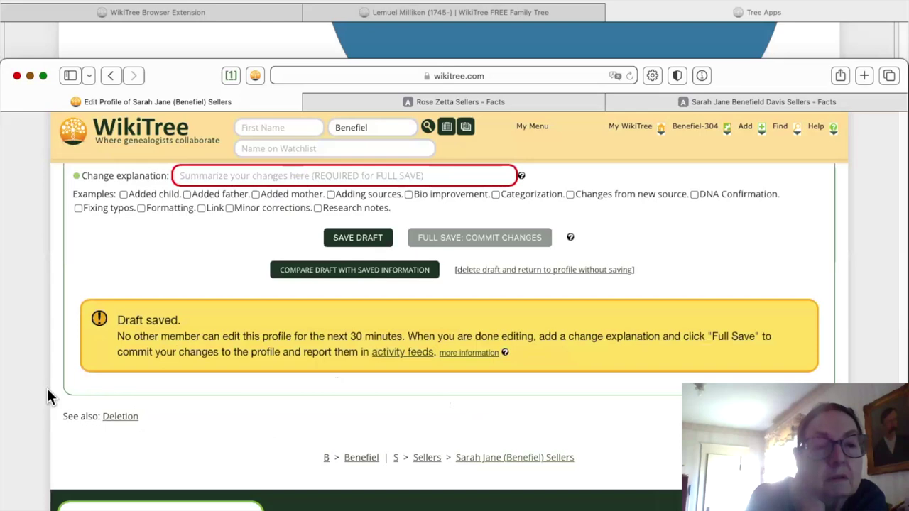
scroll(290, 371, up, 5)
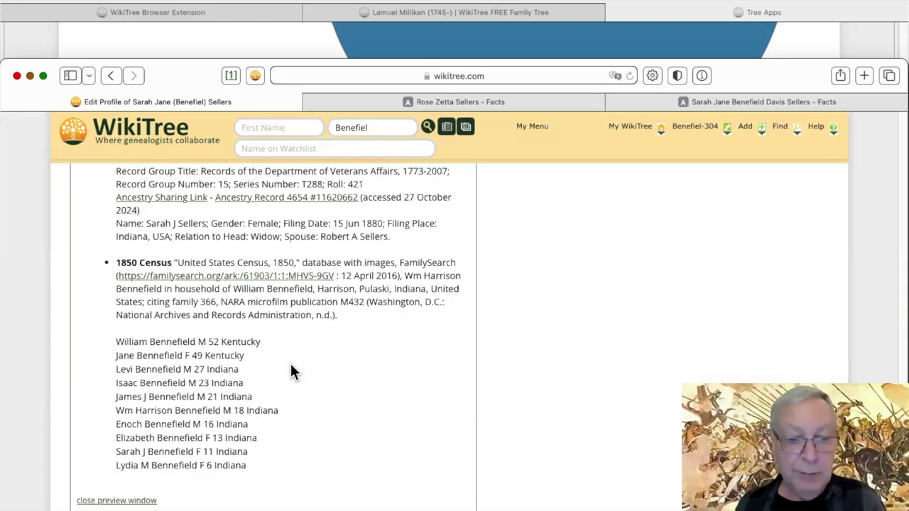
scroll(291, 367, down, 1)
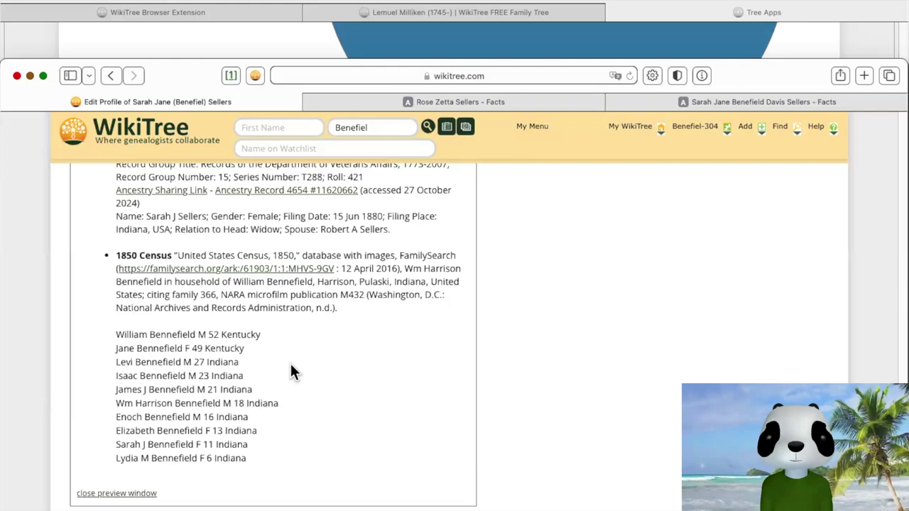
scroll(291, 368, up, 3)
scroll(56, 422, up, 10)
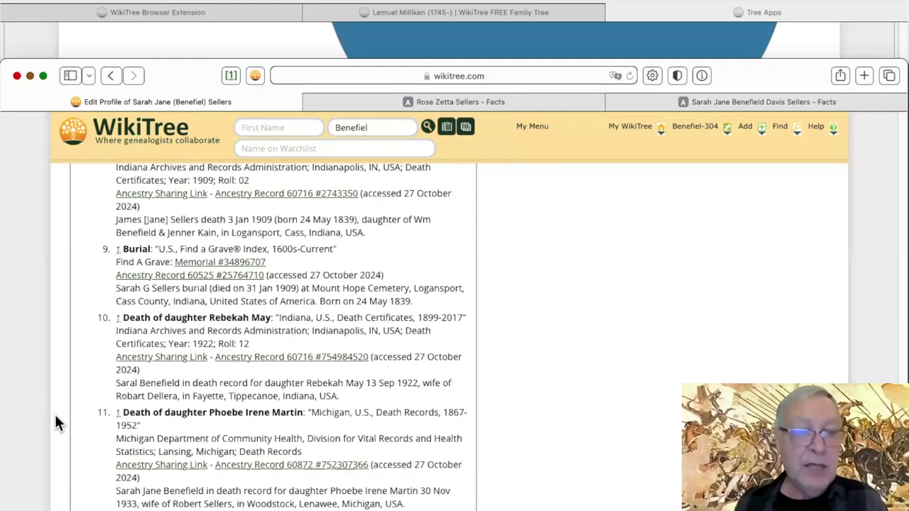
scroll(55, 419, up, 15)
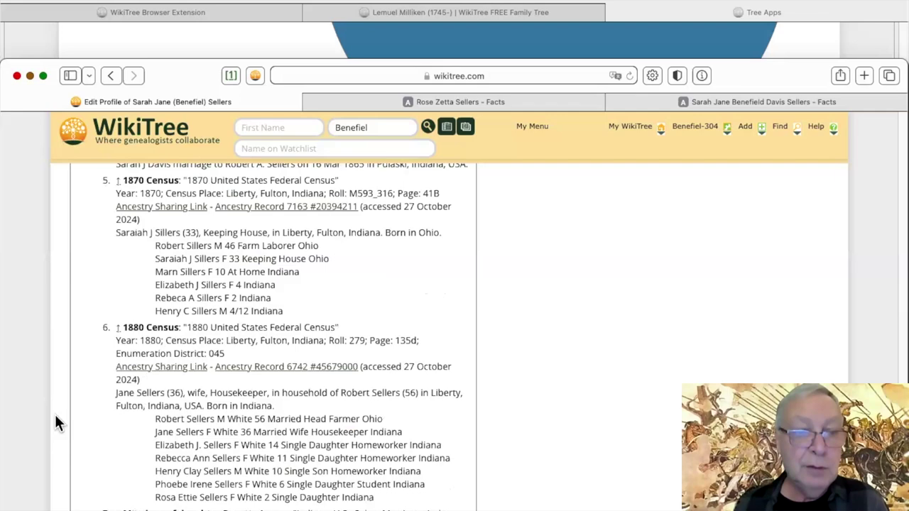
scroll(54, 404, up, 15)
scroll(55, 396, down, 1)
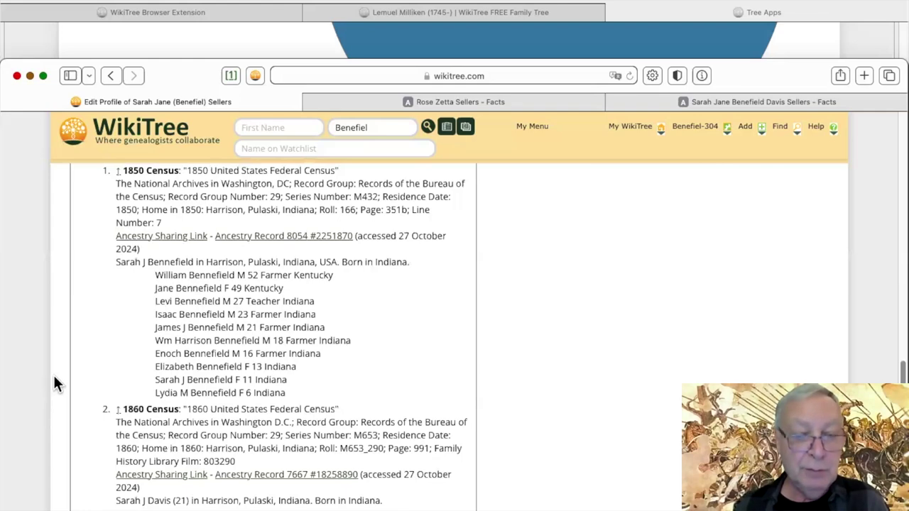
scroll(57, 384, down, 1)
scroll(56, 383, down, 2)
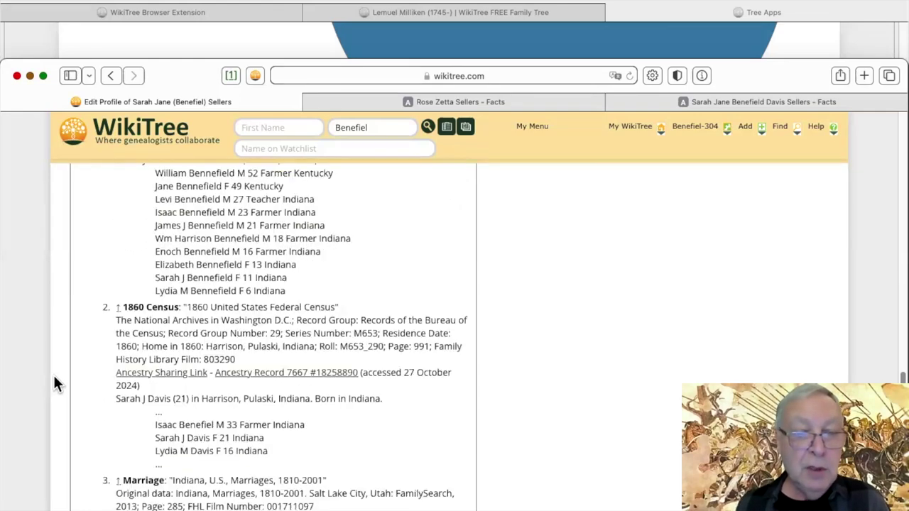
scroll(53, 375, down, 4)
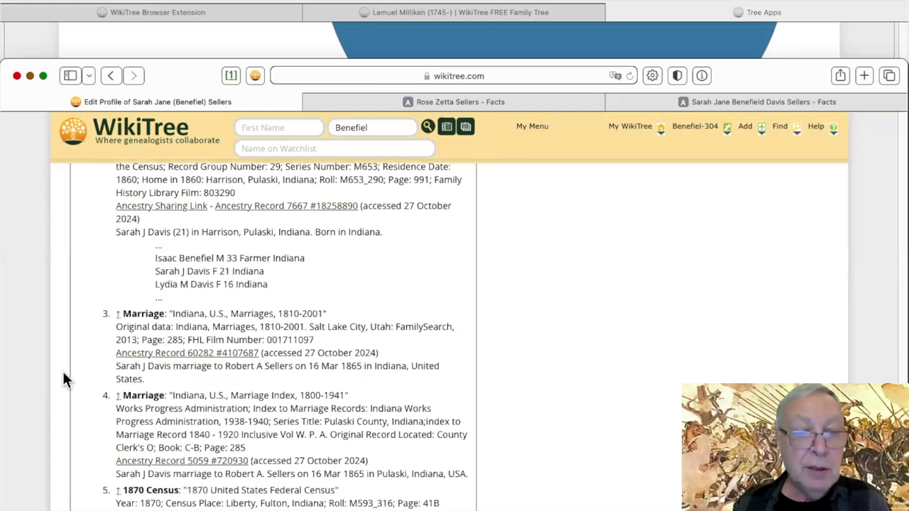
scroll(62, 369, down, 1)
scroll(62, 373, down, 1)
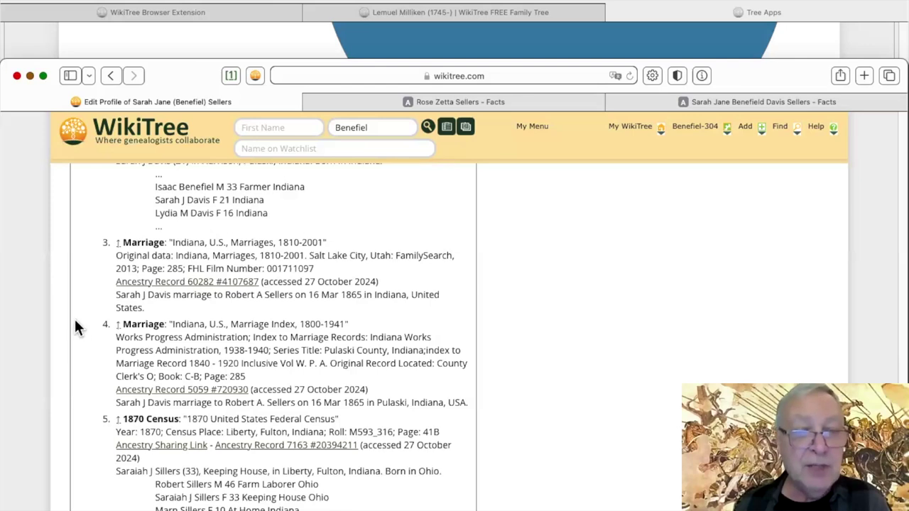
scroll(75, 319, down, 1)
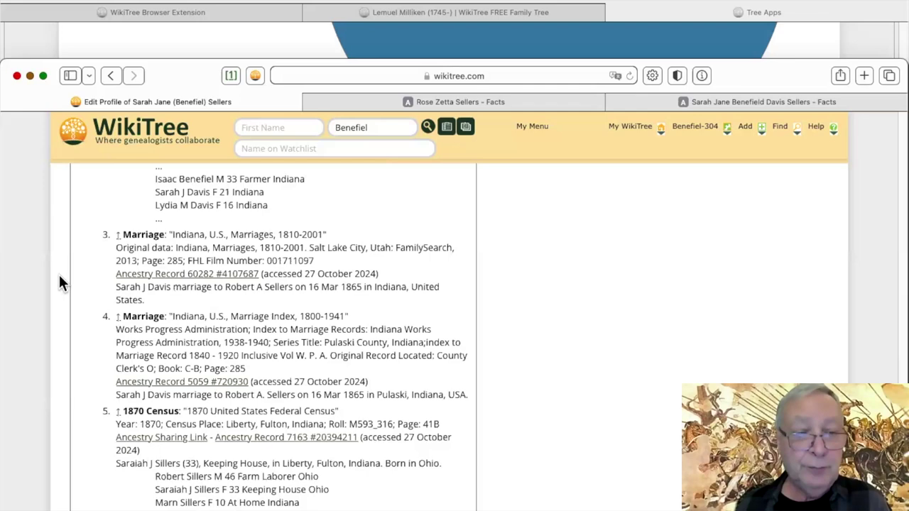
scroll(59, 282, down, 4)
scroll(72, 281, down, 1)
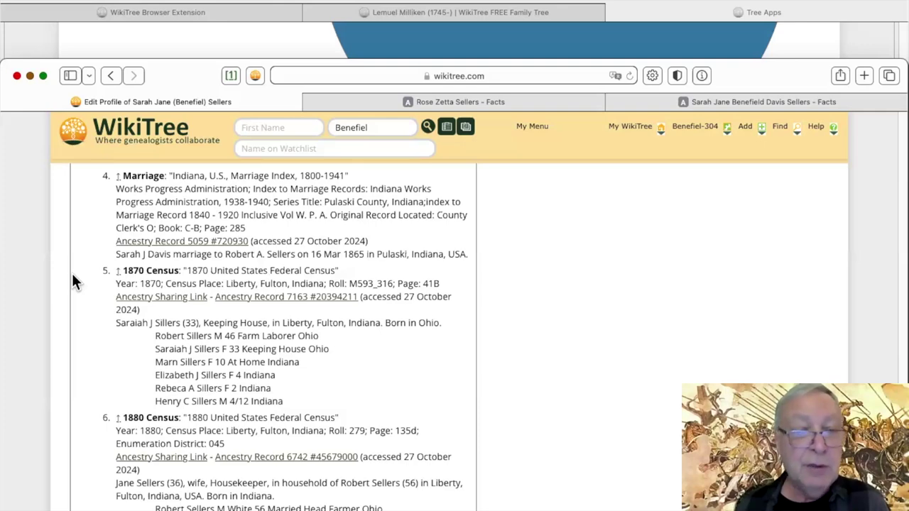
scroll(74, 281, down, 5)
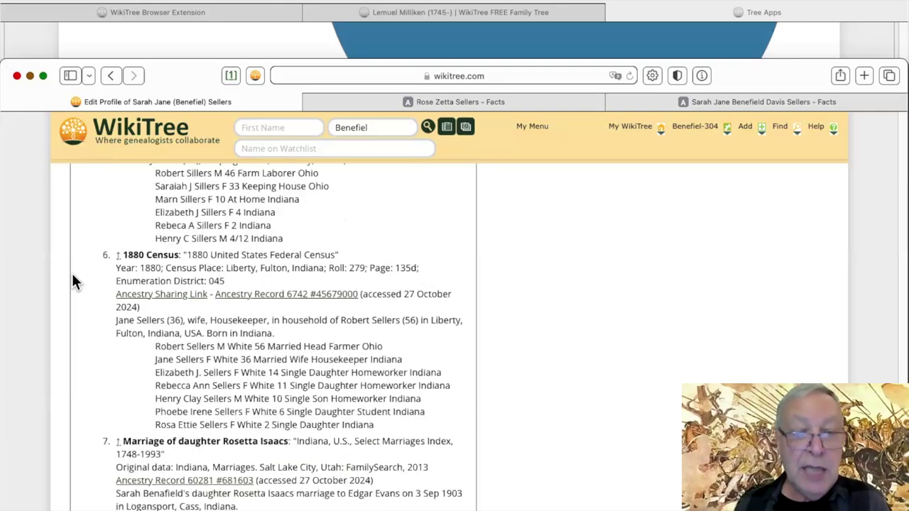
scroll(74, 281, down, 1)
scroll(74, 281, down, 4)
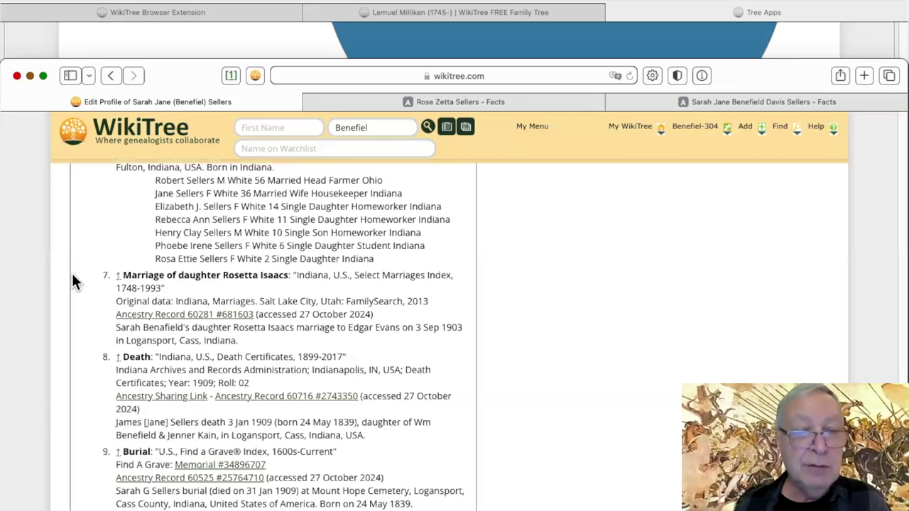
scroll(74, 282, down, 1)
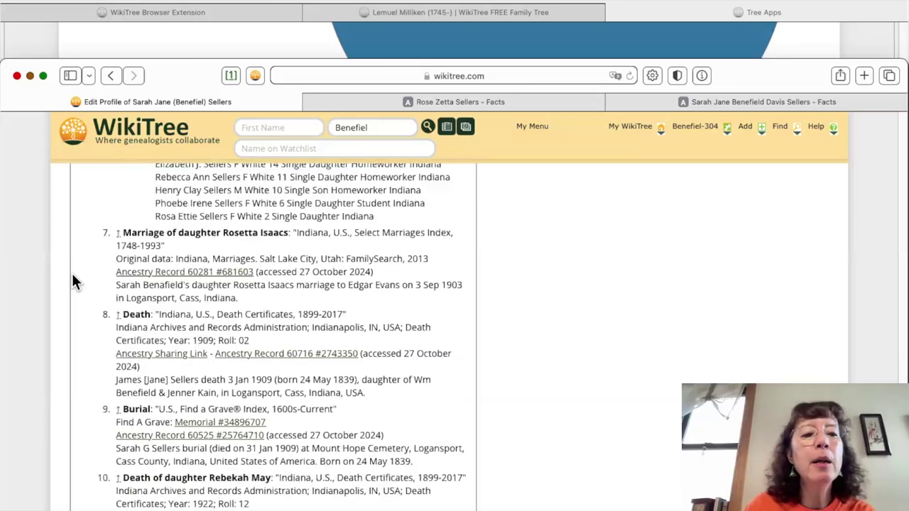
scroll(74, 281, down, 1)
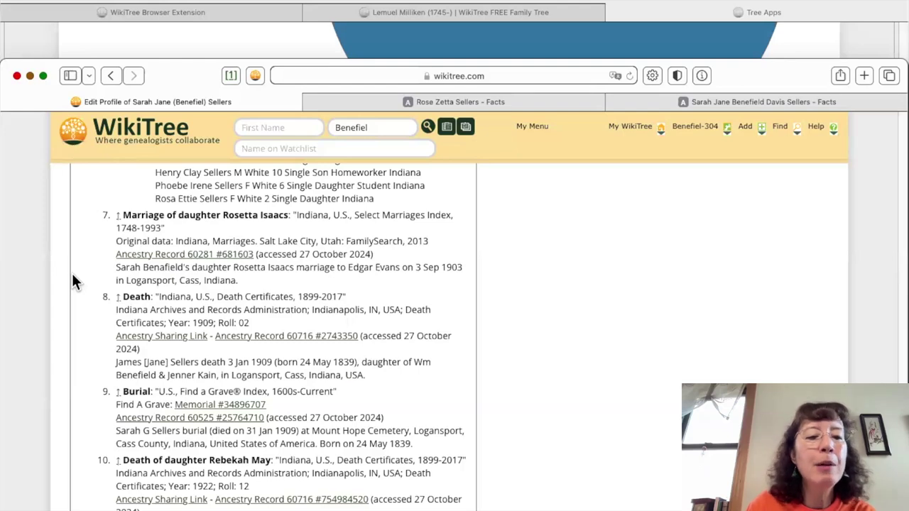
scroll(74, 281, up, 2)
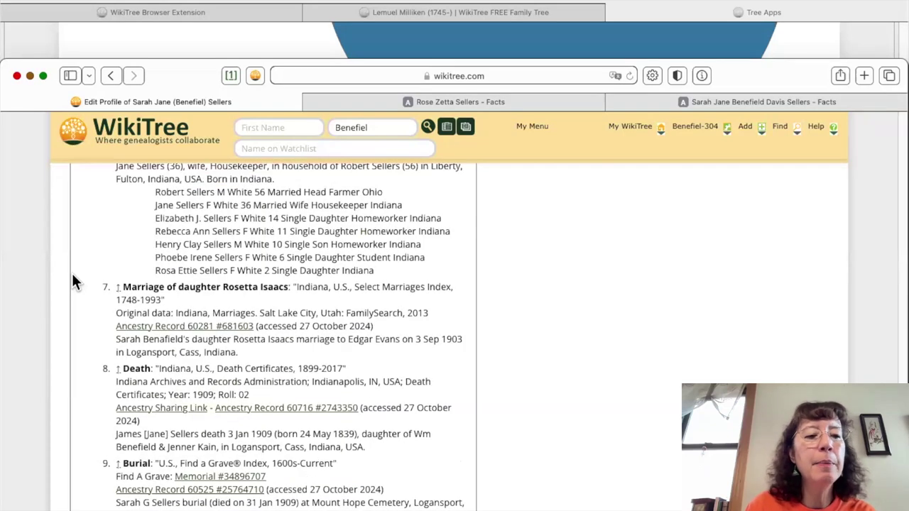
scroll(74, 281, up, 1)
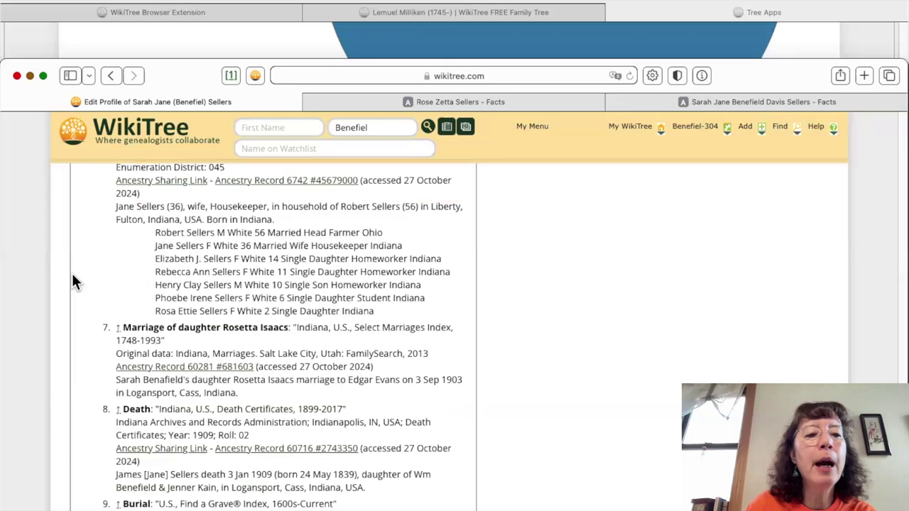
scroll(74, 281, up, 1)
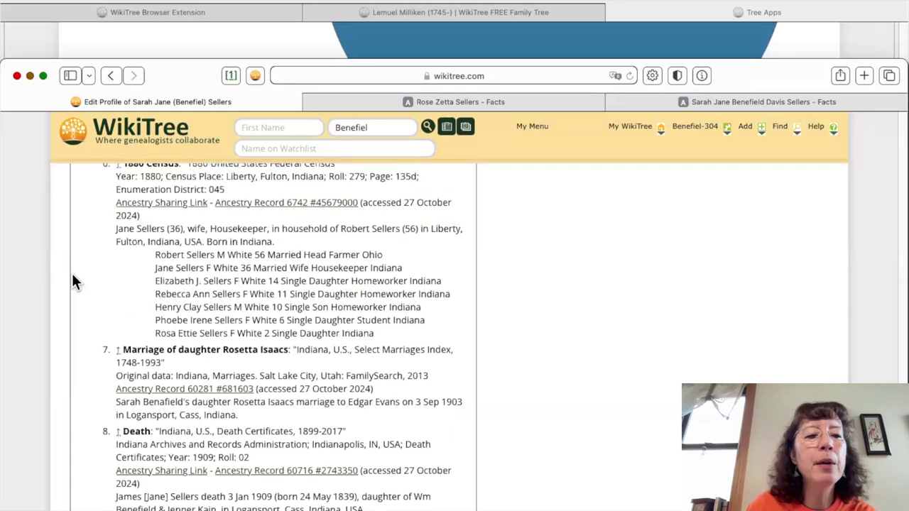
scroll(72, 282, up, 1)
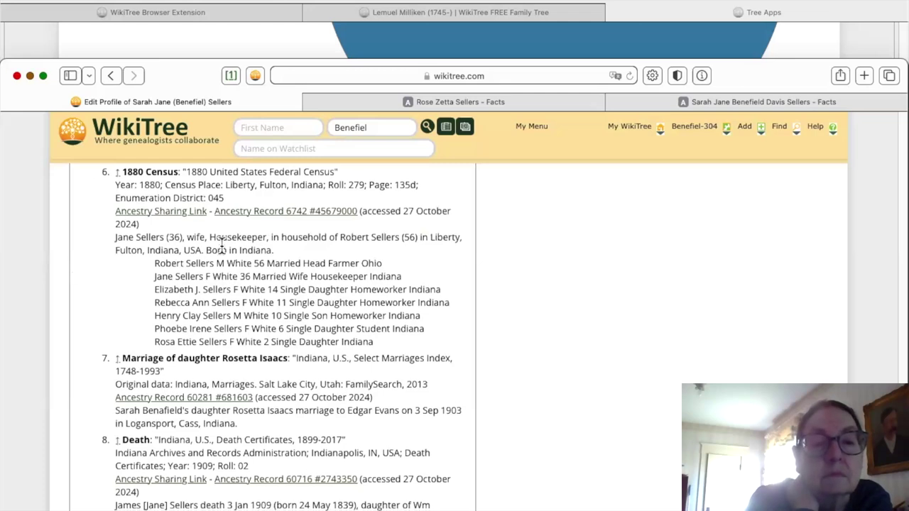
scroll(338, 268, down, 1)
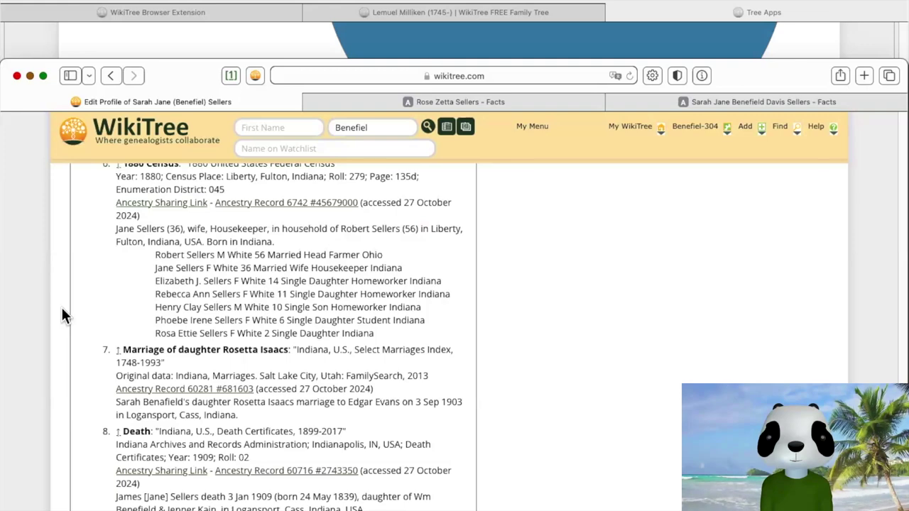
scroll(62, 314, down, 5)
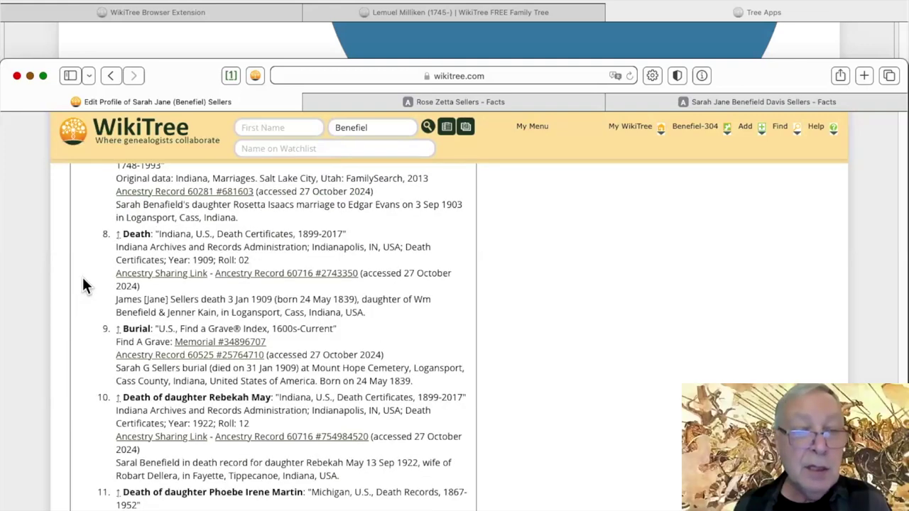
scroll(82, 285, down, 3)
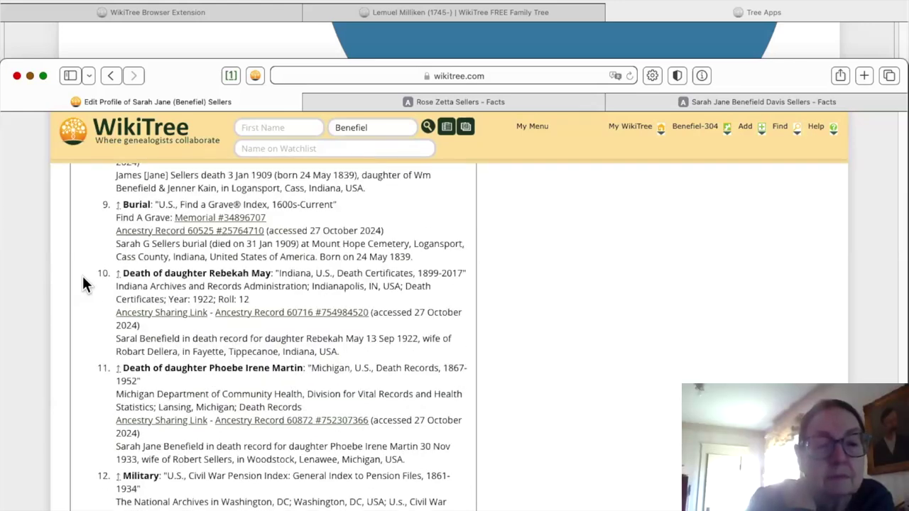
scroll(82, 277, down, 5)
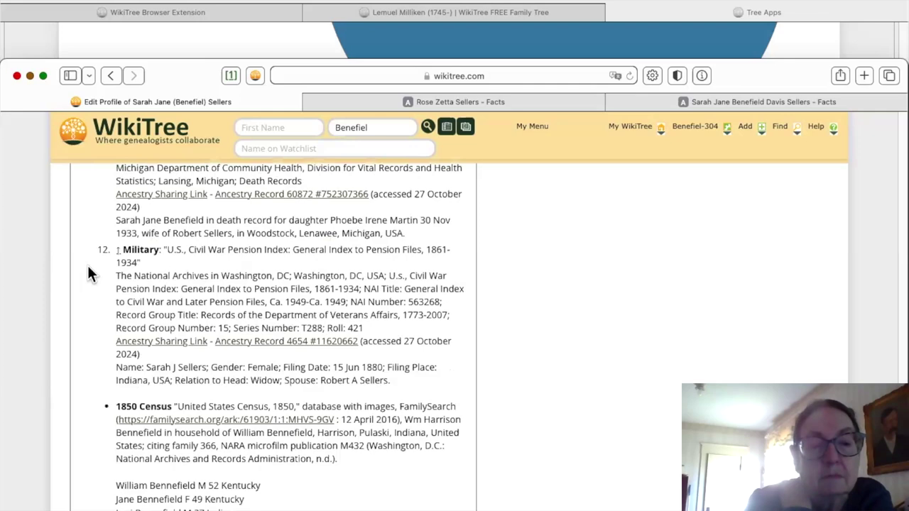
scroll(88, 275, down, 1)
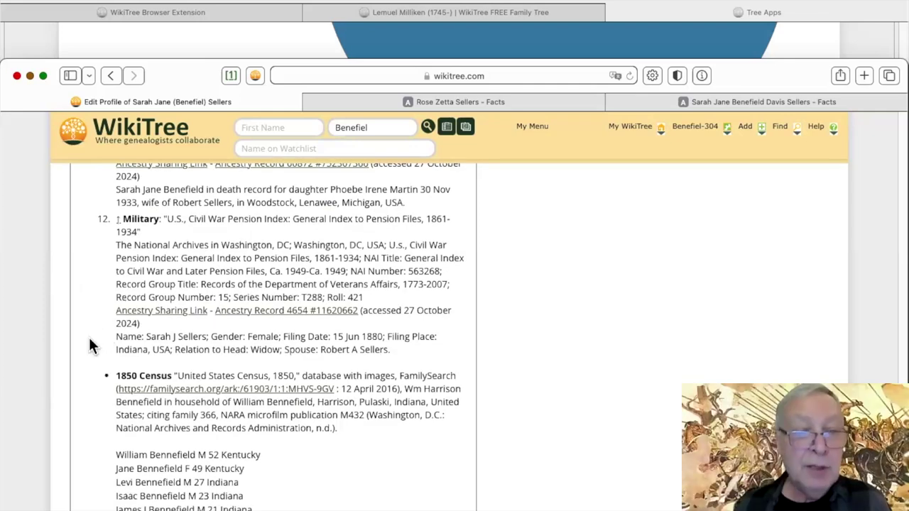
scroll(92, 345, down, 2)
scroll(99, 345, down, 1)
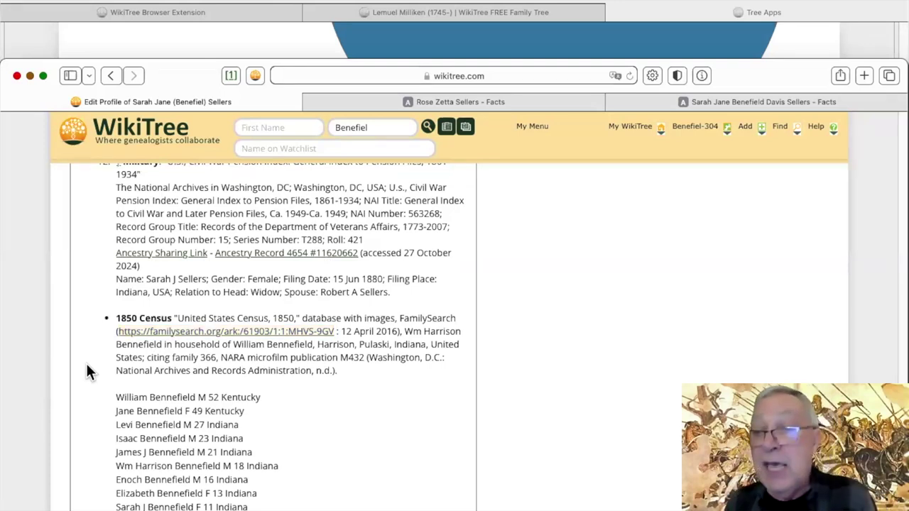
scroll(87, 364, up, 1)
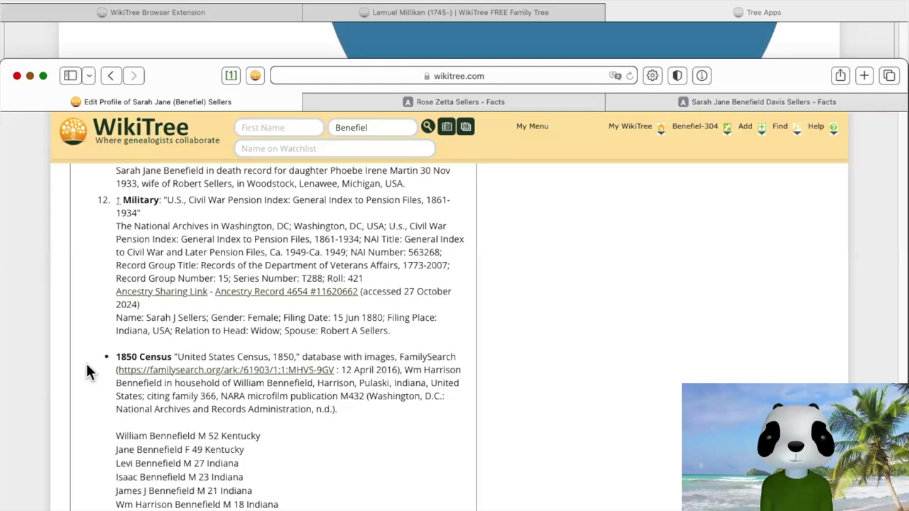
scroll(87, 371, up, 3)
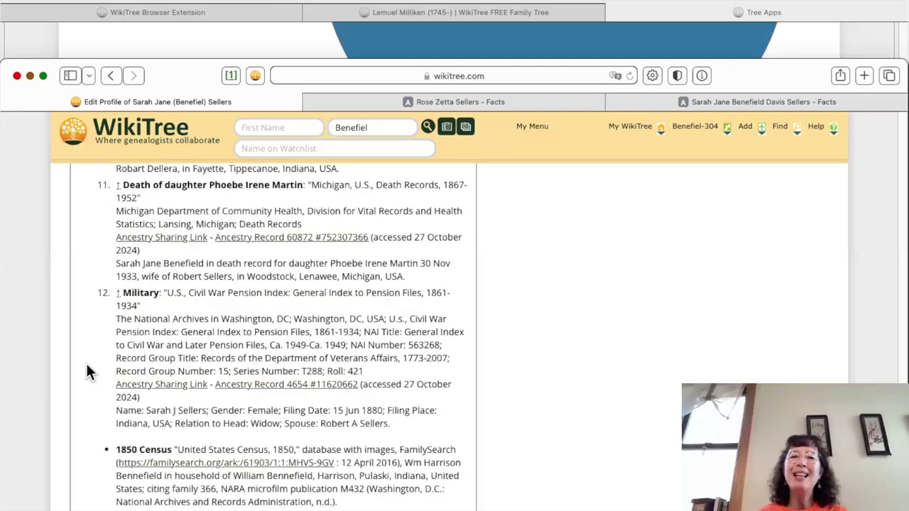
scroll(87, 371, up, 5)
scroll(86, 359, down, 3)
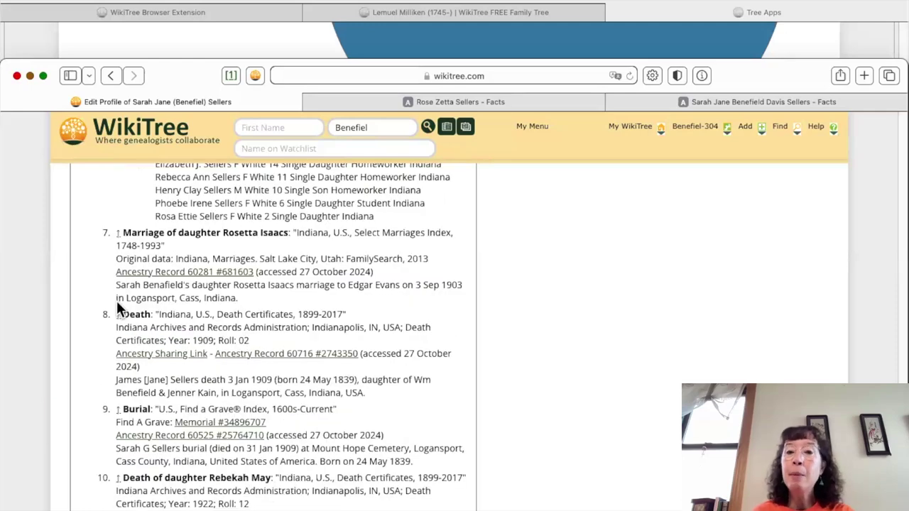
scroll(171, 313, down, 15)
scroll(445, 291, up, 5)
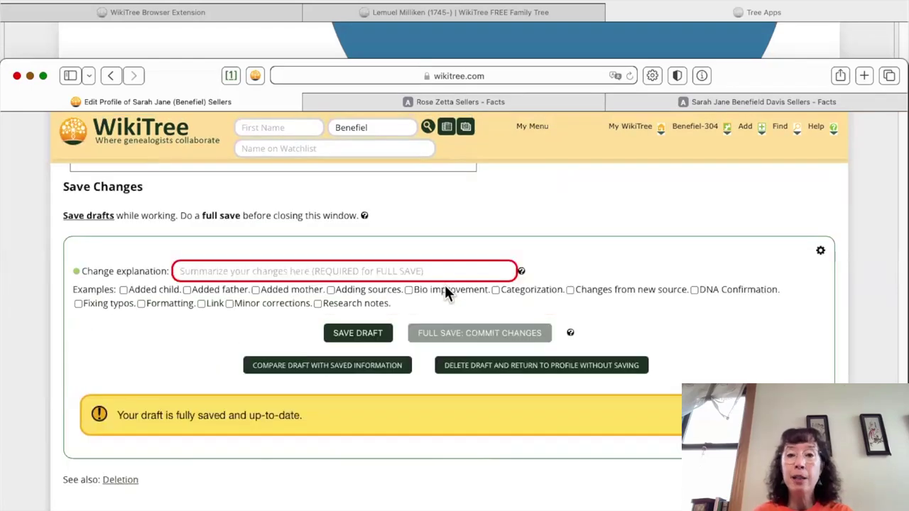
Save a draft explained as Bio improvement, Adding sources and Research notes, staying on the edit page.
click(372, 288)
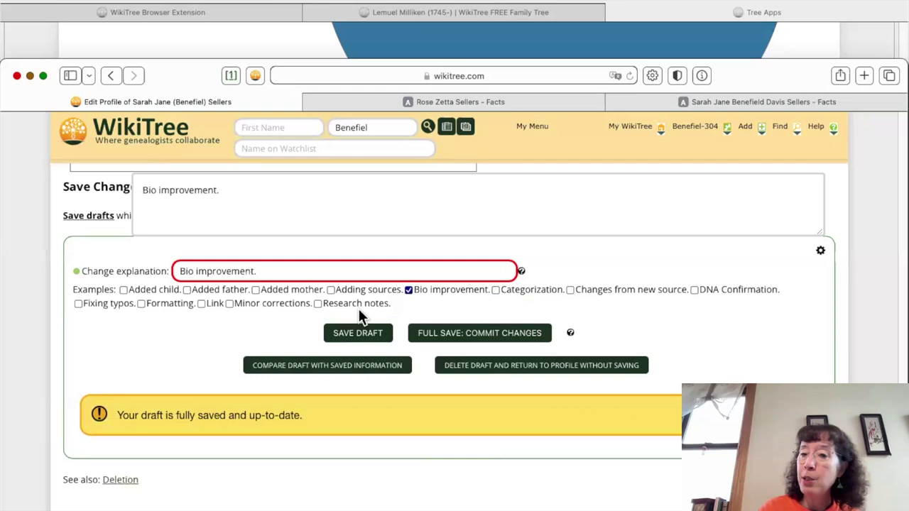
click(357, 306)
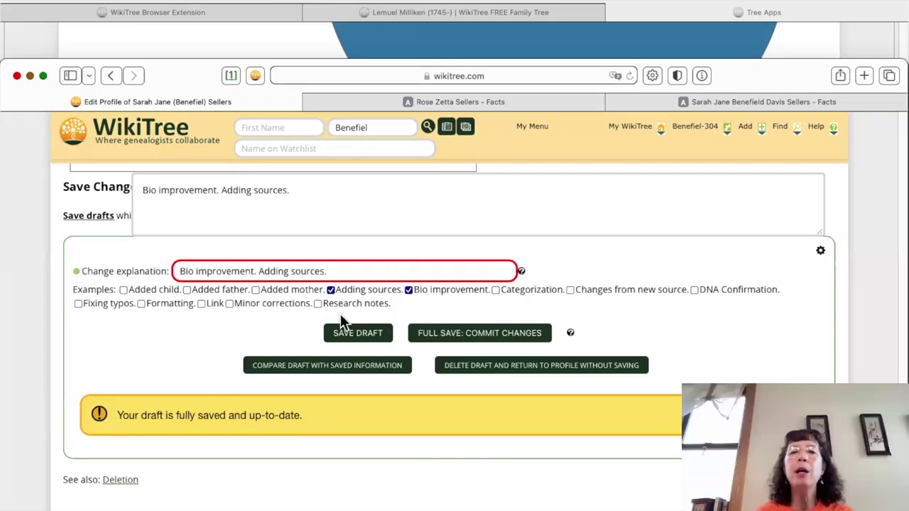
click(346, 331)
click(318, 304)
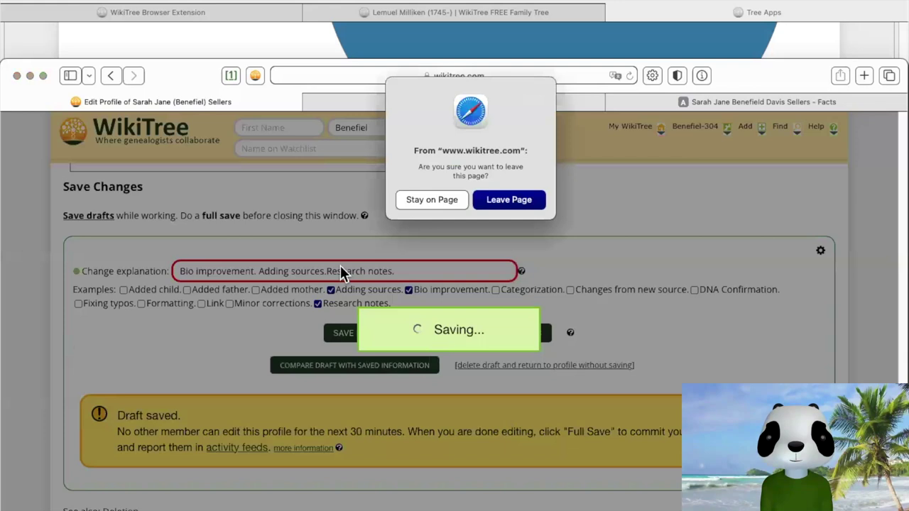
click(421, 211)
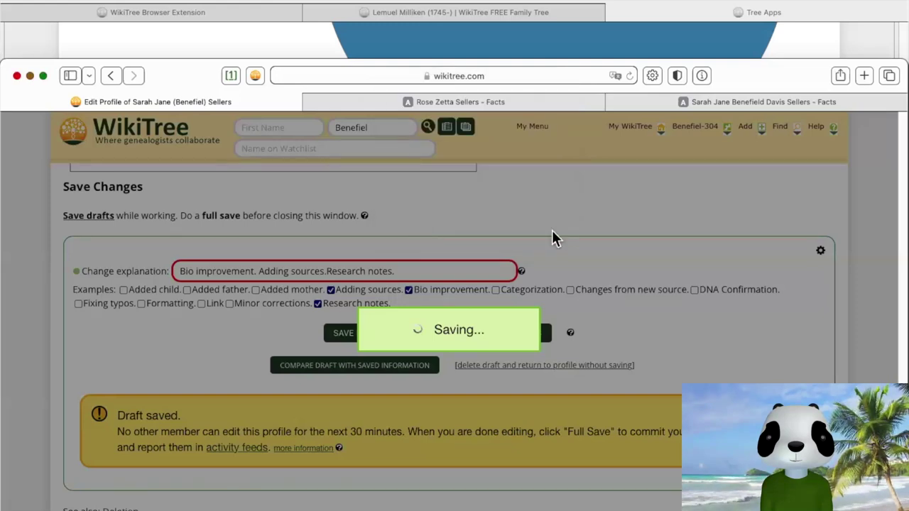
Scroll to the top of the edit page and bring up Safari's recently visited pages list.
scroll(554, 238, up, 3)
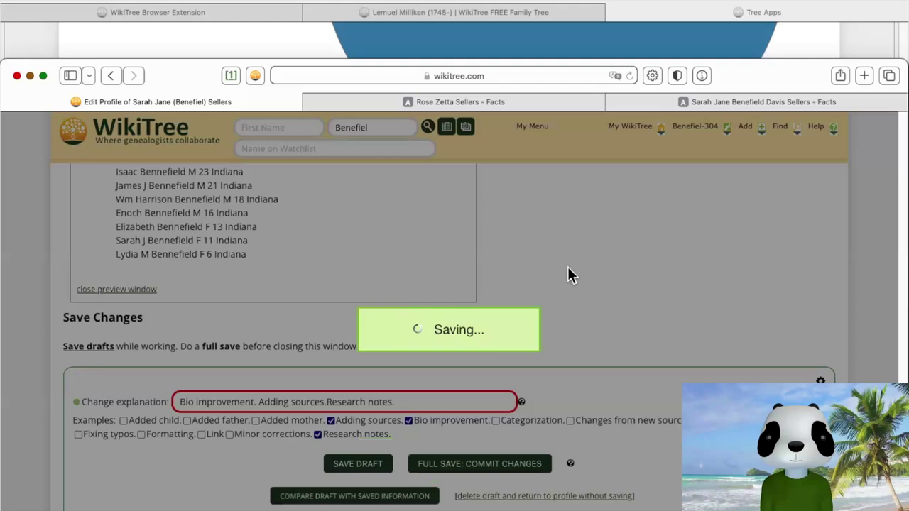
scroll(567, 268, up, 2)
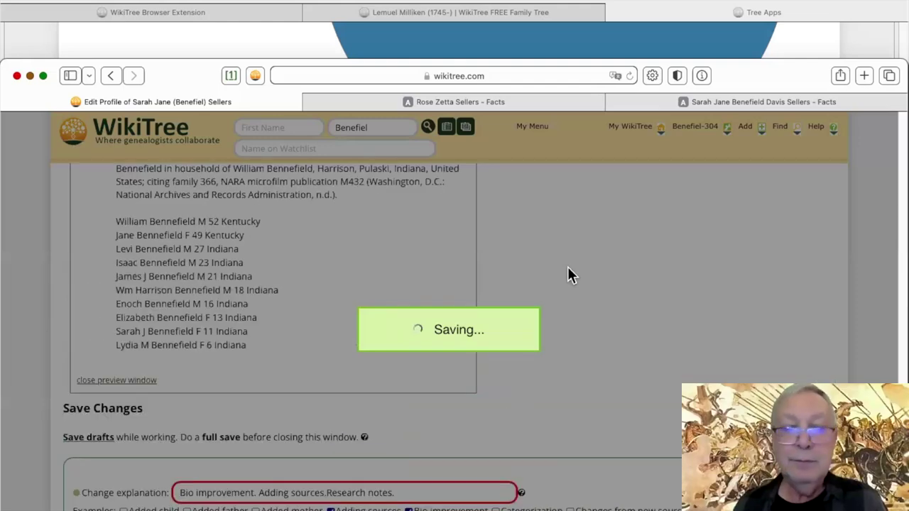
scroll(568, 269, up, 6)
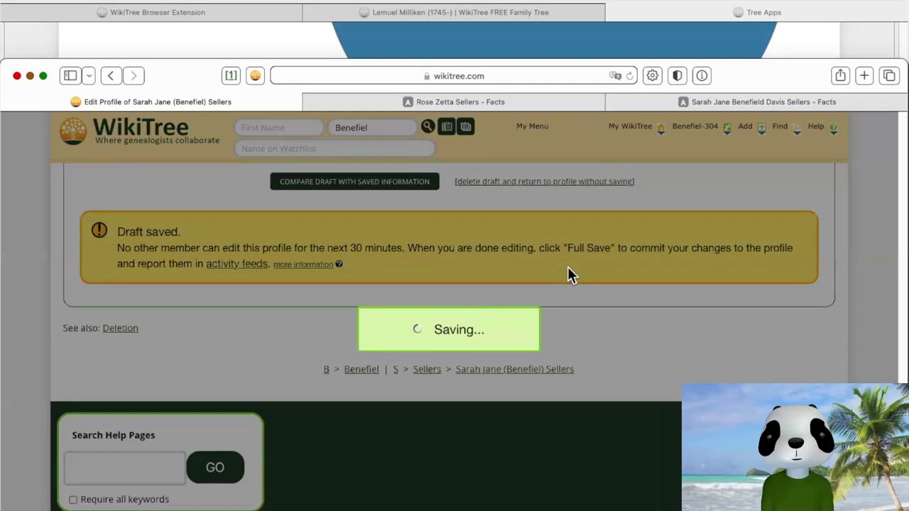
scroll(611, 267, up, 2)
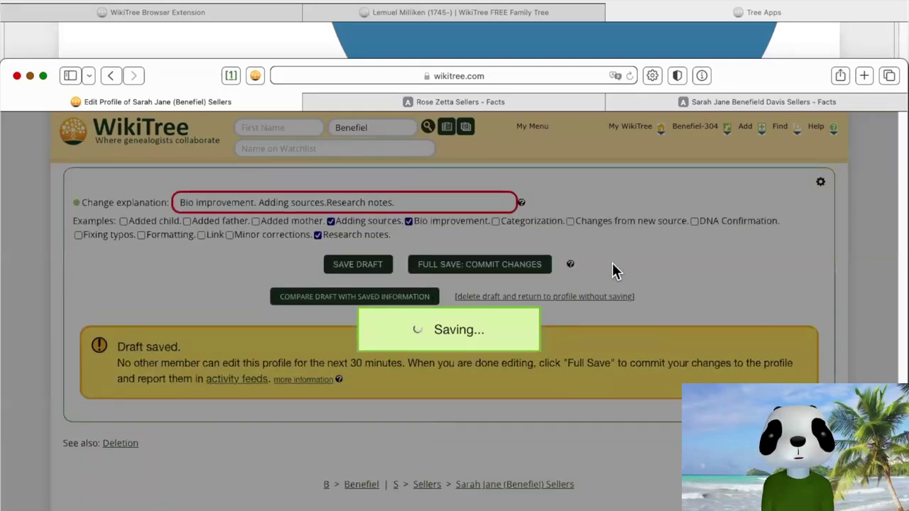
scroll(394, 210, up, 3)
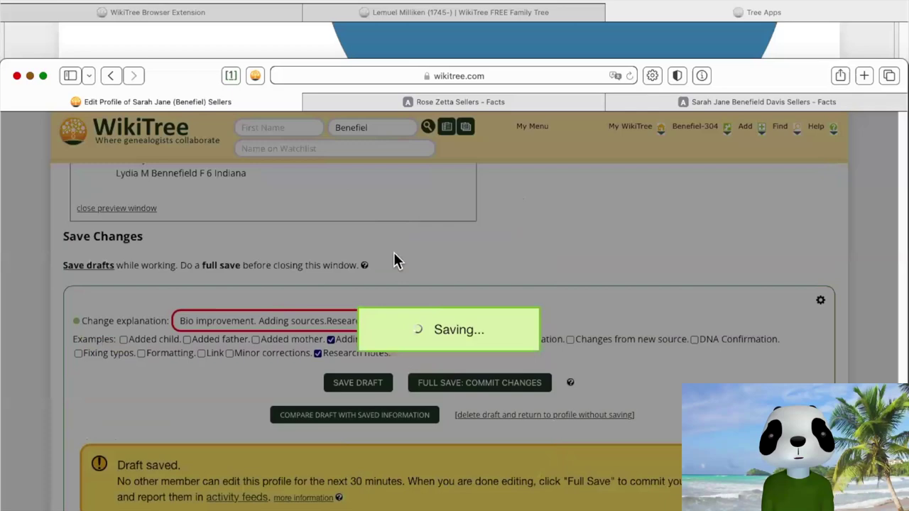
scroll(395, 260, up, 5)
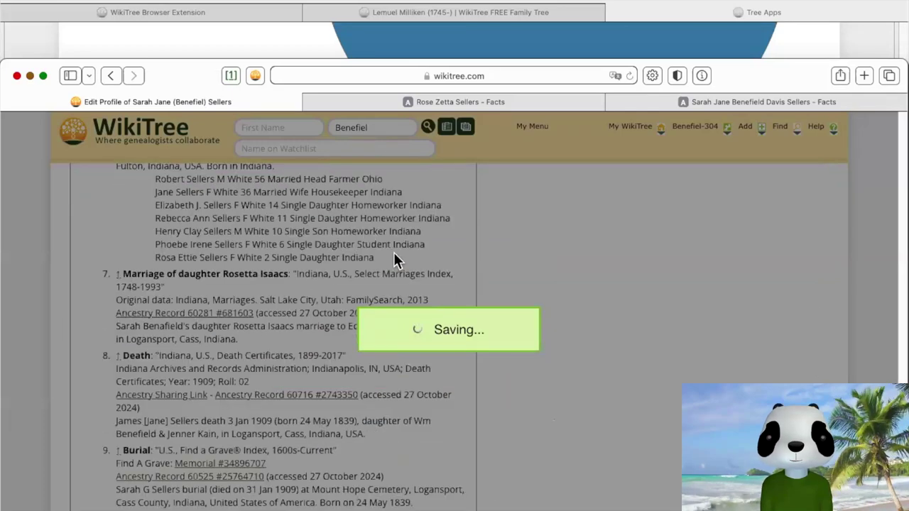
scroll(376, 336, up, 5)
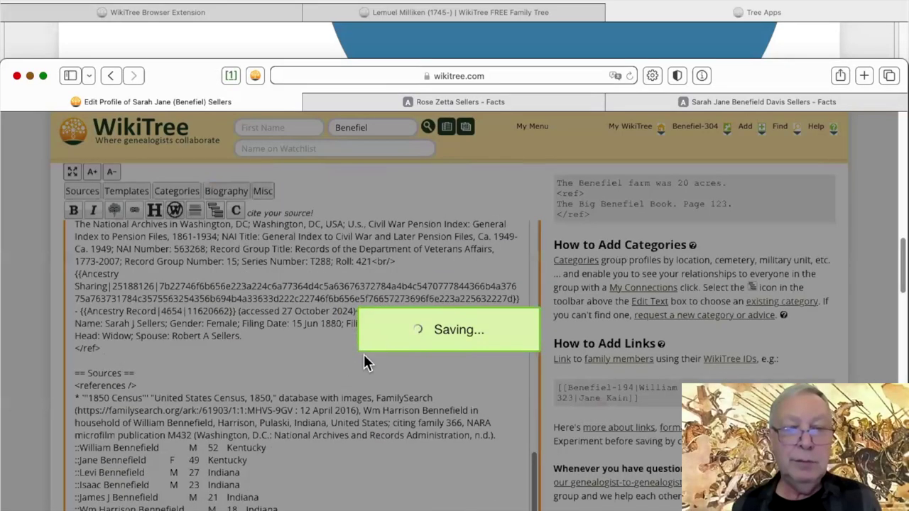
scroll(317, 372, up, 2)
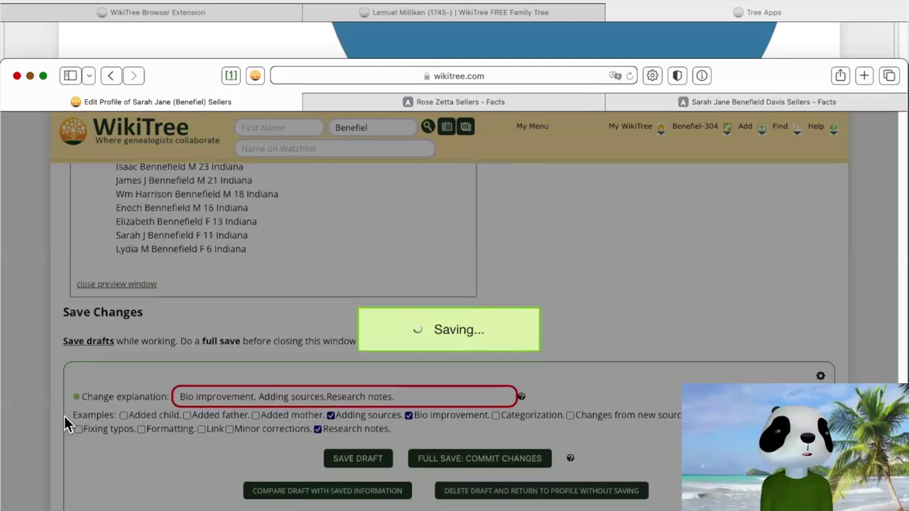
click(110, 75)
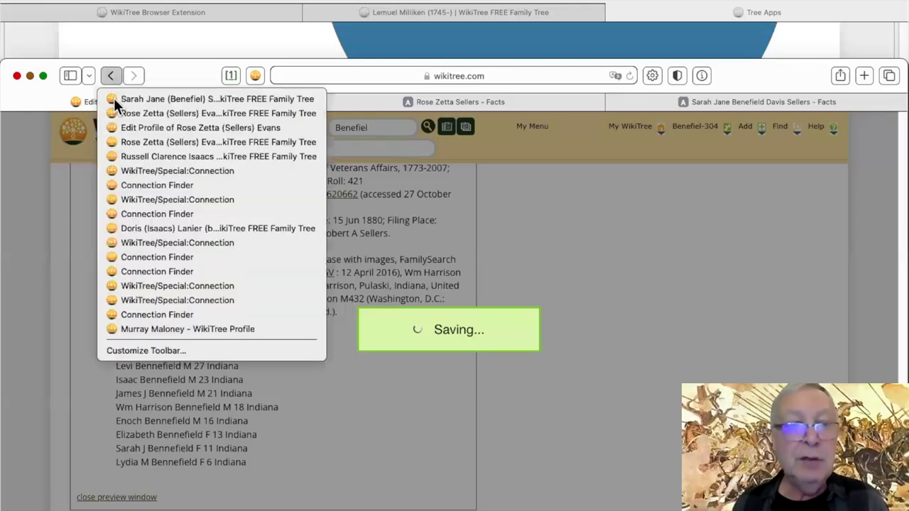
key(Down)
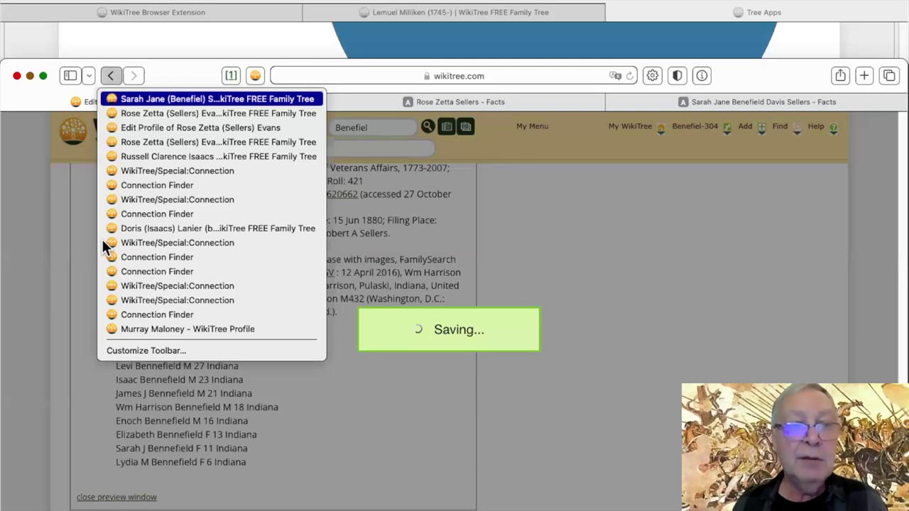
key(Return)
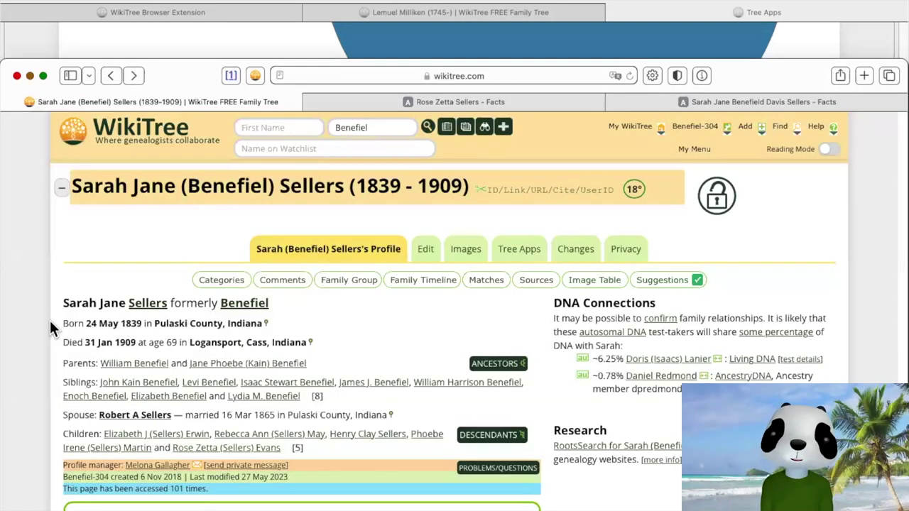
scroll(171, 291, down, 3)
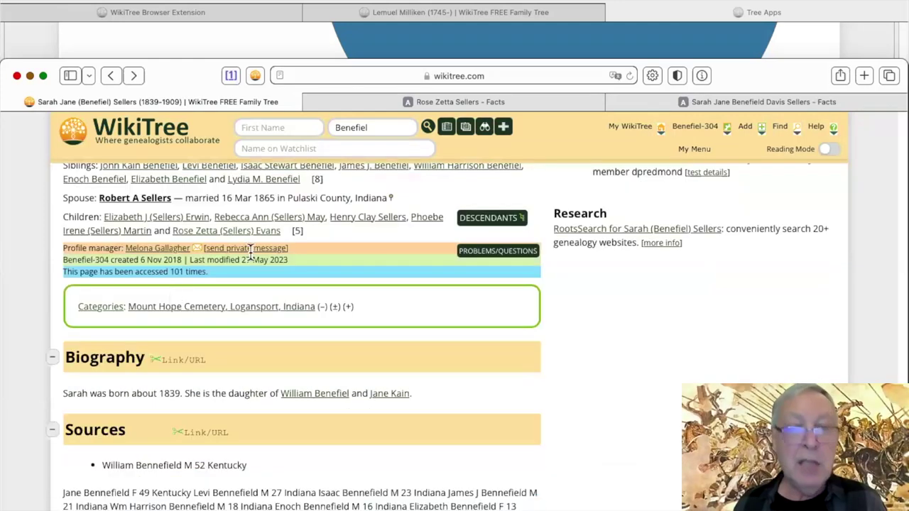
scroll(250, 253, up, 3)
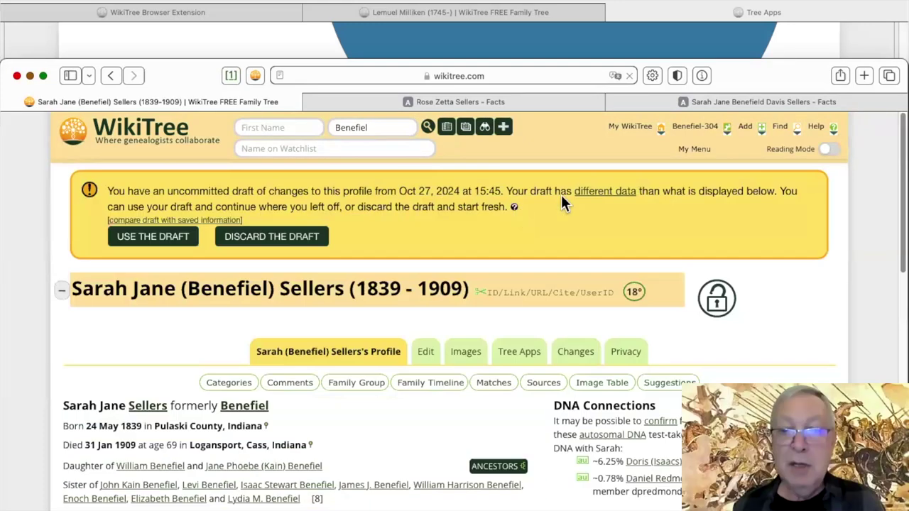
click(608, 198)
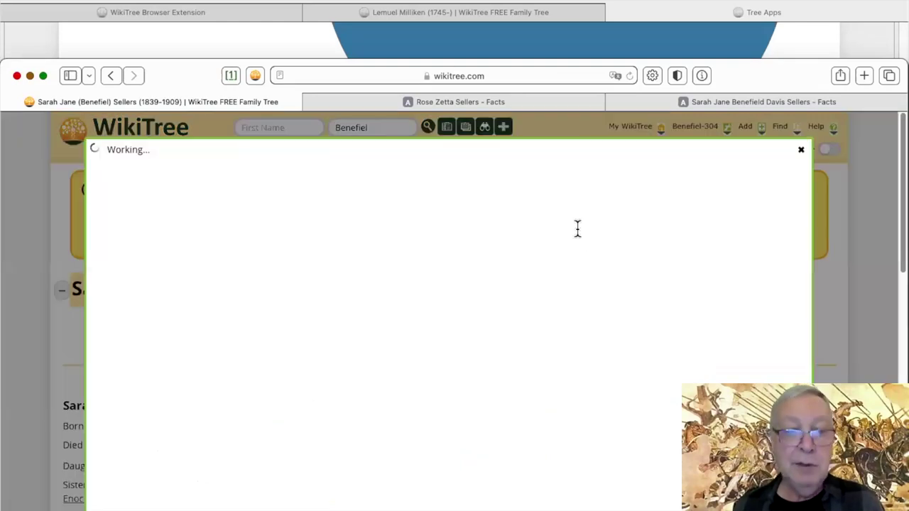
Scroll through the Compare Draft view of saved versus draft changes, then close it.
scroll(577, 225, down, 2)
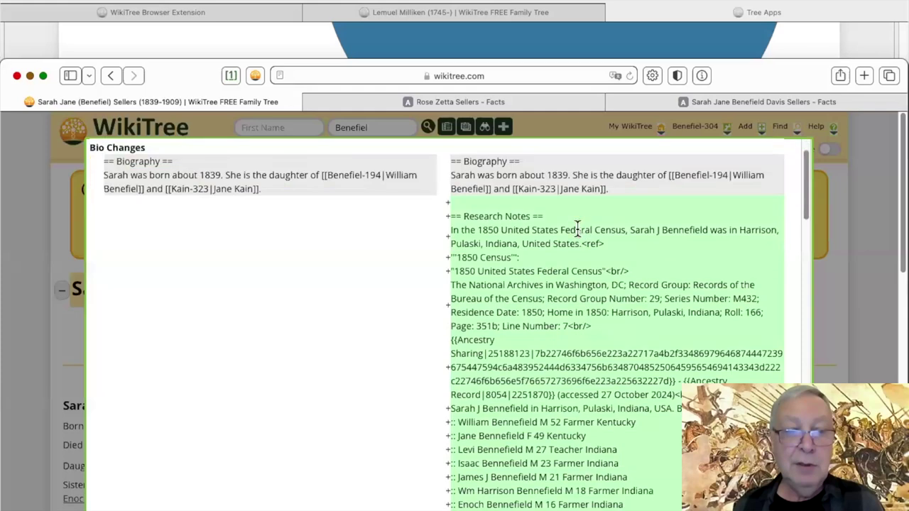
scroll(577, 226, up, 2)
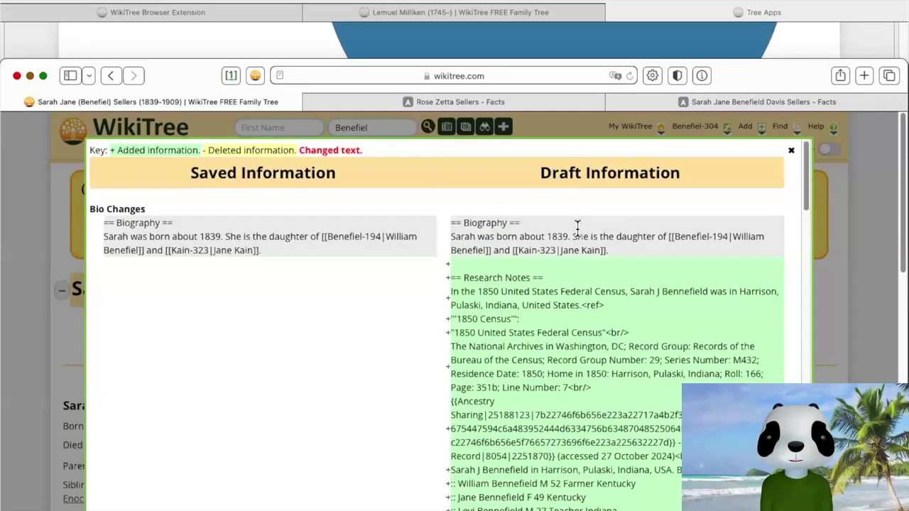
scroll(577, 226, down, 10)
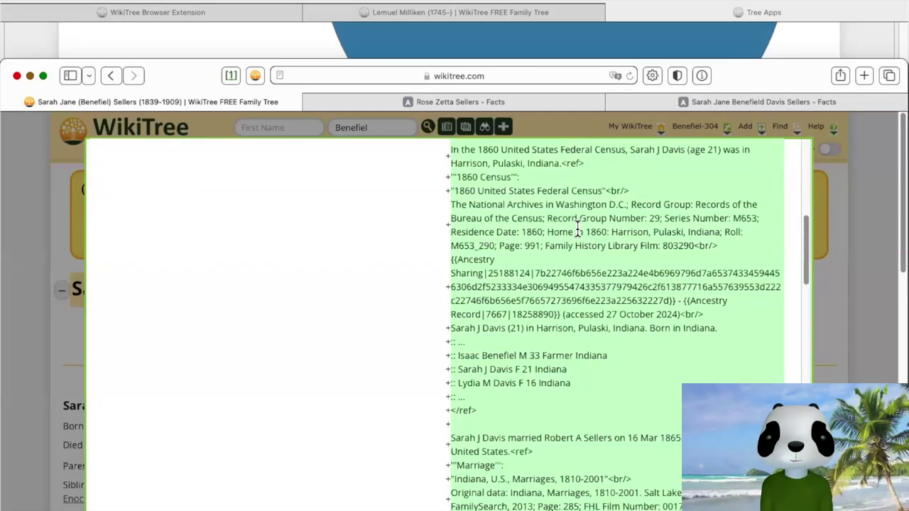
scroll(576, 225, down, 10)
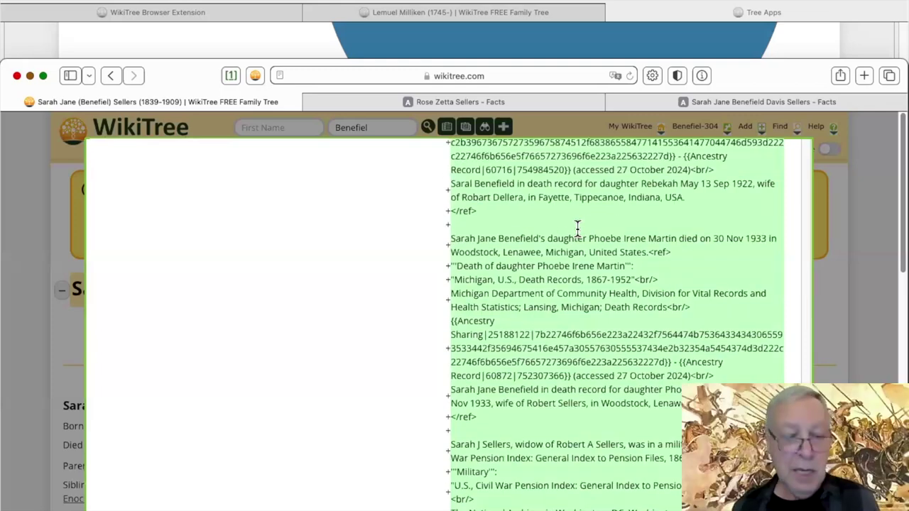
scroll(577, 226, up, 20)
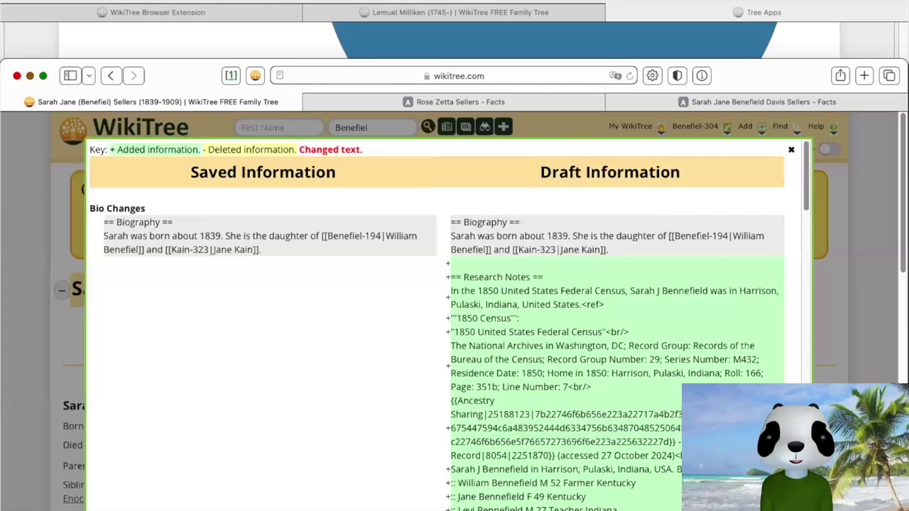
click(790, 151)
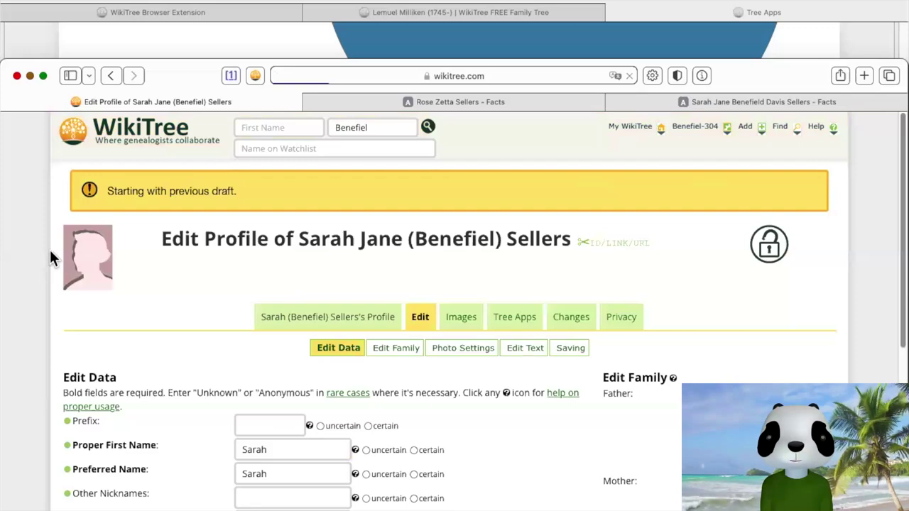
Full-save the draft with the explanation 'Bio improvement. Adding sources. Research notes.'.
scroll(50, 258, down, 5)
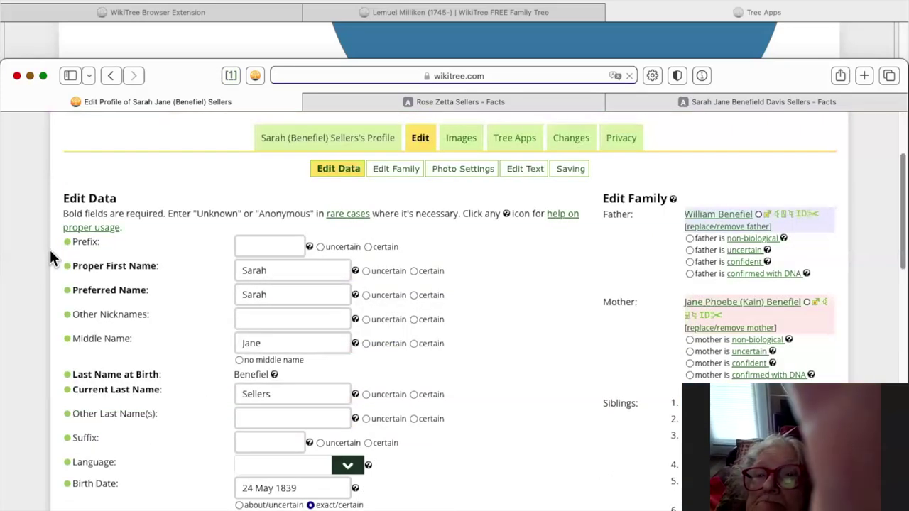
scroll(50, 249, down, 15)
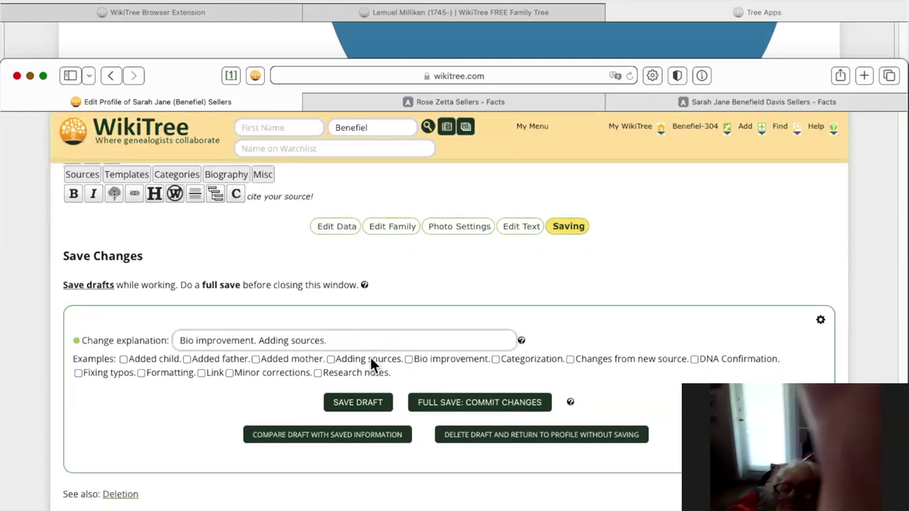
click(371, 397)
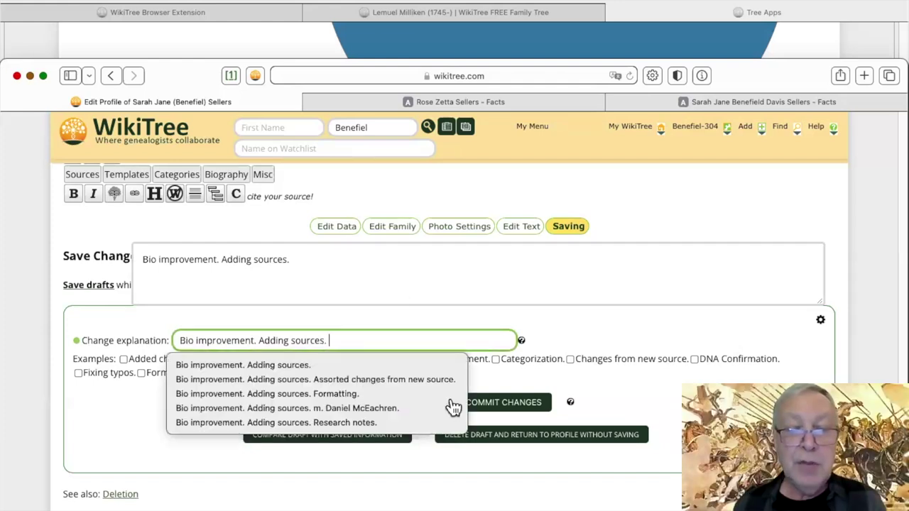
key(Up)
key(Return)
click(517, 402)
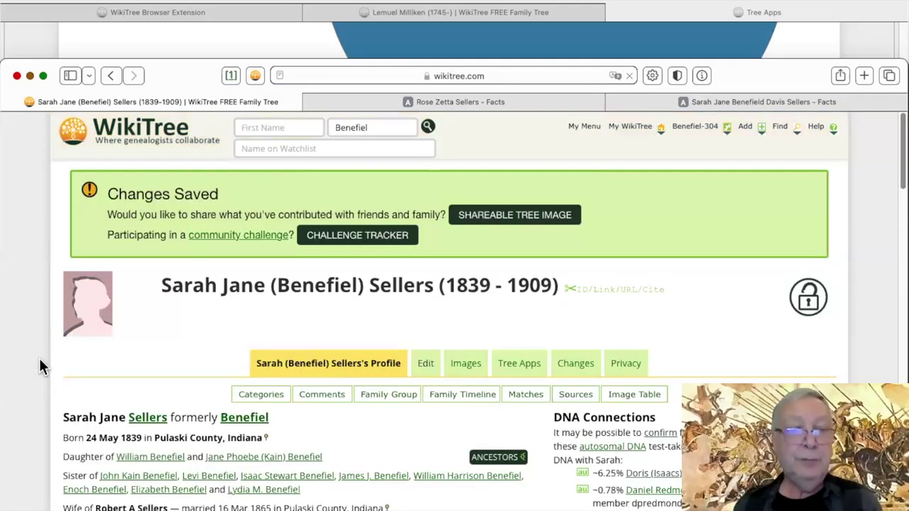
Scroll down the saved profile and expand the Research Notes section.
scroll(30, 299, down, 5)
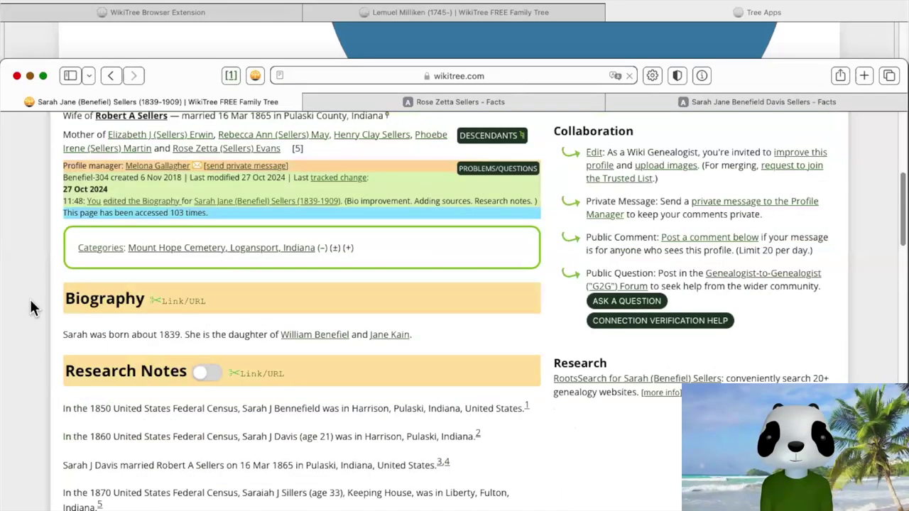
scroll(30, 302, down, 2)
scroll(30, 302, down, 3)
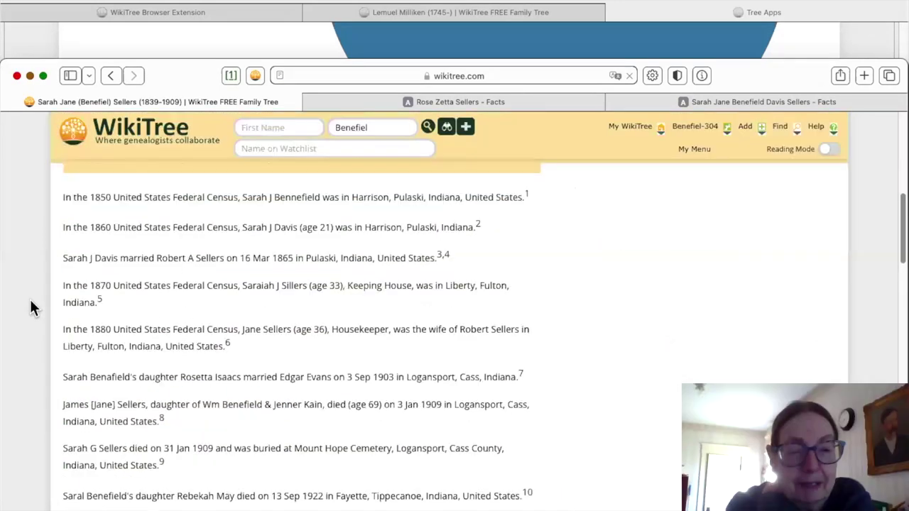
scroll(30, 299, down, 10)
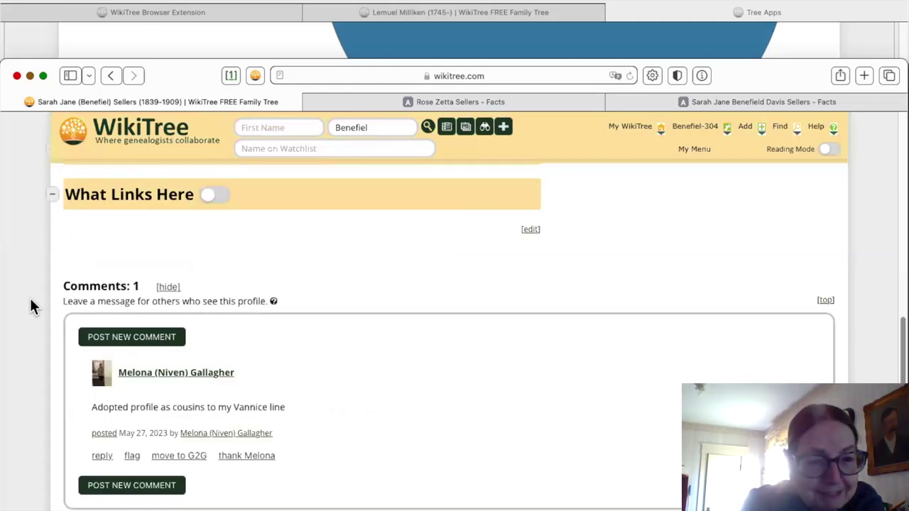
scroll(30, 299, up, 5)
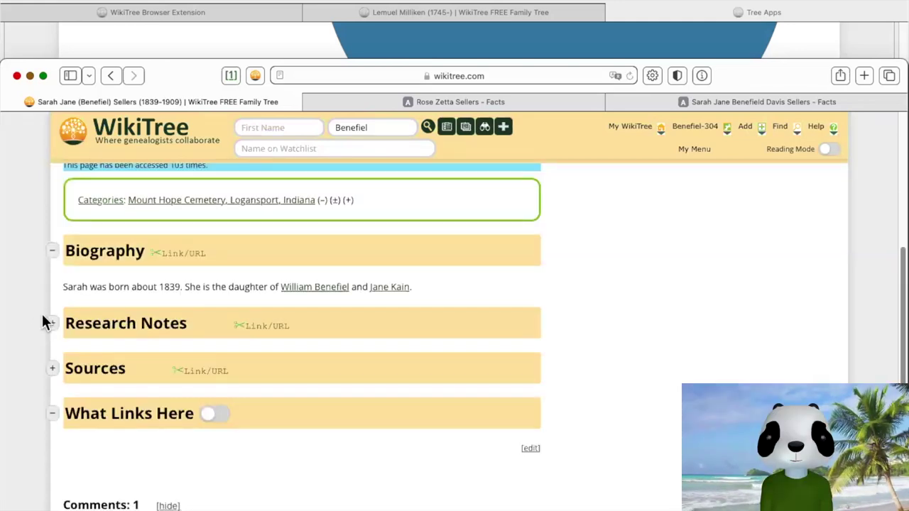
click(42, 315)
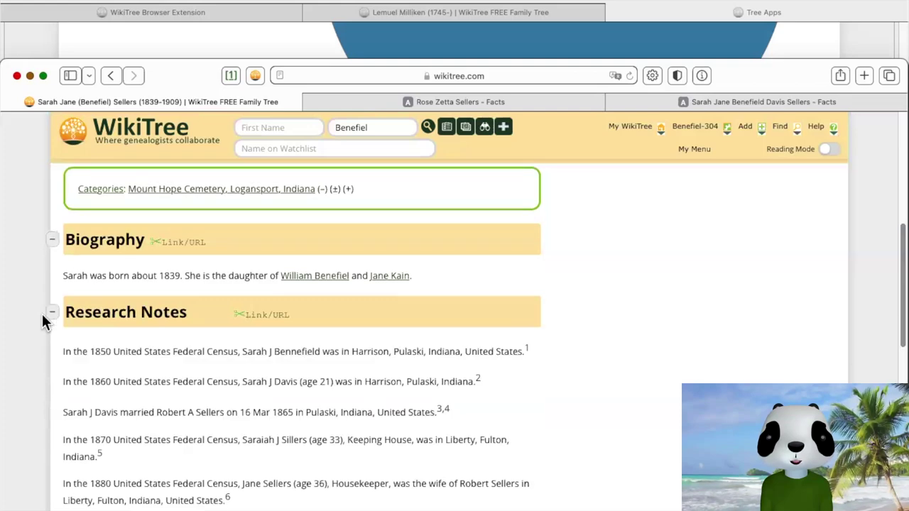
Look over the research notes, then expand the Sources section to show the census citations.
scroll(42, 314, down, 2)
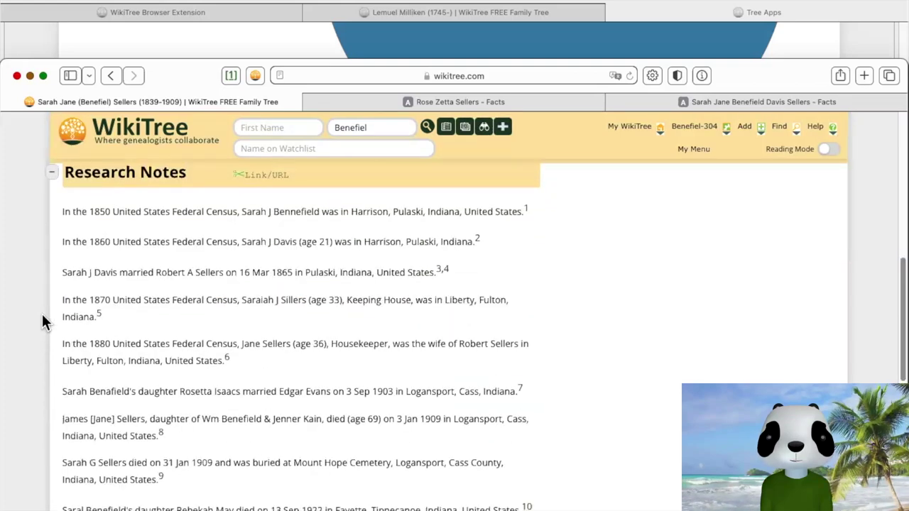
scroll(42, 314, up, 1)
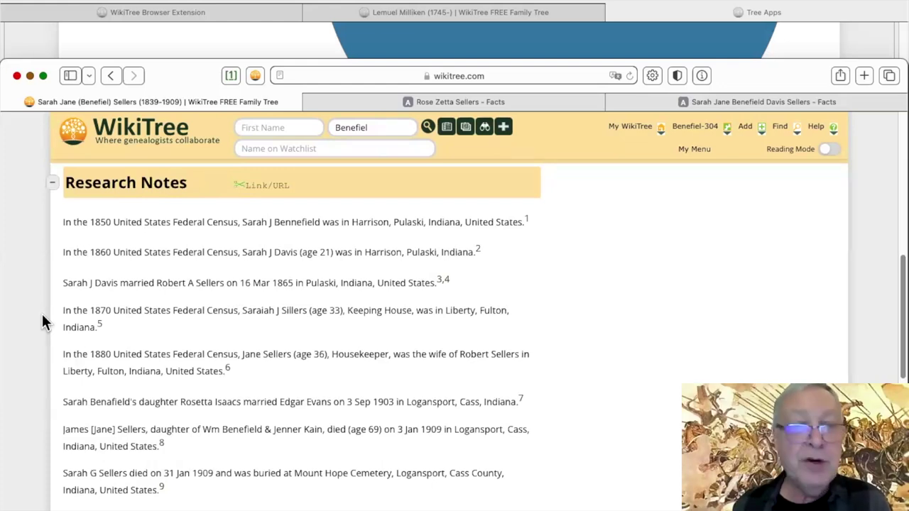
scroll(42, 322, down, 1)
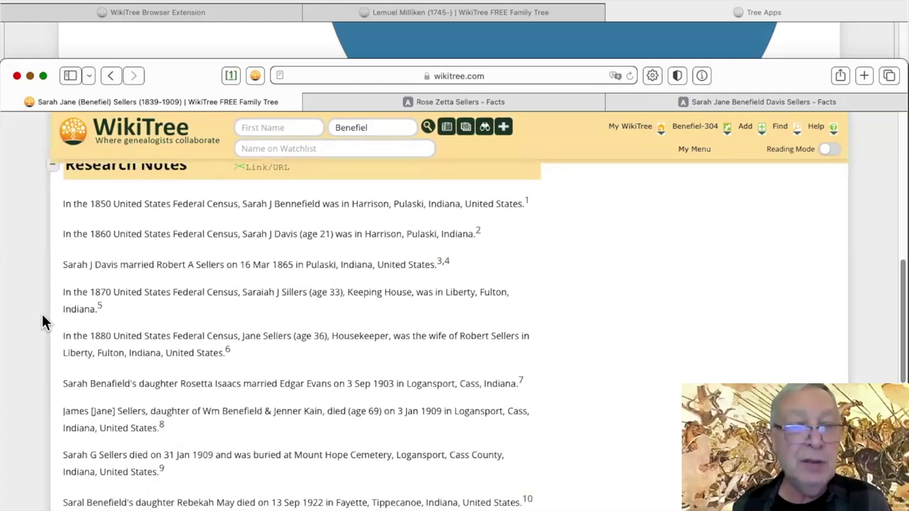
scroll(42, 314, up, 1)
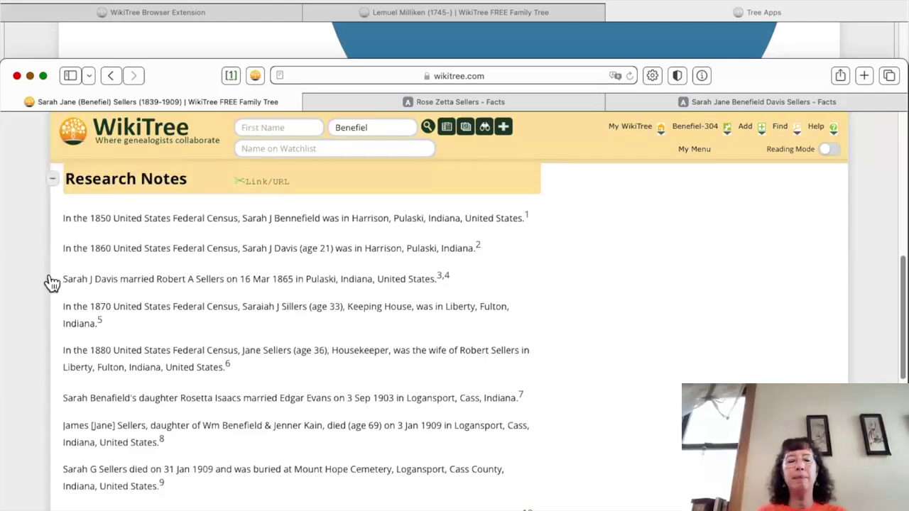
scroll(52, 282, up, 3)
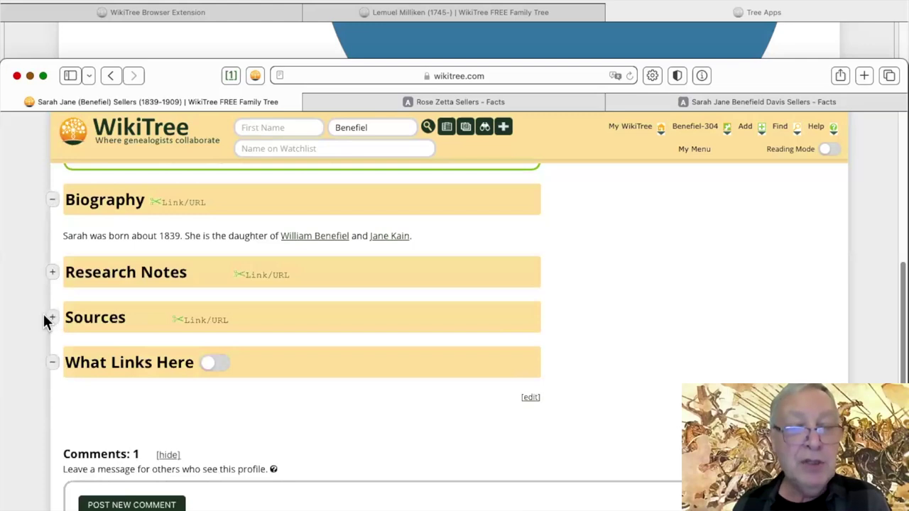
click(53, 317)
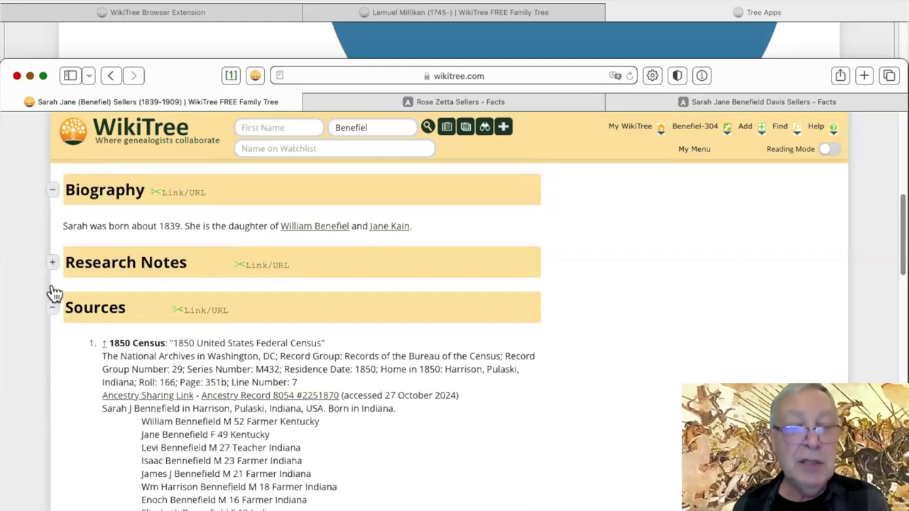
Re-expand Research Notes and read through Sarah Jane's census, marriage and death entries.
click(53, 264)
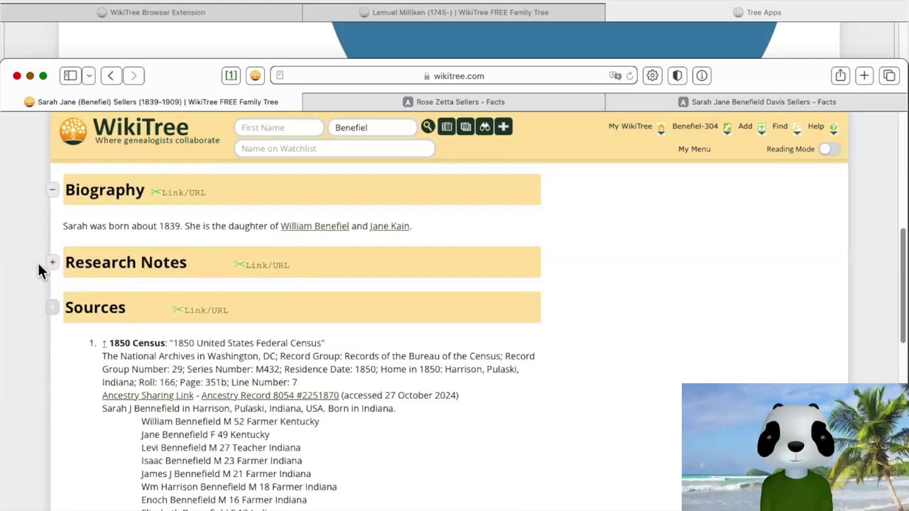
scroll(40, 264, down, 2)
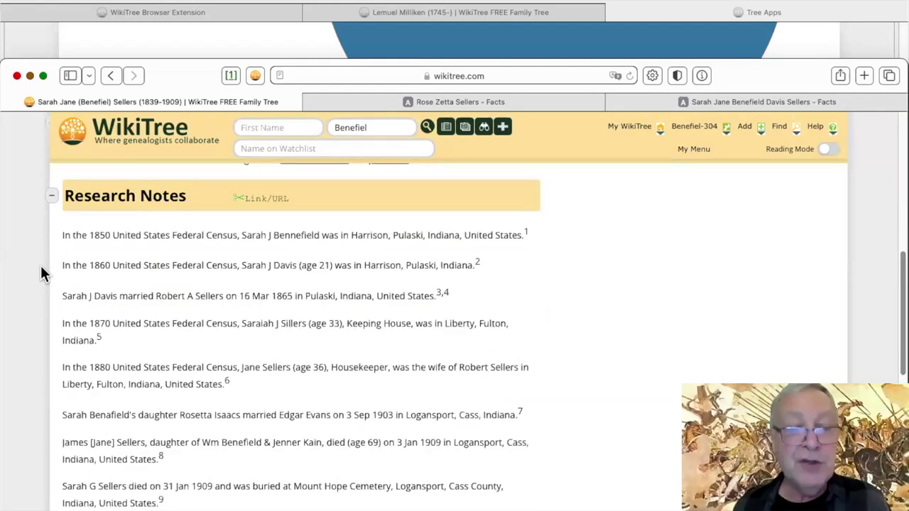
scroll(41, 265, down, 2)
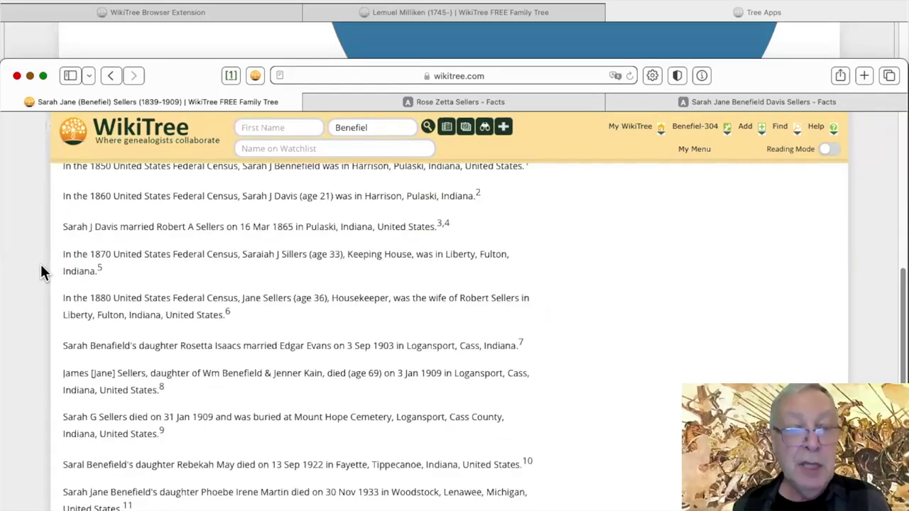
scroll(40, 264, down, 1)
scroll(40, 264, down, 6)
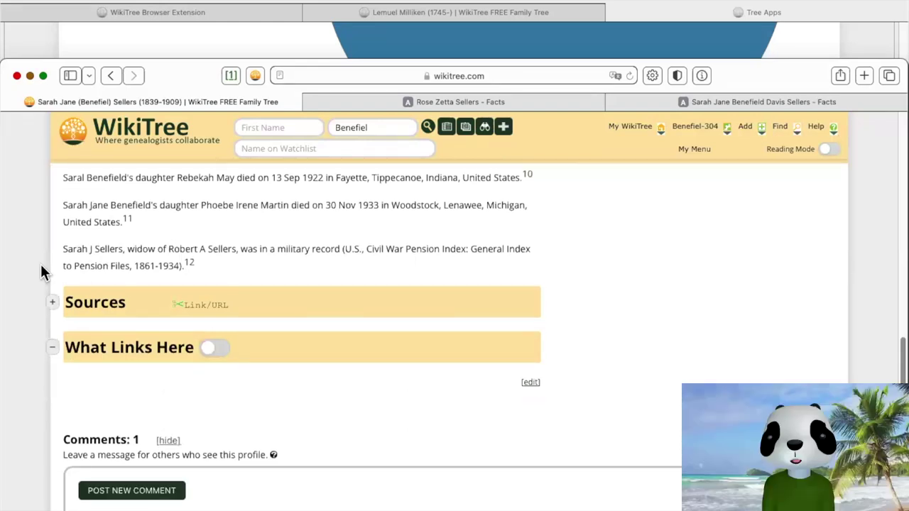
scroll(40, 264, up, 2)
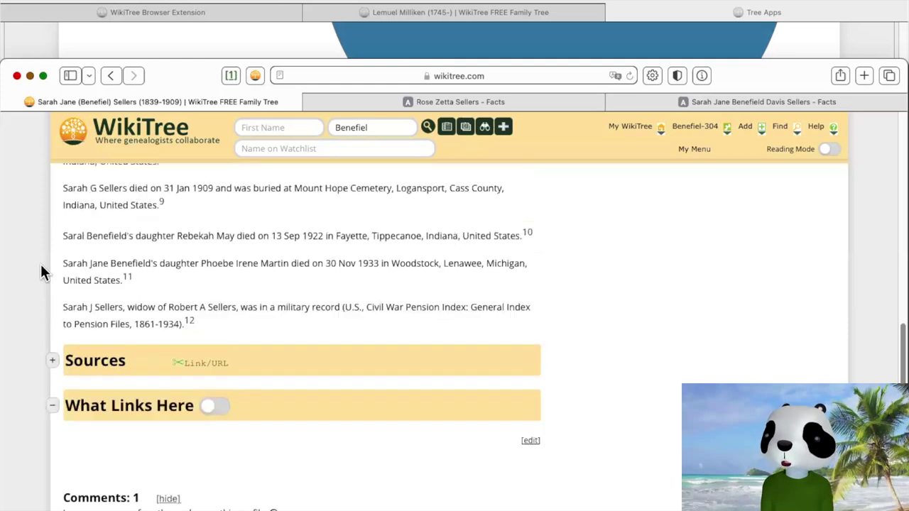
scroll(41, 271, up, 6)
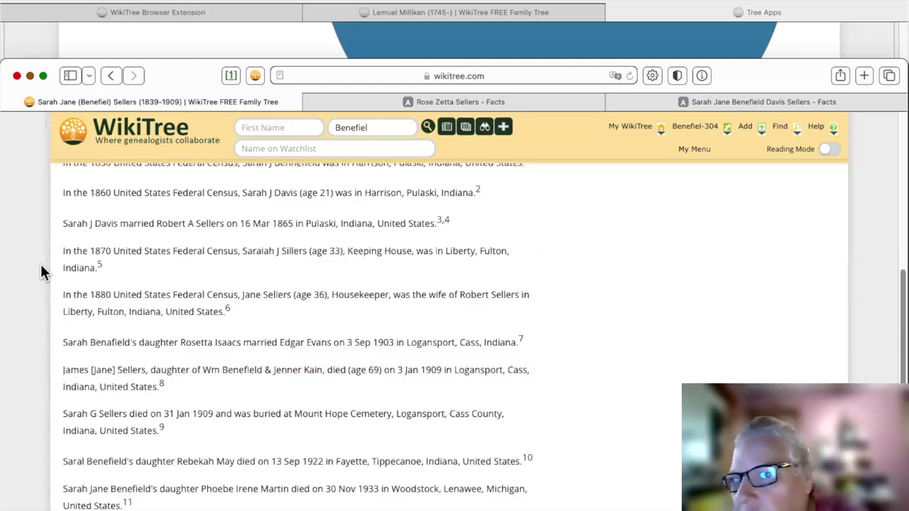
scroll(41, 271, up, 2)
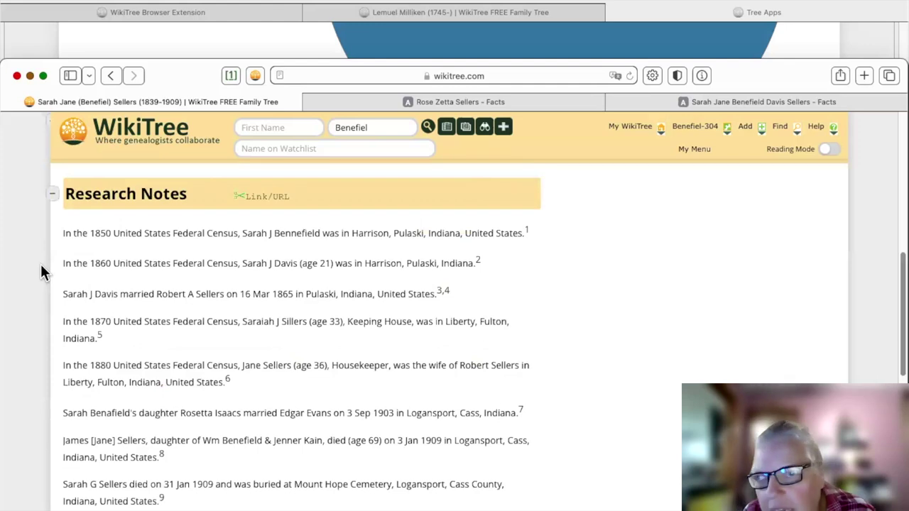
scroll(41, 267, up, 1)
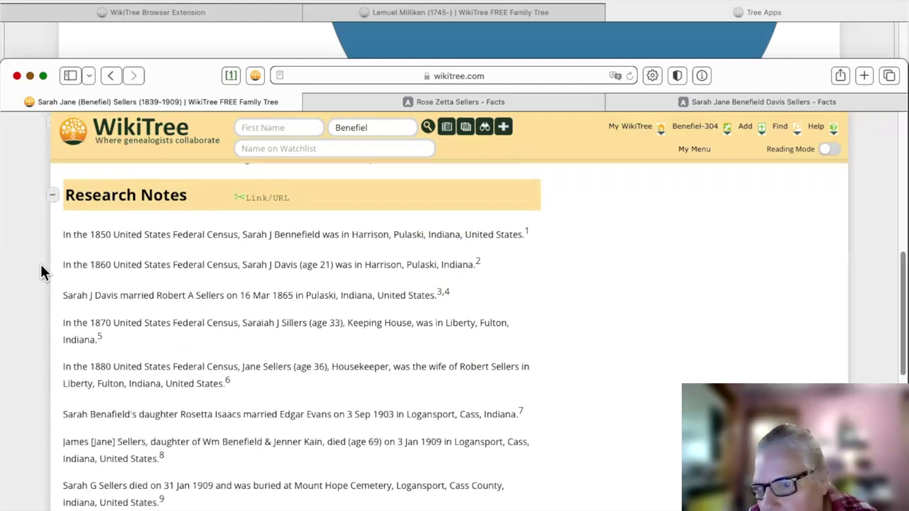
scroll(41, 271, up, 1)
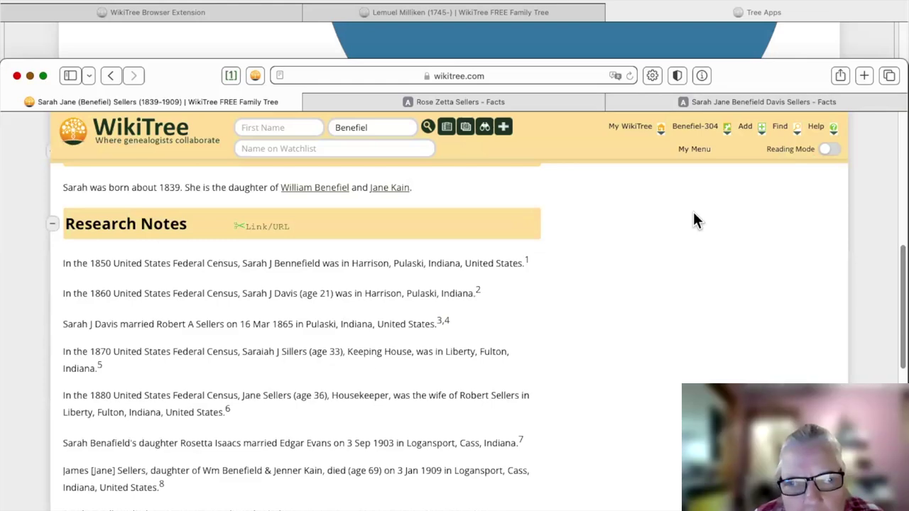
scroll(693, 212, down, 1)
scroll(694, 214, down, 3)
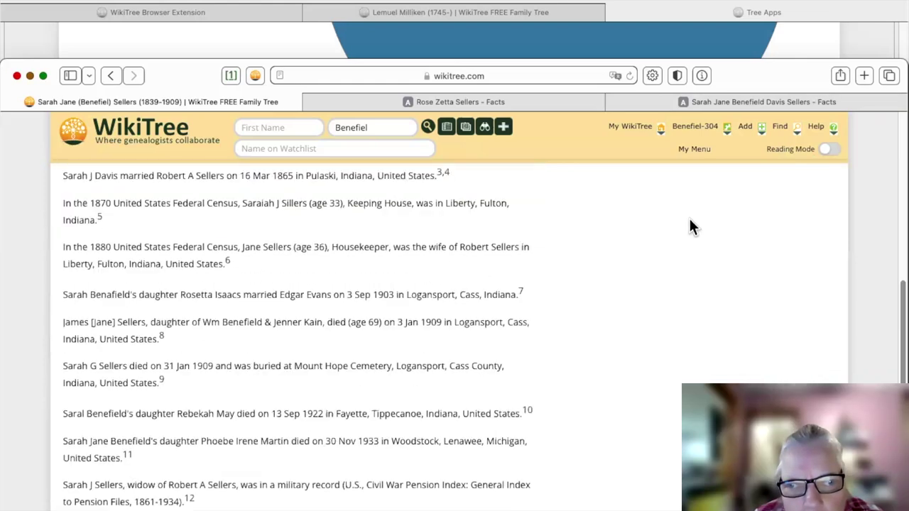
scroll(653, 275, down, 5)
scroll(653, 281, down, 1)
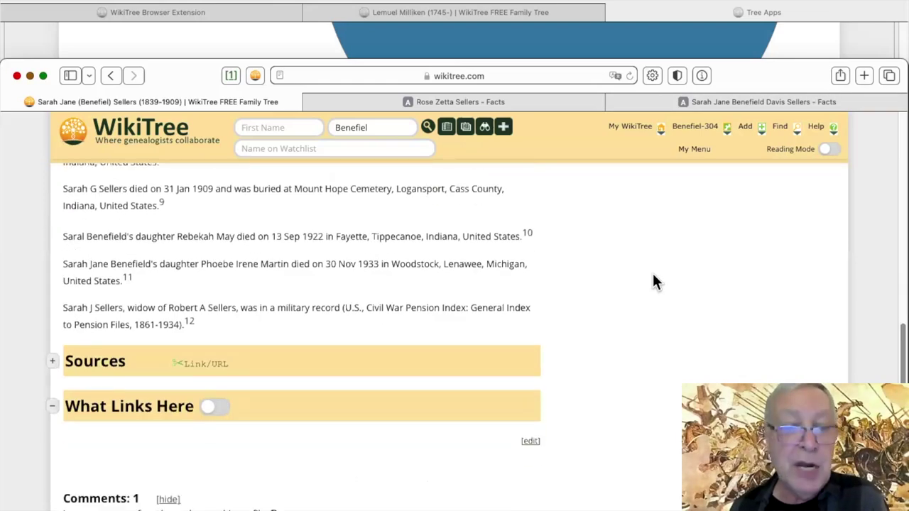
scroll(654, 279, down, 1)
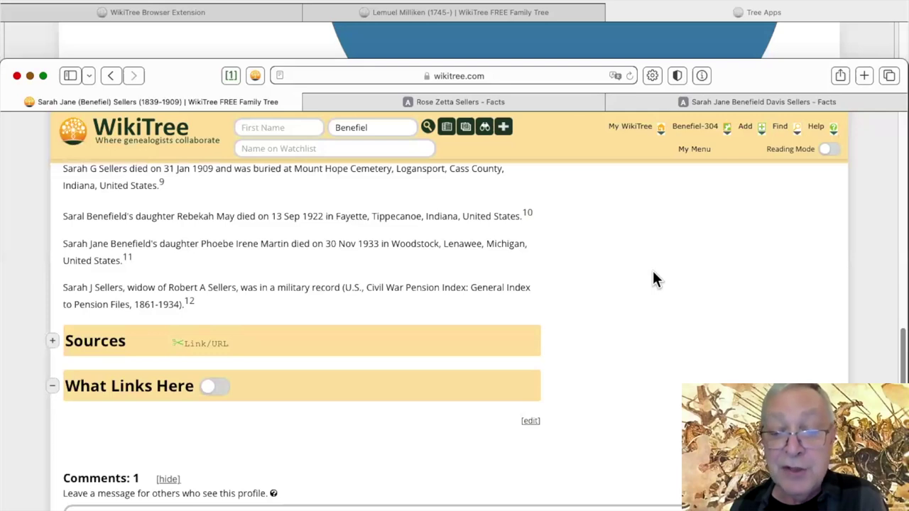
scroll(654, 279, up, 1)
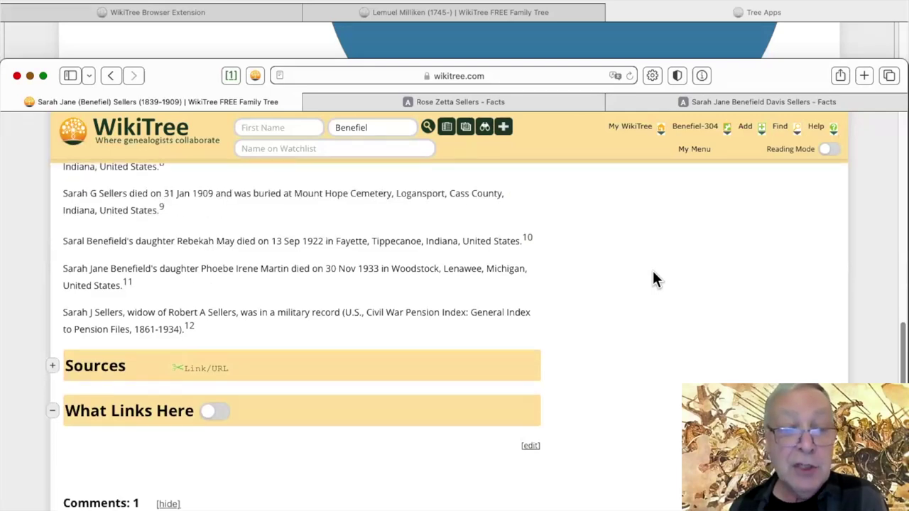
scroll(654, 279, up, 1)
scroll(477, 334, down, 3)
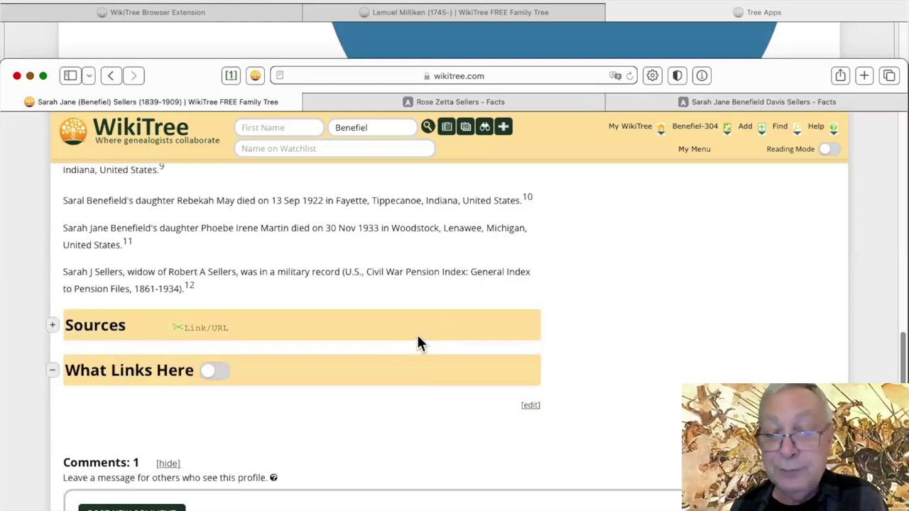
scroll(568, 316, down, 1)
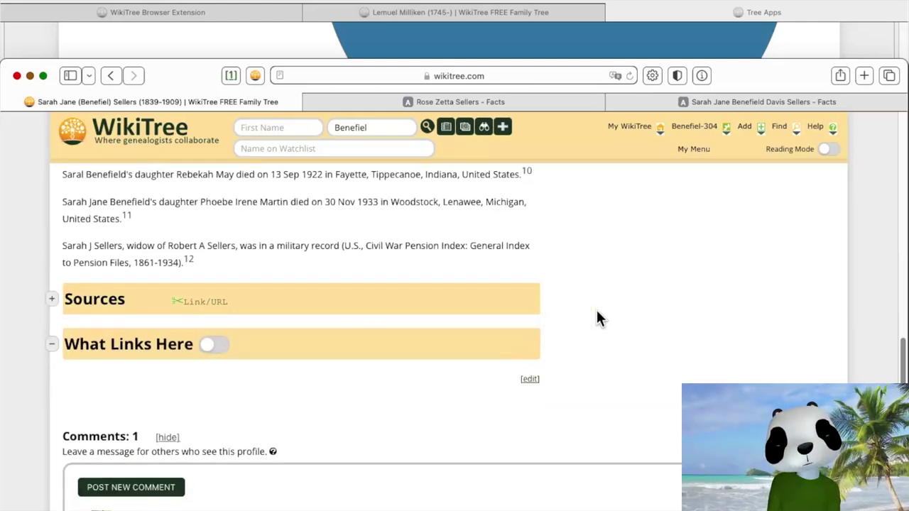
scroll(596, 312, up, 2)
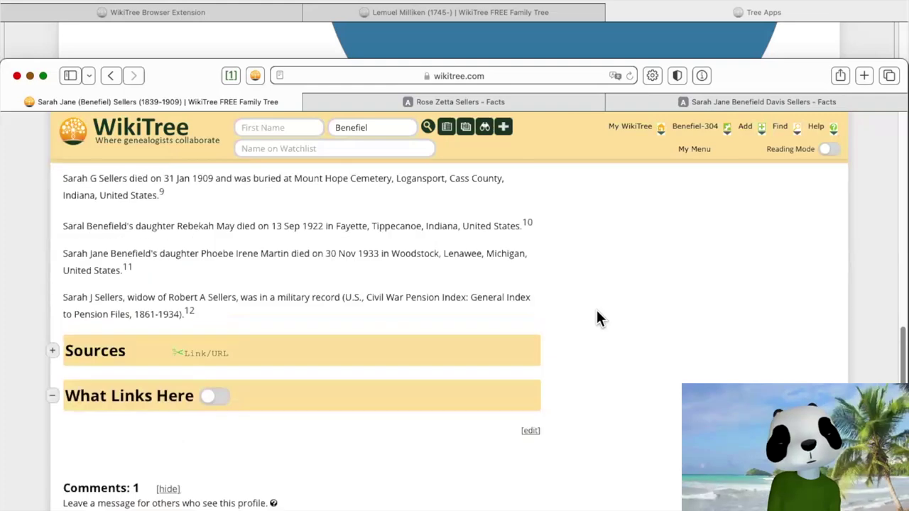
scroll(596, 313, up, 10)
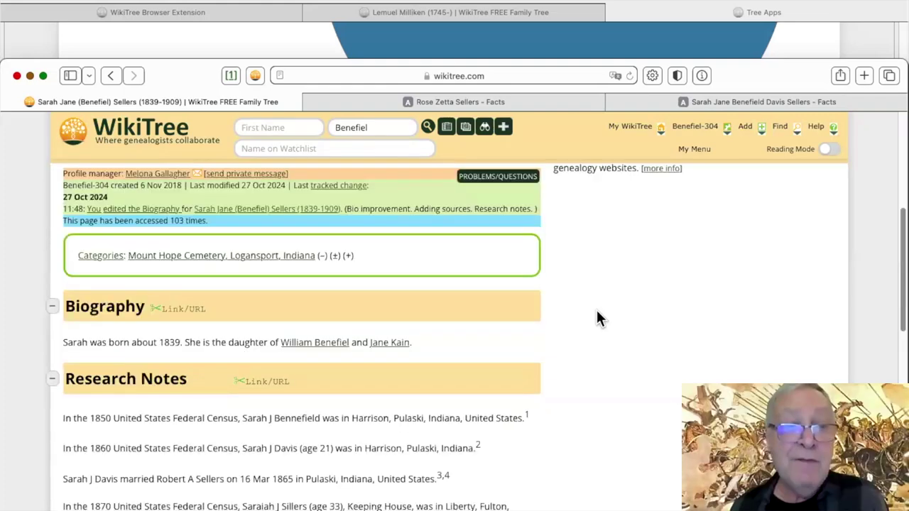
scroll(596, 319, down, 9)
scroll(596, 319, down, 1)
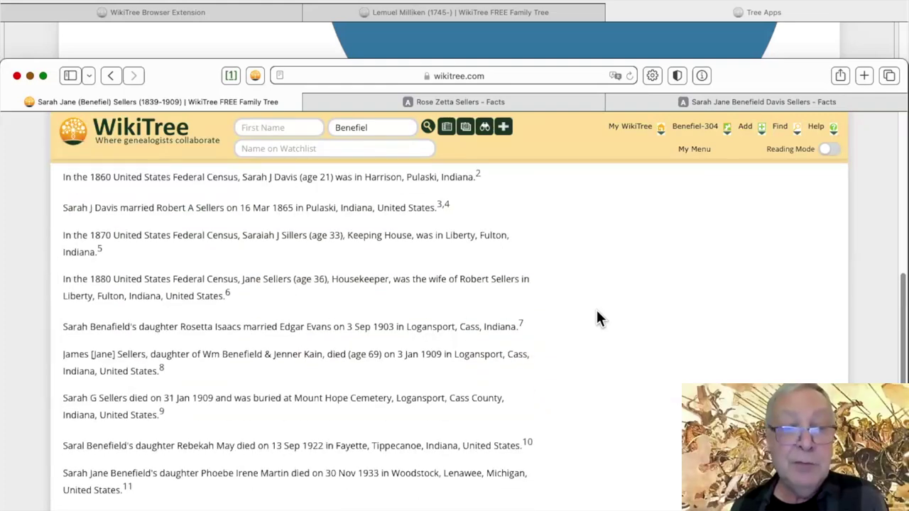
scroll(596, 319, down, 7)
scroll(596, 318, down, 7)
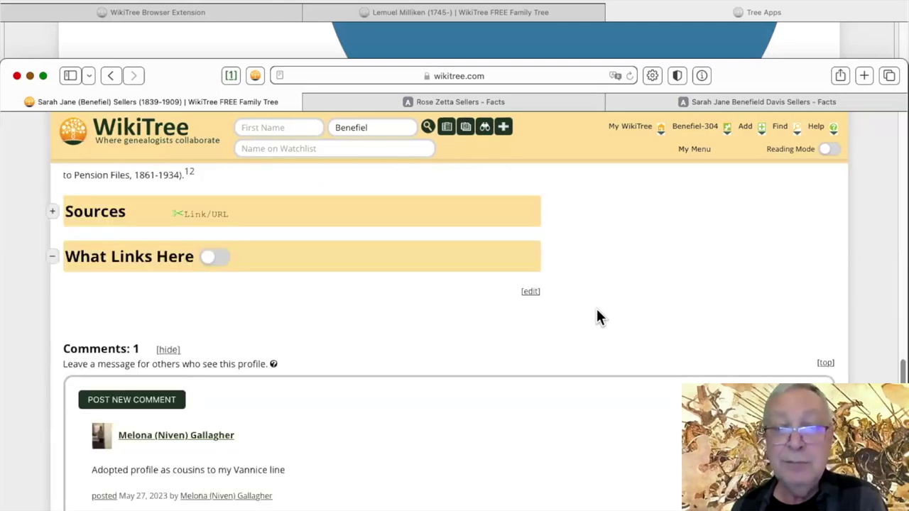
scroll(228, 376, up, 15)
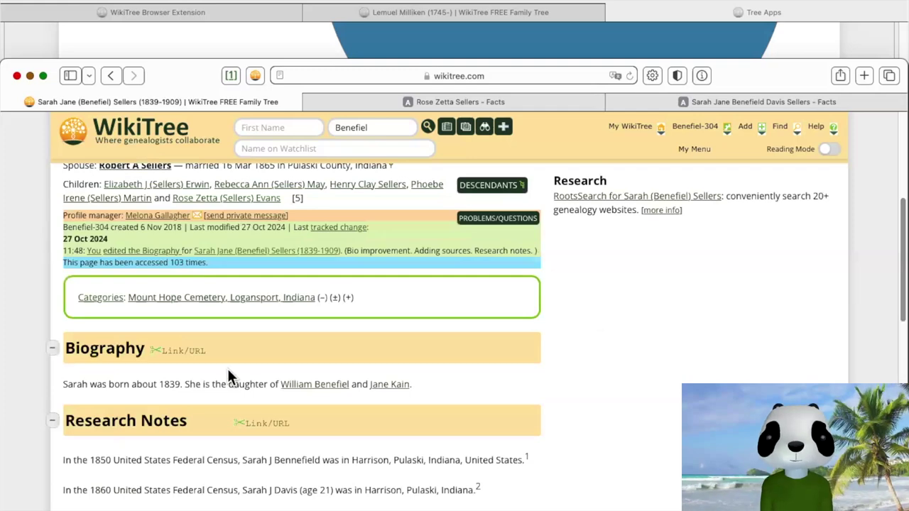
scroll(17, 391, up, 14)
scroll(51, 390, down, 3)
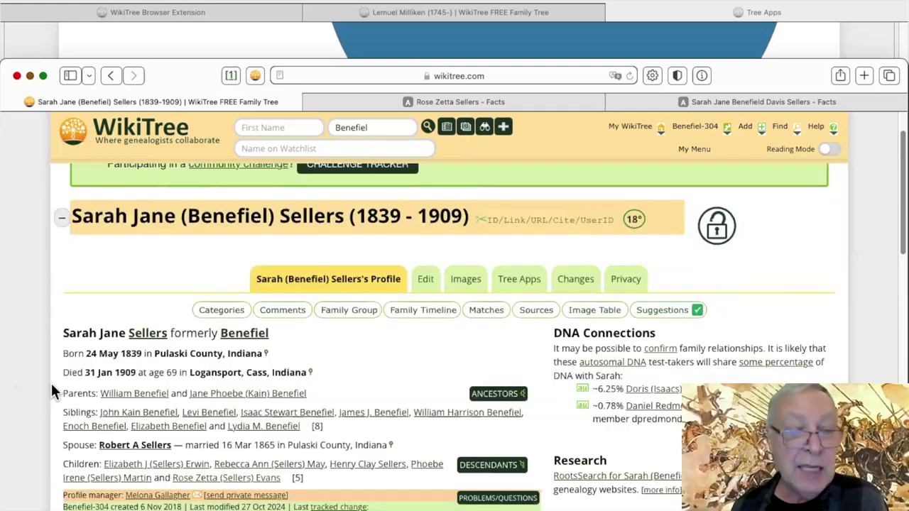
scroll(131, 369, down, 1)
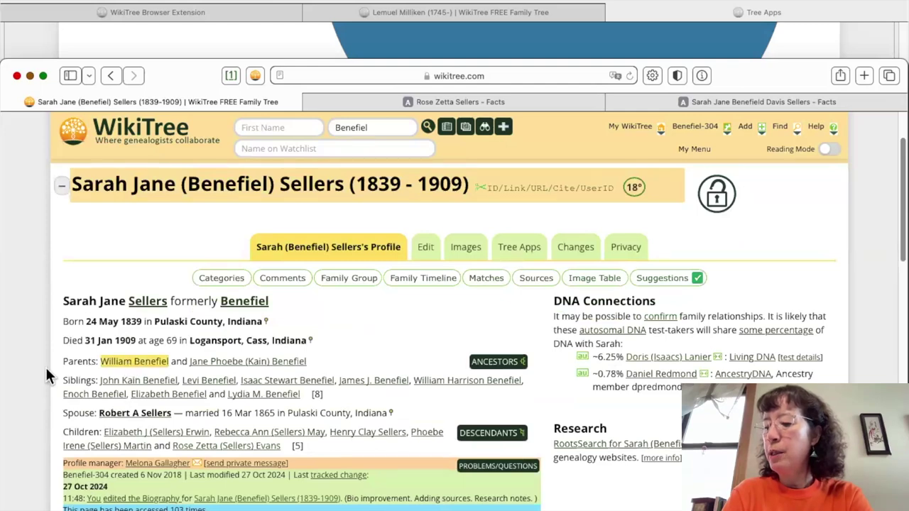
Preview and open the profile of her father, William Benefiel (1797–1870), from the Parents link.
mouse_move(131, 366)
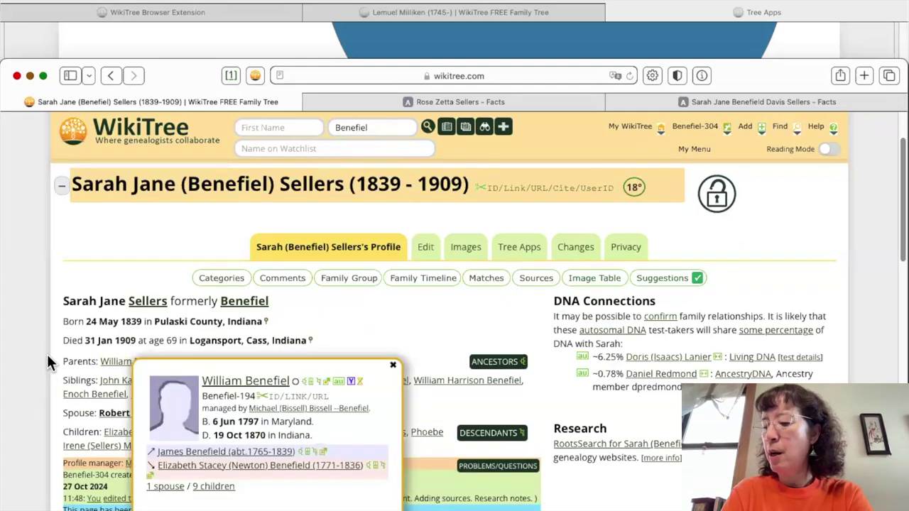
scroll(48, 356, down, 1)
scroll(47, 354, down, 2)
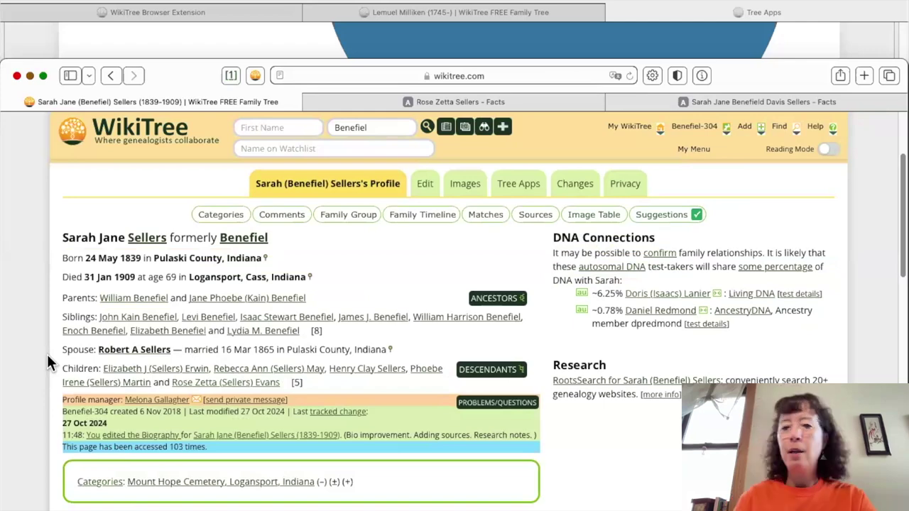
scroll(47, 354, down, 1)
scroll(42, 277, down, 1)
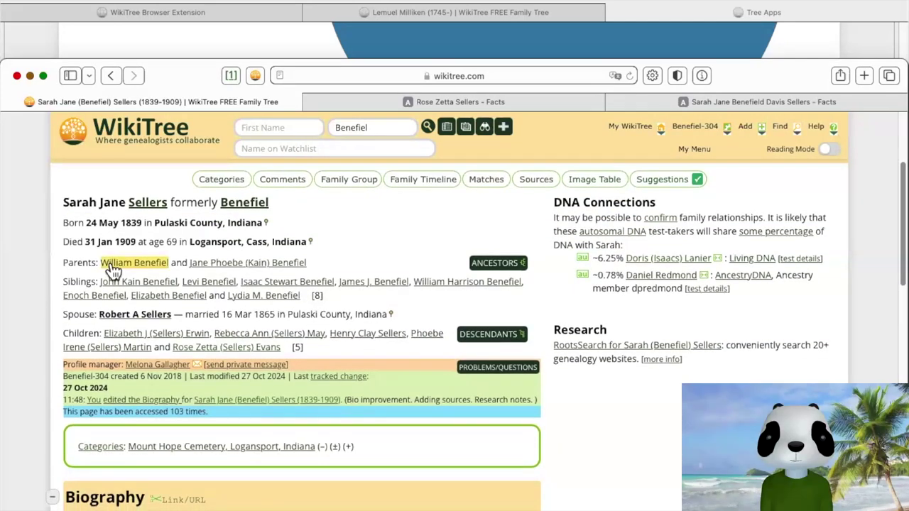
mouse_move(112, 270)
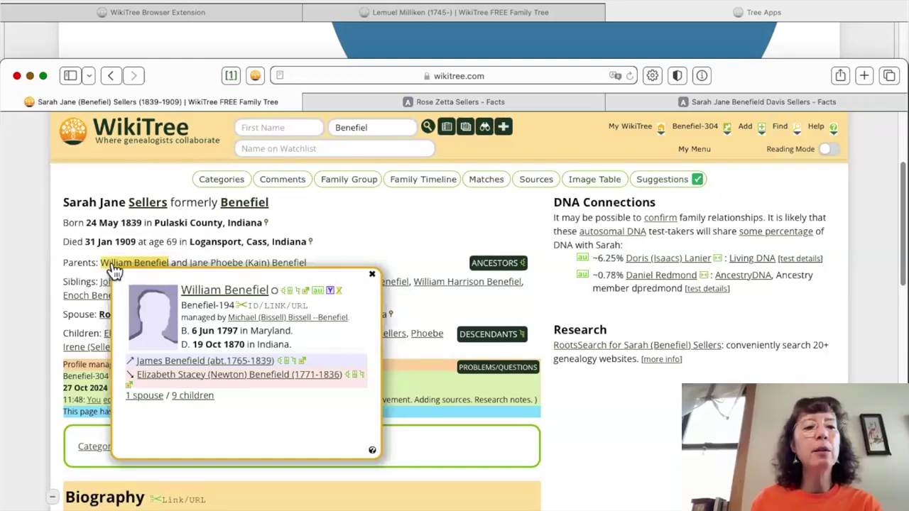
click(116, 264)
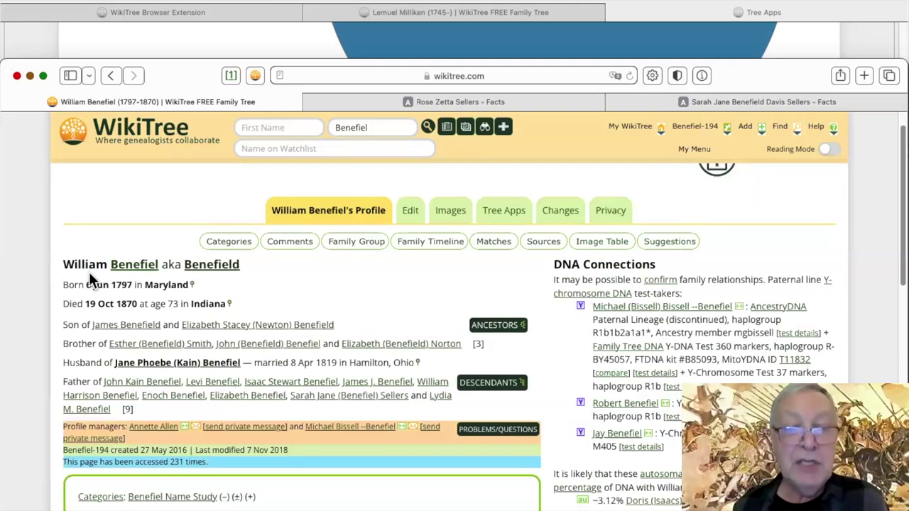
scroll(379, 272, down, 2)
mouse_move(379, 270)
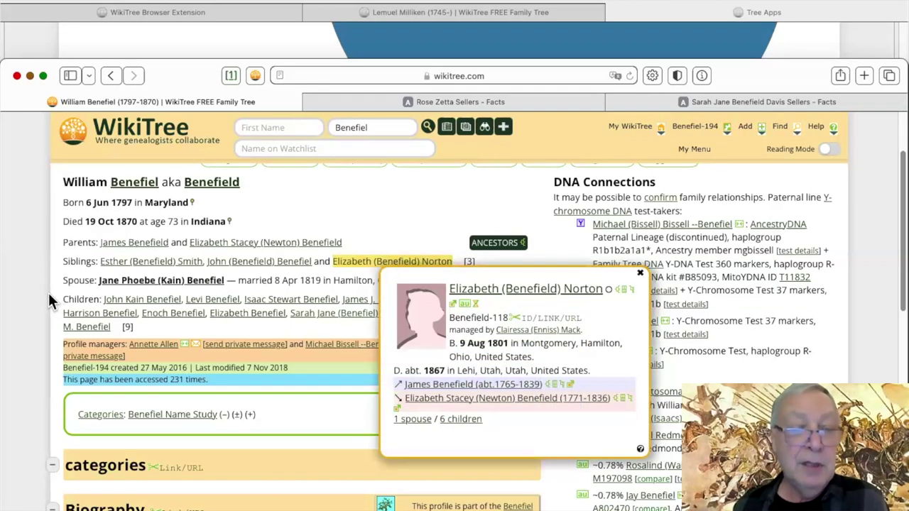
scroll(49, 292, down, 1)
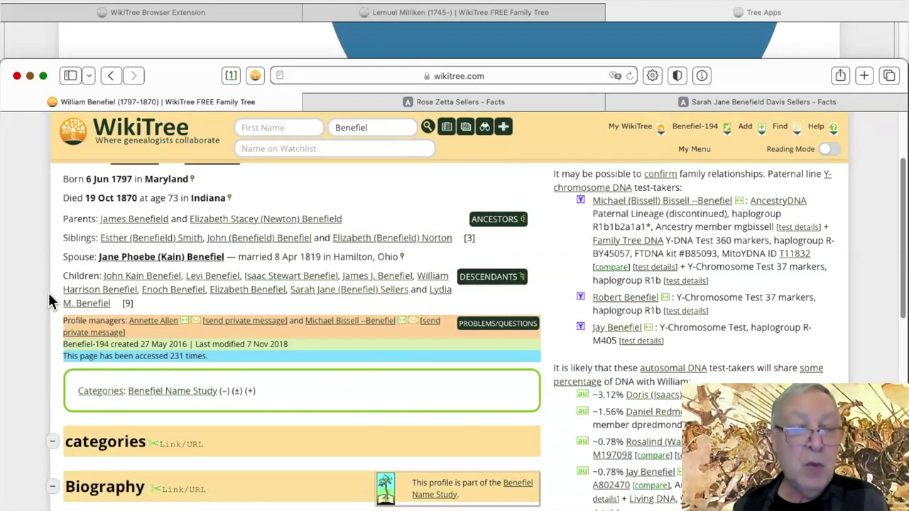
scroll(49, 293, down, 3)
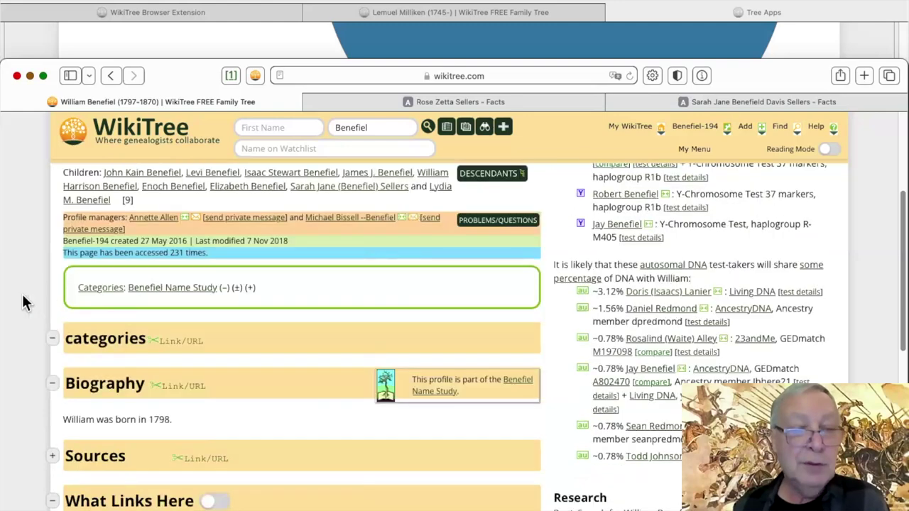
scroll(23, 302, down, 2)
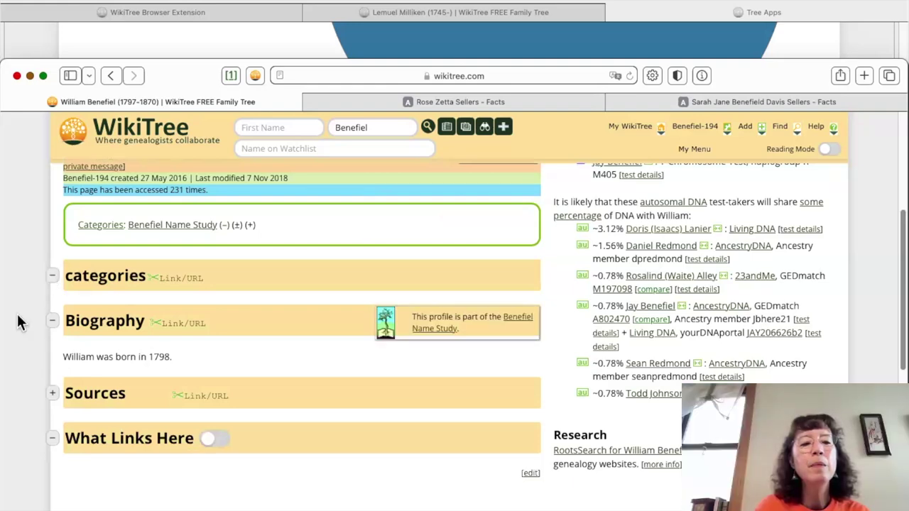
scroll(18, 323, down, 2)
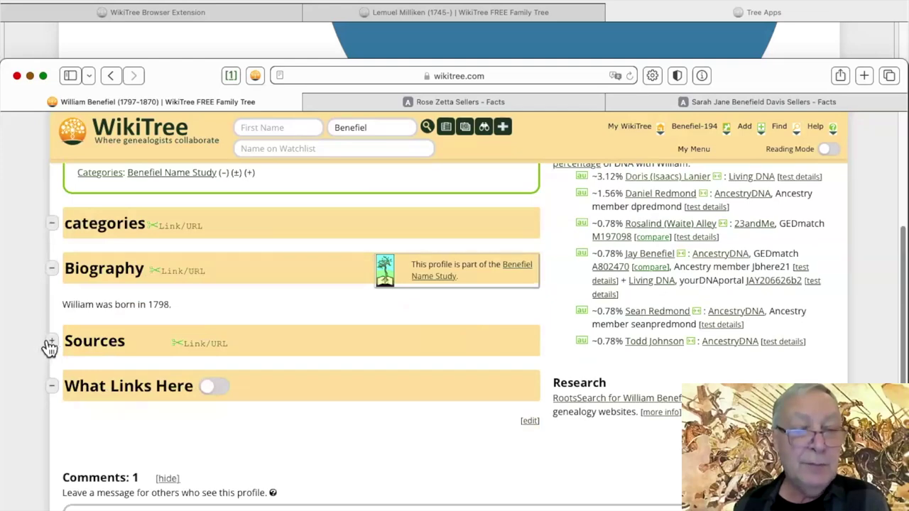
click(49, 346)
Review the Find A Grave and 1850 census citations listed under Sources.
scroll(42, 334, down, 4)
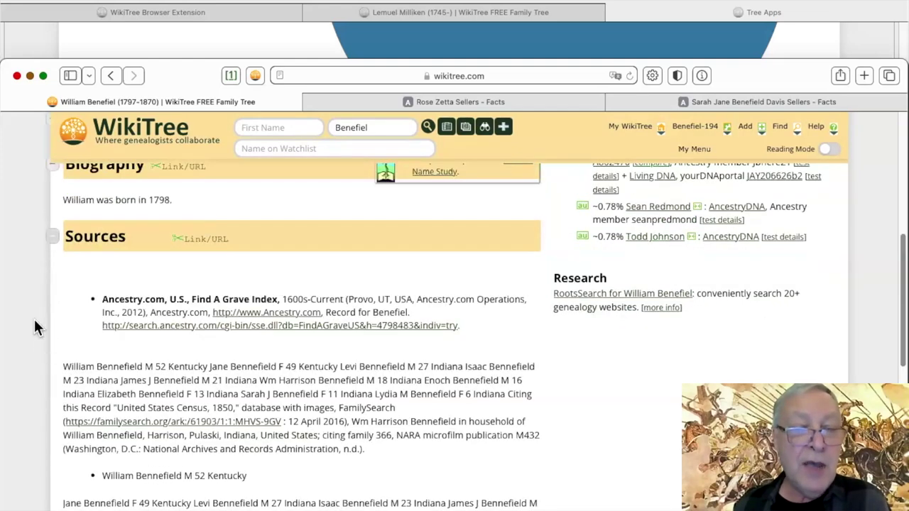
scroll(36, 323, down, 4)
scroll(34, 326, down, 1)
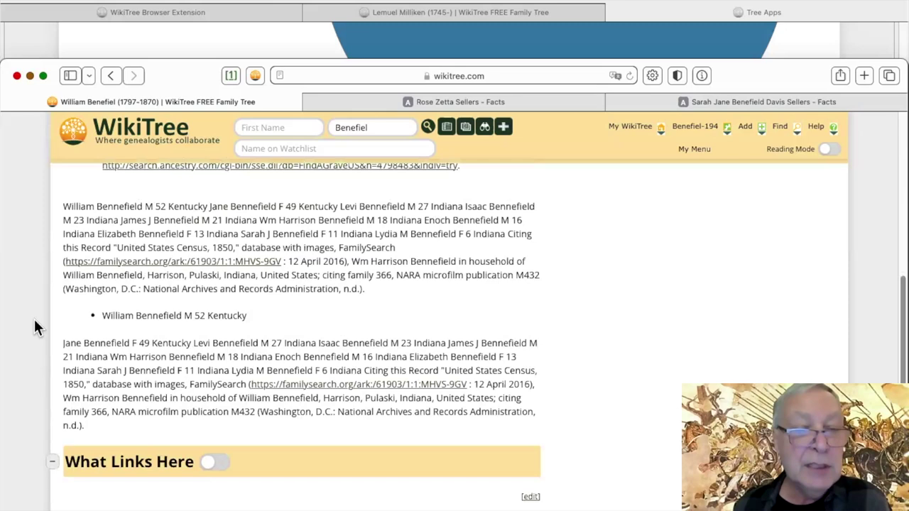
scroll(34, 326, down, 1)
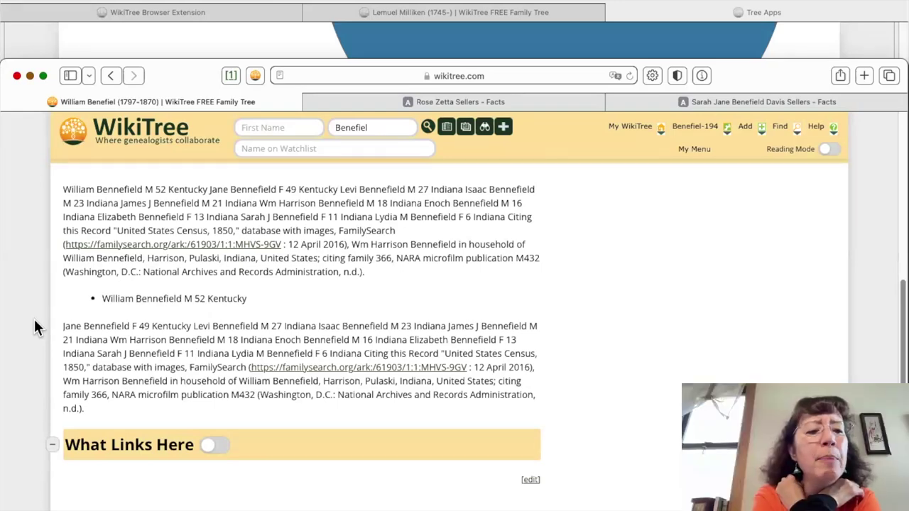
scroll(35, 326, up, 2)
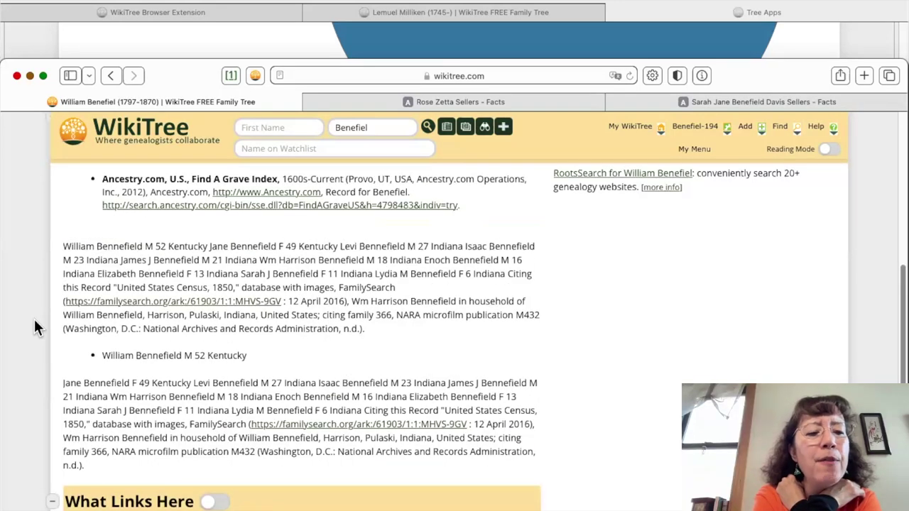
scroll(36, 327, up, 5)
scroll(34, 326, up, 4)
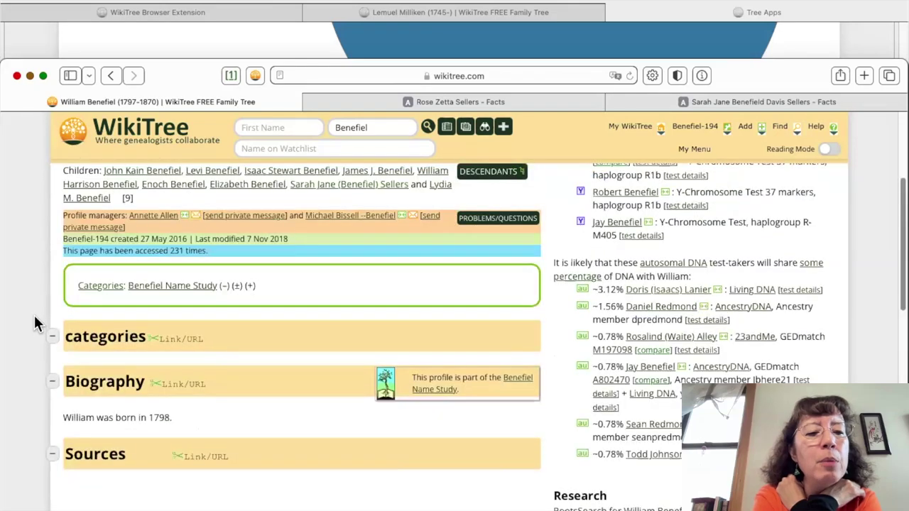
scroll(35, 323, up, 5)
scroll(36, 324, down, 1)
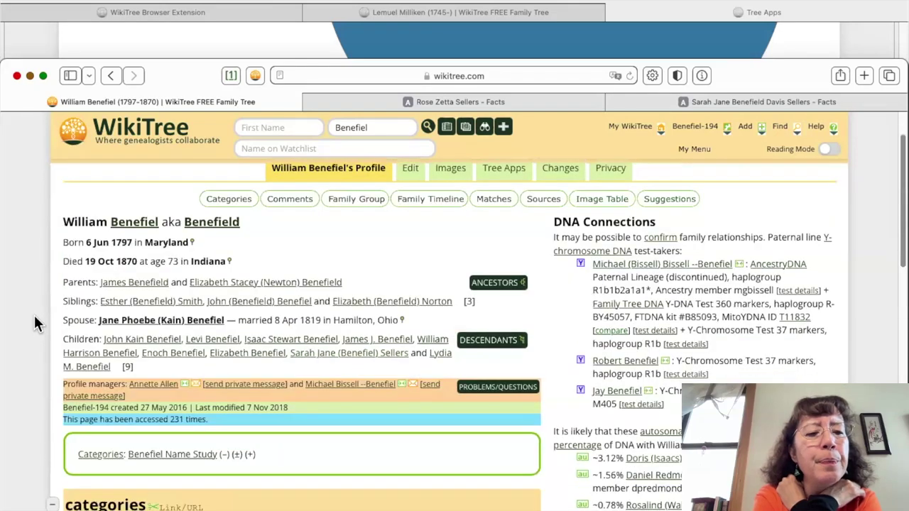
scroll(34, 321, down, 5)
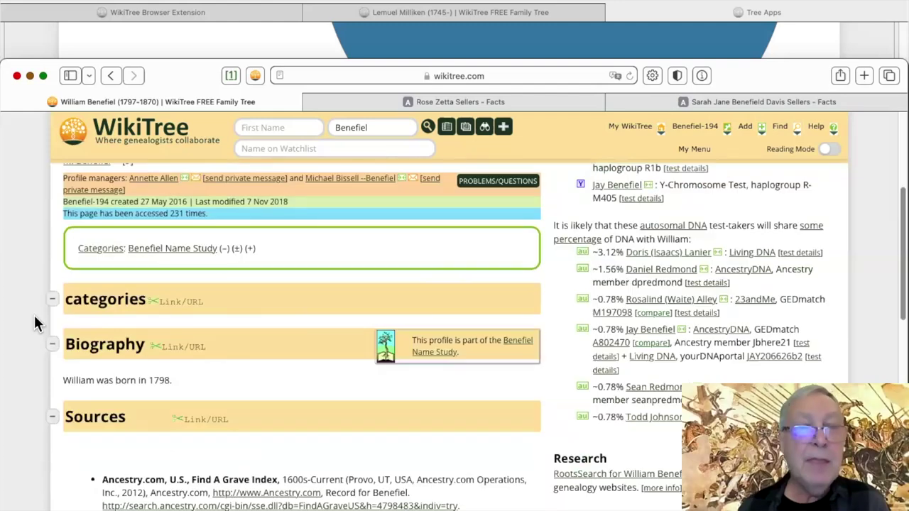
scroll(34, 320, up, 6)
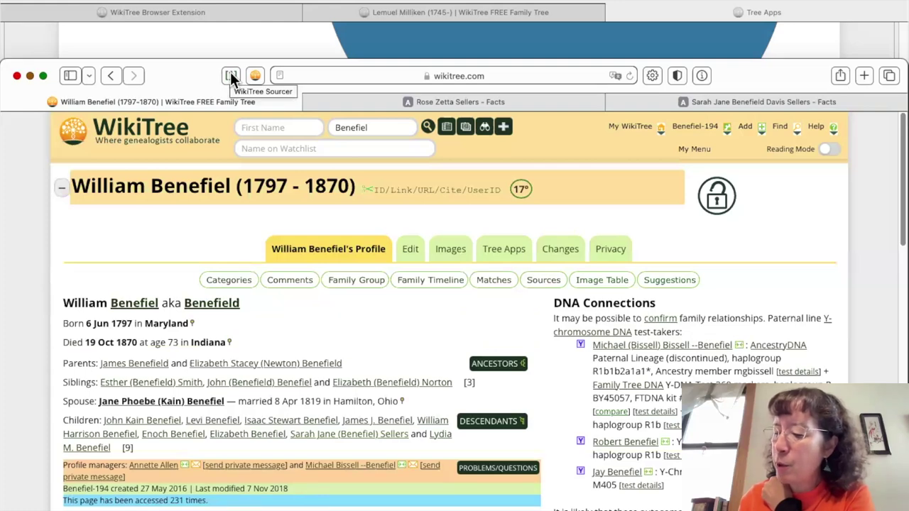
click(231, 76)
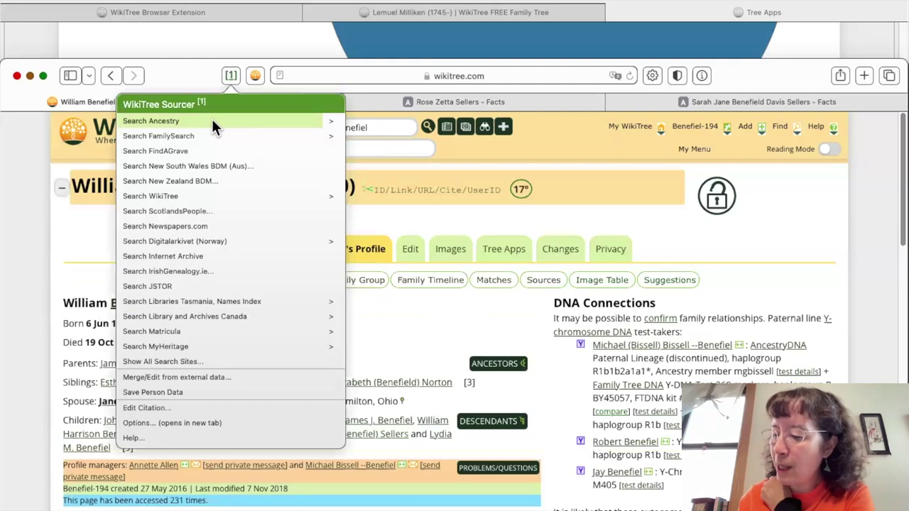
key(Return)
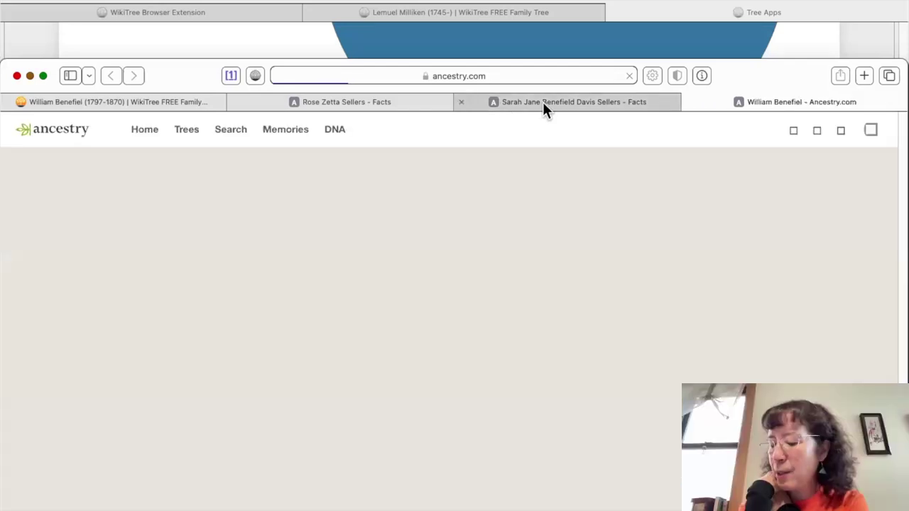
key(ctrl+shift+Tab)
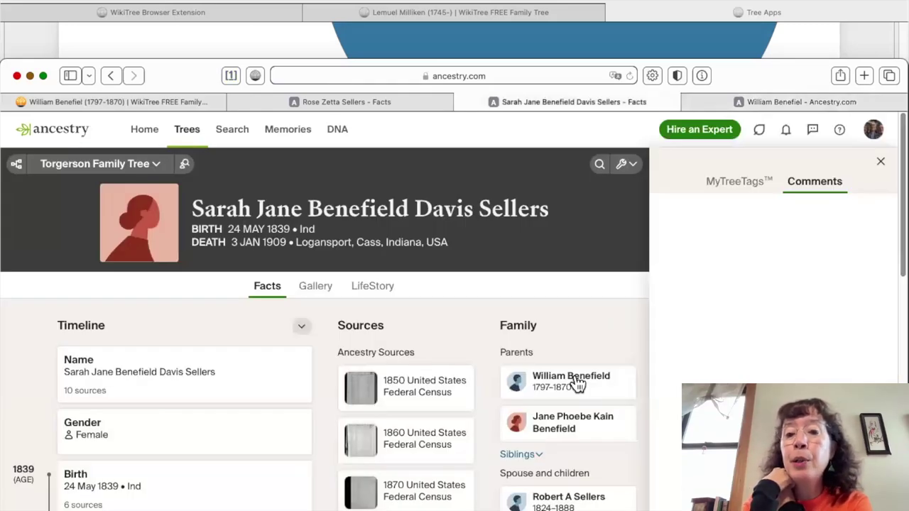
click(586, 383)
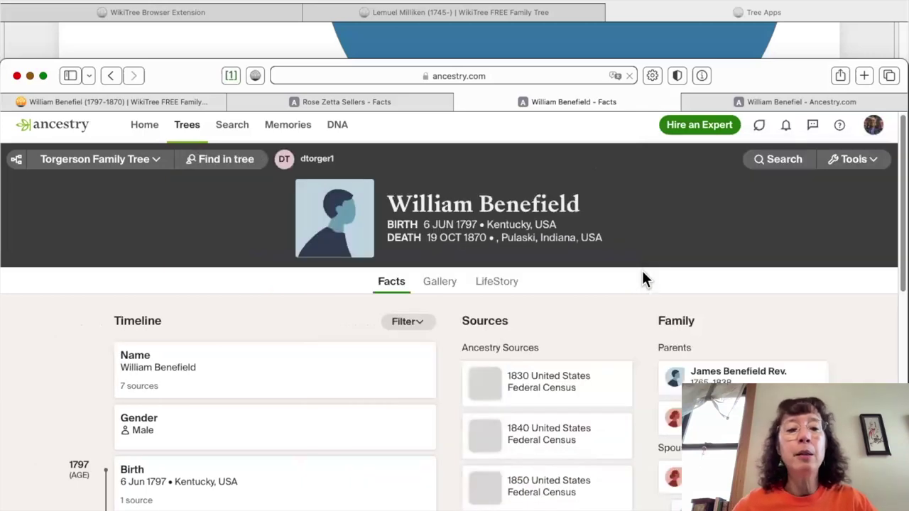
scroll(642, 272, down, 5)
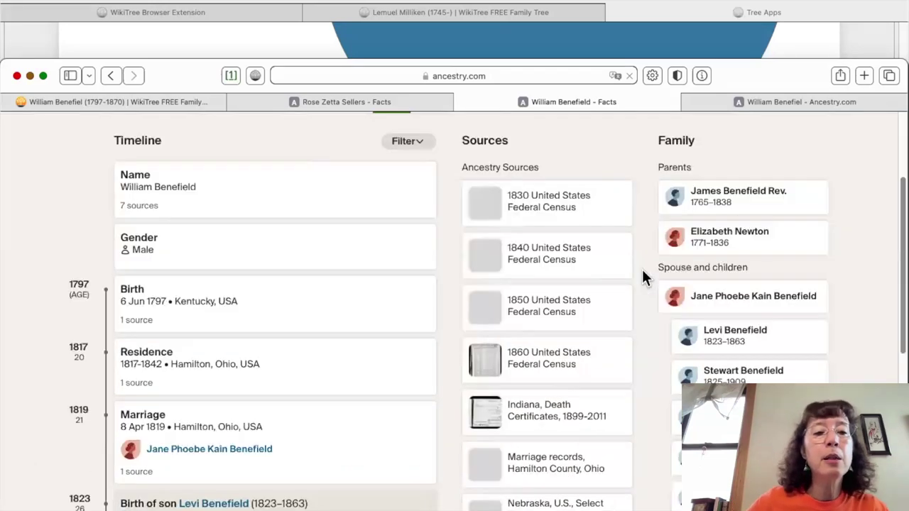
scroll(641, 276, down, 2)
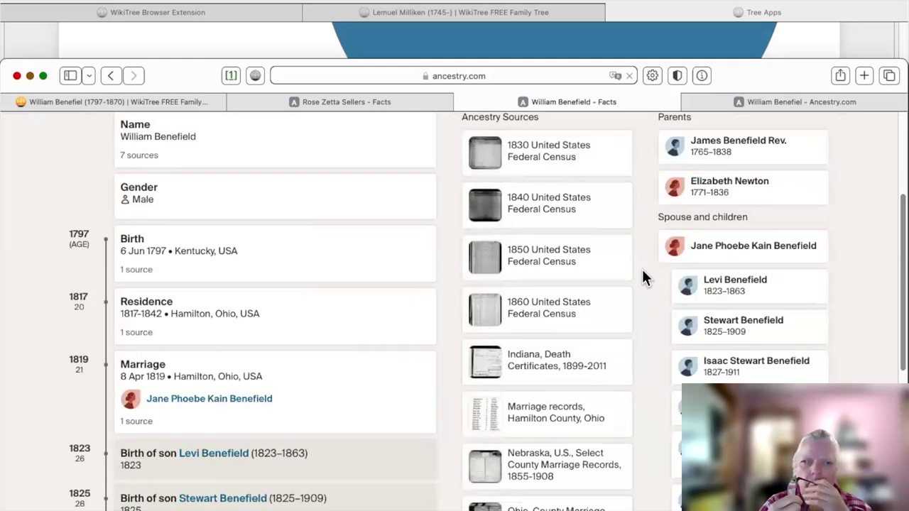
scroll(642, 277, up, 1)
scroll(642, 270, down, 2)
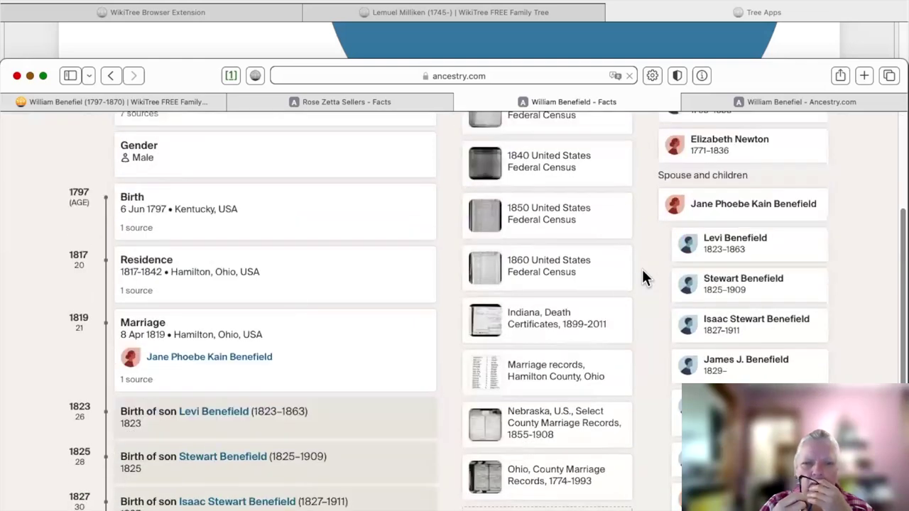
scroll(619, 279, down, 1)
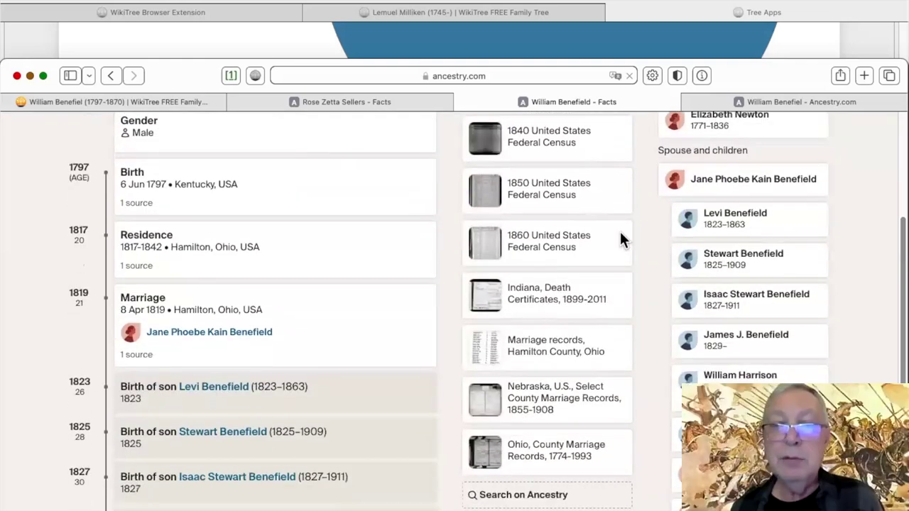
scroll(619, 234, down, 4)
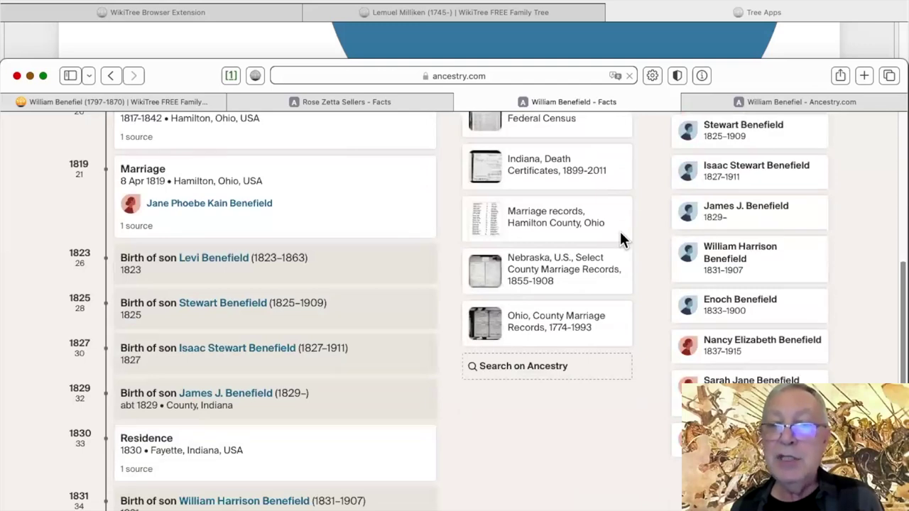
scroll(620, 232, up, 5)
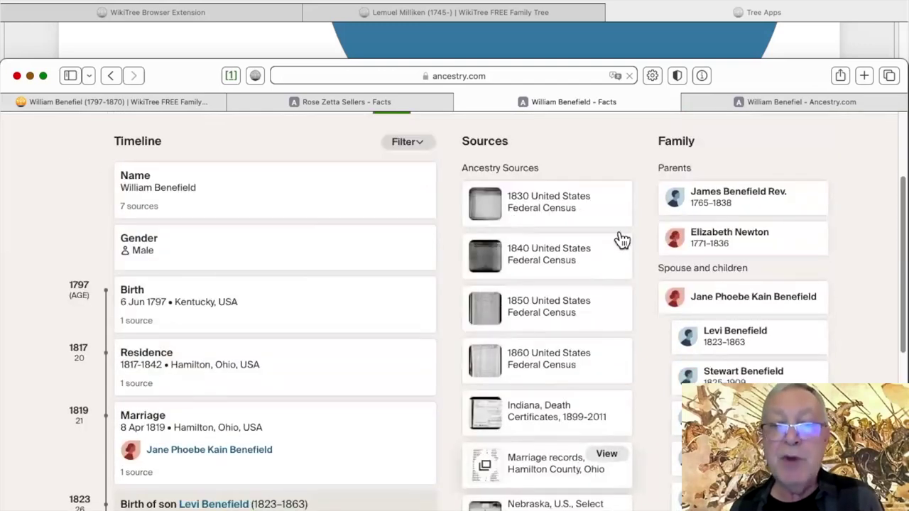
scroll(621, 240, up, 3)
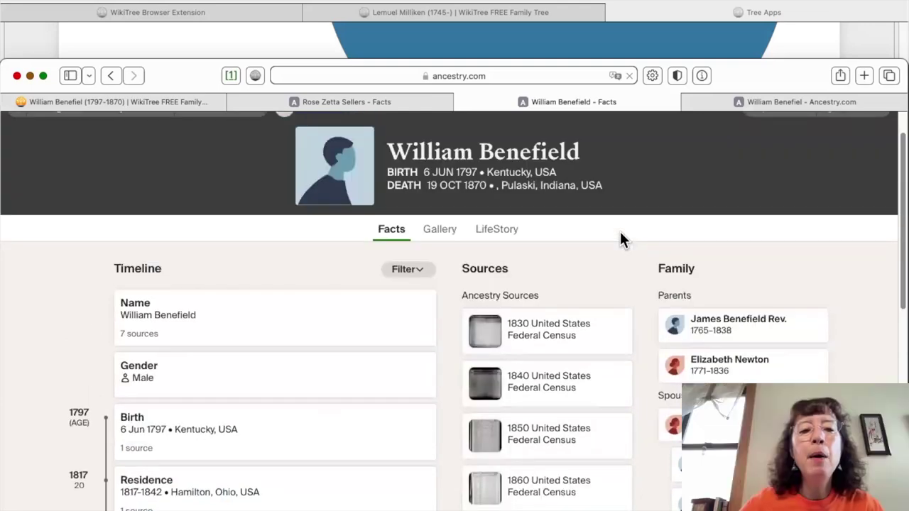
scroll(620, 232, down, 1)
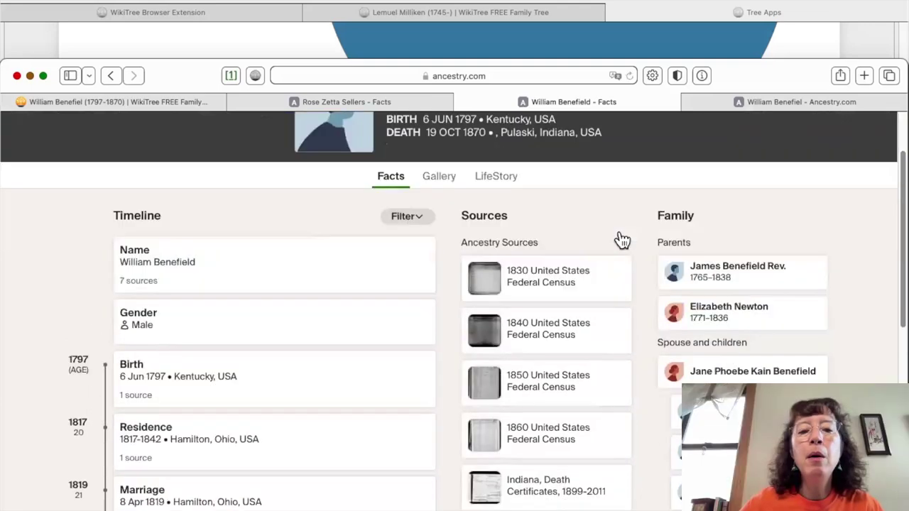
scroll(621, 239, down, 3)
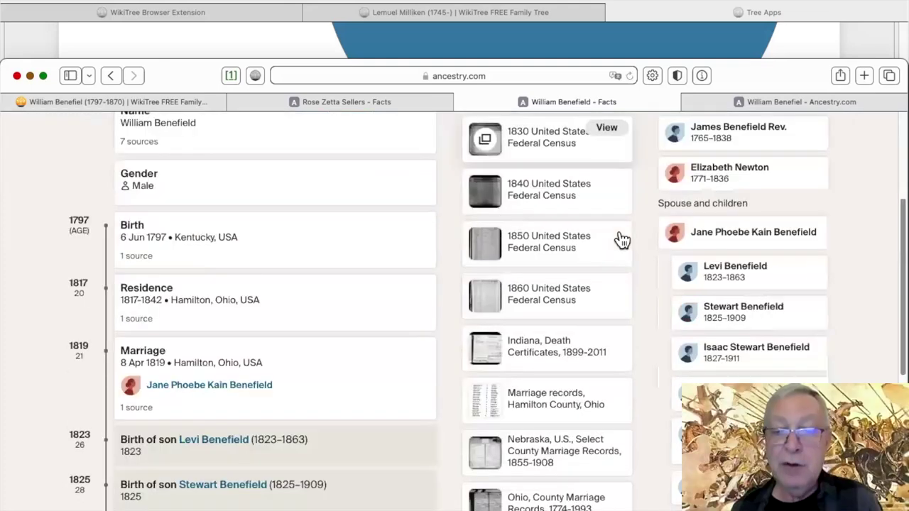
Copy his eight Ancestry citations with WikiTree Sourcer and open William Benefiel's WikiTree profile for editing.
scroll(621, 240, down, 3)
scroll(319, 148, up, 8)
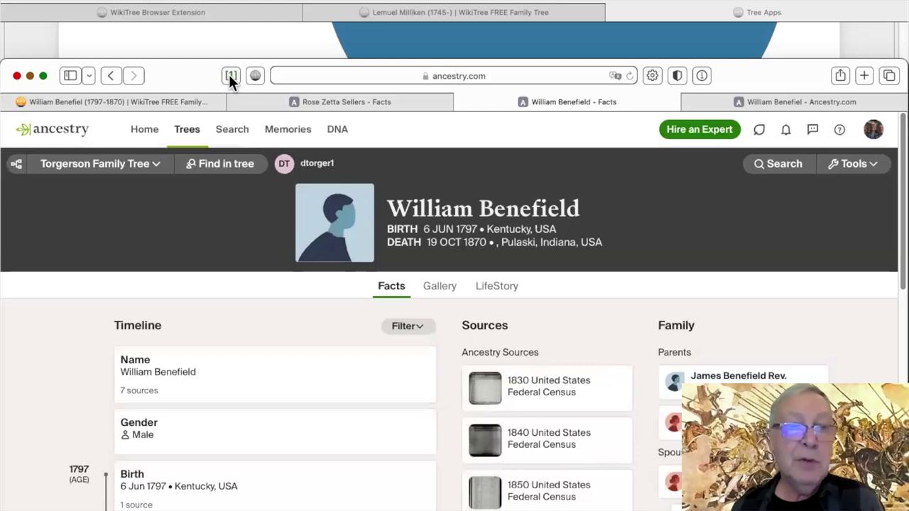
click(229, 76)
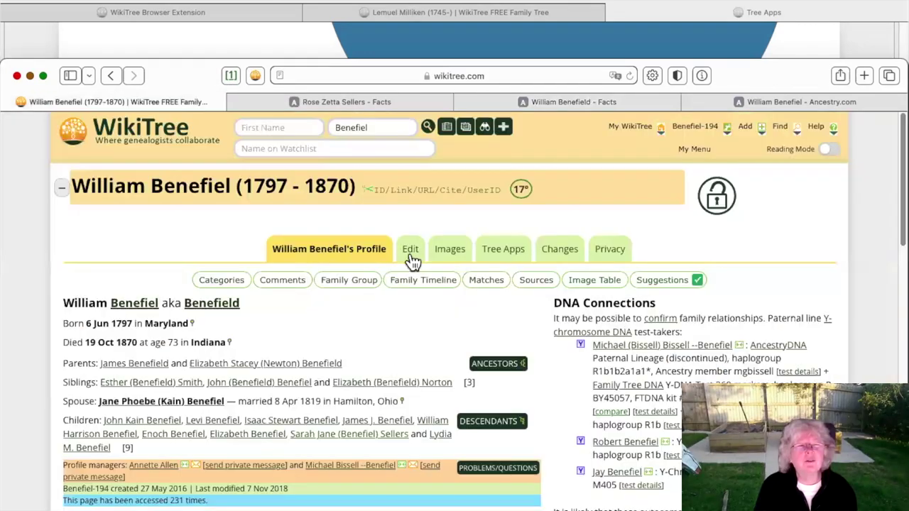
click(413, 260)
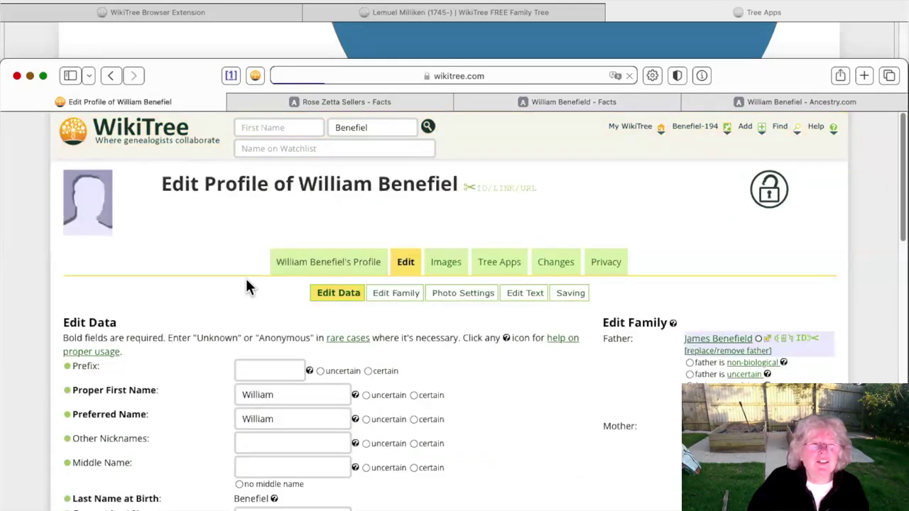
Remove the stray categories line and extra blank line, and start a '== Research Not' heading.
scroll(245, 285, down, 10)
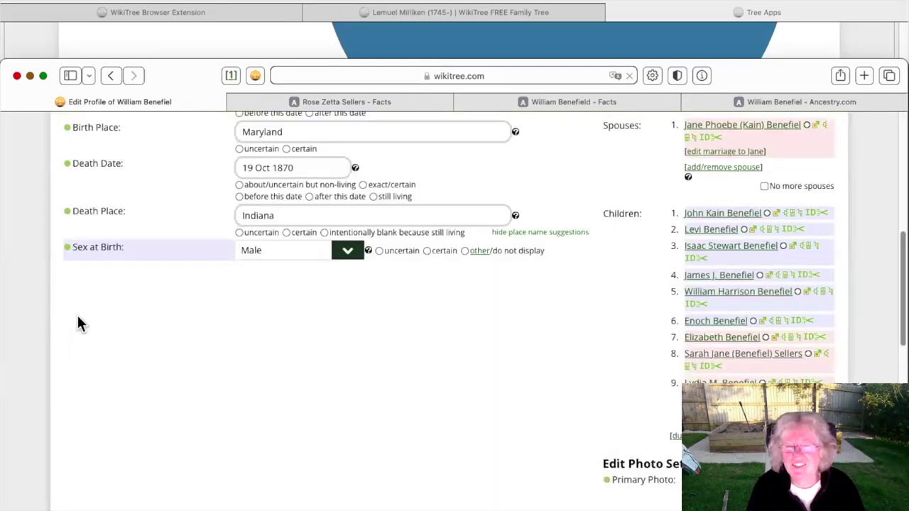
scroll(36, 351, down, 7)
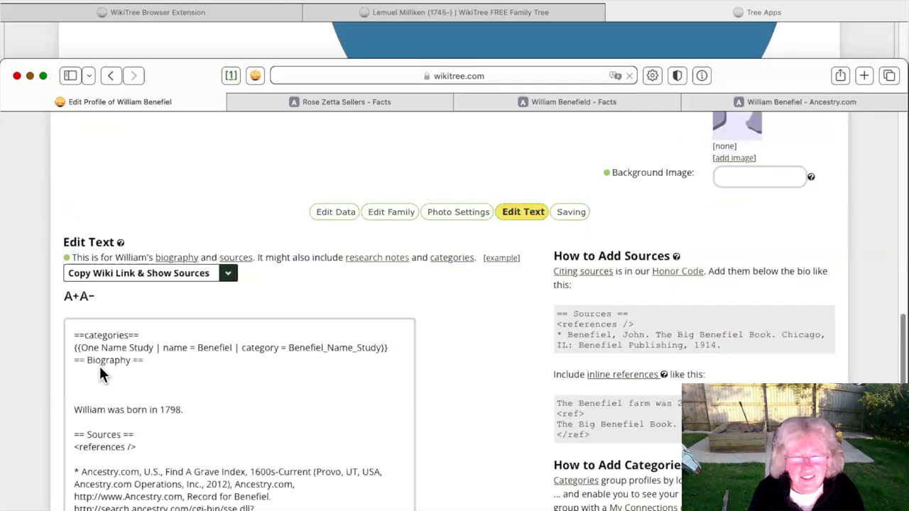
click(131, 326)
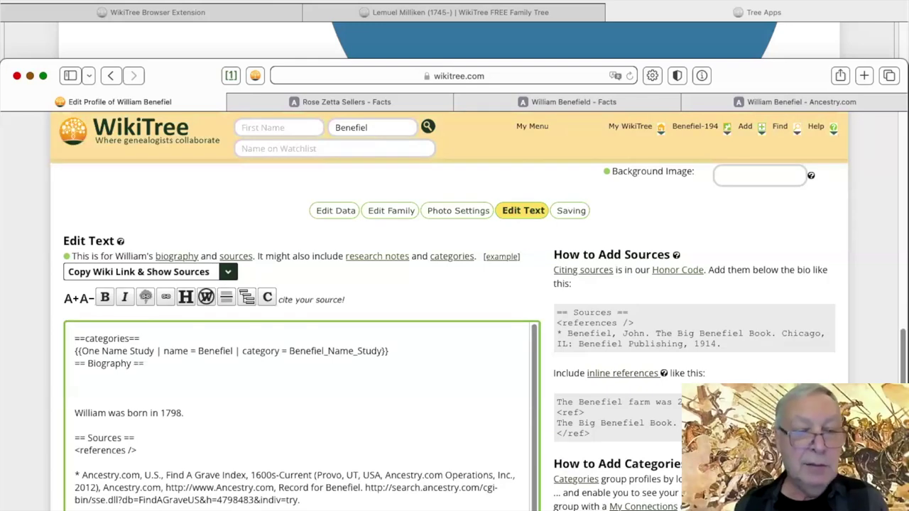
key(BackSpace)
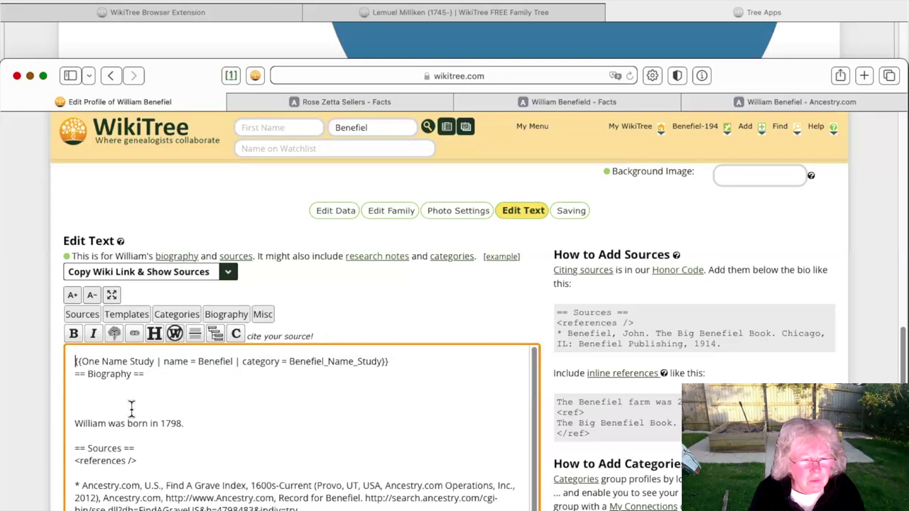
key(Down)
key(Down)
key(Down)
key(Down)
key(BackSpace)
key(BackSpace)
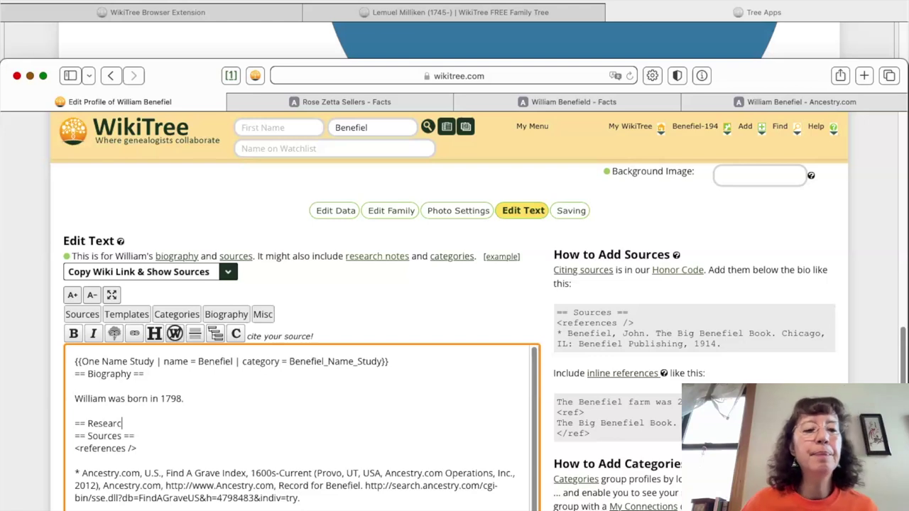
text(h Not)
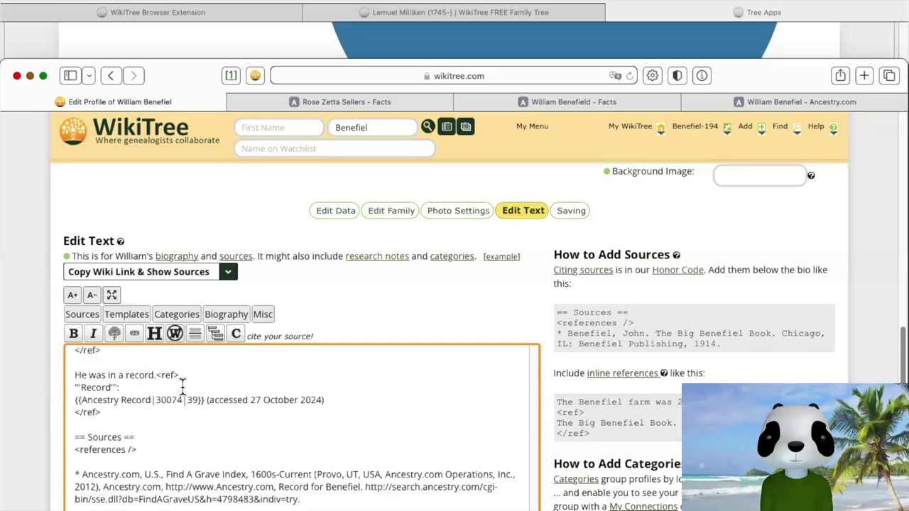
scroll(158, 447, down, 1)
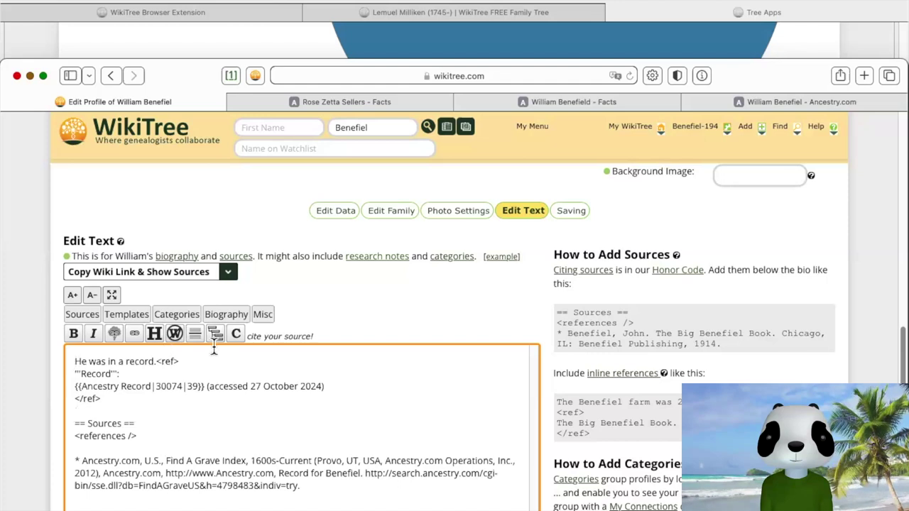
Delete the placeholder reference block and add a blank line under Research Notes.
key(shift+Up)
key(shift+Up)
key(shift+Up)
key(shift+Up)
key(shift+Up)
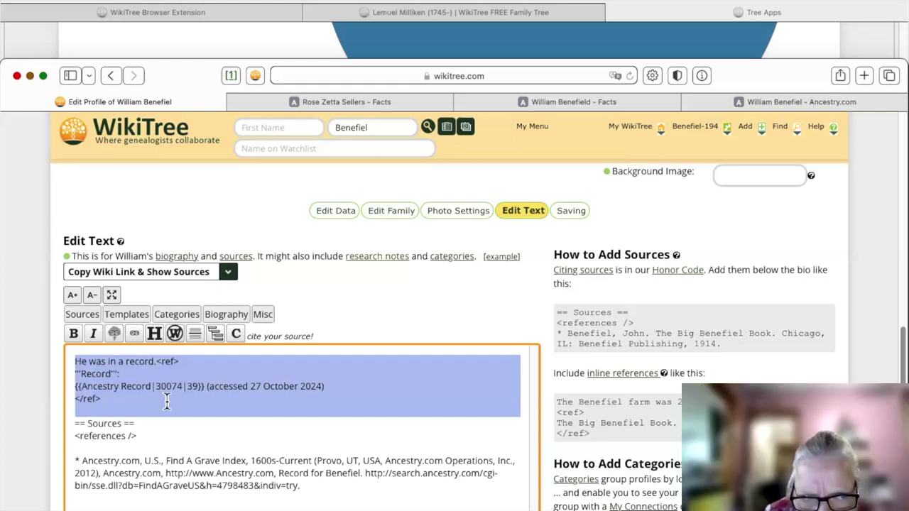
key(BackSpace)
scroll(166, 398, up, 2)
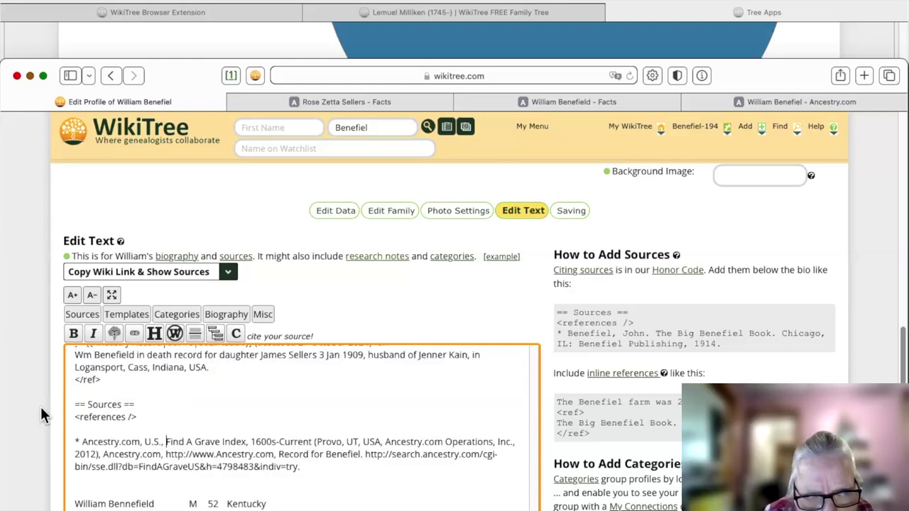
scroll(40, 406, down, 1)
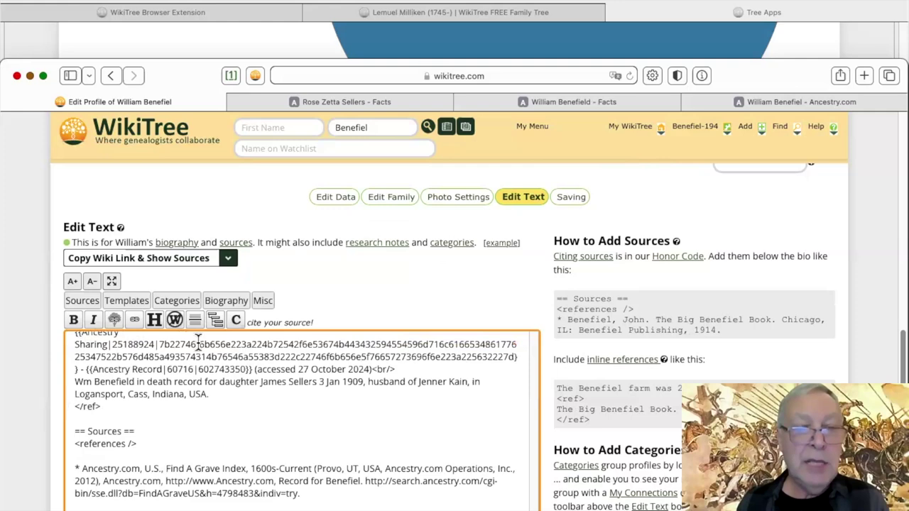
scroll(198, 342, down, 5)
scroll(198, 342, up, 2)
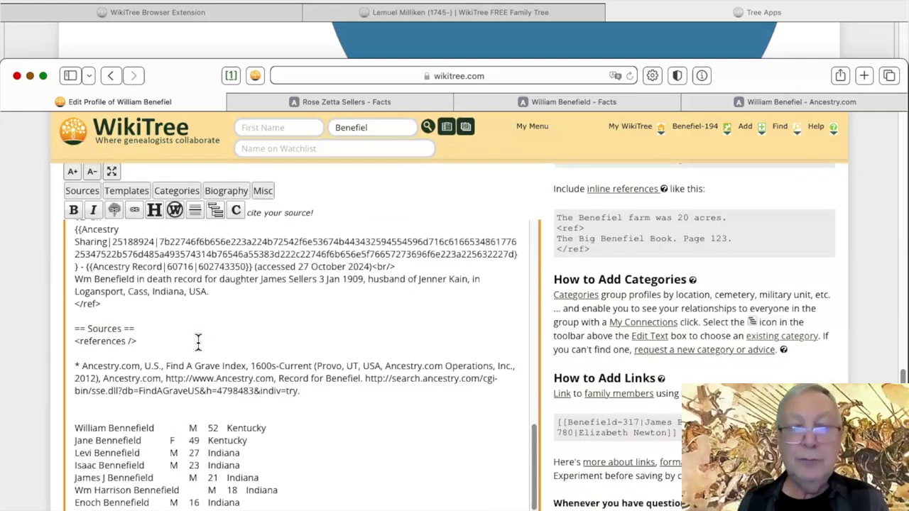
scroll(198, 342, up, 10)
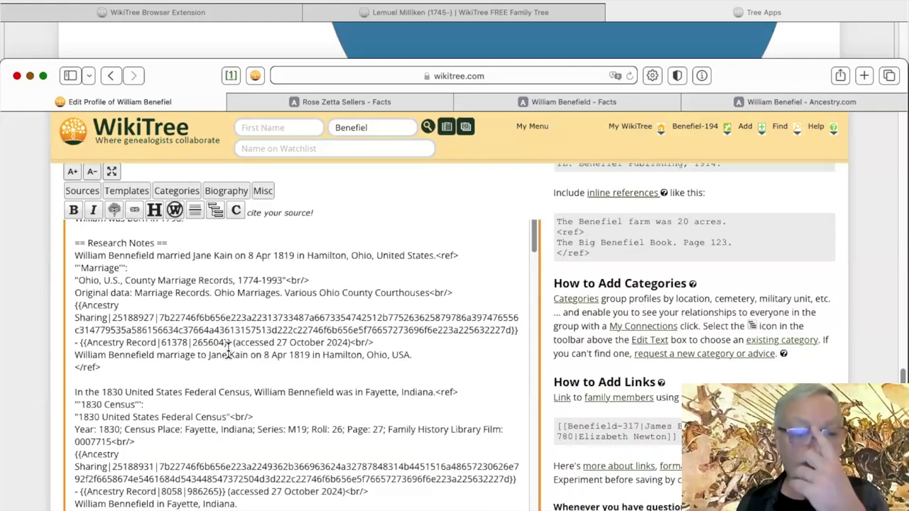
scroll(192, 284, up, 1)
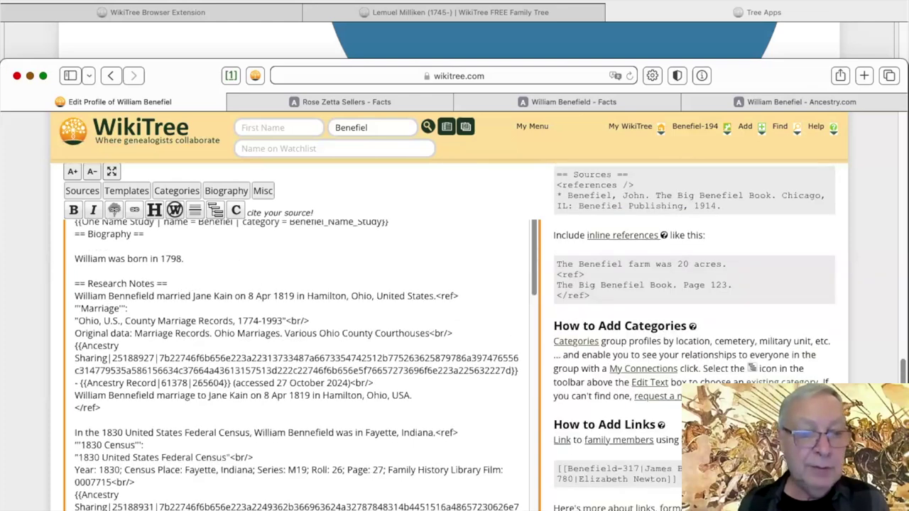
key(Return)
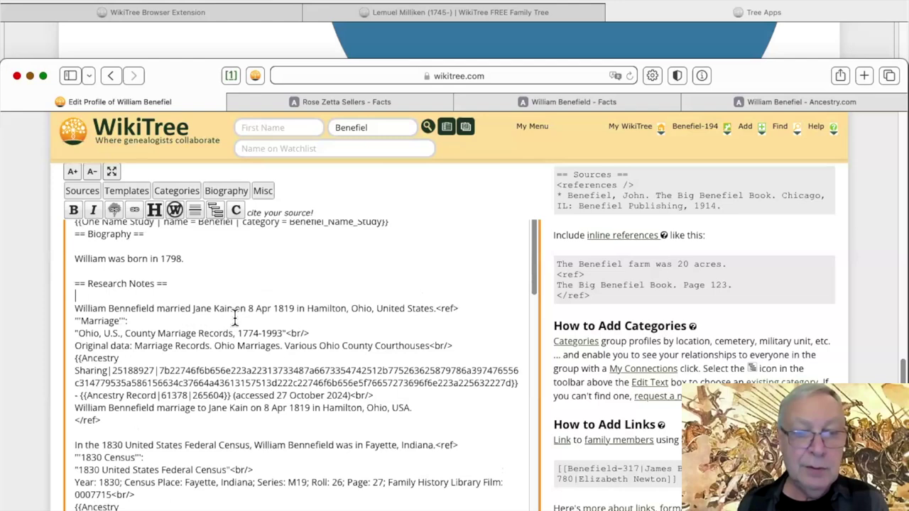
Scroll to the daughter's death citation and place the cursor after 'James' in its title.
scroll(234, 317, down, 2)
scroll(235, 318, down, 1)
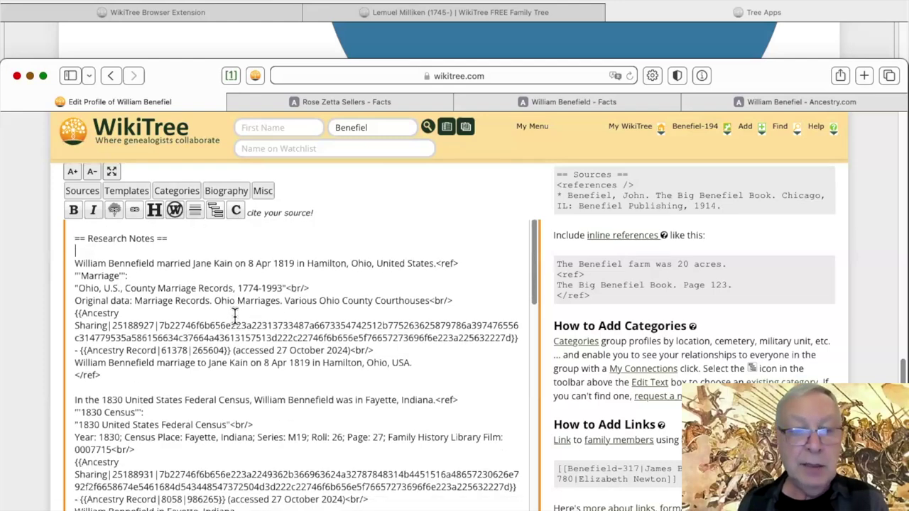
scroll(235, 314, down, 1)
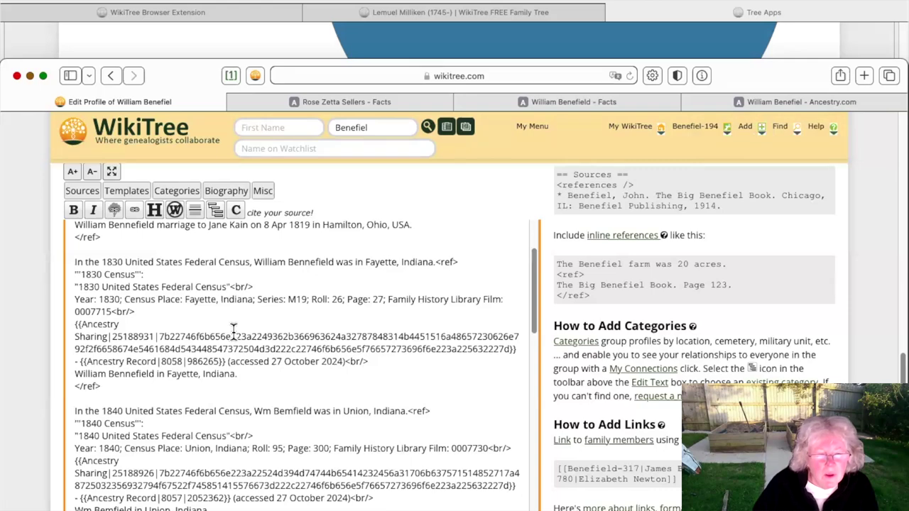
scroll(272, 327, down, 1)
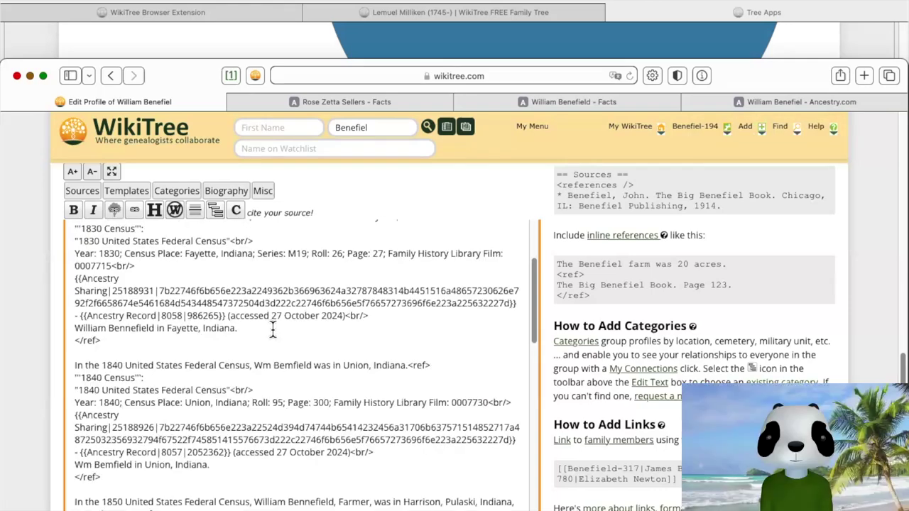
scroll(272, 329, down, 1)
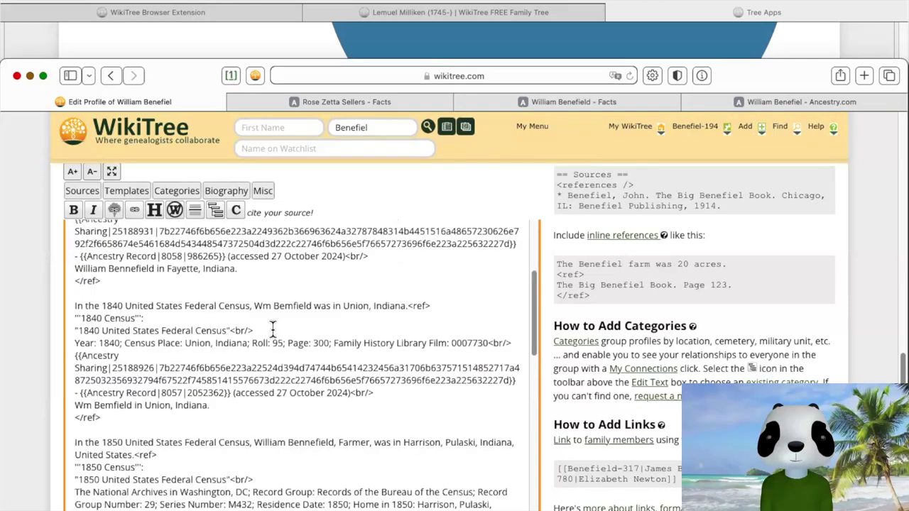
scroll(272, 327, down, 1)
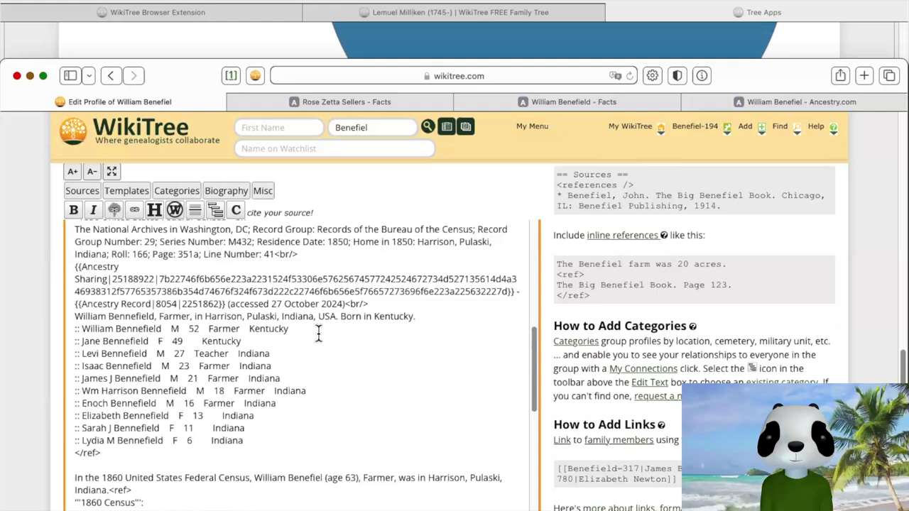
scroll(318, 334, down, 6)
scroll(318, 334, down, 1)
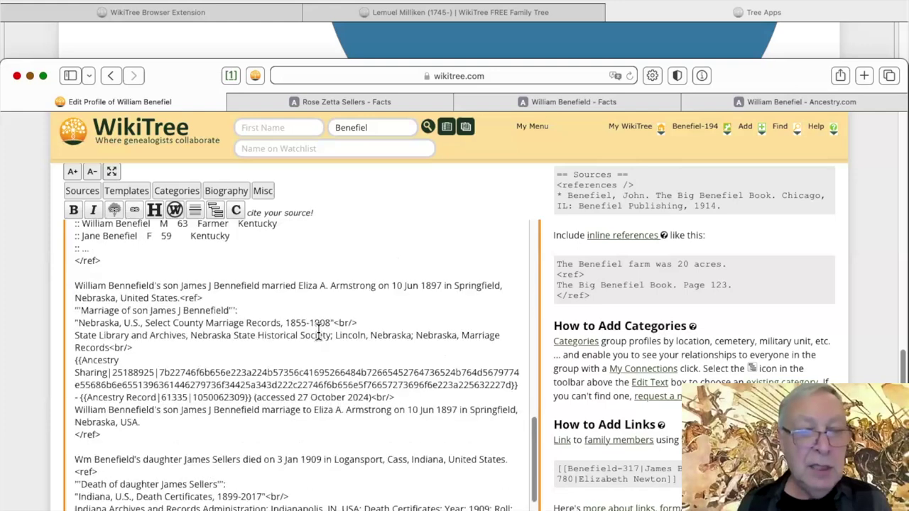
scroll(318, 333, down, 1)
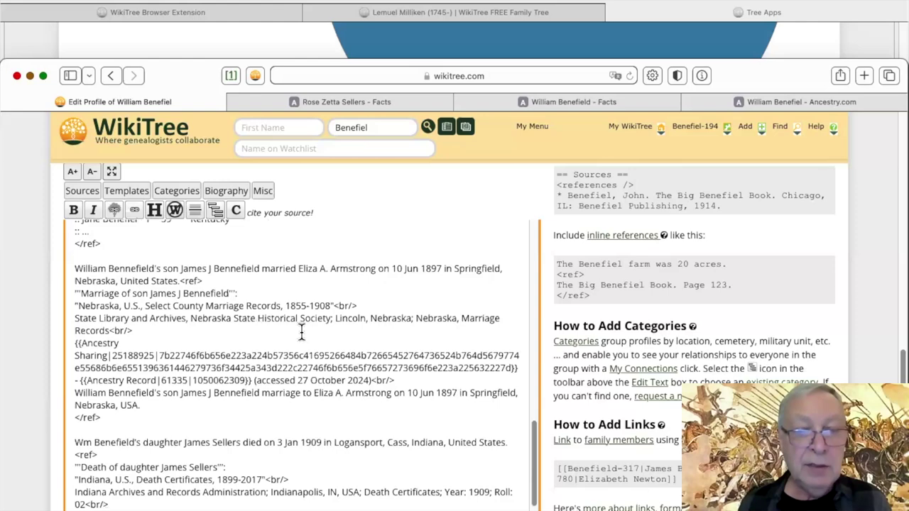
scroll(301, 332, down, 1)
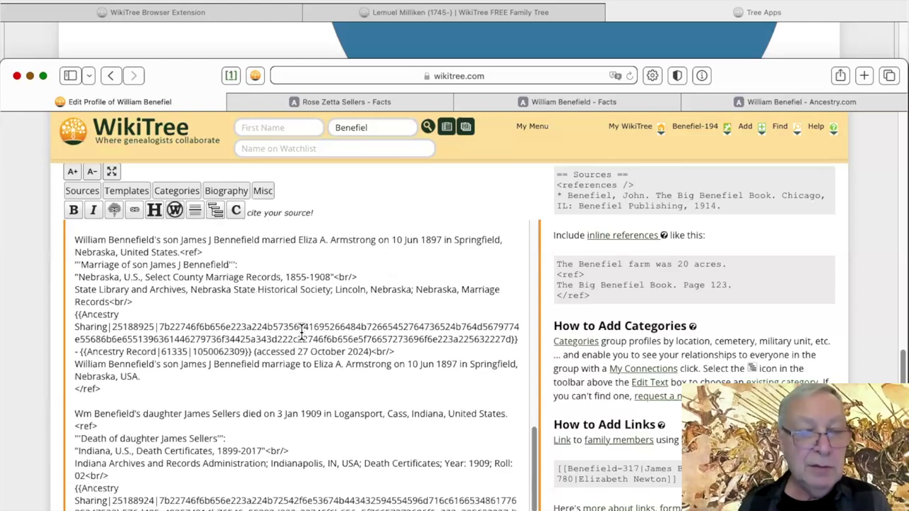
scroll(301, 332, down, 1)
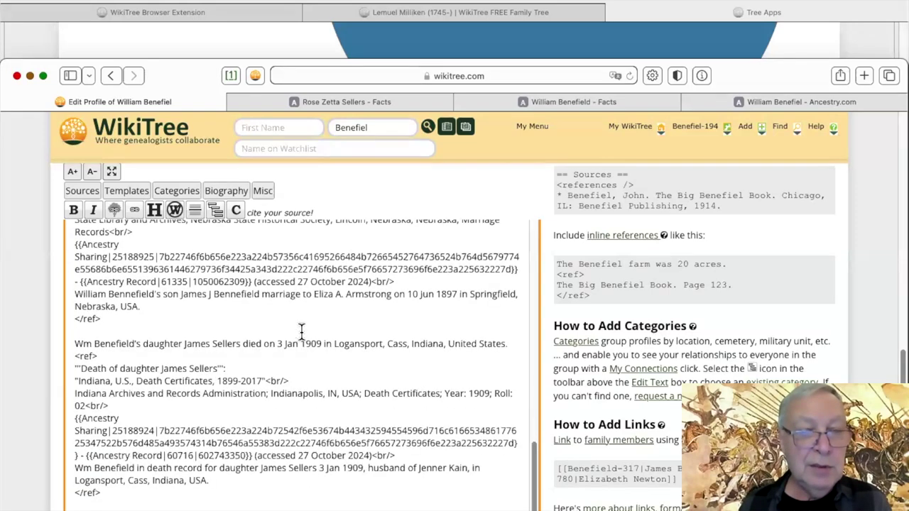
scroll(301, 332, down, 1)
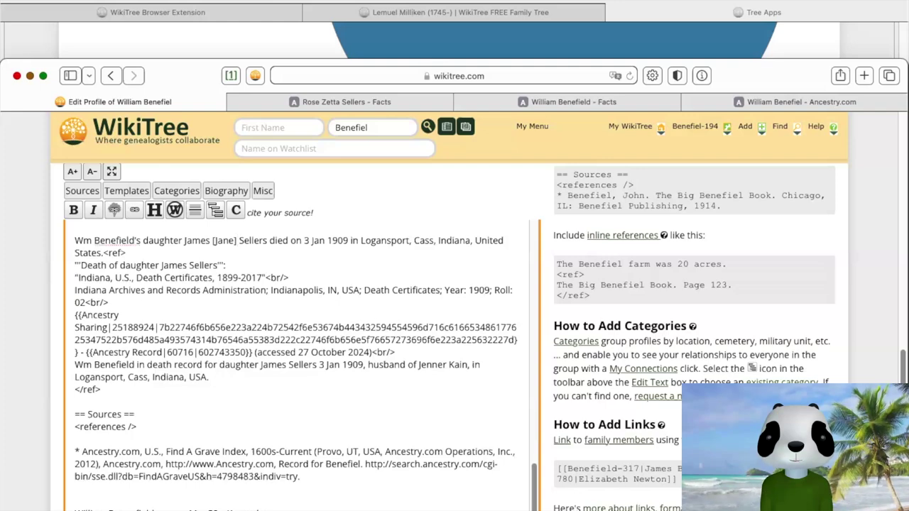
click(187, 265)
Insert '[Jane]' after 'James' in the daughter's death citation and leave the edit as a draft.
text([Jane])
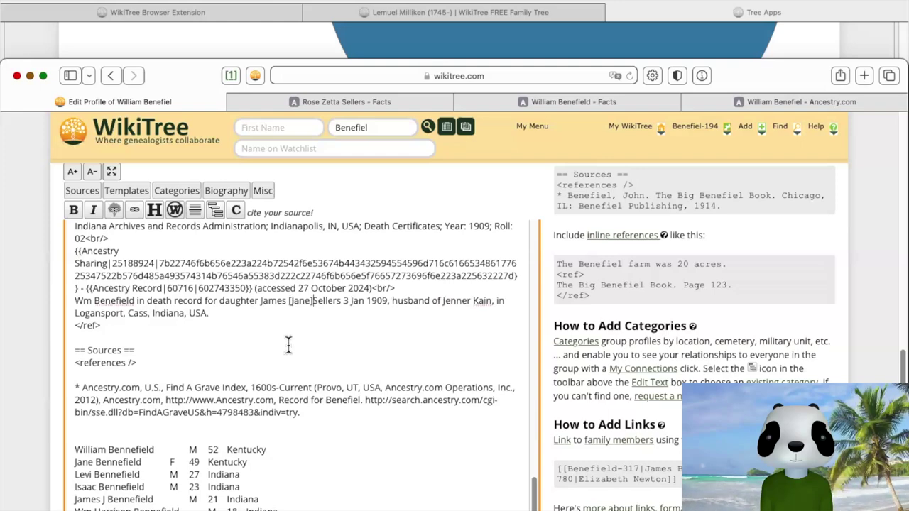
scroll(288, 345, down, 4)
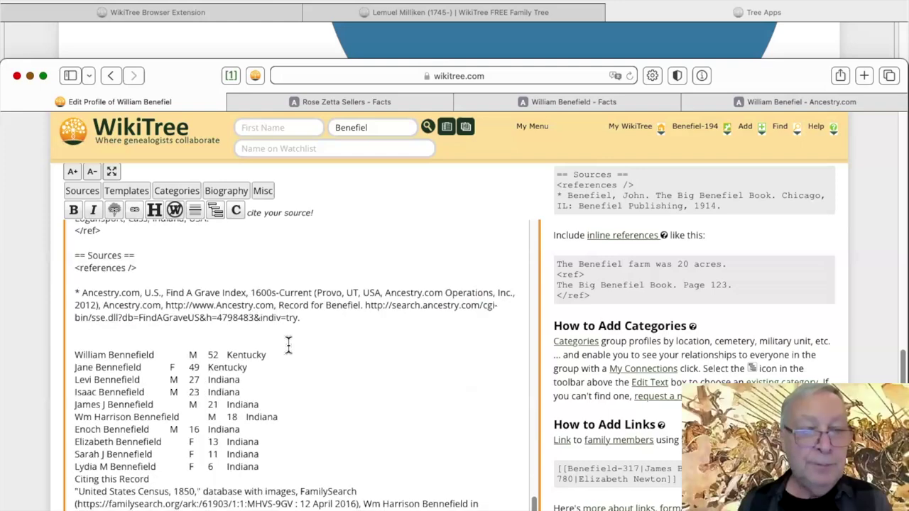
scroll(288, 345, down, 1)
scroll(288, 344, up, 1)
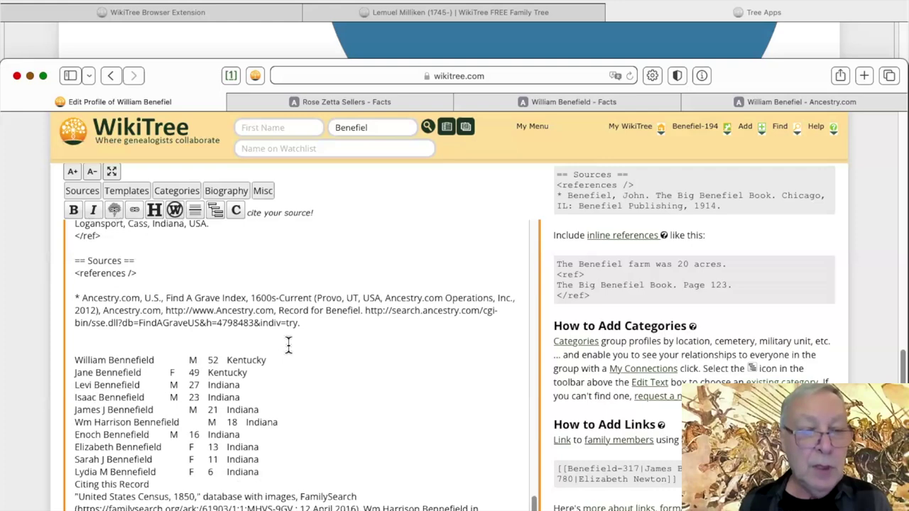
scroll(289, 344, up, 5)
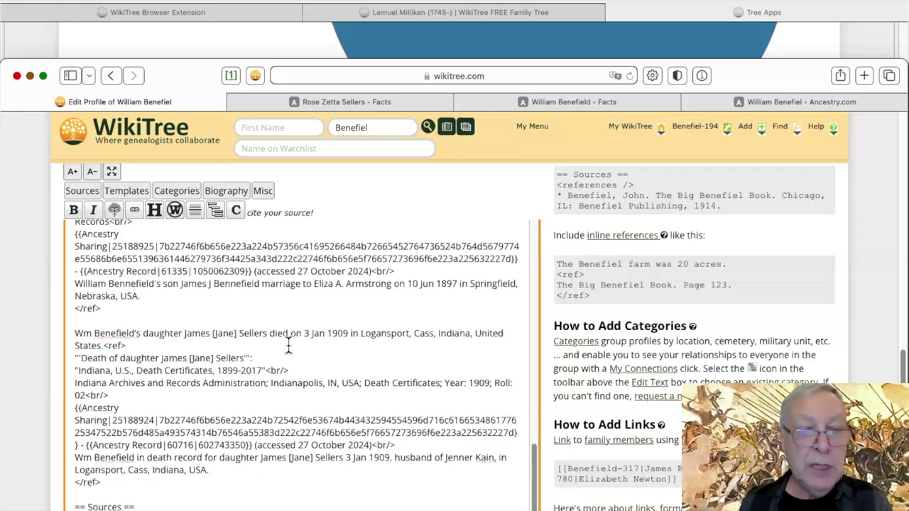
scroll(288, 344, down, 1)
scroll(288, 345, up, 6)
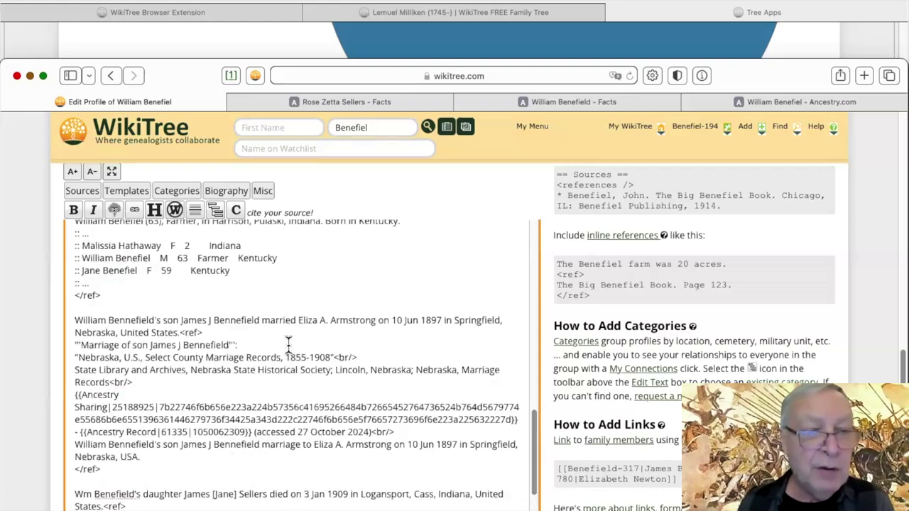
scroll(289, 344, up, 5)
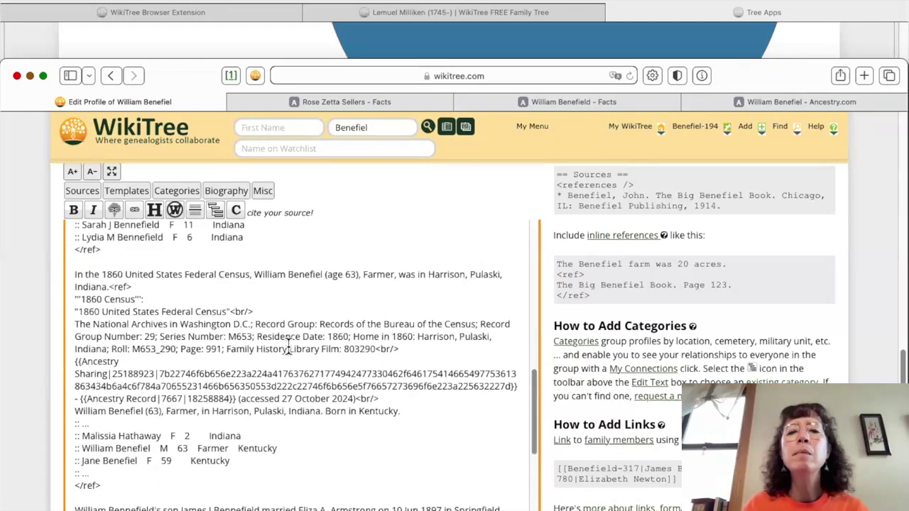
scroll(288, 344, down, 5)
scroll(288, 344, up, 6)
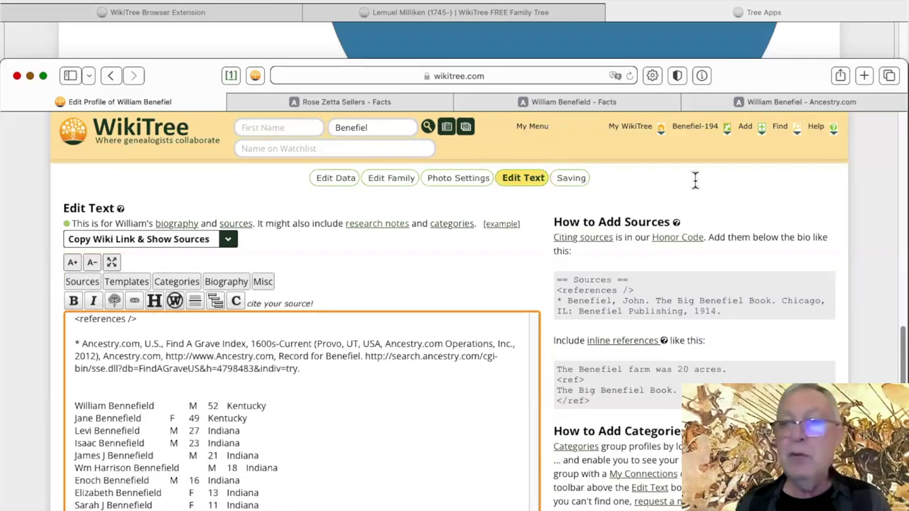
click(774, 129)
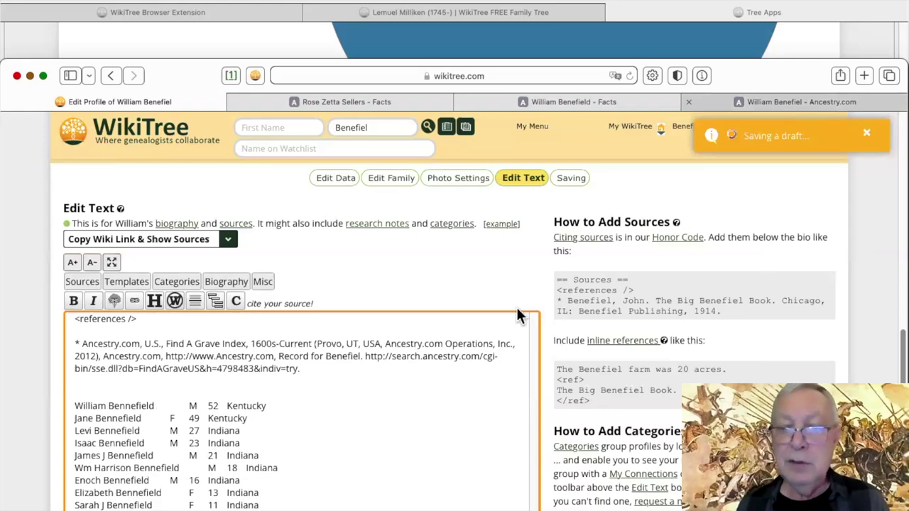
key(ctrl+shift+Tab)
scroll(517, 313, down, 5)
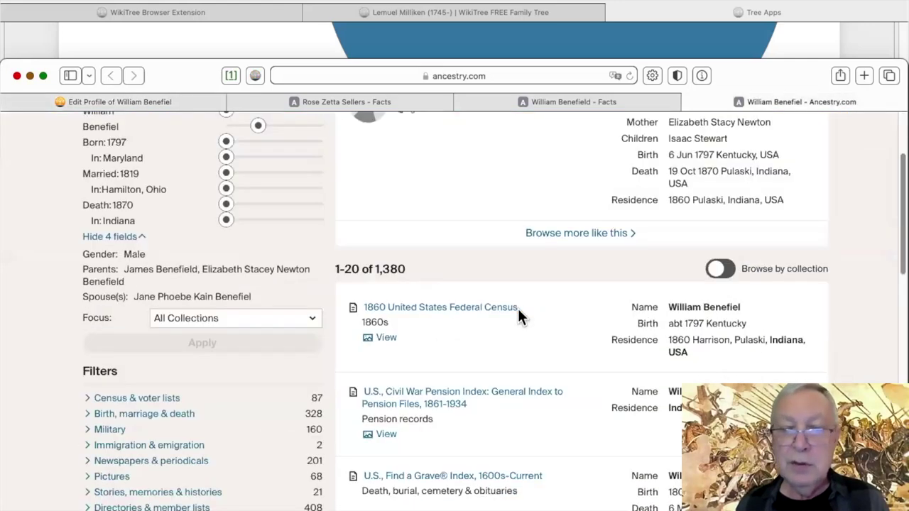
scroll(517, 312, down, 1)
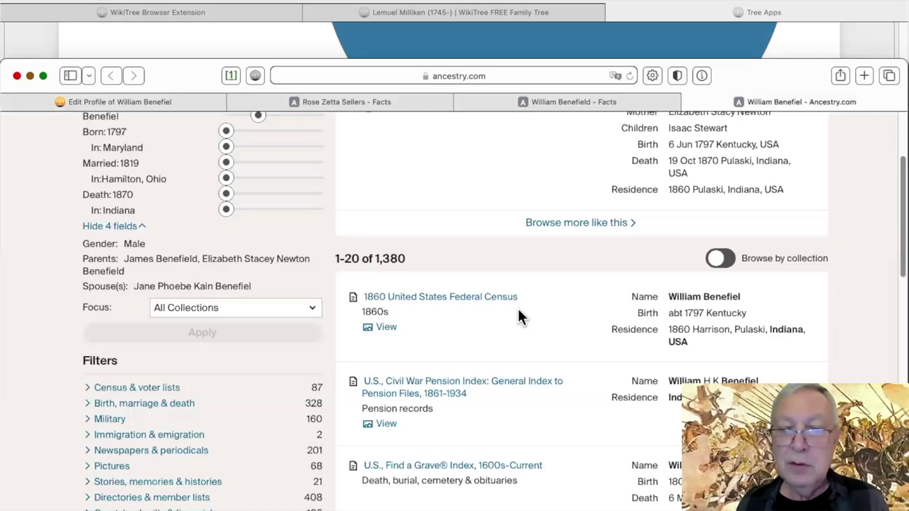
scroll(518, 315, down, 3)
scroll(466, 277, down, 3)
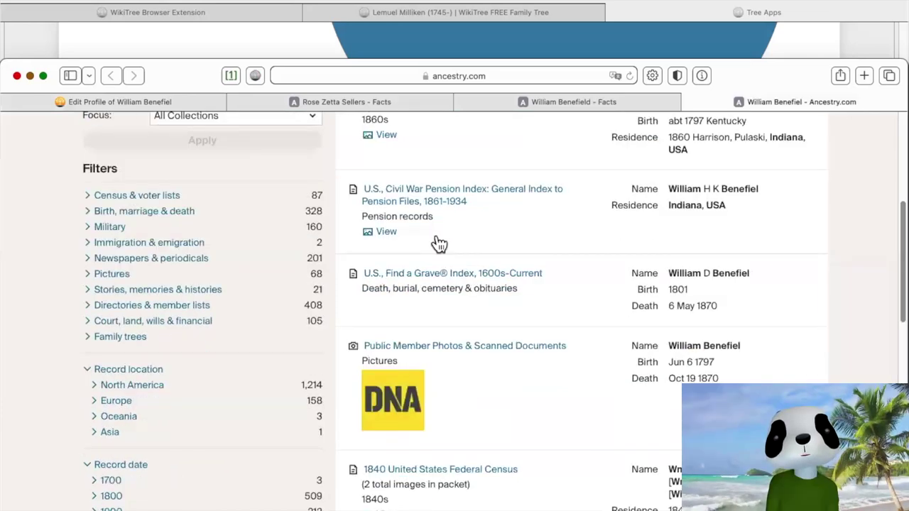
scroll(434, 242, down, 2)
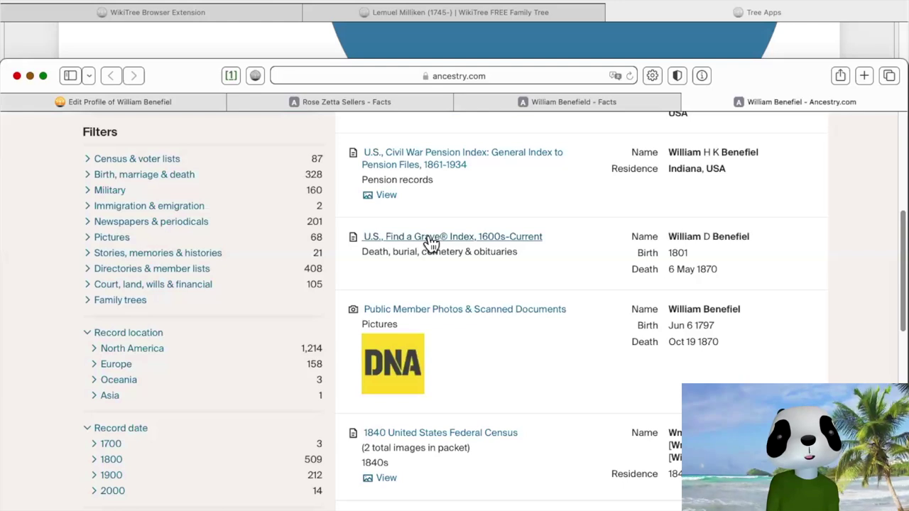
mouse_move(431, 241)
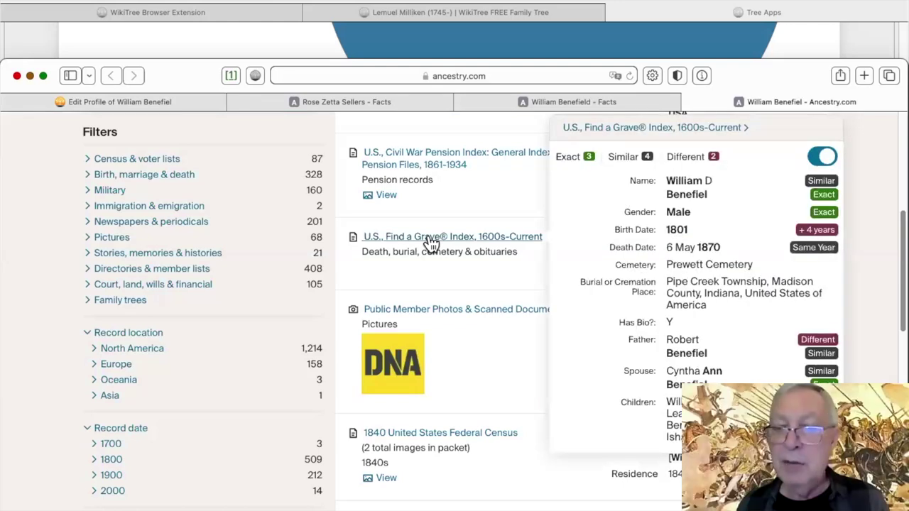
click(444, 242)
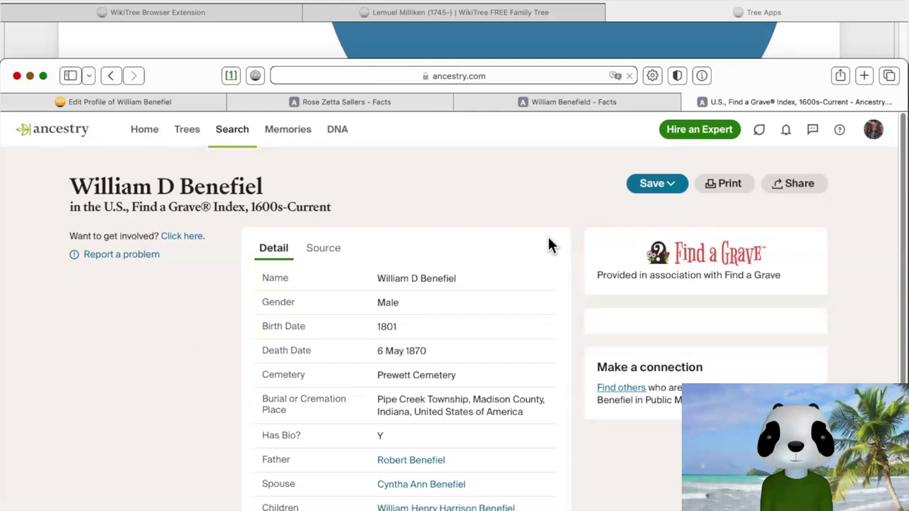
Review the record: born 1801, died 6 May 1870, buried in Prewett Cemetery.
scroll(548, 238, down, 2)
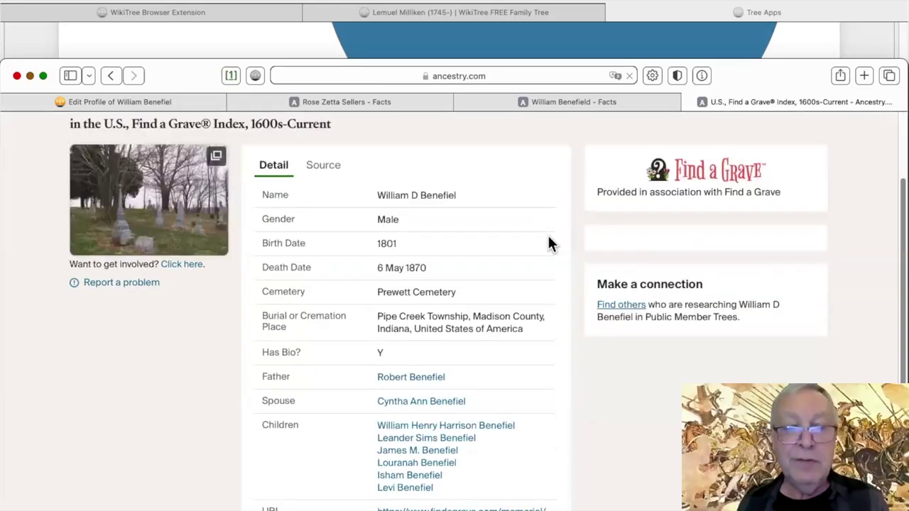
scroll(548, 239, up, 1)
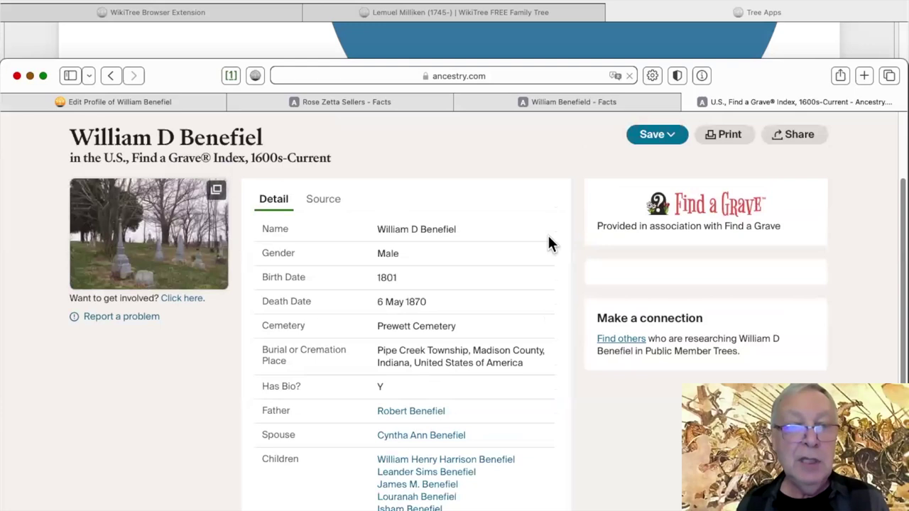
scroll(548, 239, up, 1)
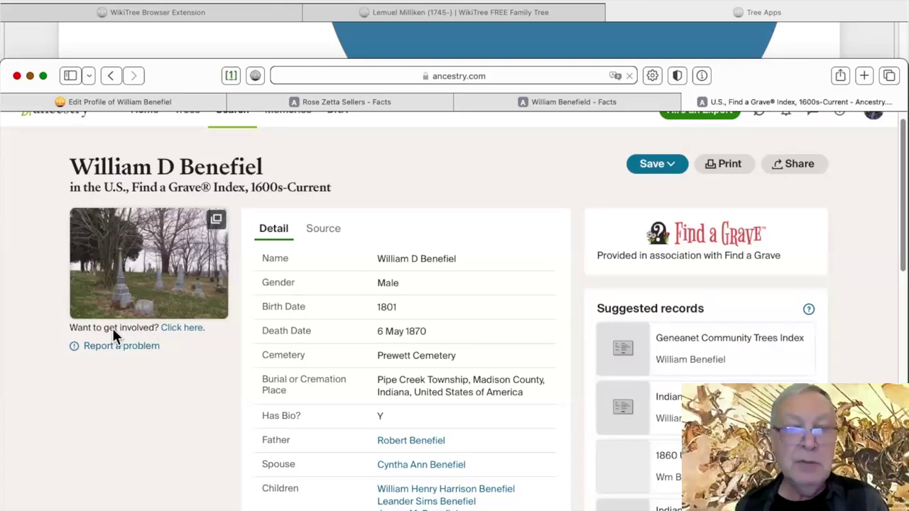
scroll(113, 334, down, 10)
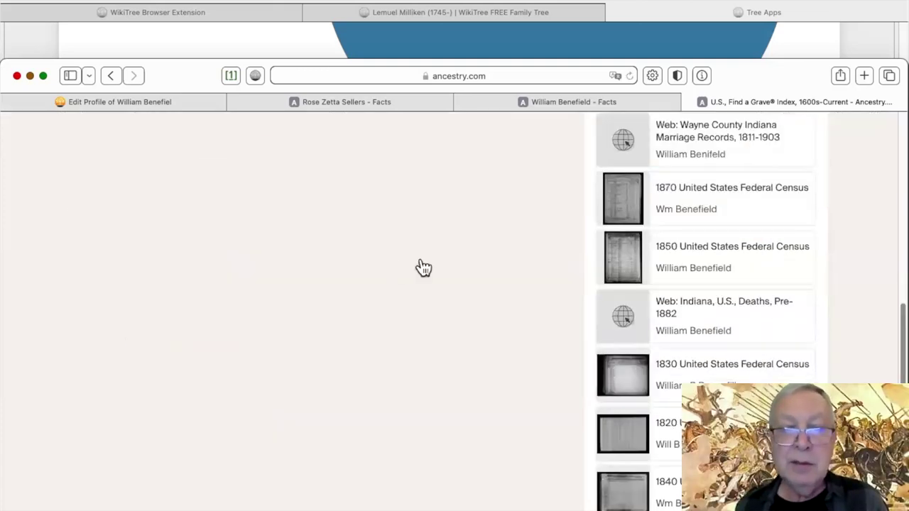
scroll(419, 266, up, 5)
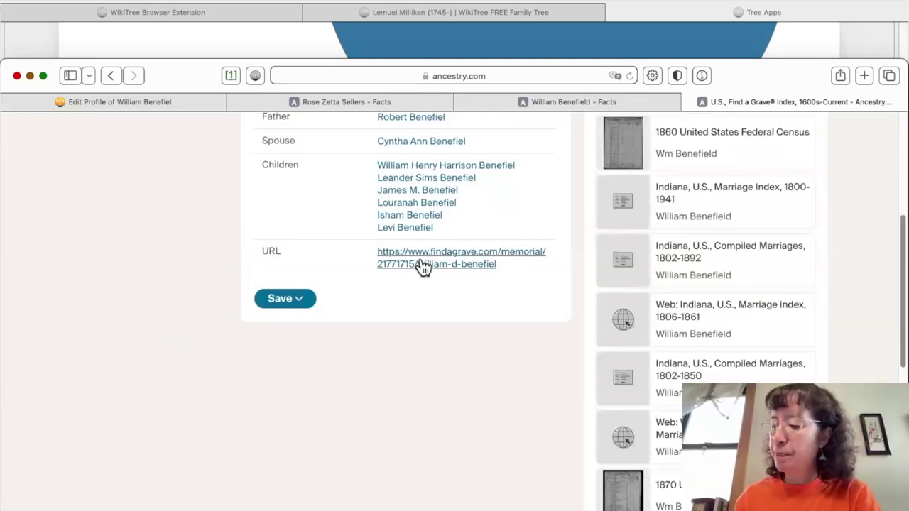
Open William D Benefiel's Find a Grave memorial and copy its narrative with citation via Sourcer.
click(423, 266)
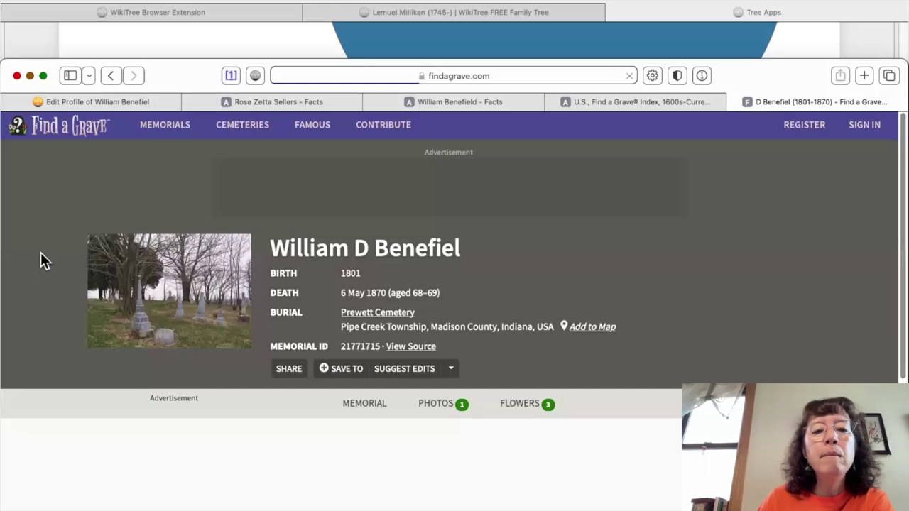
scroll(40, 260, down, 3)
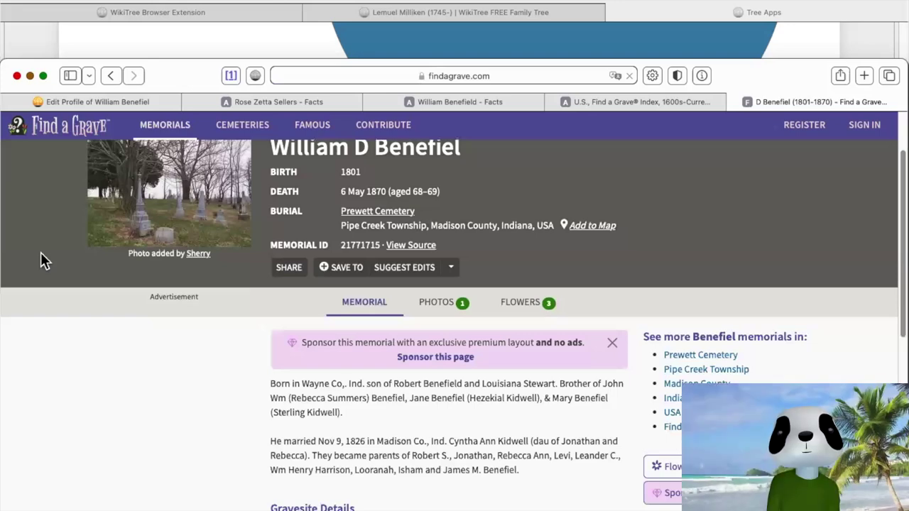
scroll(41, 254, down, 4)
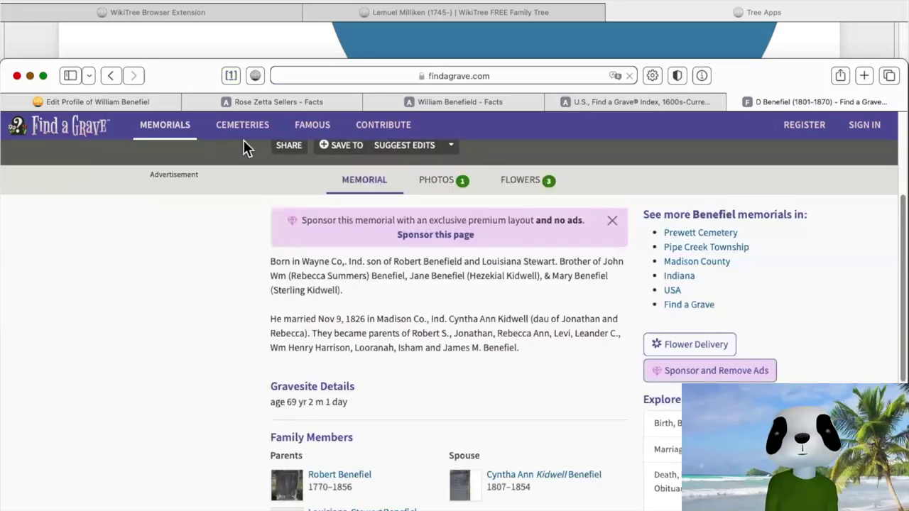
click(232, 76)
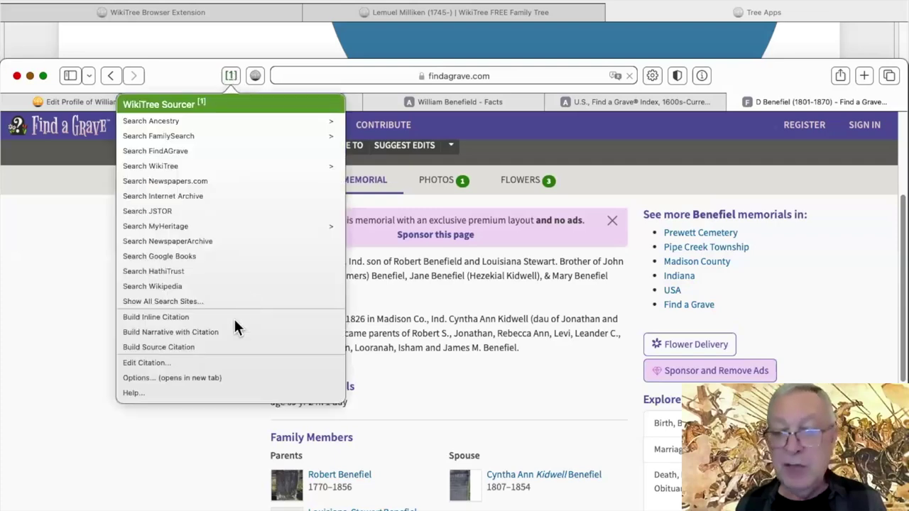
click(229, 332)
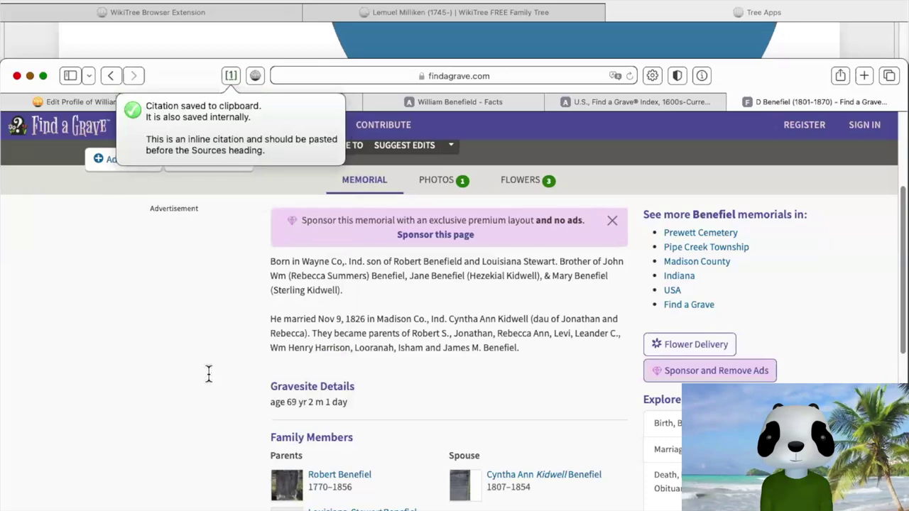
key(ctrl+Tab)
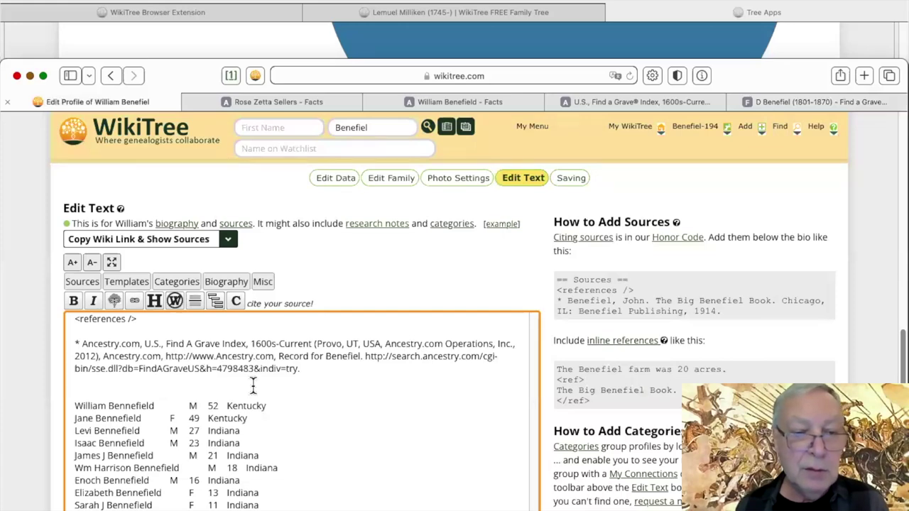
Paste the Find a Grave memorial citation on a new line after the 1860 census reference.
scroll(253, 384, up, 5)
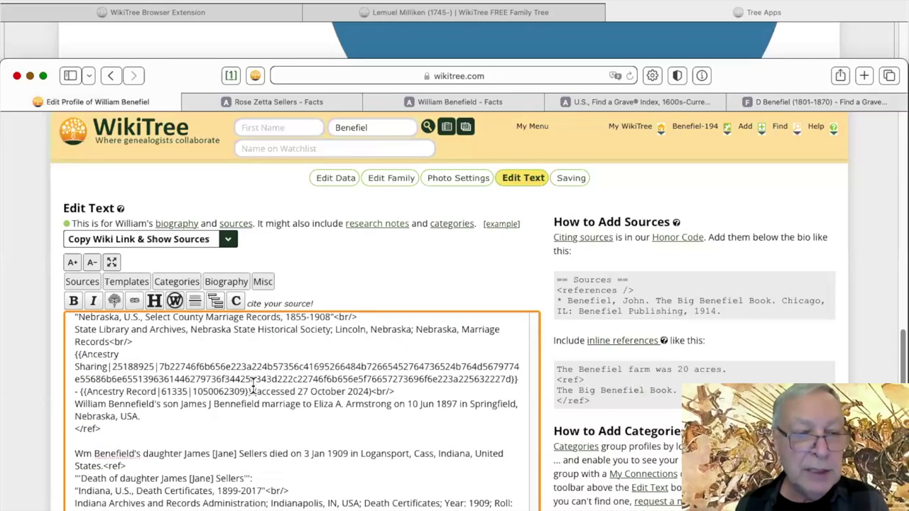
scroll(253, 384, up, 4)
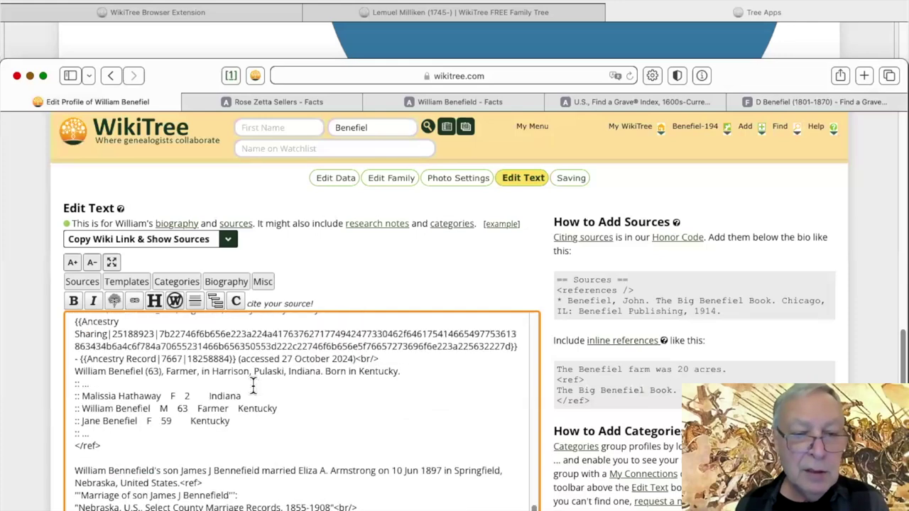
scroll(188, 367, down, 2)
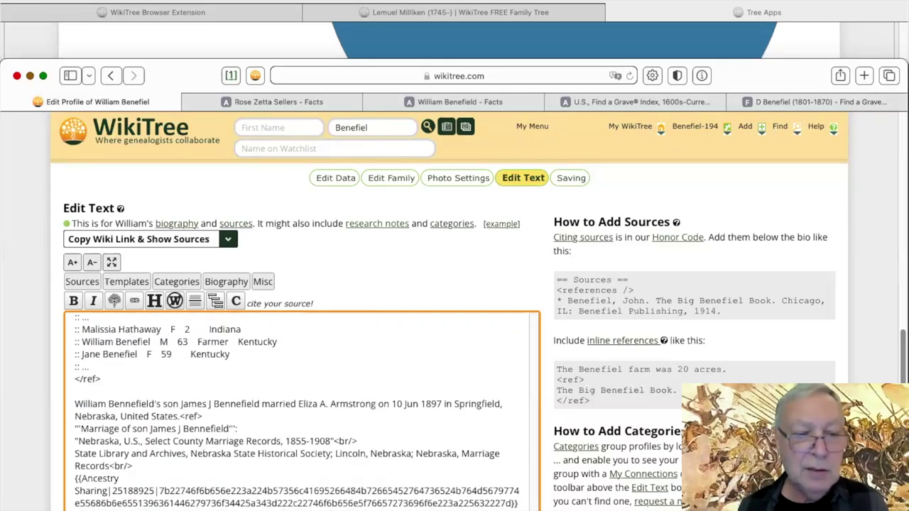
key(Return)
text(William D Benefiel was mentioned on a memorial at Prewett Cemetery, Pipe Creek Township, Madison County, Indiana, United States with a death date of 6 May 1870.<ref> '''Memorial''': Find a Grave (has image)<br/> {{FindAGrave|21771715}} (accessed 27 October 2024)<br/> Memorial page for William D Benefiel (1801-6 May 1870), citing Prewett Cemetery, Pipe Creek Township, Madison County, Indiana, USA; Maintained by Beverly (Long) Zimmer (contributor 47498767). </ref>)
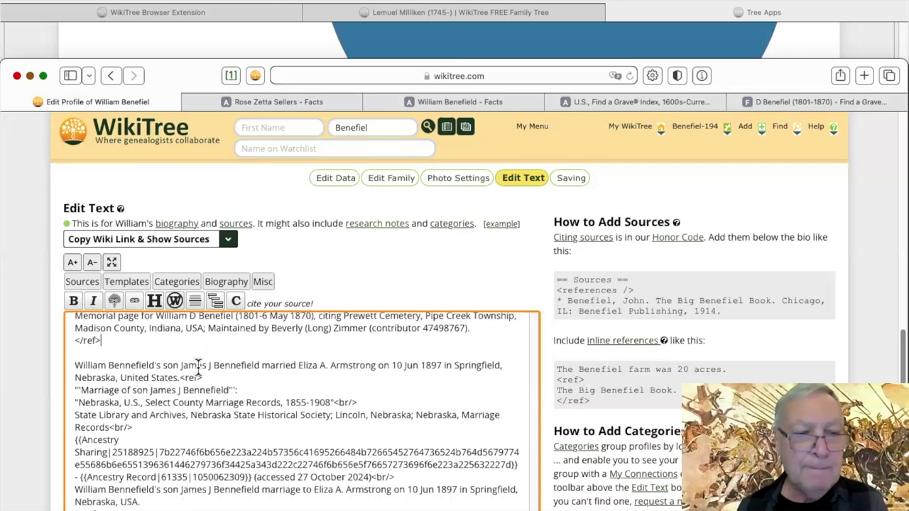
Delete the Find A Grave index source citation.
scroll(198, 365, up, 4)
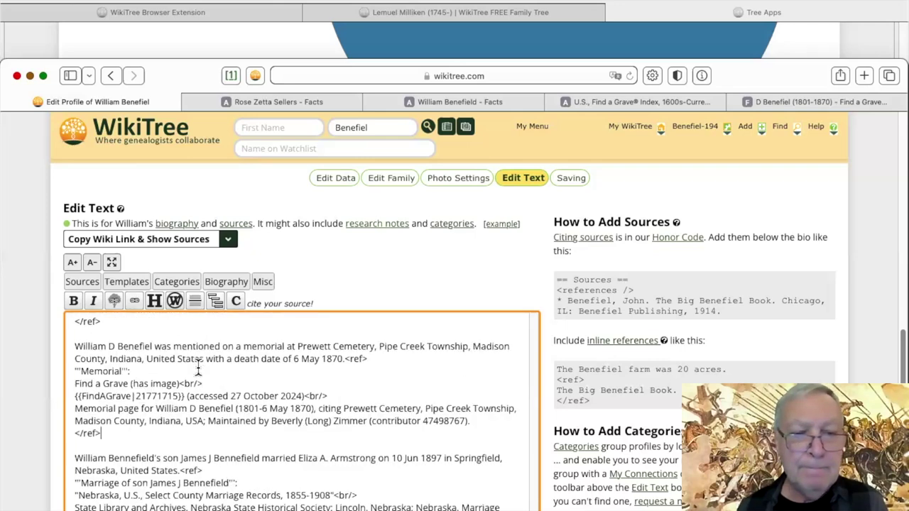
scroll(198, 367, down, 5)
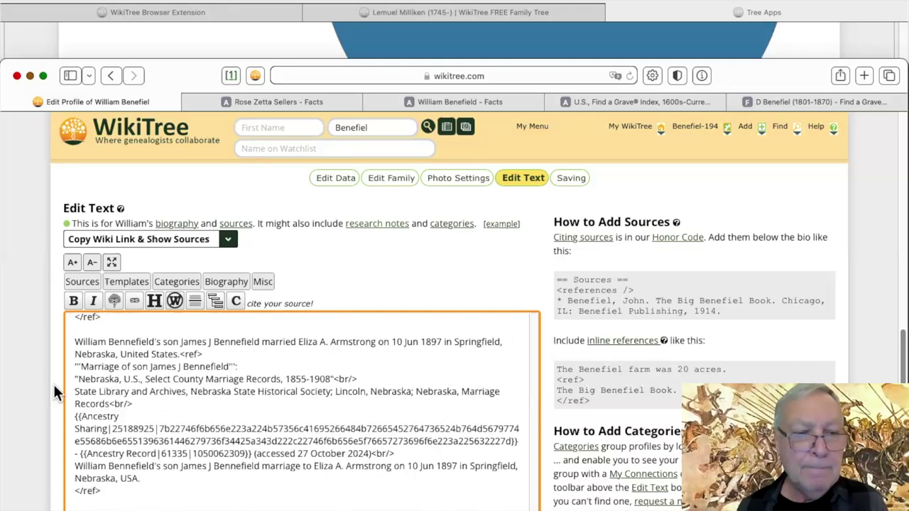
scroll(137, 337, down, 2)
scroll(136, 336, down, 5)
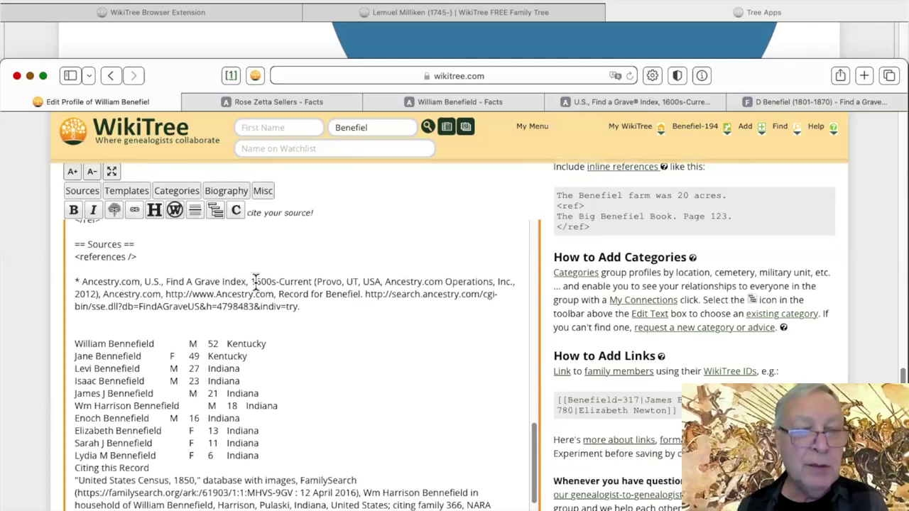
scroll(255, 282, down, 1)
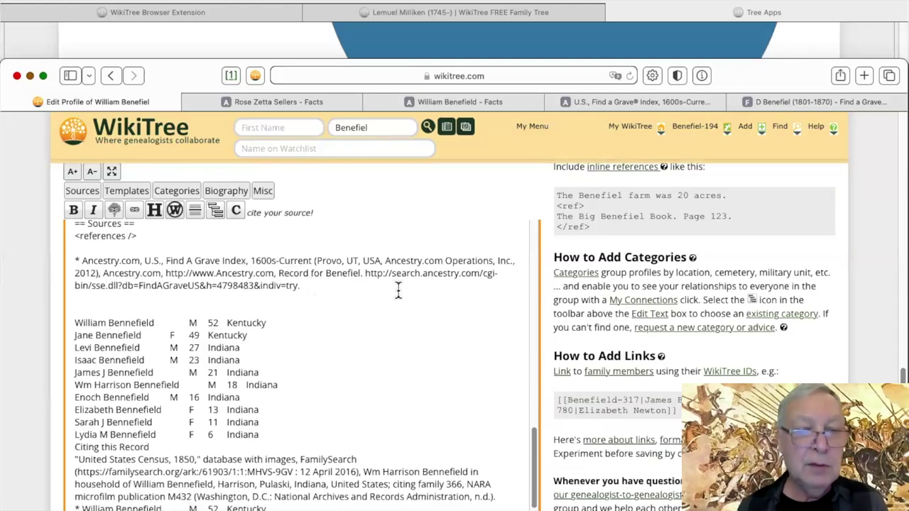
triple_click(394, 317)
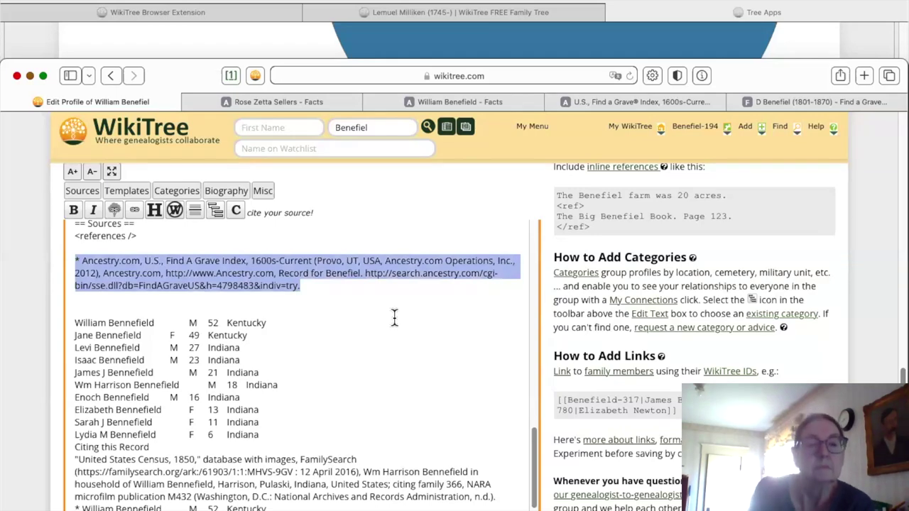
key(BackSpace)
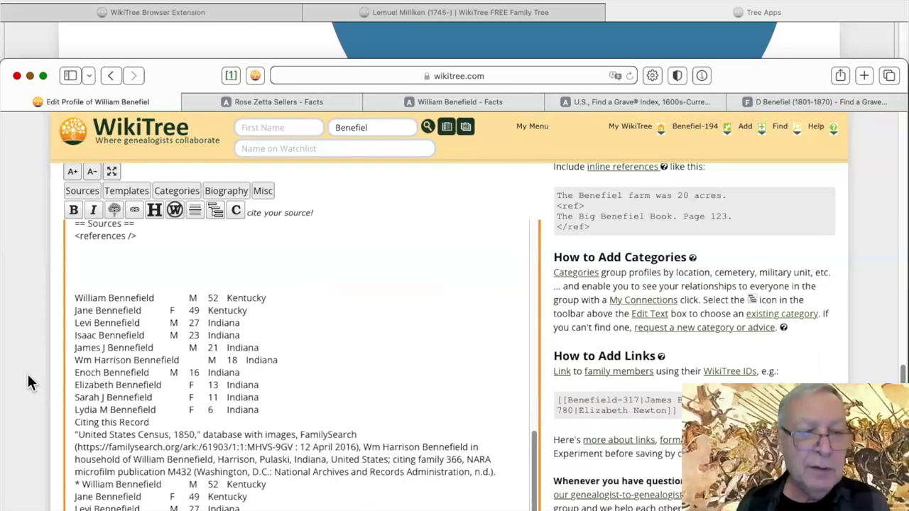
Delete the duplicate 1850 census household member list.
scroll(181, 363, down, 2)
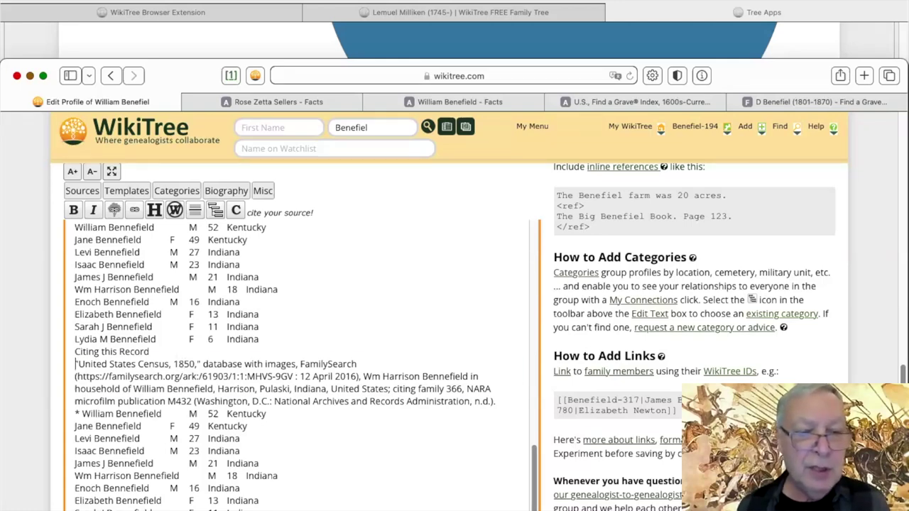
key(shift+Down)
key(shift+Down)
key(shift+Down)
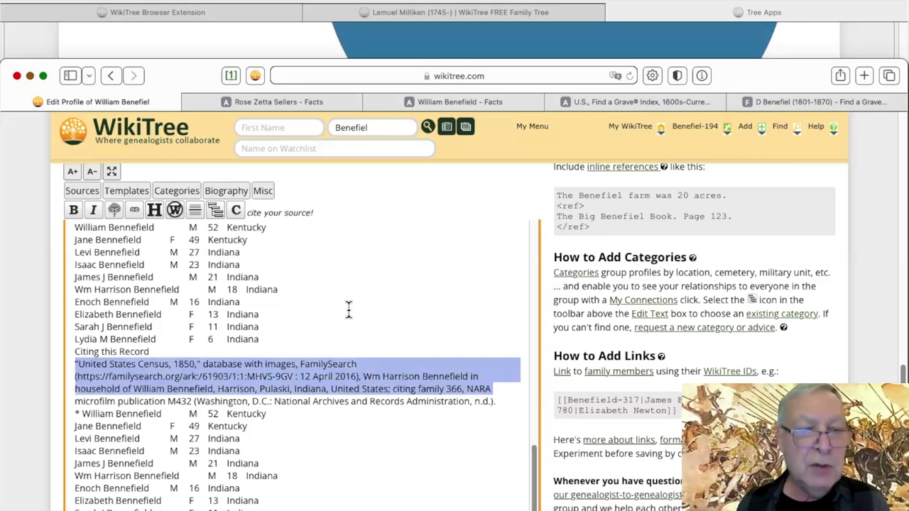
scroll(347, 309, up, 1)
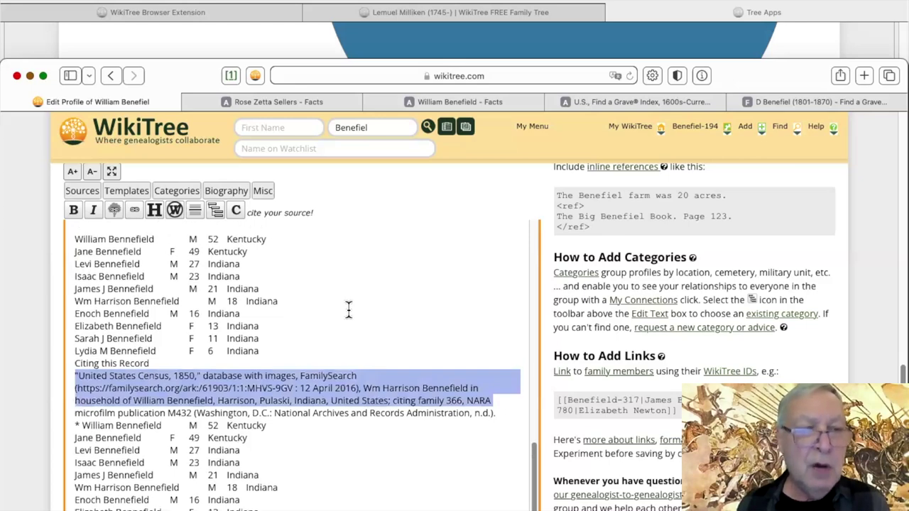
scroll(298, 291, down, 3)
scroll(252, 248, up, 3)
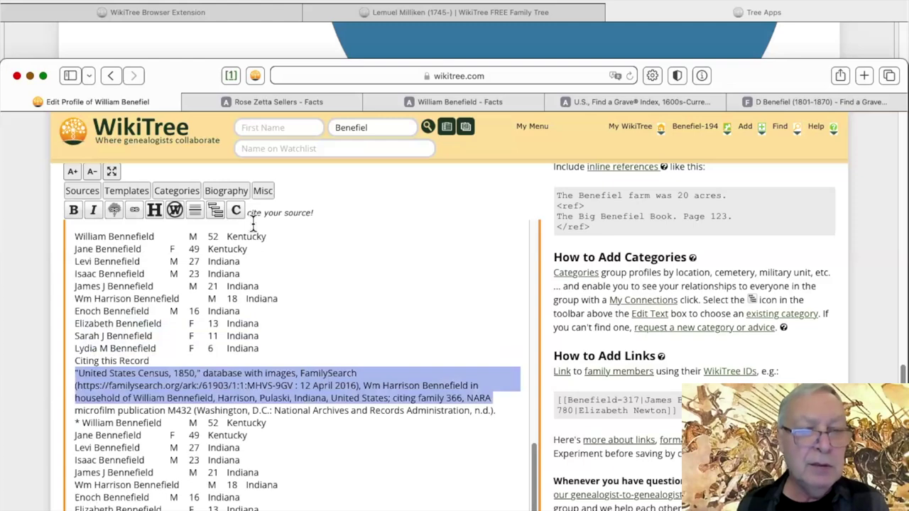
key(Right)
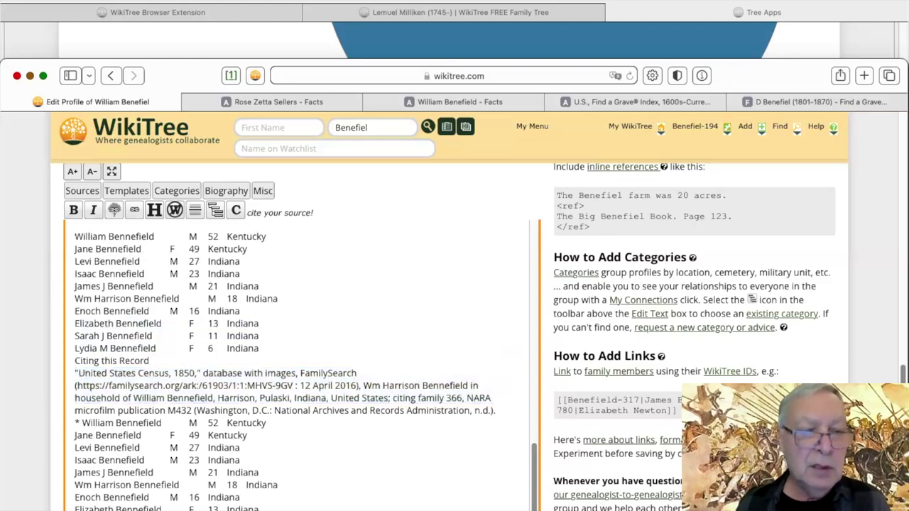
key(shift+Down)
key(shift+Down)
key(shift+Down)
key(shift+Down)
key(shift+Down)
key(shift+Down)
key(shift+Down)
key(shift+Down)
key(shift+Down)
key(shift+Down)
key(shift+Down)
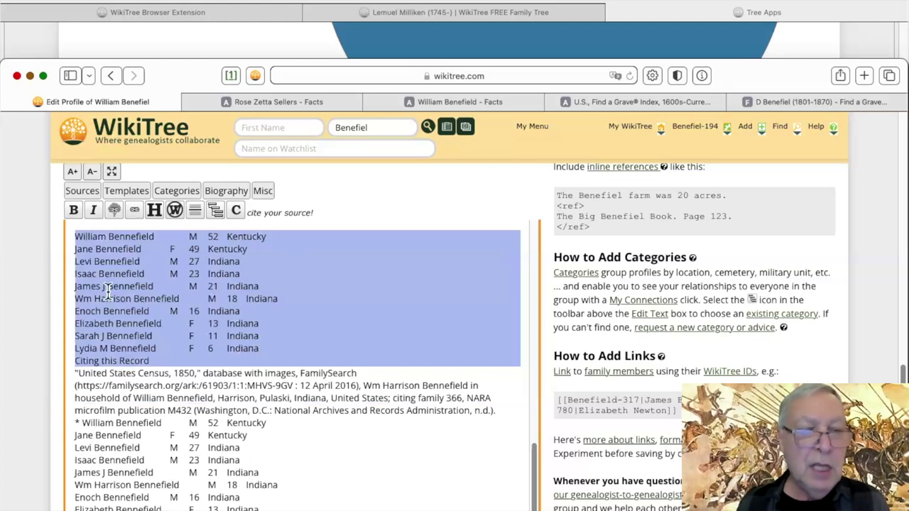
key(Delete)
scroll(81, 284, down, 2)
click(81, 284)
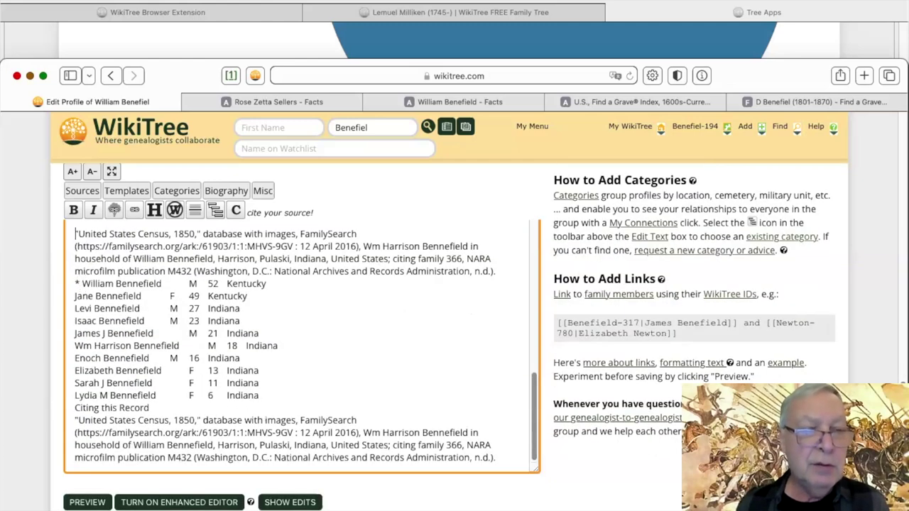
key(BackSpace)
key(BackSpace)
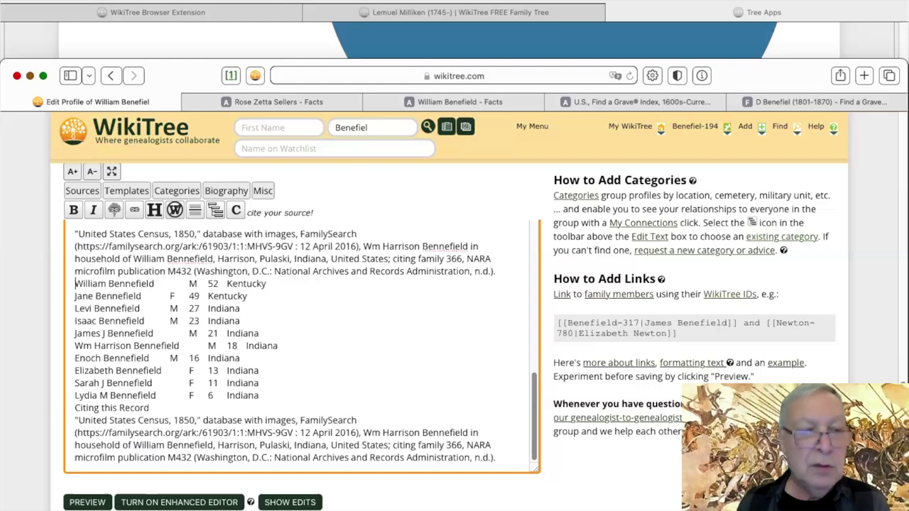
text(::)
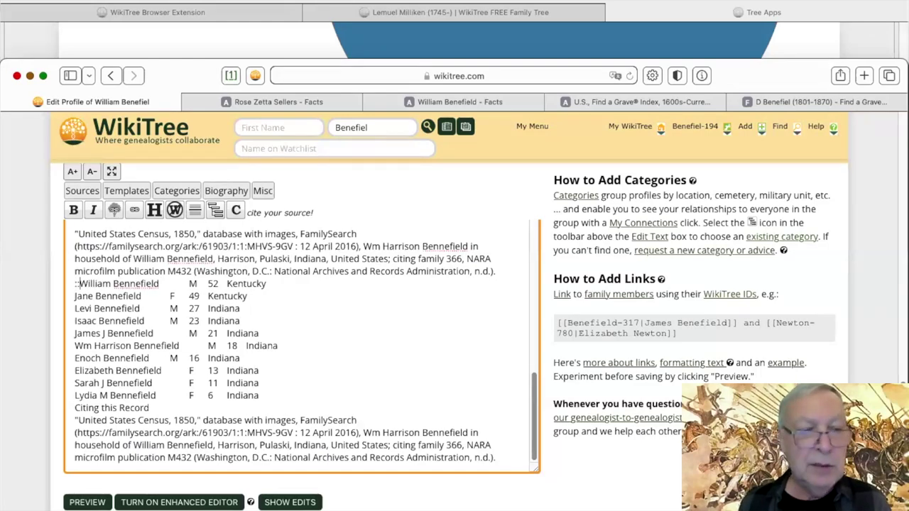
click(74, 296)
text(::)
click(75, 308)
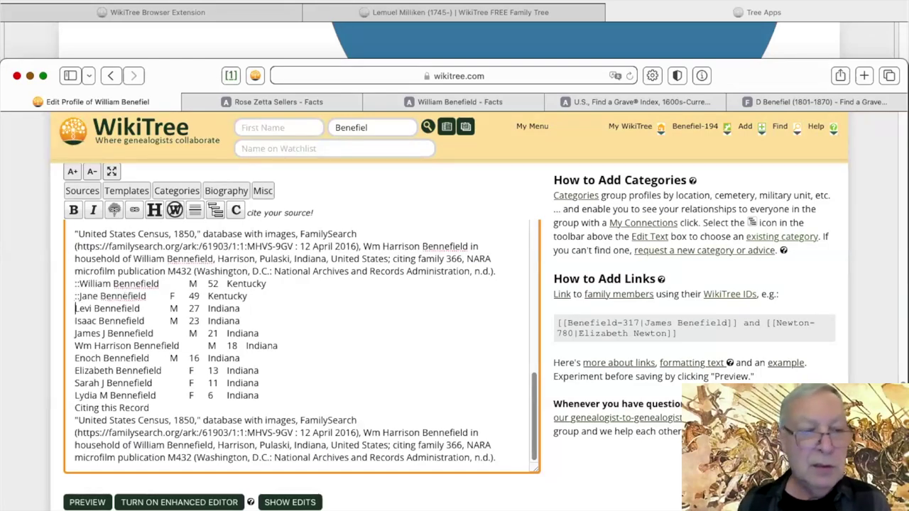
text(::)
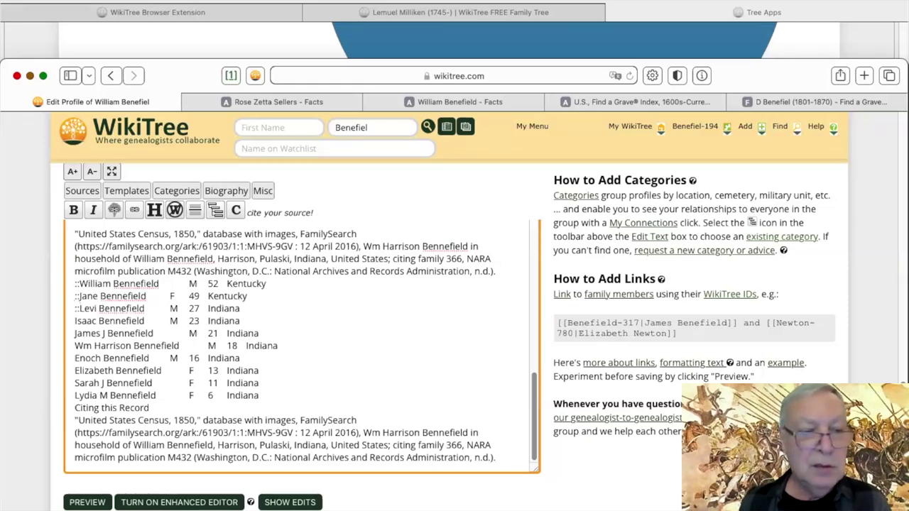
text(::)
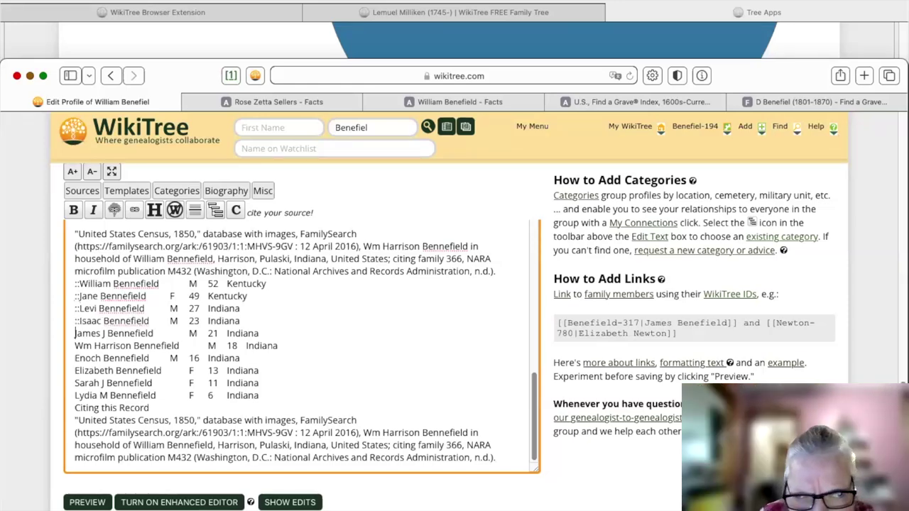
text(::)
click(75, 346)
text(::)
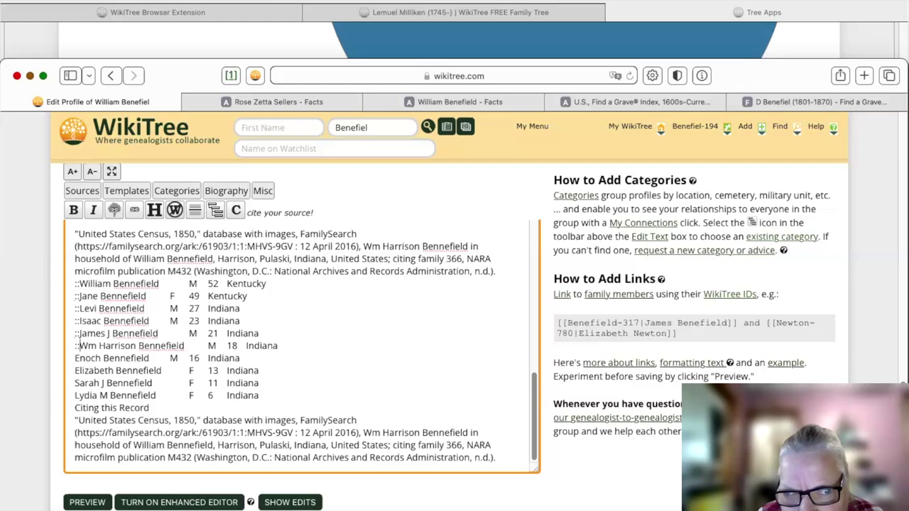
text(::)
click(76, 370)
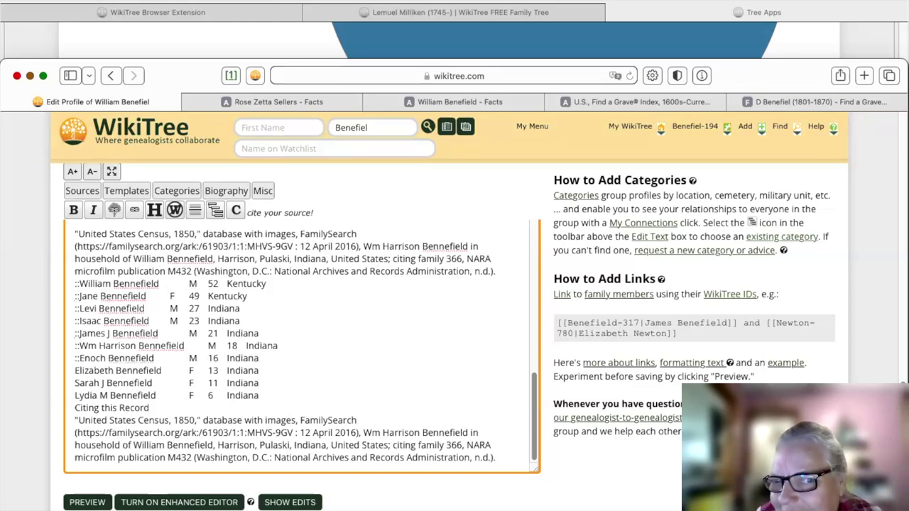
text(::)
click(75, 383)
text(::)
click(76, 395)
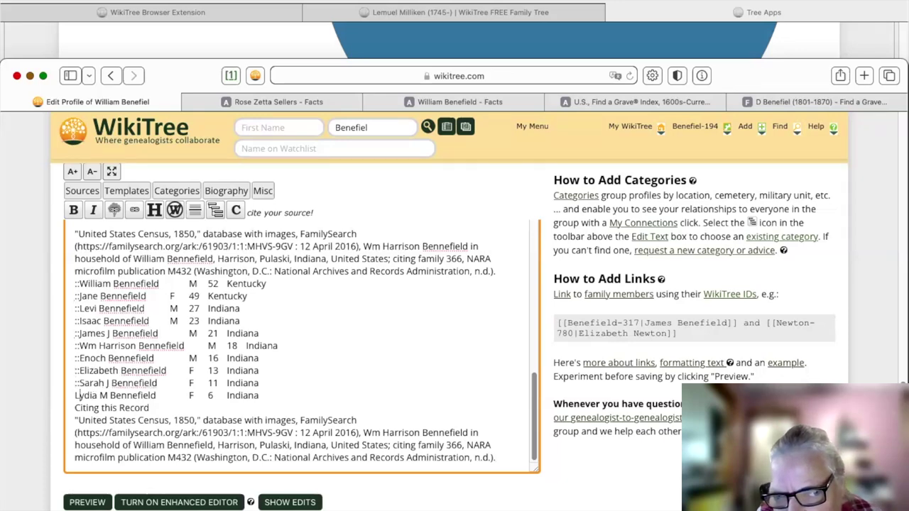
text(::)
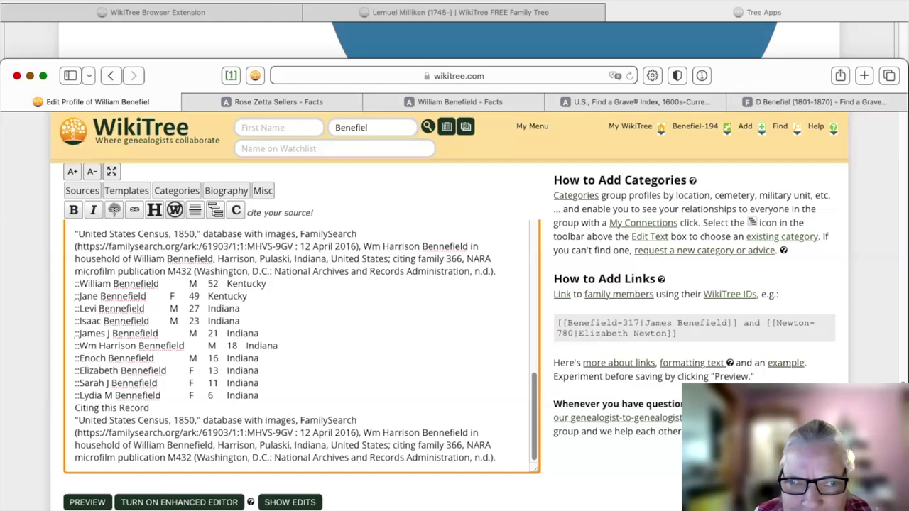
key(super+BackSpace)
key(BackSpace)
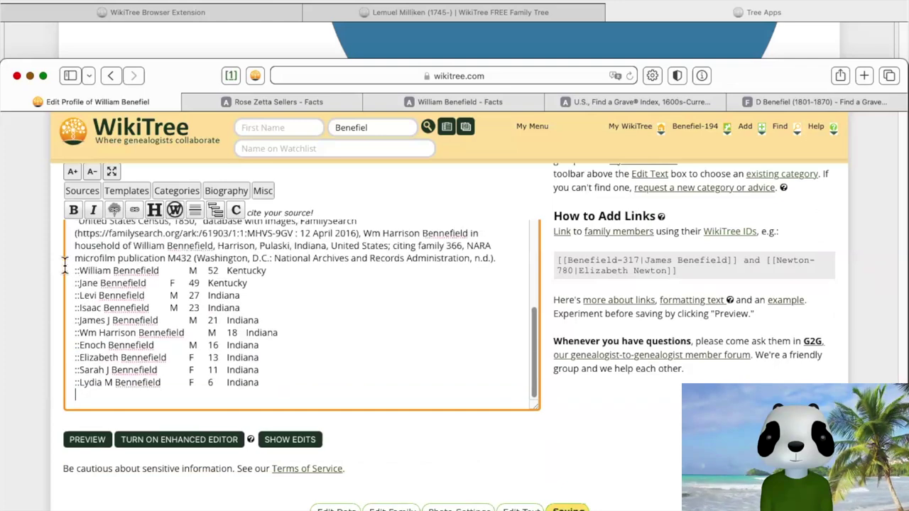
scroll(106, 267, up, 2)
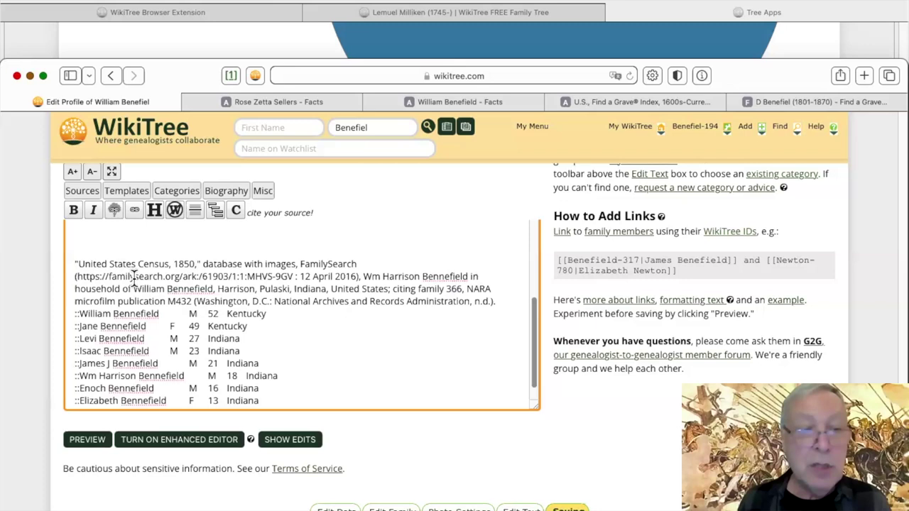
Add a '*' bullet before the 1850 United States Census citation in the Edit Text box.
text(*)
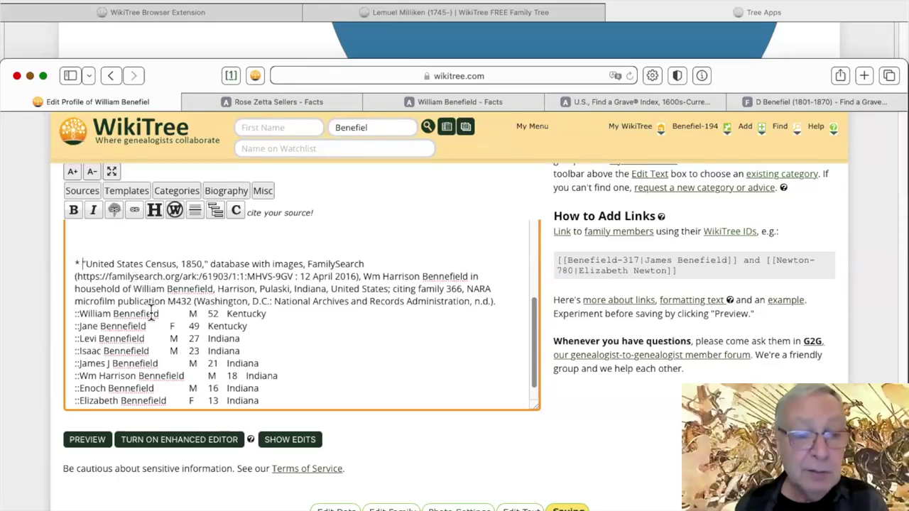
scroll(150, 313, down, 2)
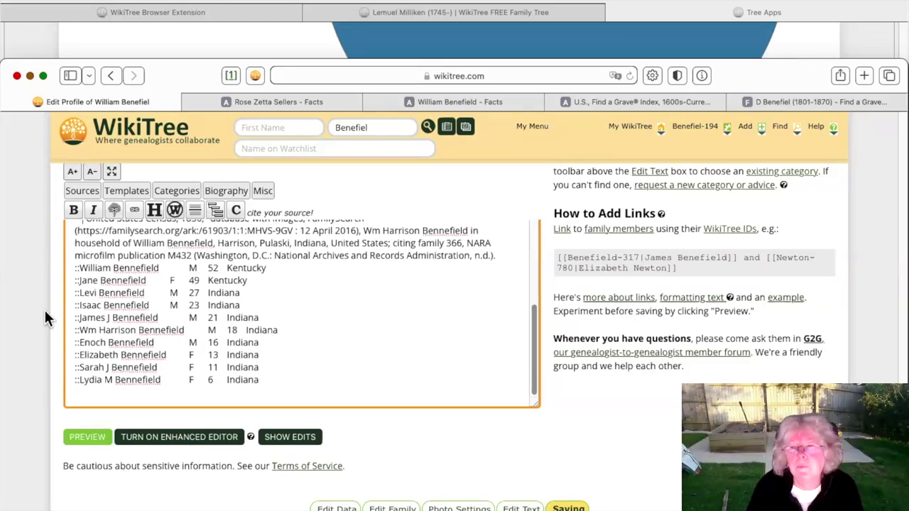
scroll(45, 312, down, 4)
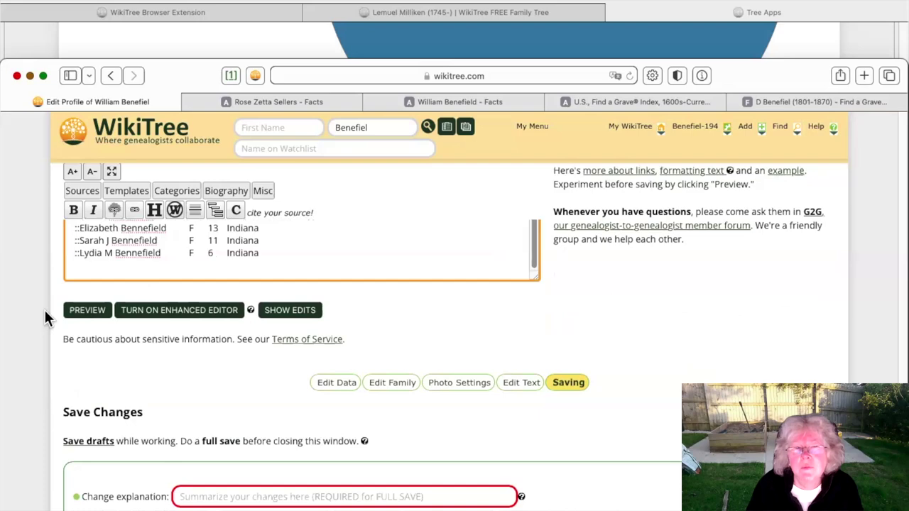
scroll(44, 308, down, 10)
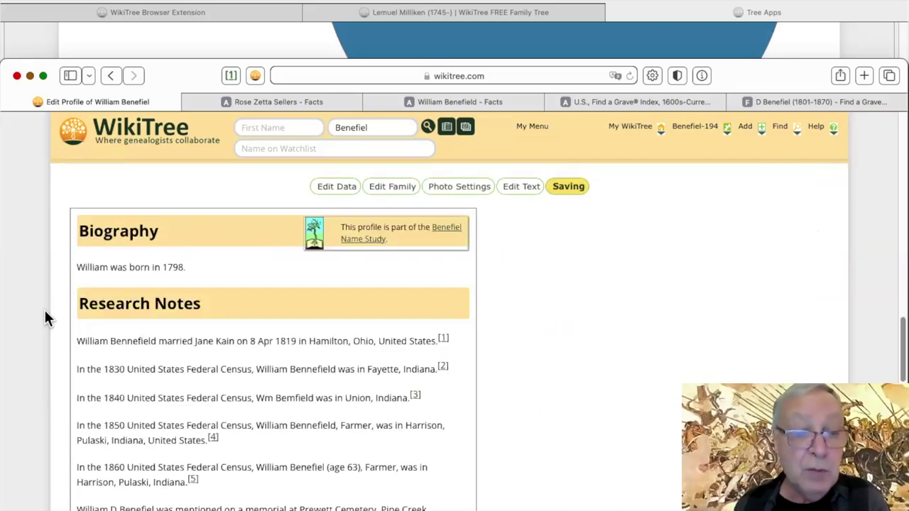
scroll(44, 312, down, 7)
scroll(44, 312, up, 4)
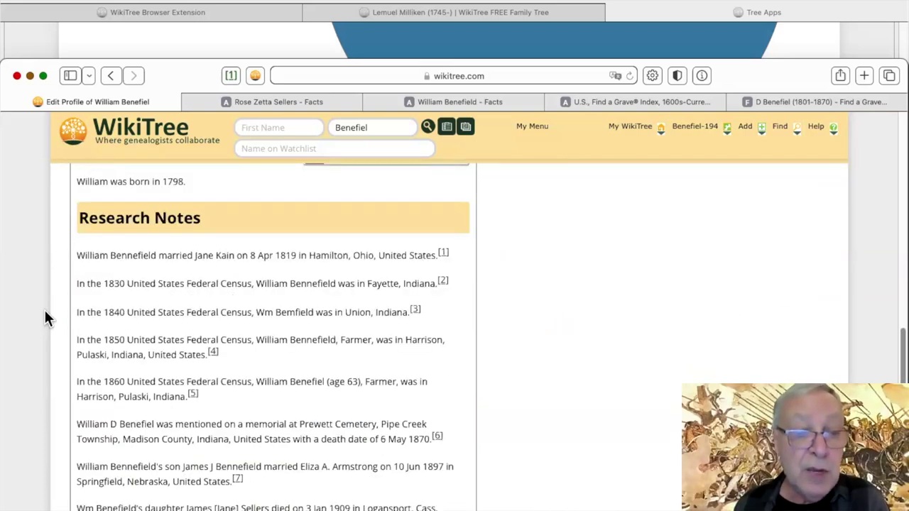
scroll(44, 318, down, 9)
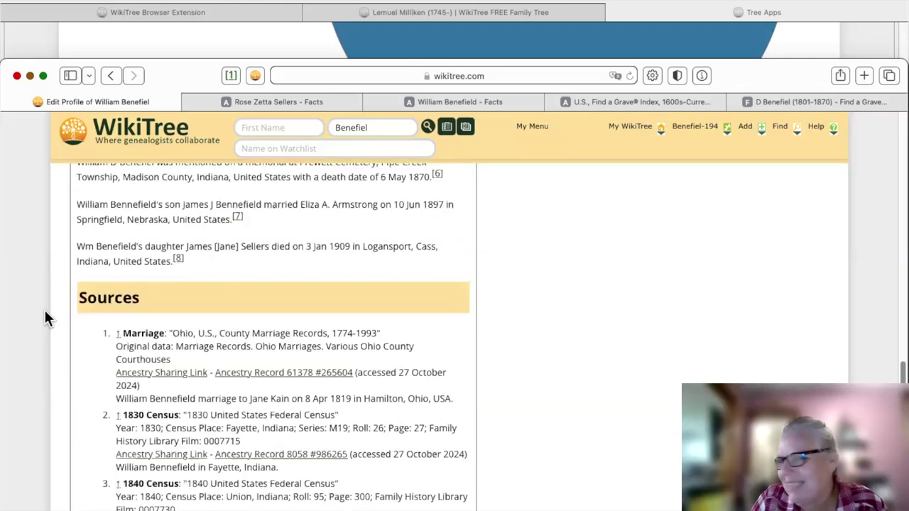
scroll(44, 318, down, 5)
scroll(44, 318, down, 5)
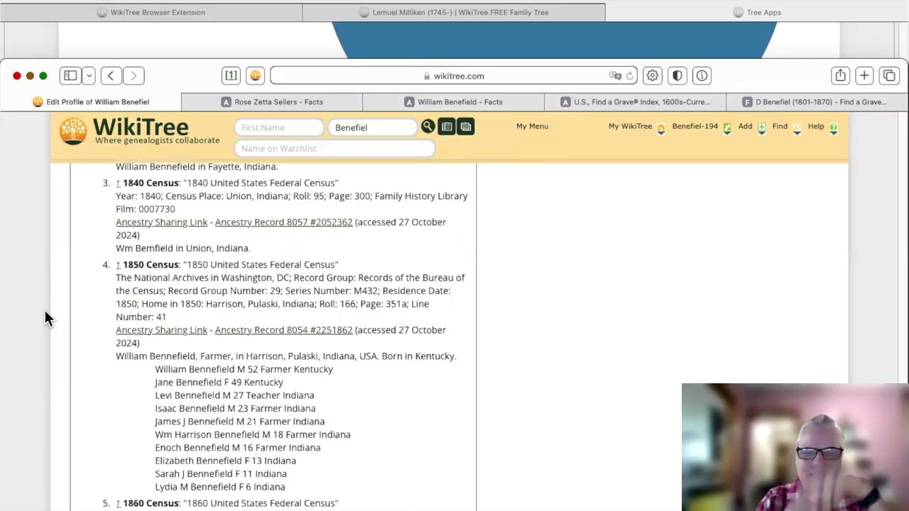
scroll(44, 318, down, 7)
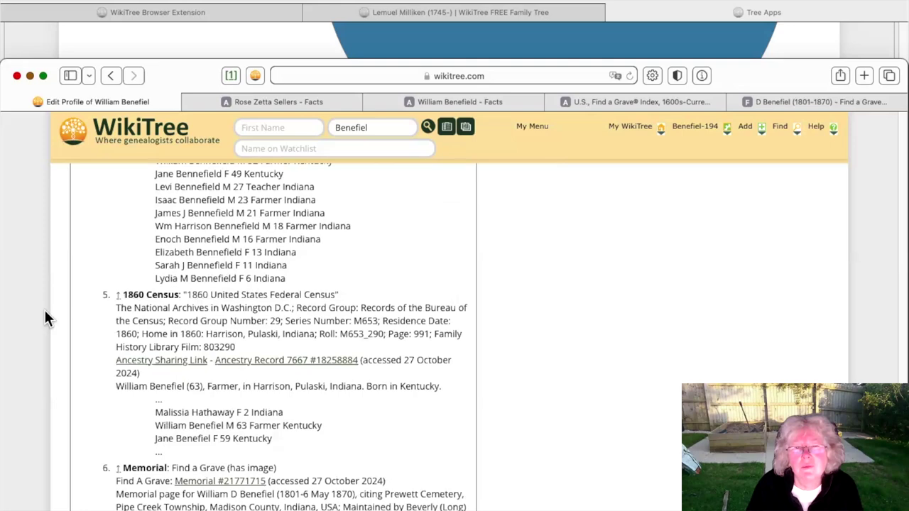
scroll(44, 318, down, 4)
scroll(45, 312, down, 5)
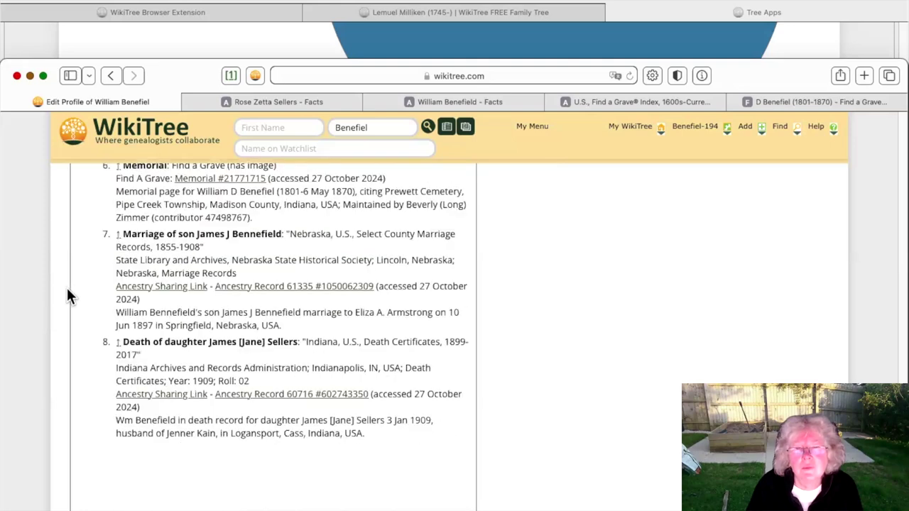
scroll(69, 296, down, 1)
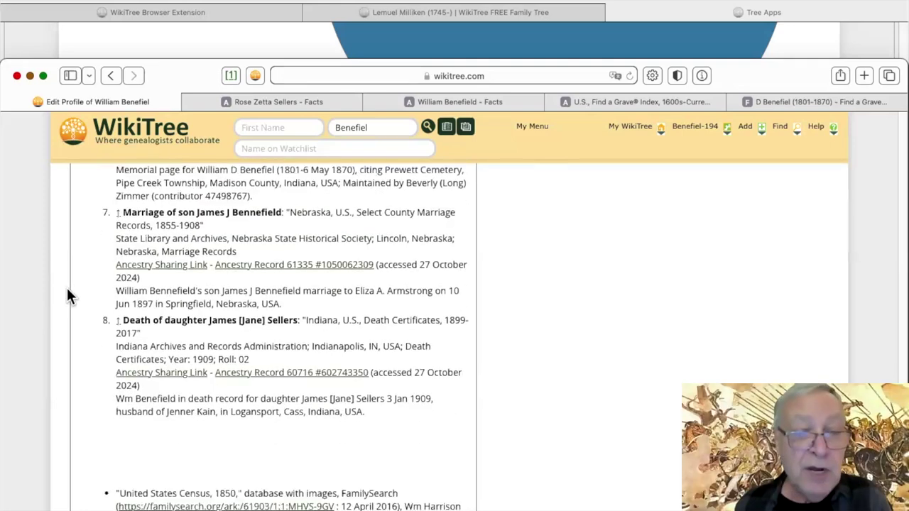
scroll(66, 287, down, 5)
scroll(66, 288, up, 2)
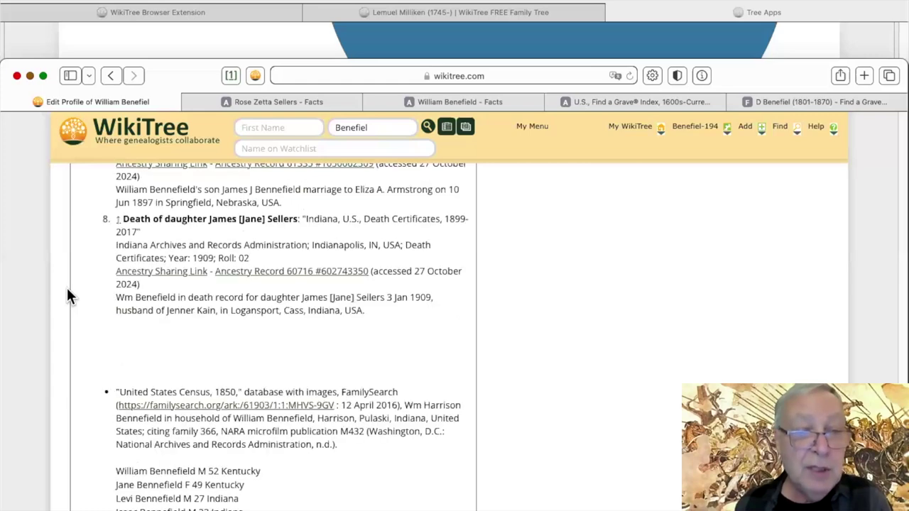
scroll(67, 297, down, 5)
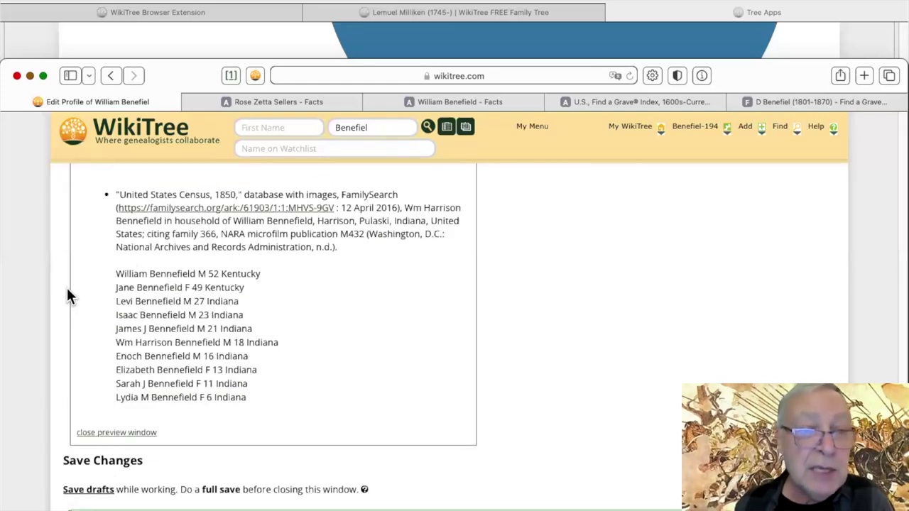
scroll(67, 296, up, 5)
scroll(66, 297, up, 10)
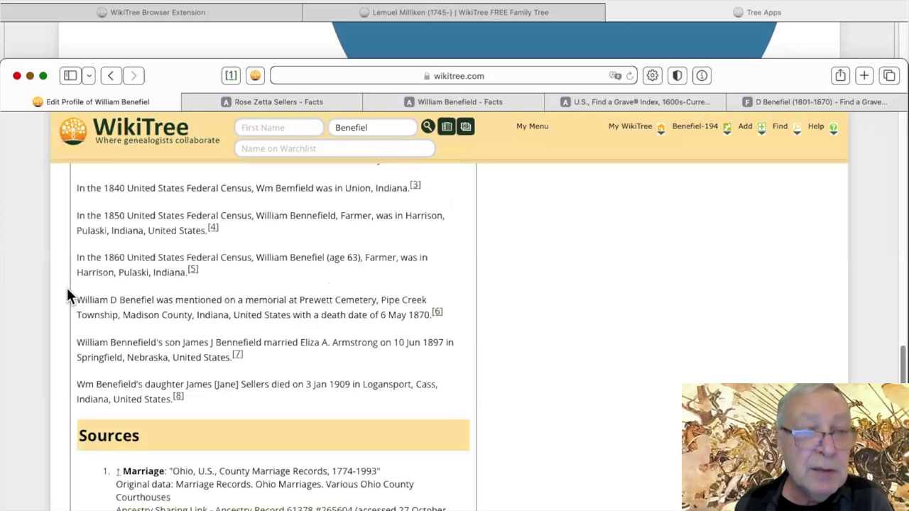
scroll(114, 281, up, 3)
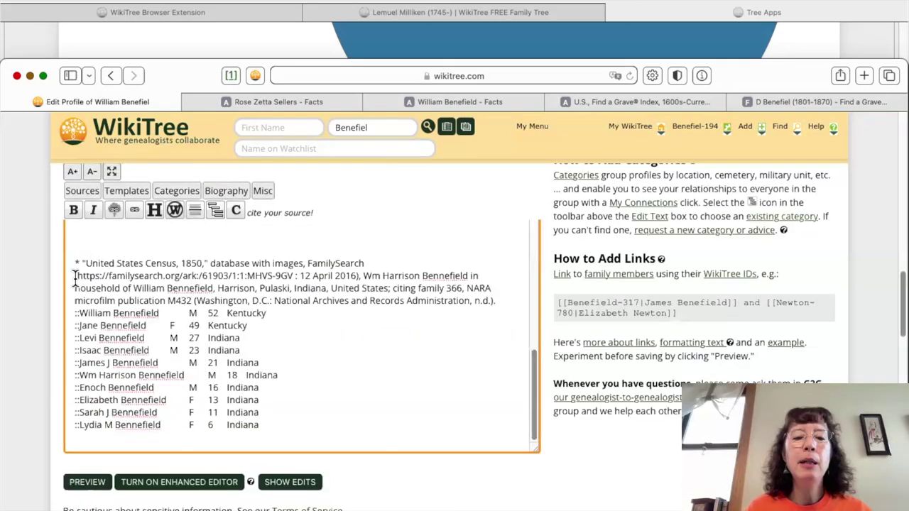
Delete the blank lines under <references /> so the 1850 census bullet sits directly below it.
scroll(75, 279, up, 2)
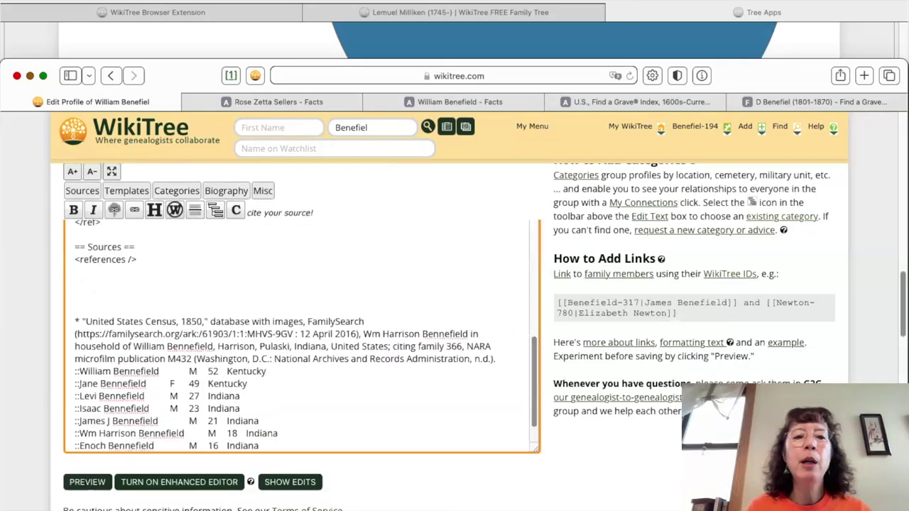
key(shift+Down)
key(shift+Down)
key(shift+Down)
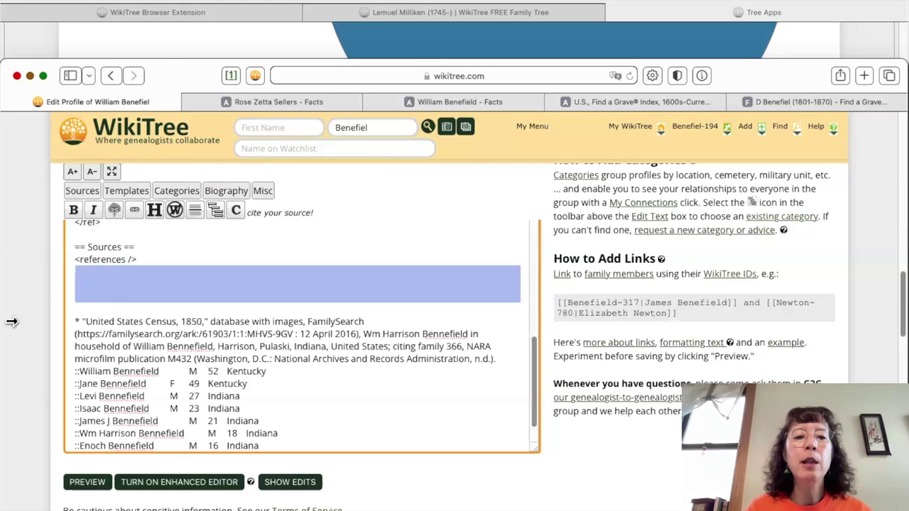
key(BackSpace)
key(BackSpace)
scroll(44, 307, down, 1)
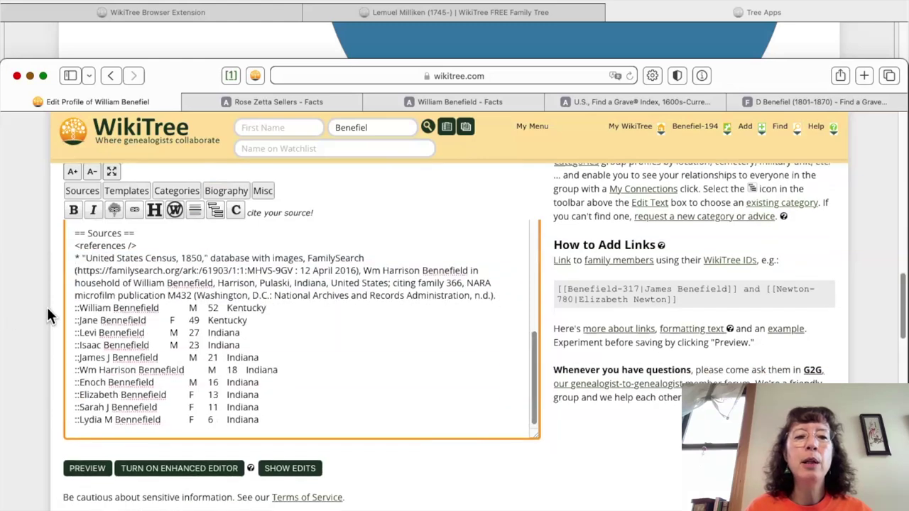
scroll(47, 307, down, 5)
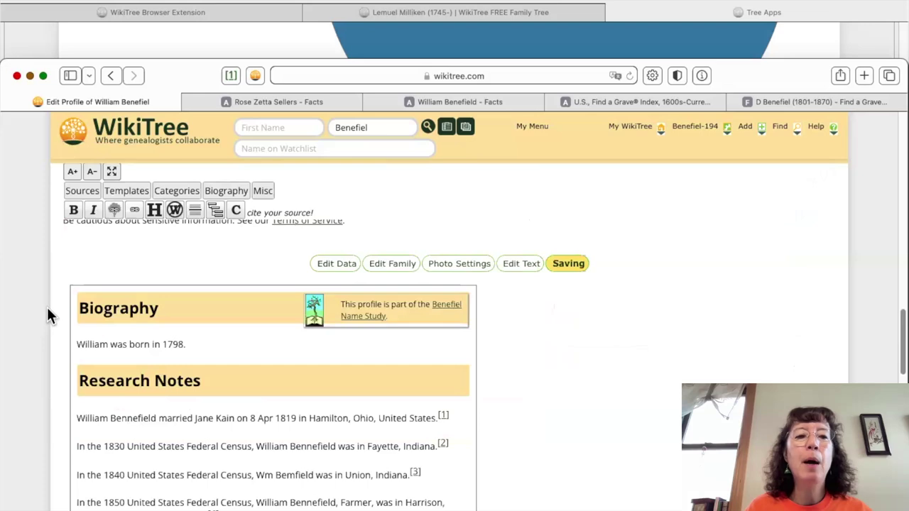
scroll(47, 315, down, 2)
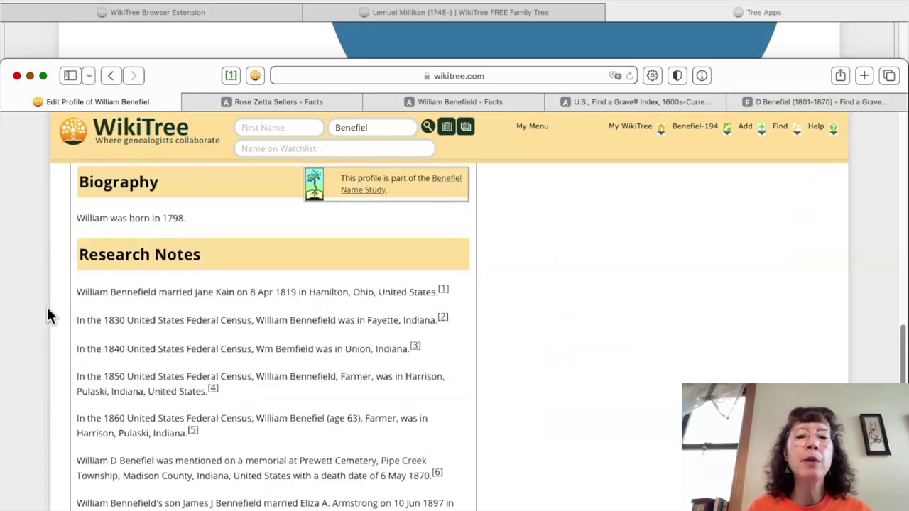
scroll(47, 315, down, 10)
scroll(304, 323, down, 8)
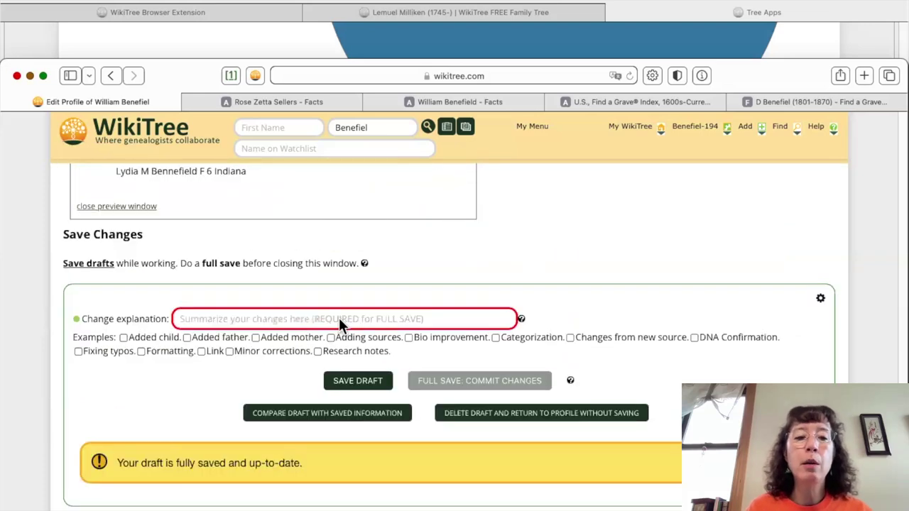
click(428, 320)
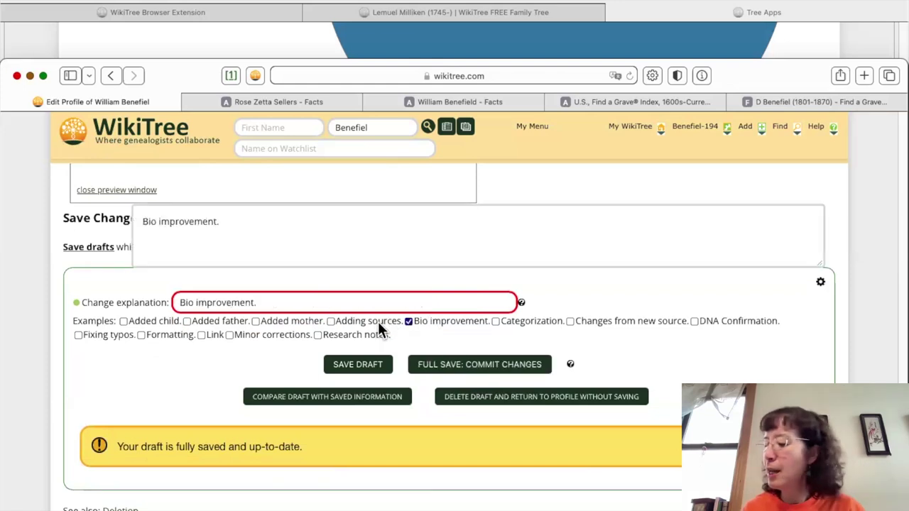
click(379, 324)
click(370, 333)
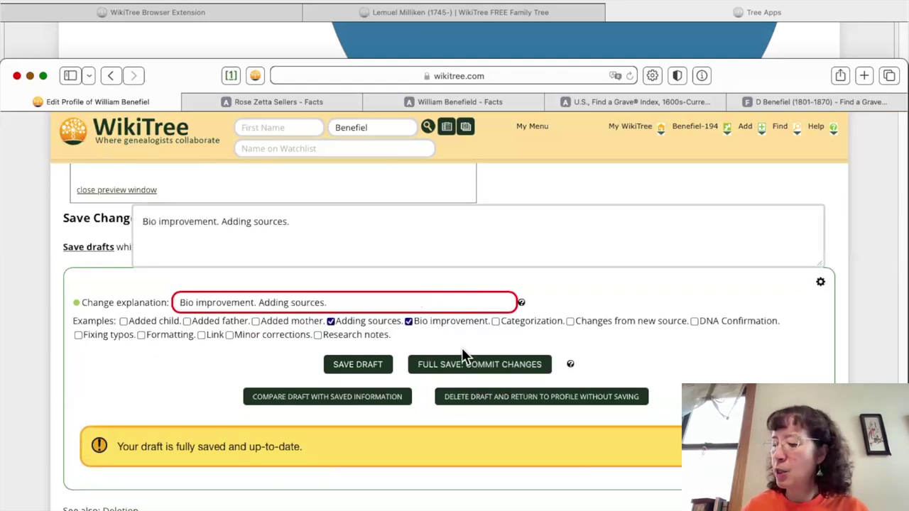
click(473, 369)
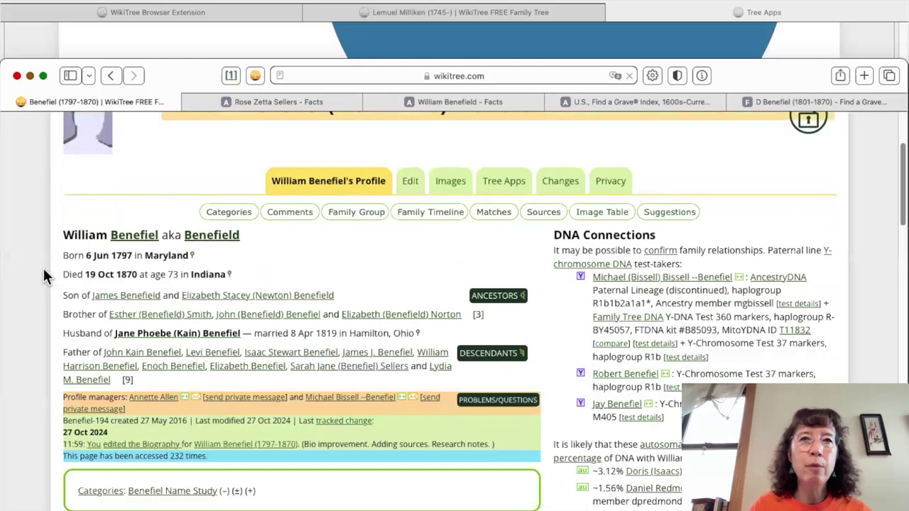
scroll(44, 260, down, 1)
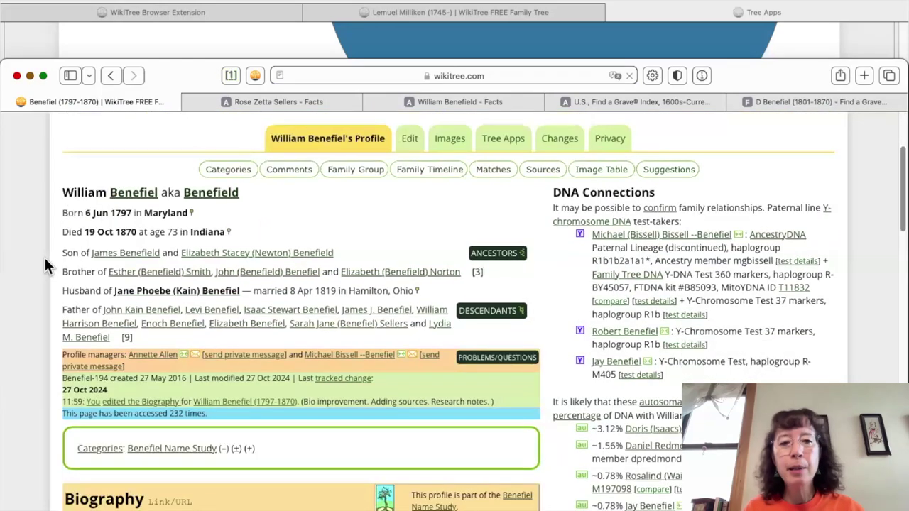
scroll(44, 266, down, 1)
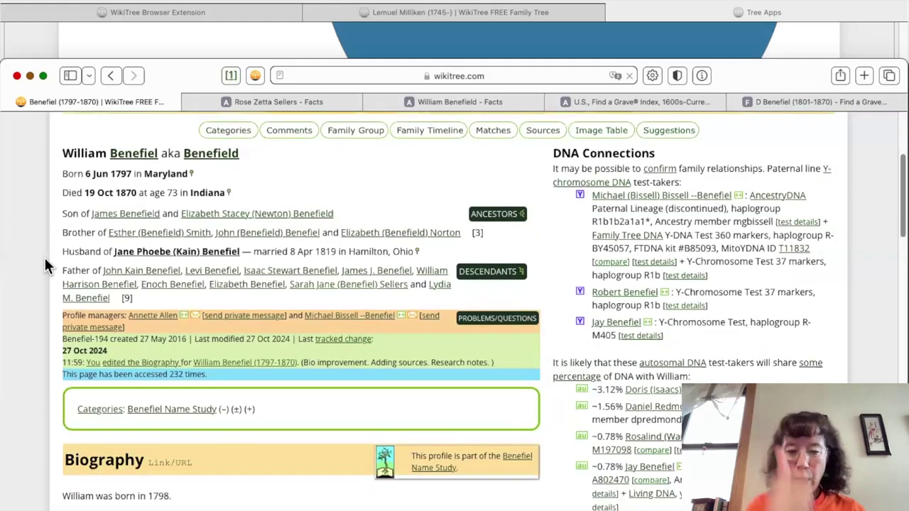
scroll(45, 265, up, 1)
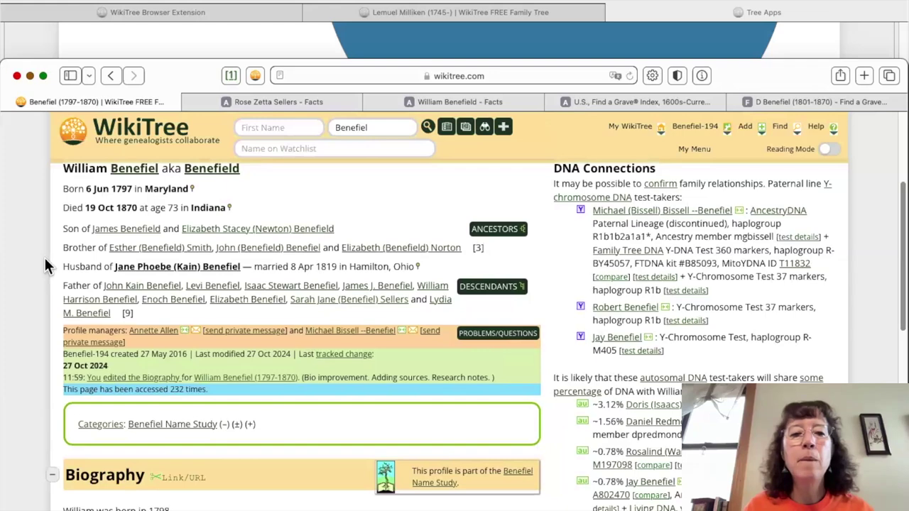
click(105, 230)
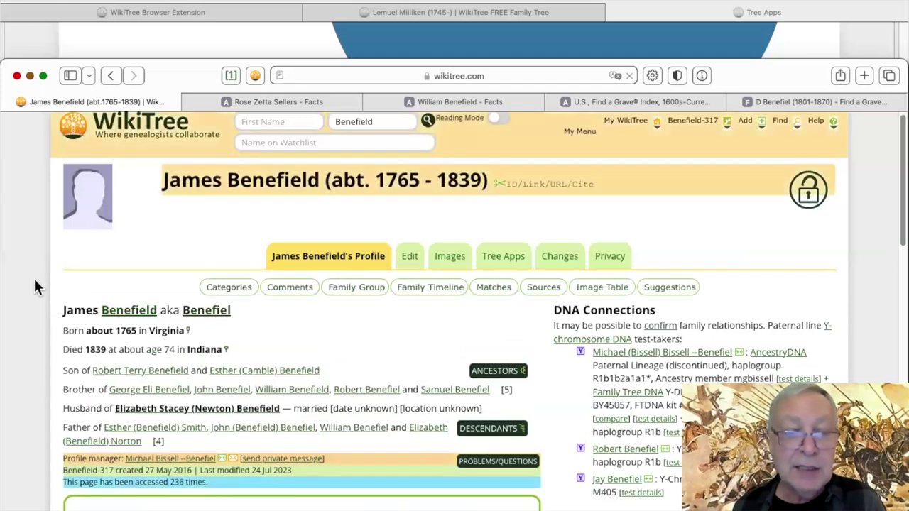
scroll(34, 279, down, 3)
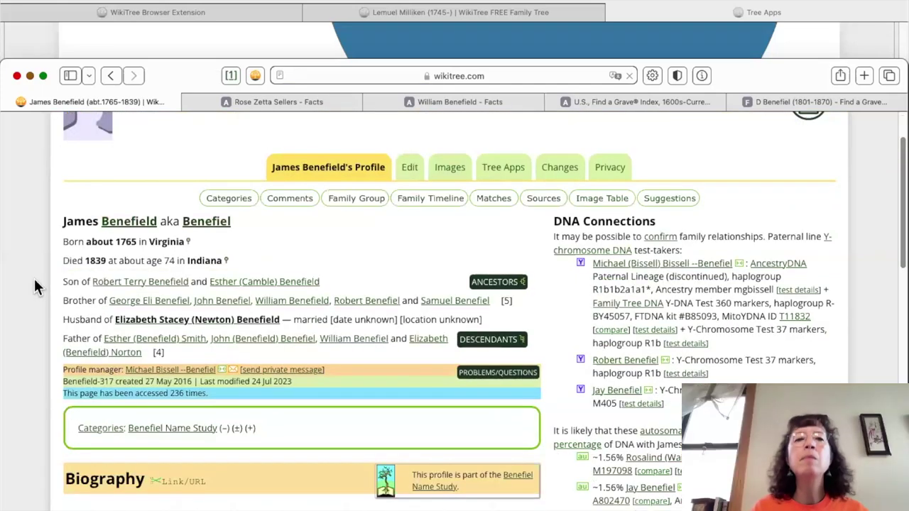
scroll(34, 278, down, 7)
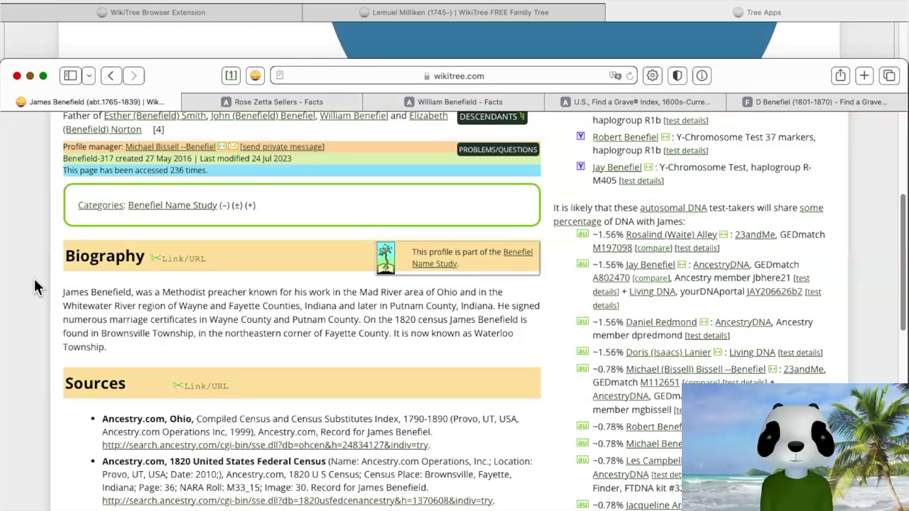
scroll(47, 242, down, 5)
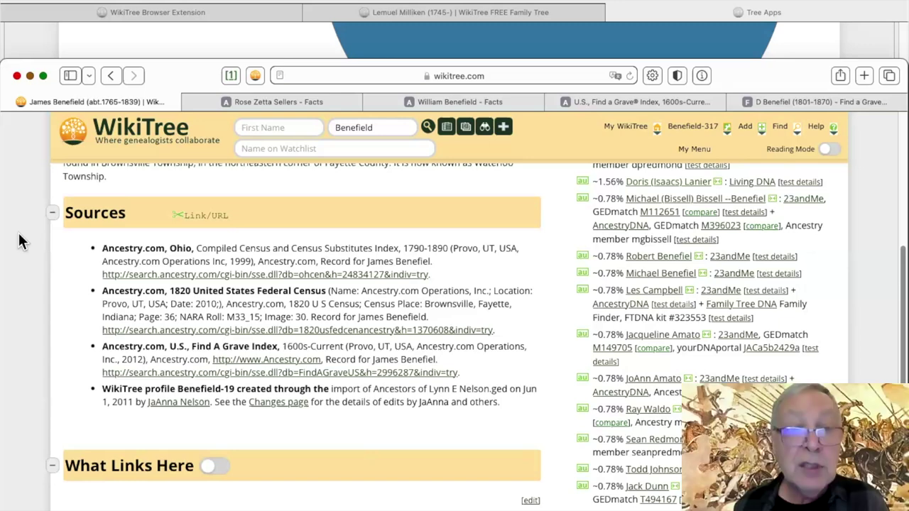
scroll(20, 241, up, 1)
scroll(21, 242, up, 5)
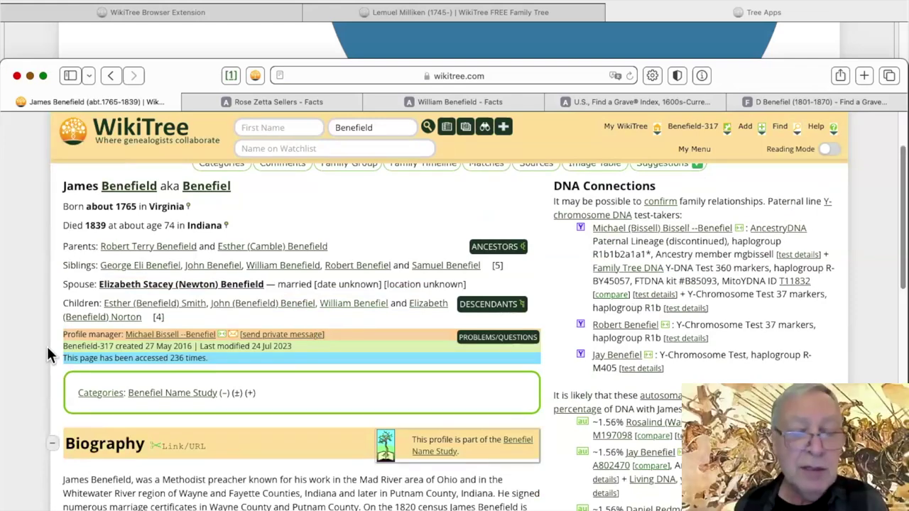
scroll(47, 347, down, 3)
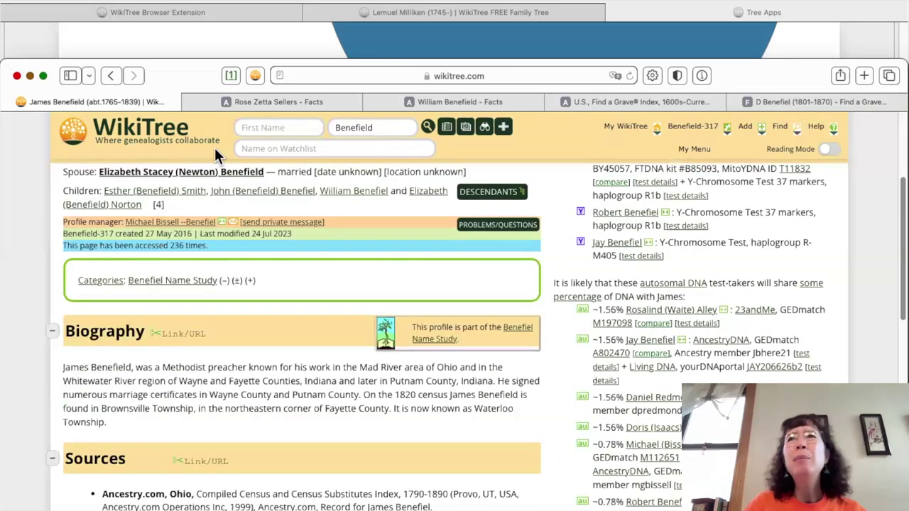
scroll(214, 148, up, 6)
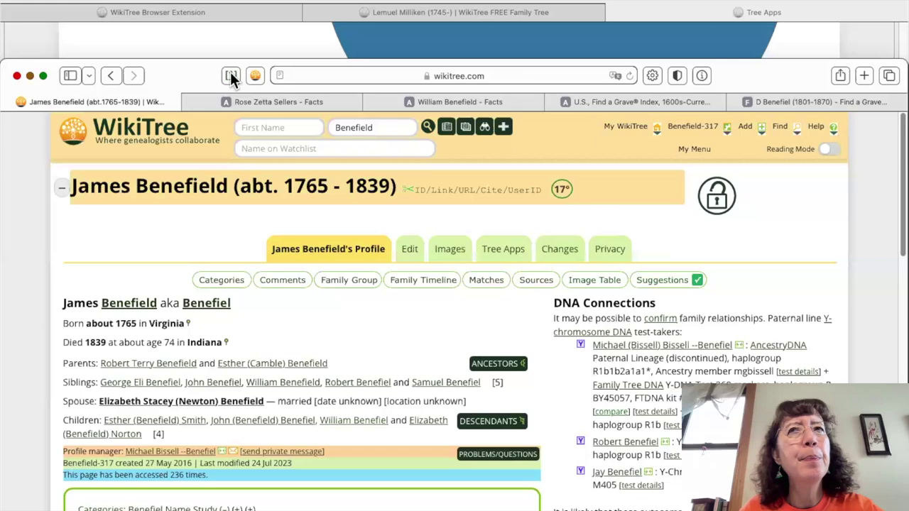
click(231, 76)
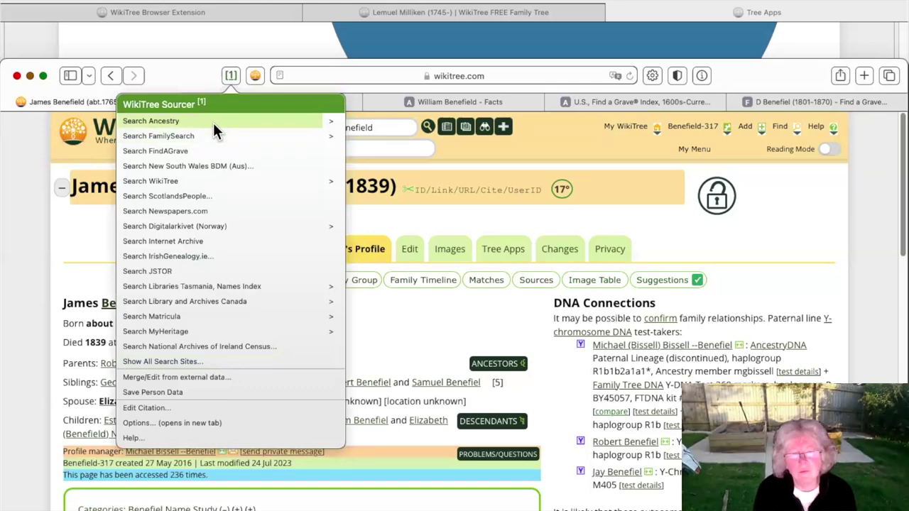
Search Ancestry for James Benefield from WikiTree Sourcer.
click(213, 123)
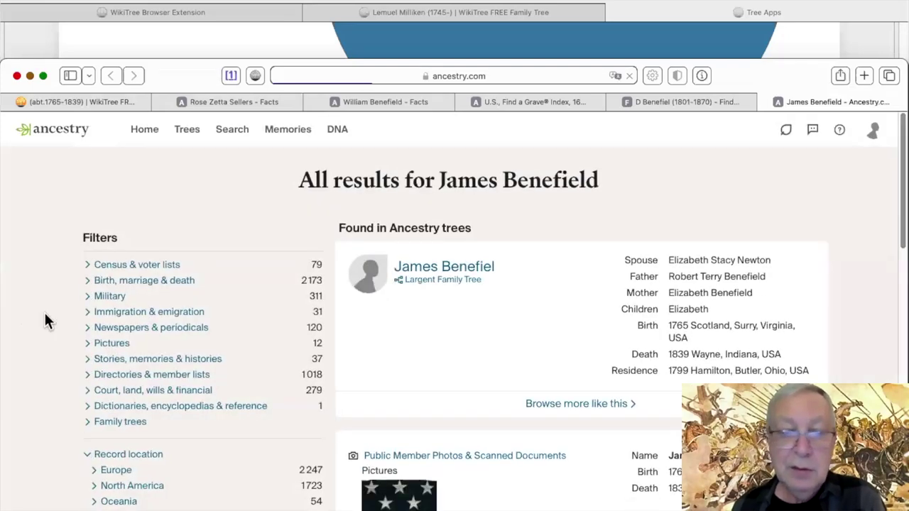
scroll(44, 319, down, 1)
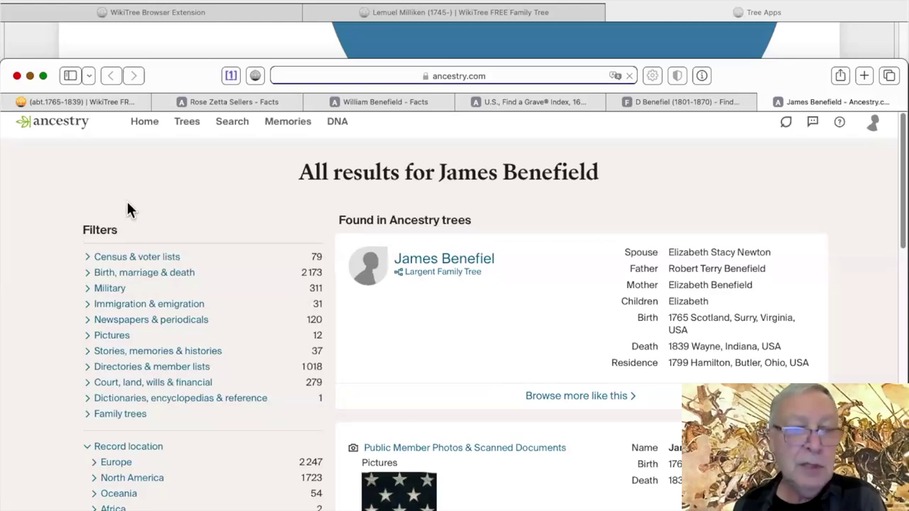
scroll(127, 202, down, 5)
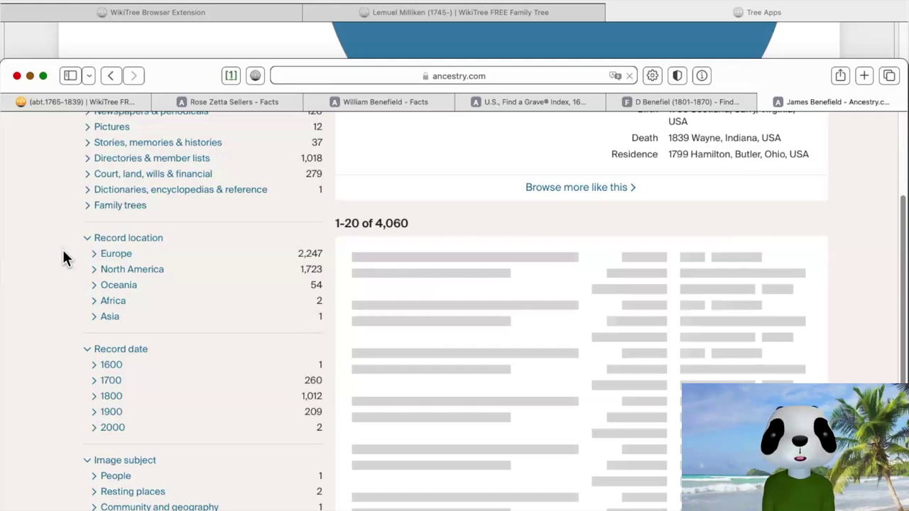
scroll(62, 258, up, 3)
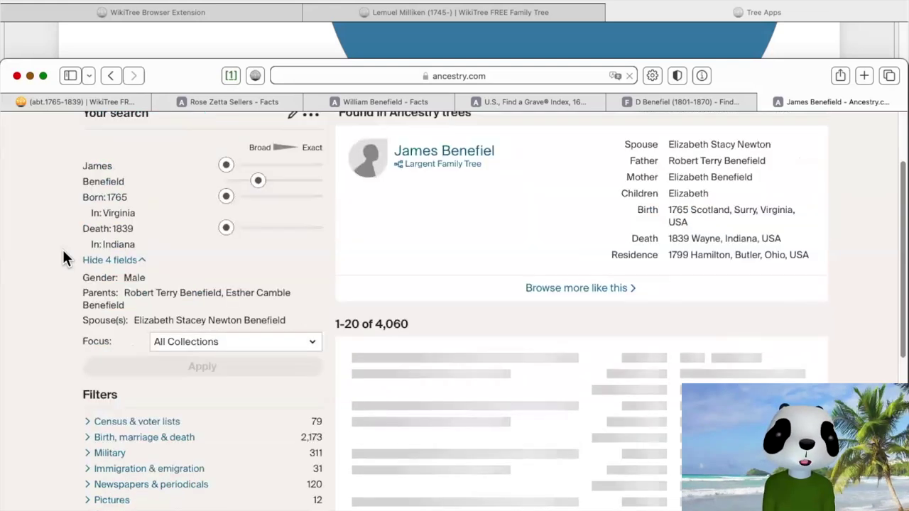
scroll(62, 258, down, 3)
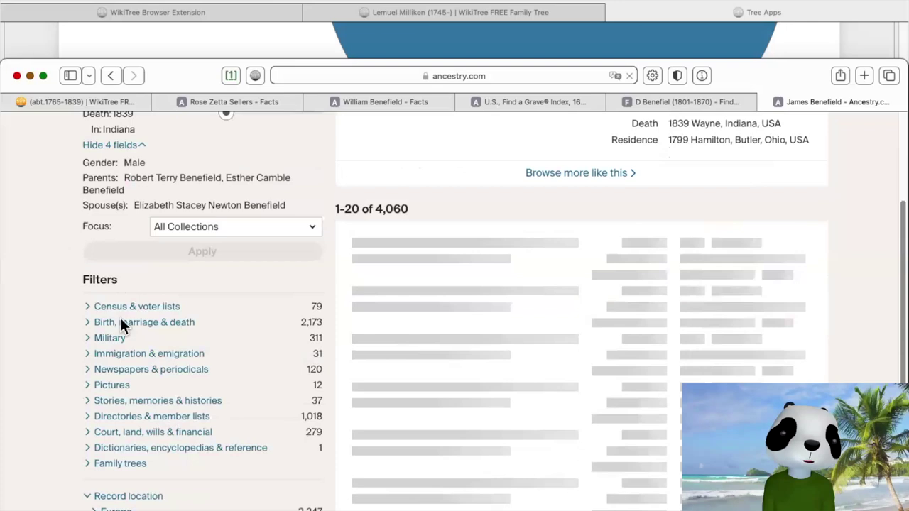
scroll(119, 323, down, 4)
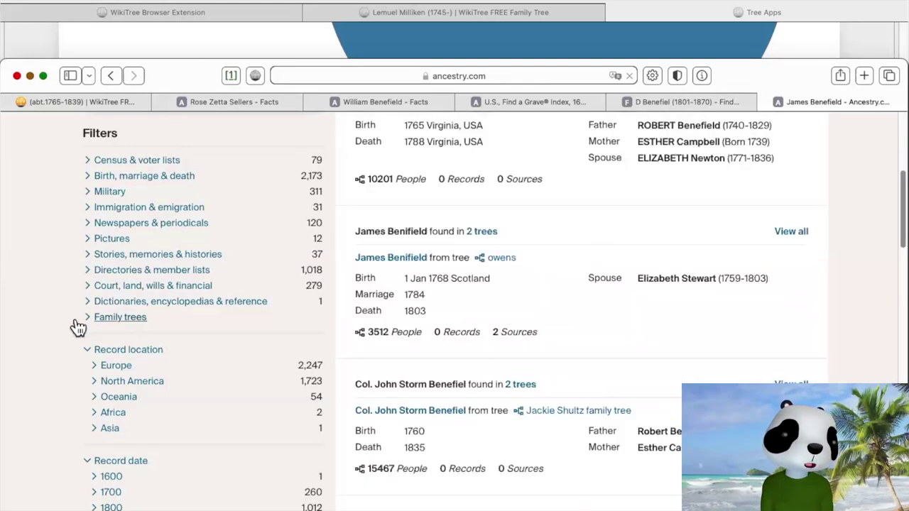
scroll(78, 326, up, 2)
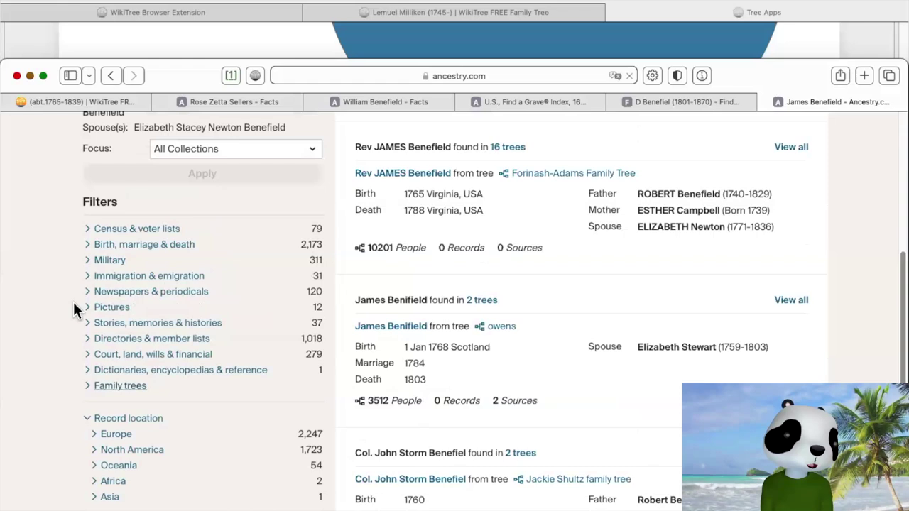
scroll(73, 302, up, 8)
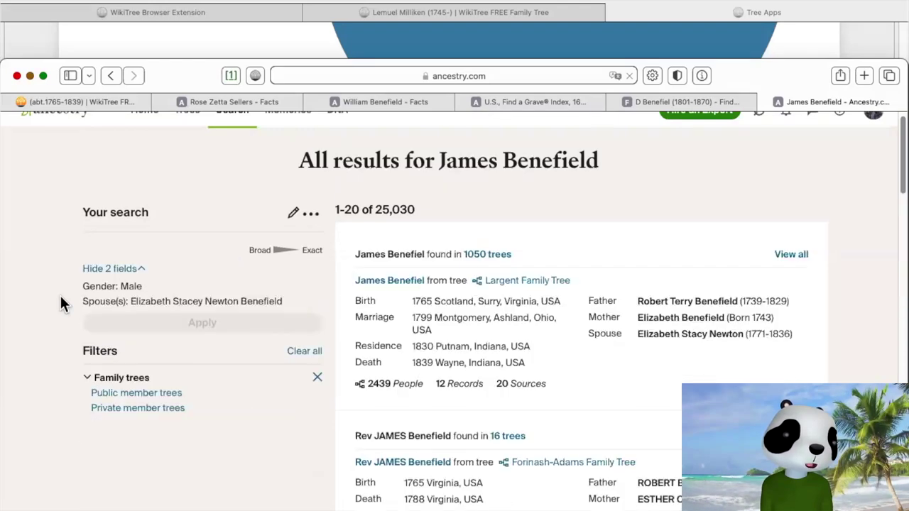
scroll(68, 299, down, 2)
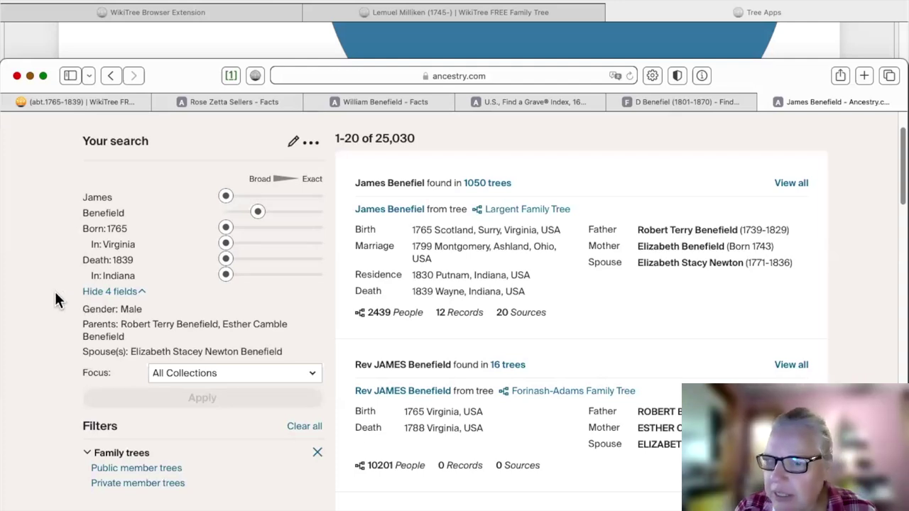
scroll(55, 298, down, 1)
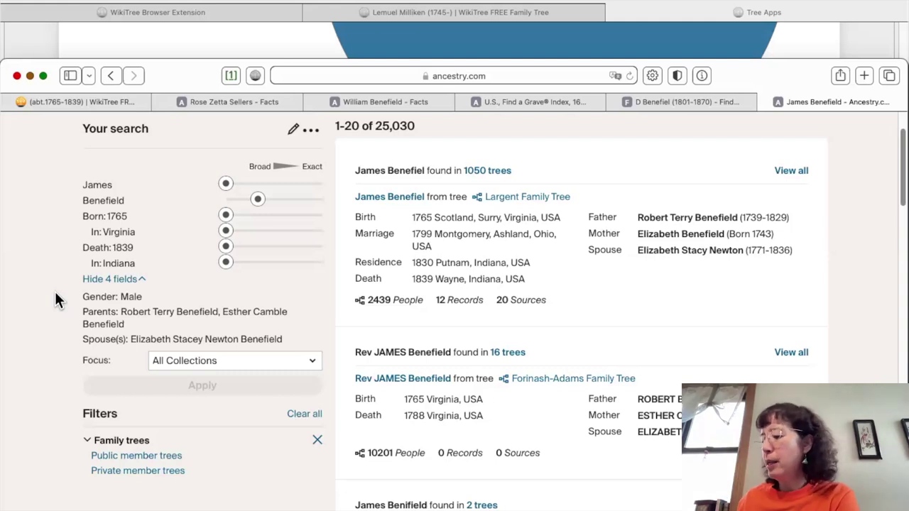
scroll(54, 291, down, 1)
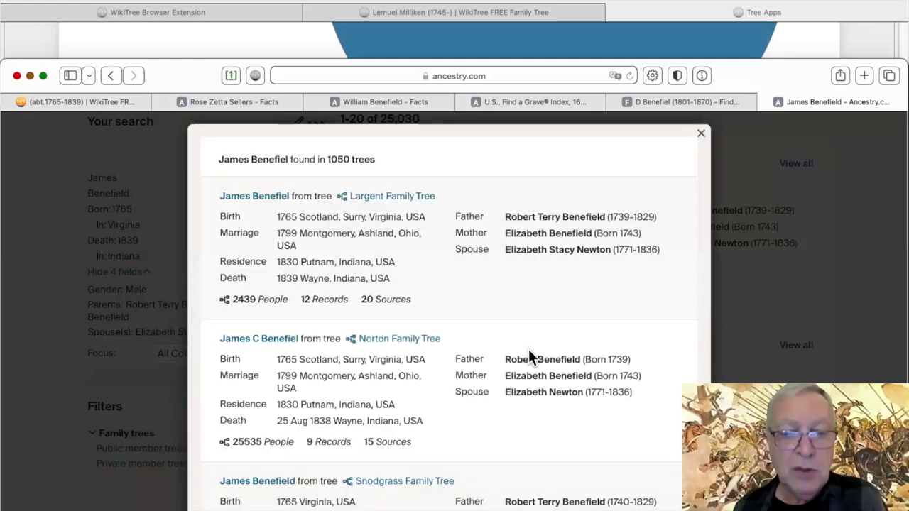
scroll(528, 352, down, 5)
scroll(528, 355, down, 10)
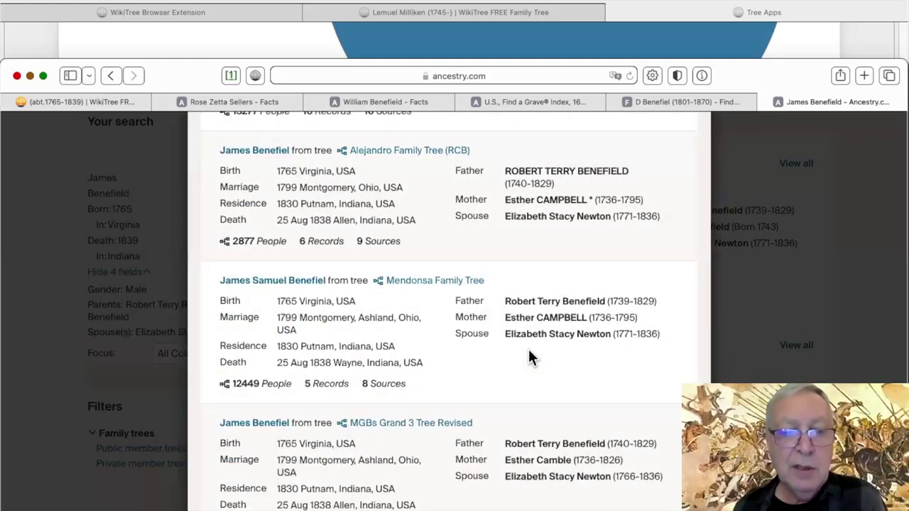
scroll(528, 355, down, 3)
scroll(309, 248, up, 18)
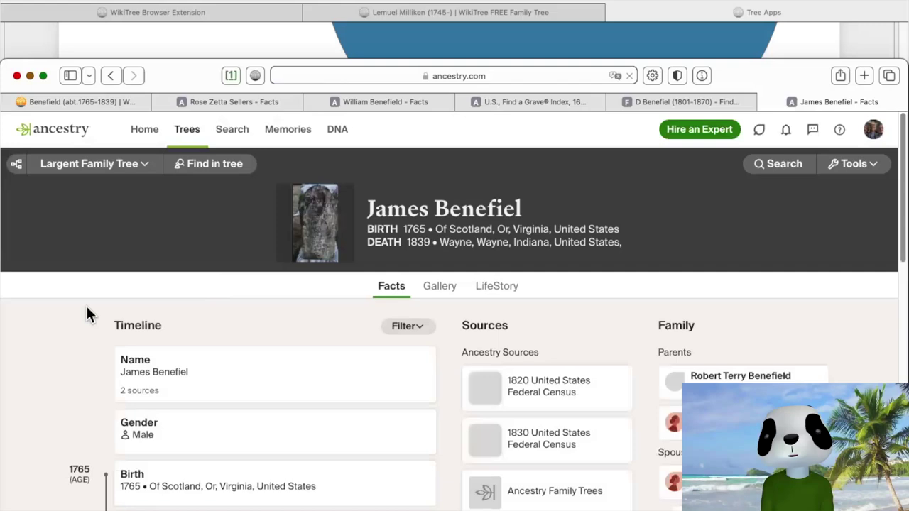
scroll(86, 314, down, 1)
scroll(86, 315, down, 3)
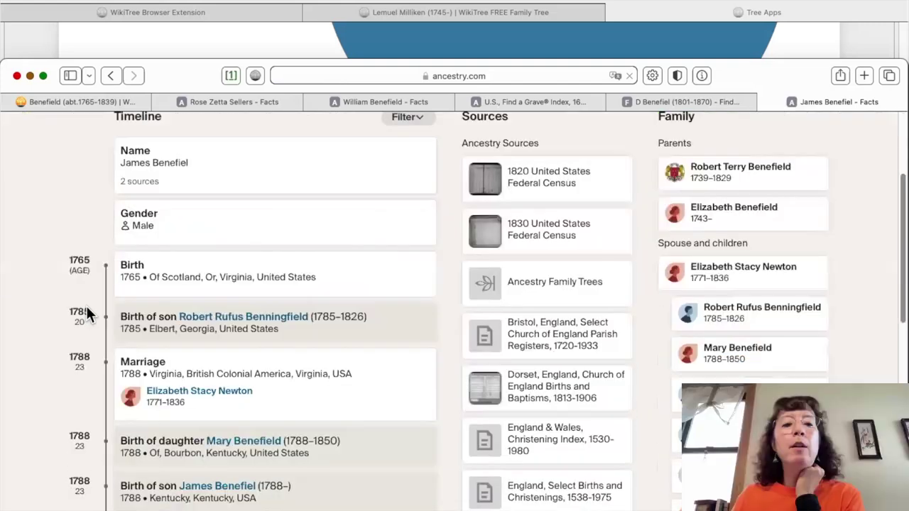
scroll(71, 267, down, 1)
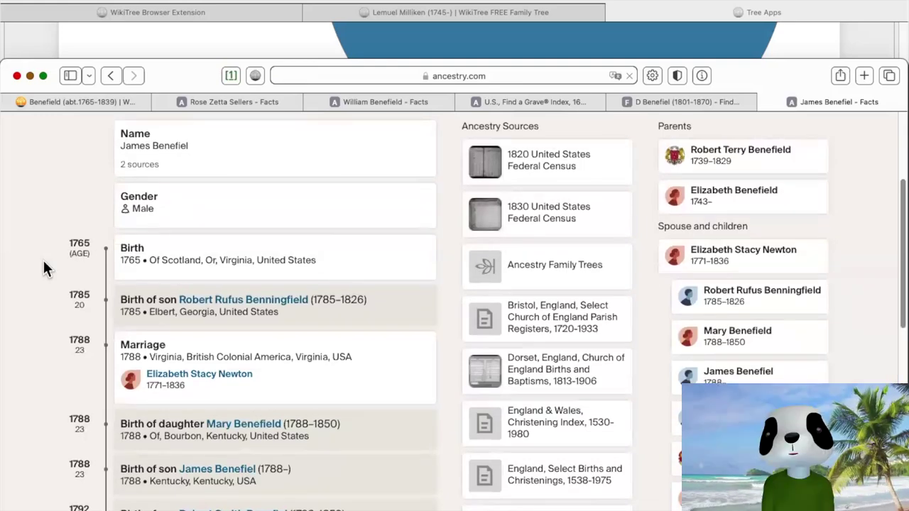
scroll(43, 263, down, 2)
scroll(43, 264, down, 2)
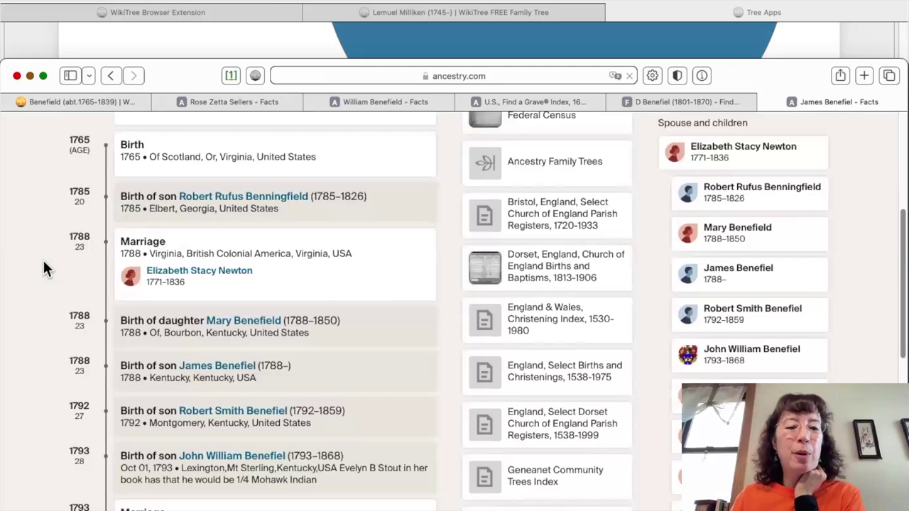
scroll(432, 223, up, 6)
mouse_move(603, 206)
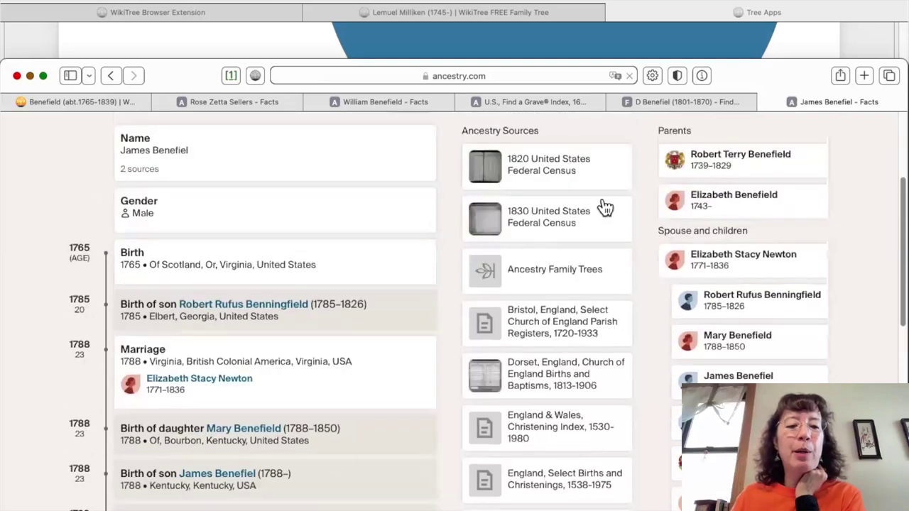
click(605, 203)
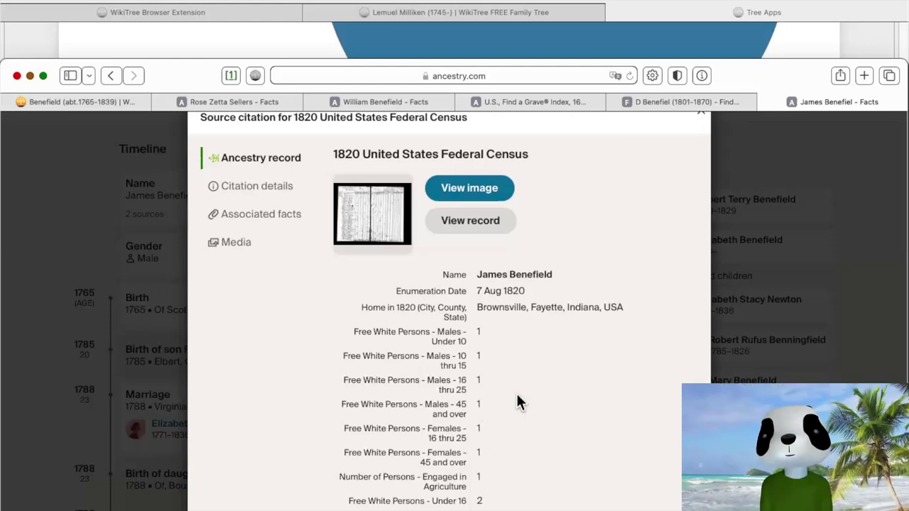
scroll(517, 402, down, 1)
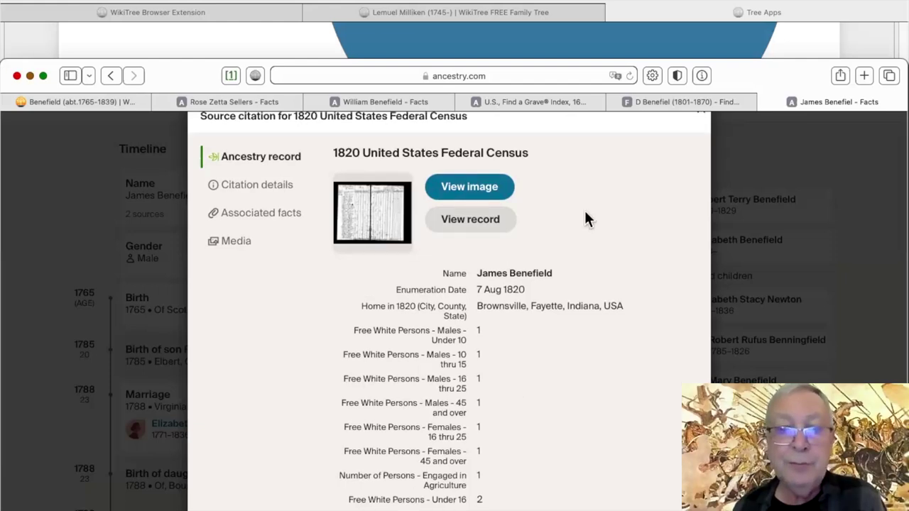
scroll(584, 212, up, 2)
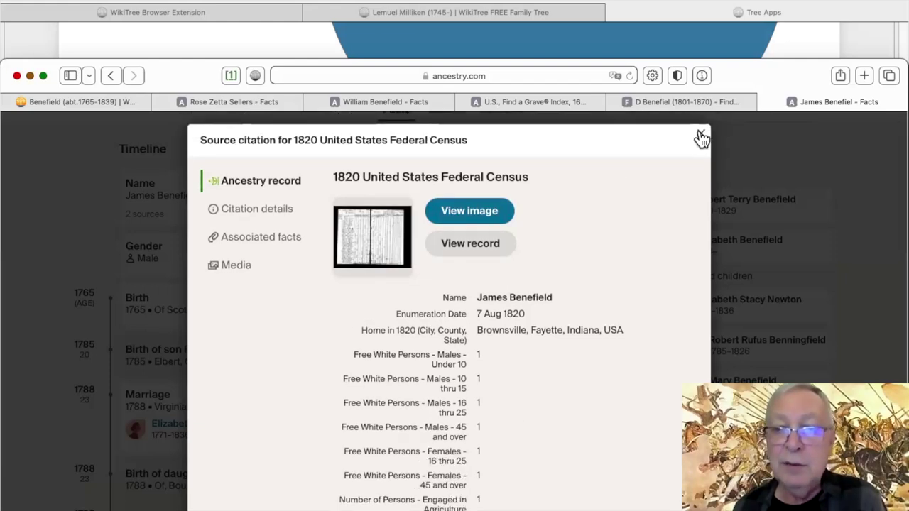
key(Escape)
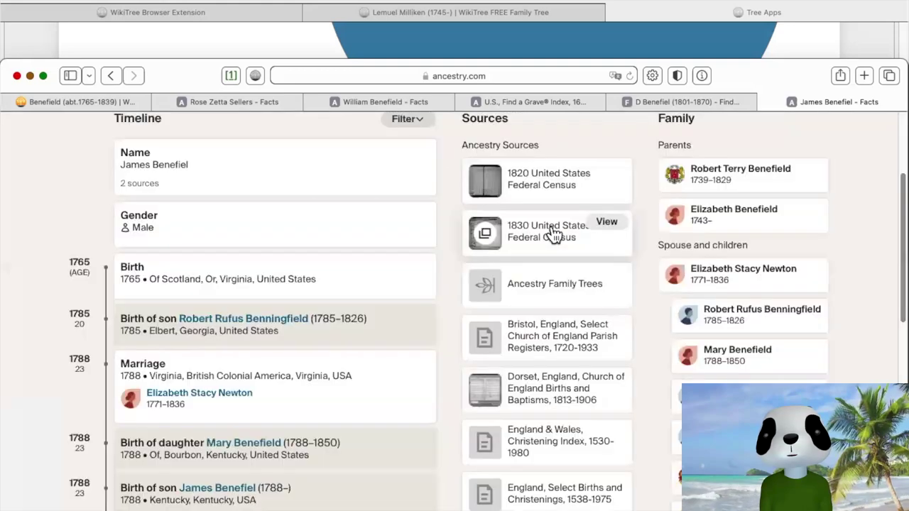
scroll(429, 278, down, 4)
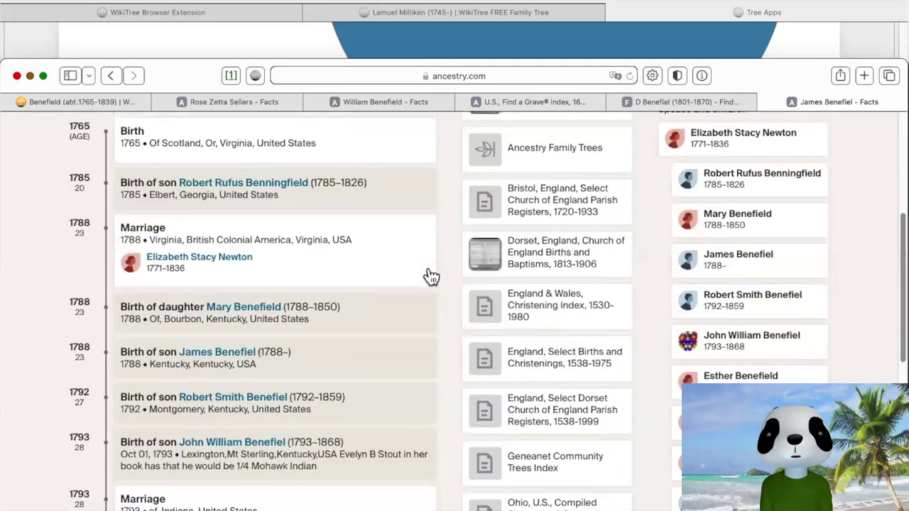
scroll(431, 277, down, 1)
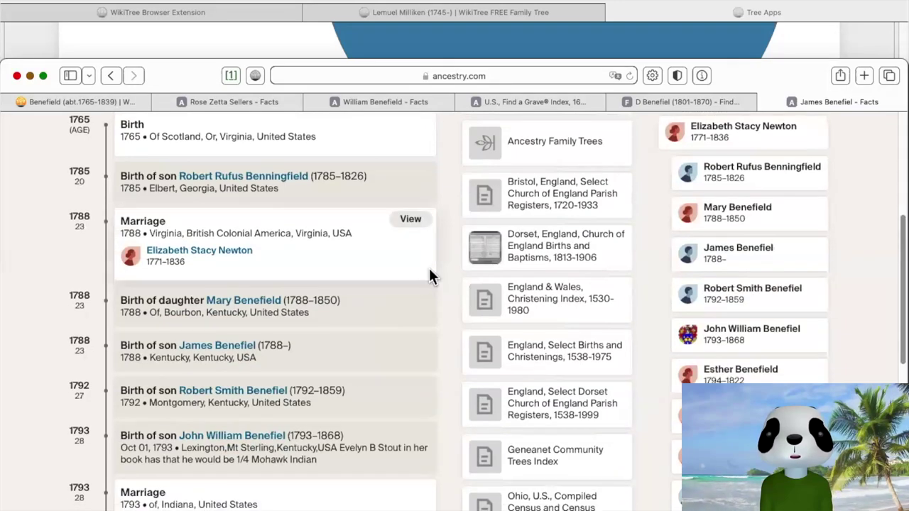
scroll(431, 277, down, 2)
scroll(431, 276, down, 3)
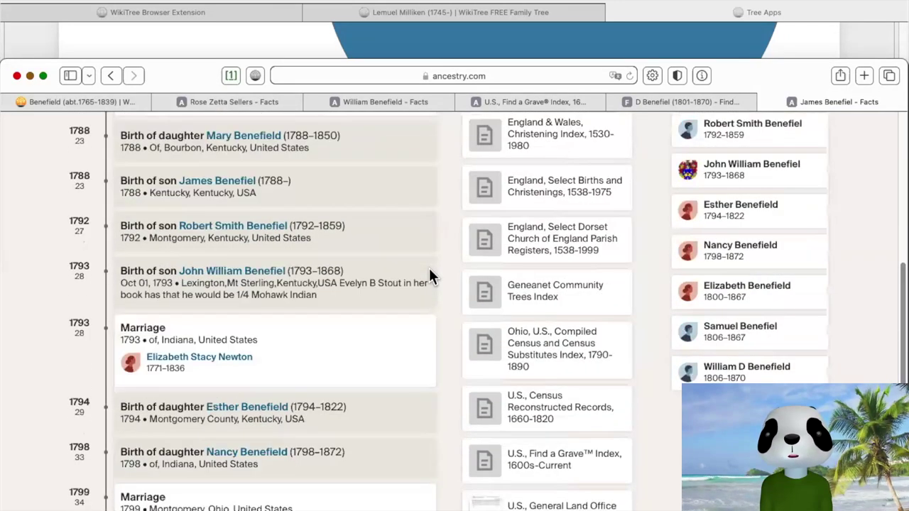
scroll(501, 268, down, 1)
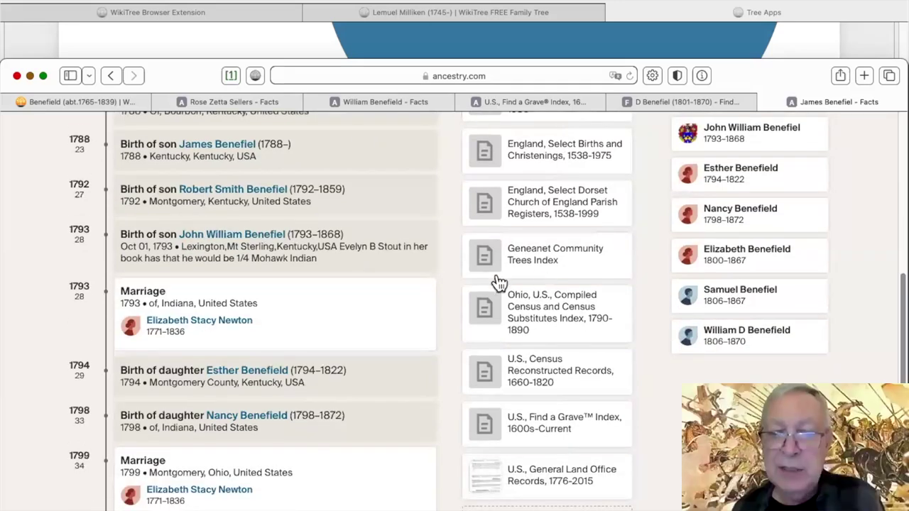
scroll(499, 283, down, 1)
scroll(426, 285, down, 2)
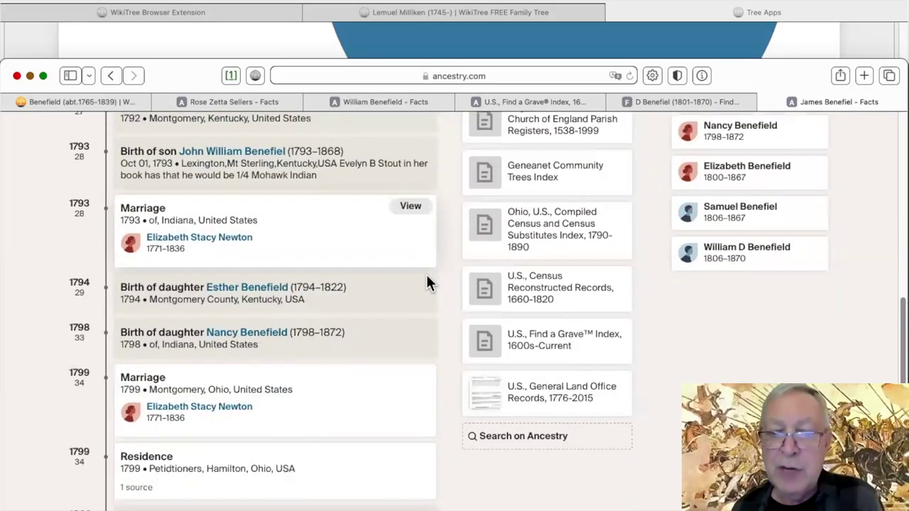
scroll(544, 220, down, 1)
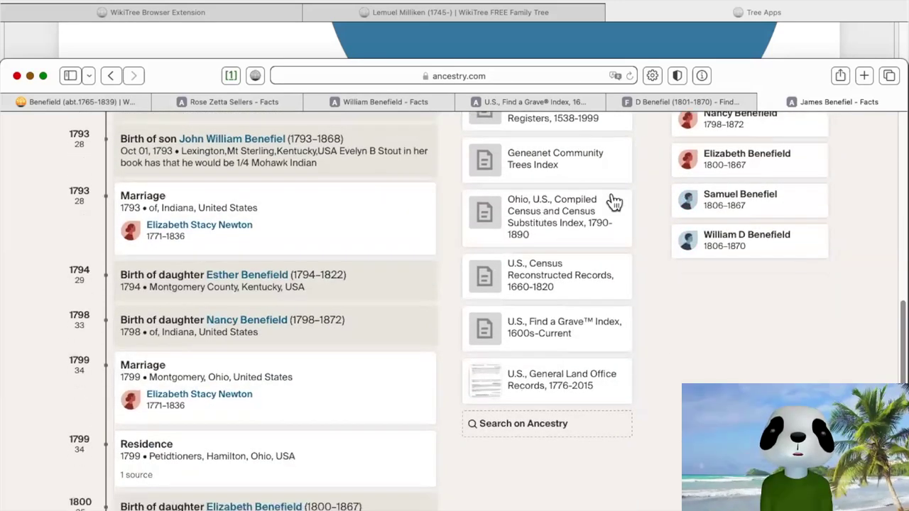
click(565, 344)
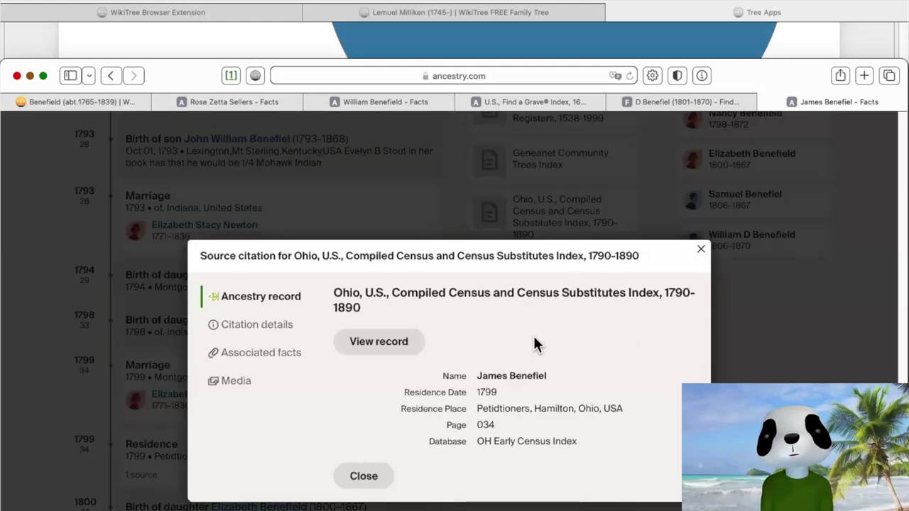
Select the Ohio census citation's title, then close that citation.
drag(579, 256, 198, 257)
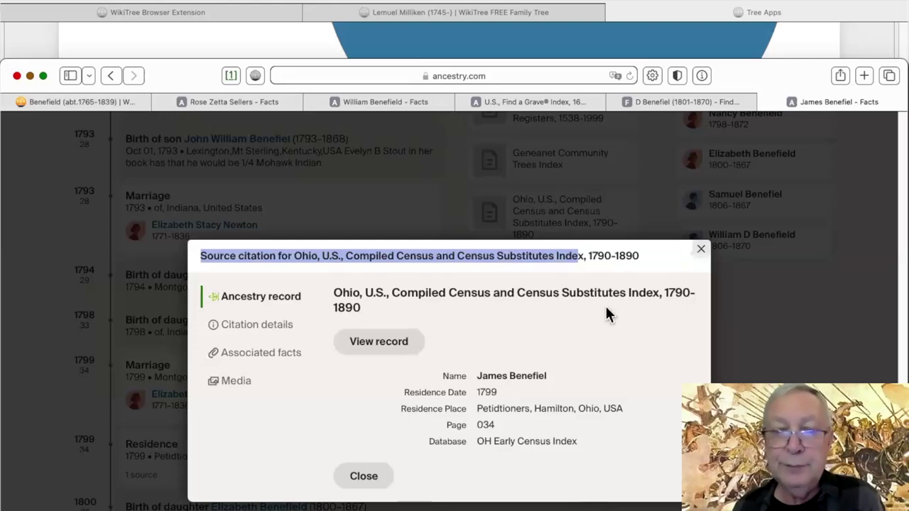
key(Escape)
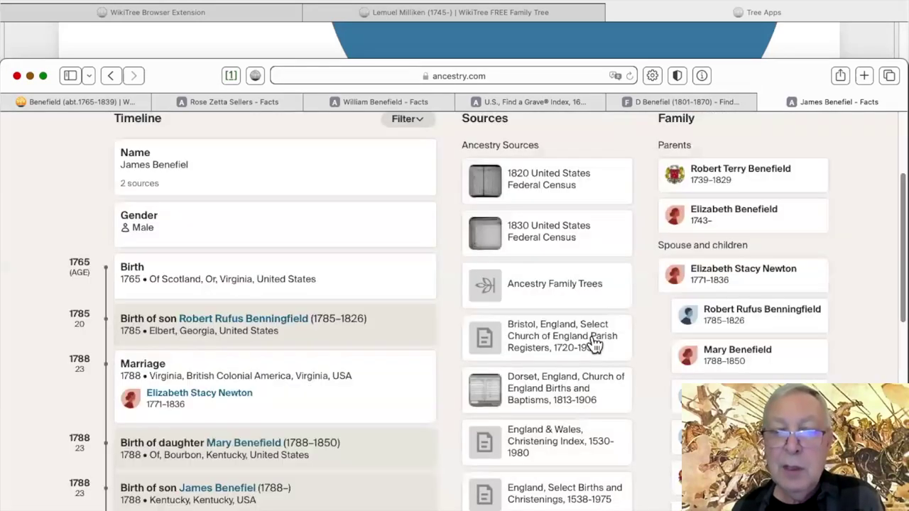
scroll(600, 298, down, 10)
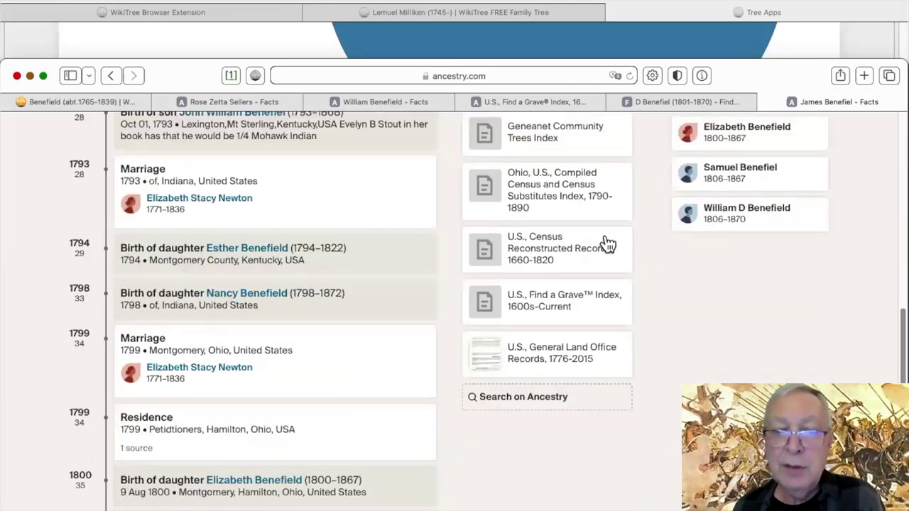
Review the Census Reconstructed Records citation placing James Benefiel Jr at Whitewater in 1810, then scroll to the children.
click(609, 240)
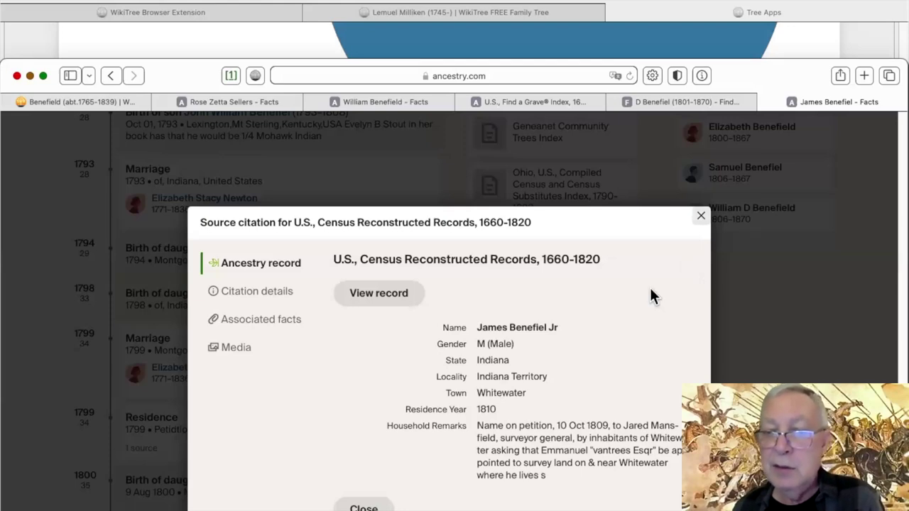
key(Escape)
scroll(652, 295, down, 2)
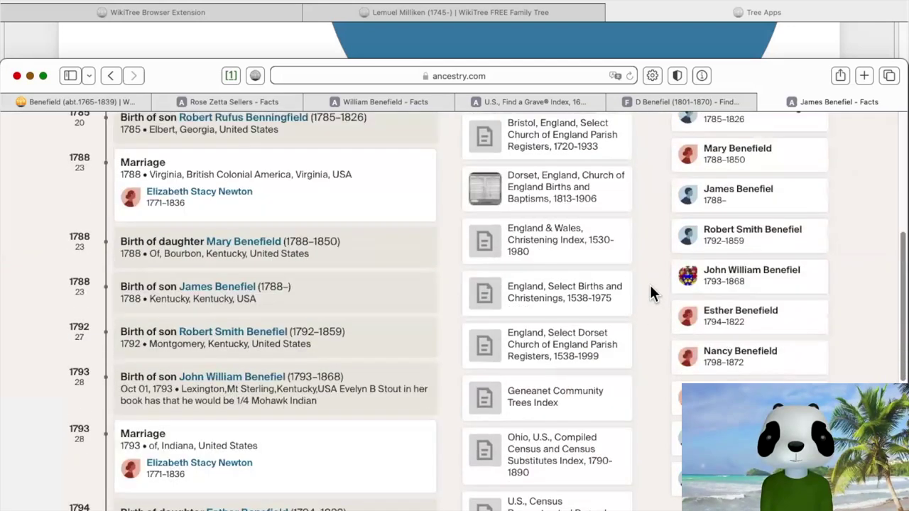
scroll(778, 281, down, 3)
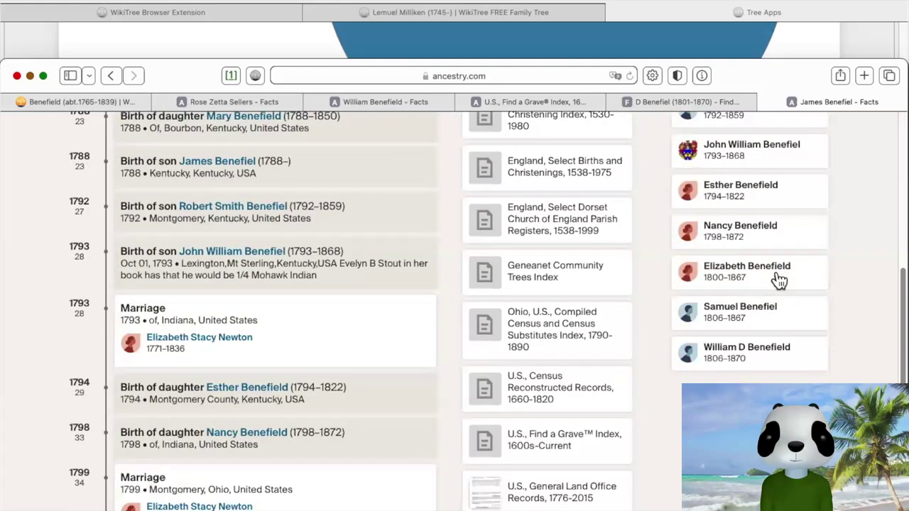
Open daughter Elizabeth Benefield's facts page, born 9 Aug 1800 in Montgomery, Hamilton, Ohio.
click(774, 282)
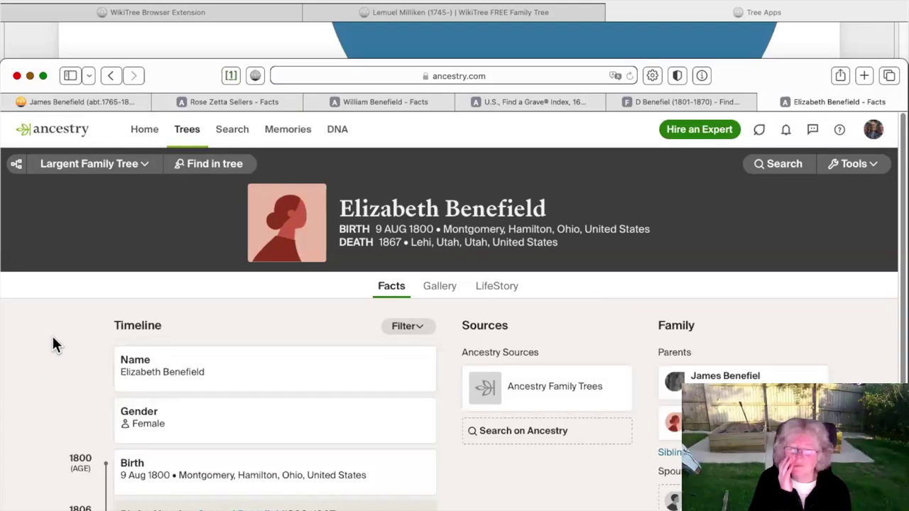
scroll(54, 339, down, 3)
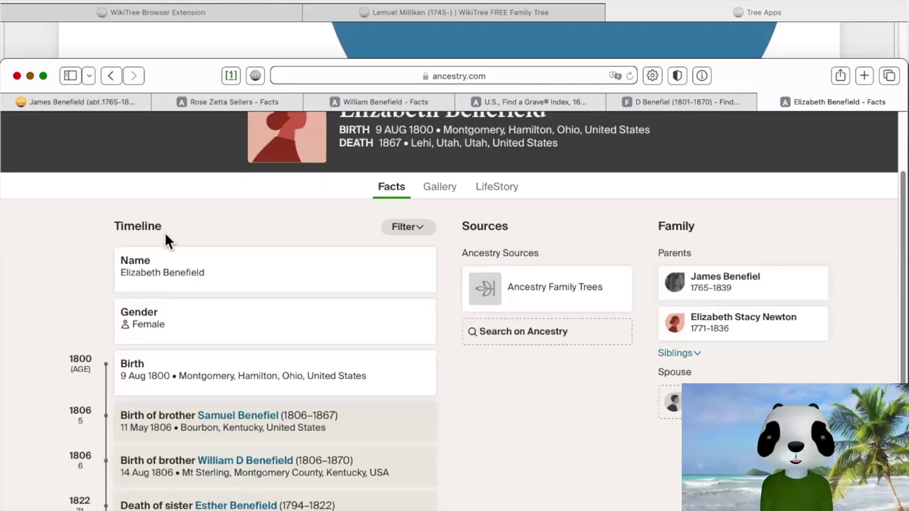
scroll(164, 230, up, 1)
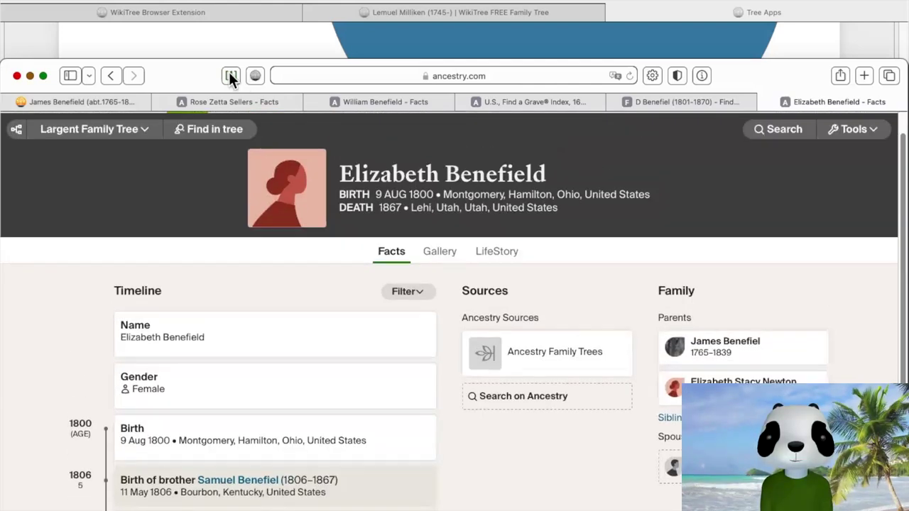
click(230, 76)
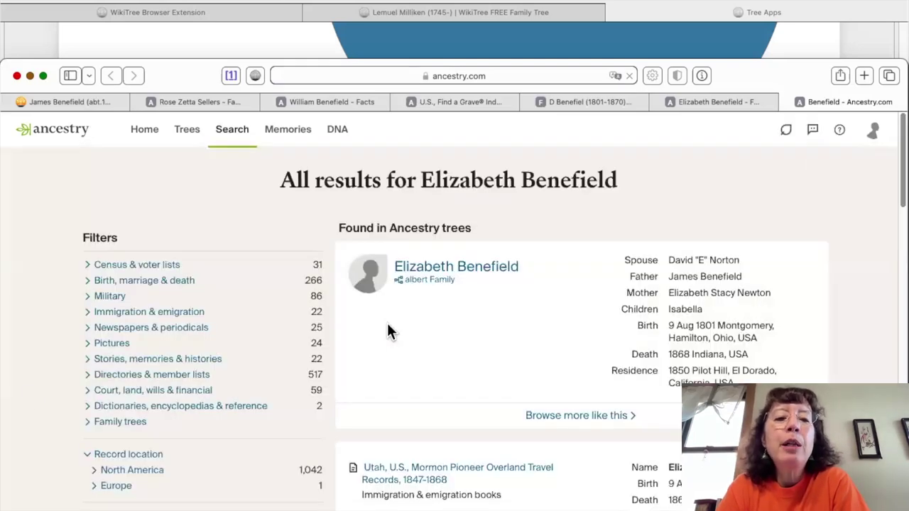
scroll(41, 364, down, 3)
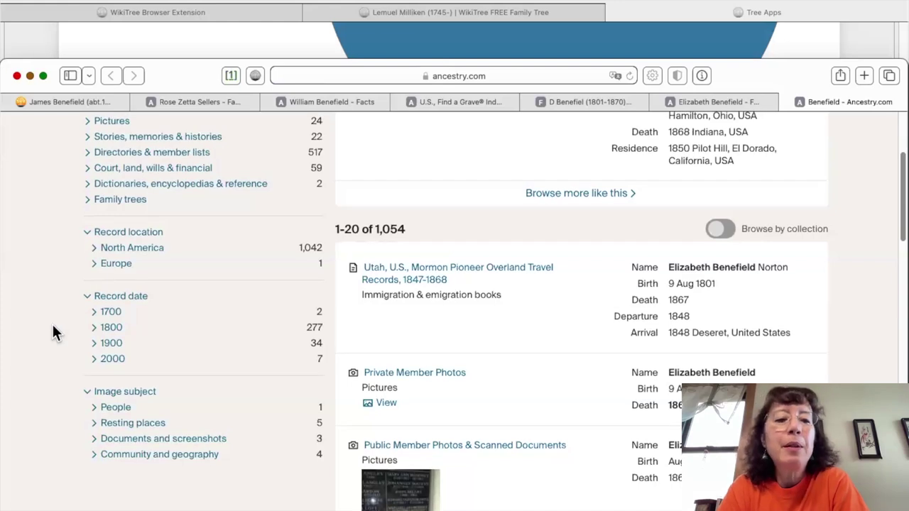
scroll(53, 331, up, 4)
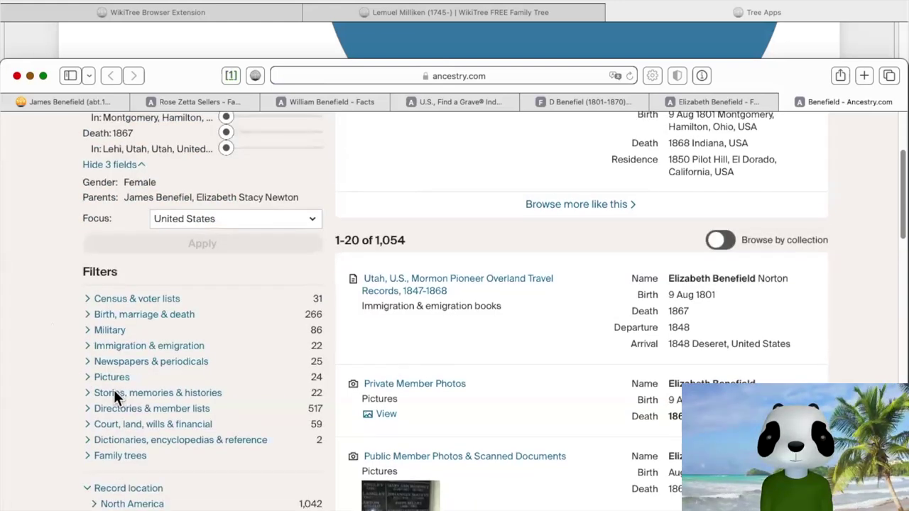
scroll(114, 395, down, 1)
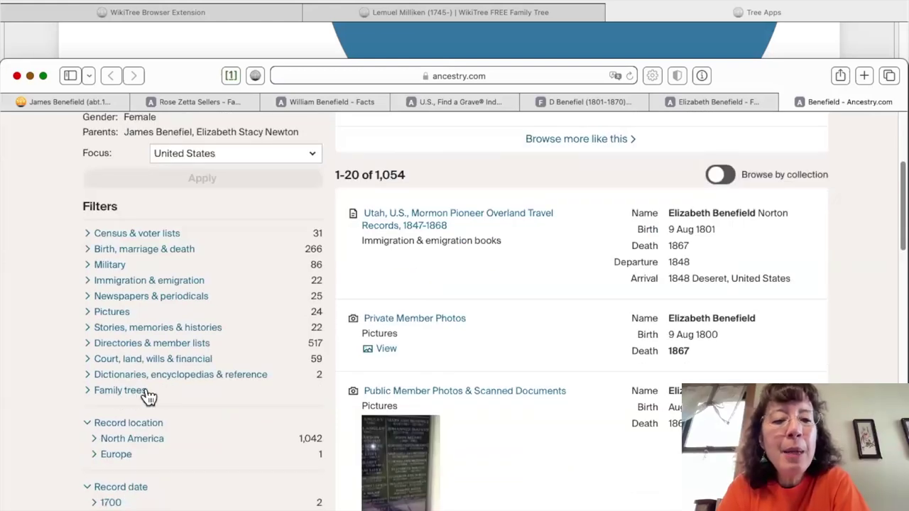
click(142, 392)
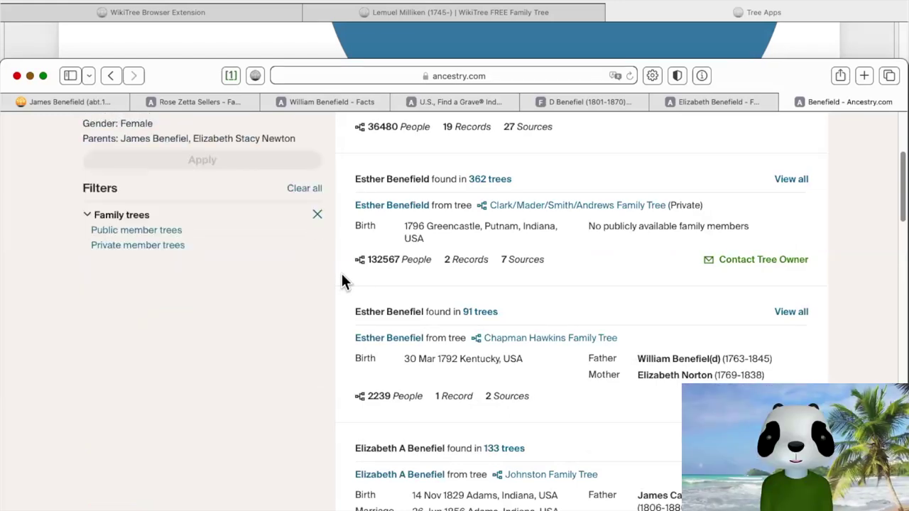
scroll(343, 281, up, 3)
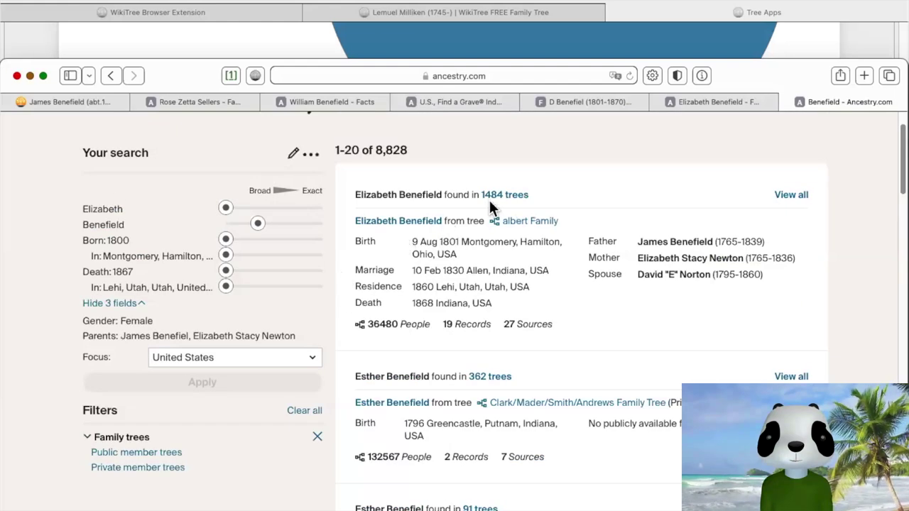
click(425, 238)
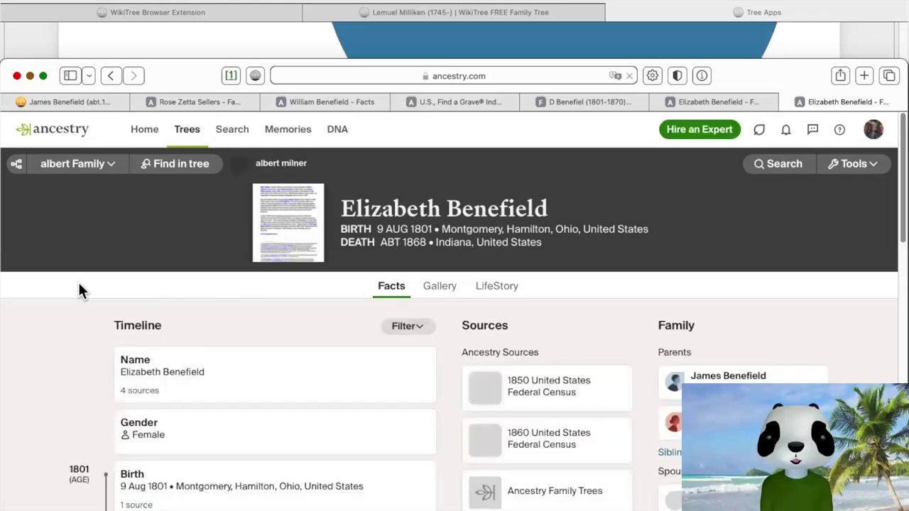
Close the 1850 census citation and check which source supports Elizabeth's 1801 birth.
scroll(78, 282, down, 5)
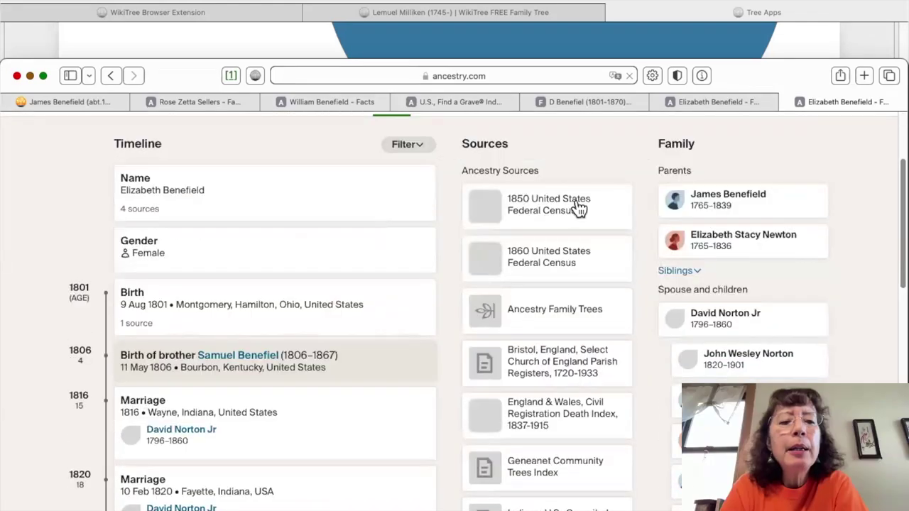
mouse_move(575, 207)
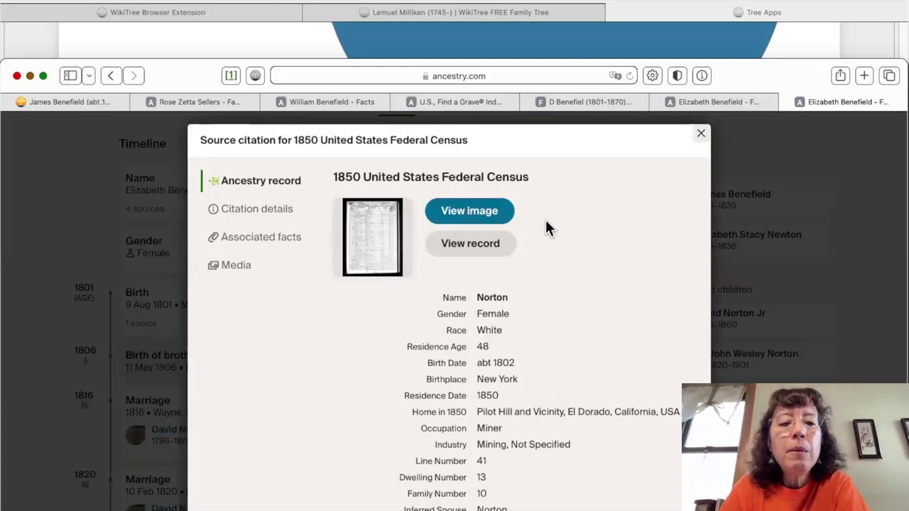
key(Escape)
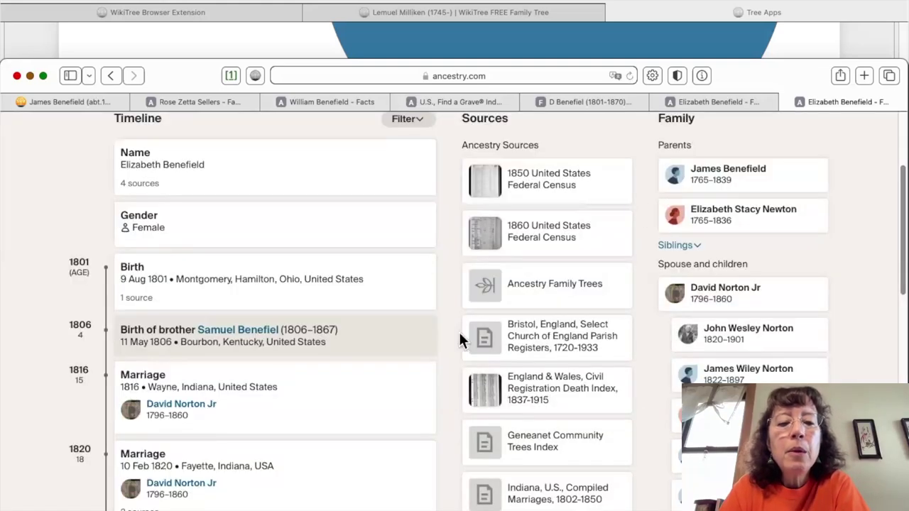
scroll(454, 330, down, 2)
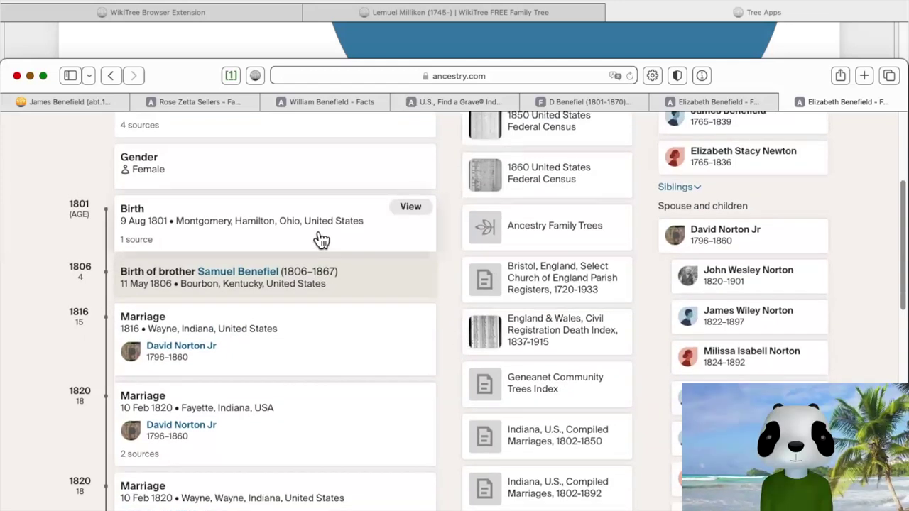
click(321, 240)
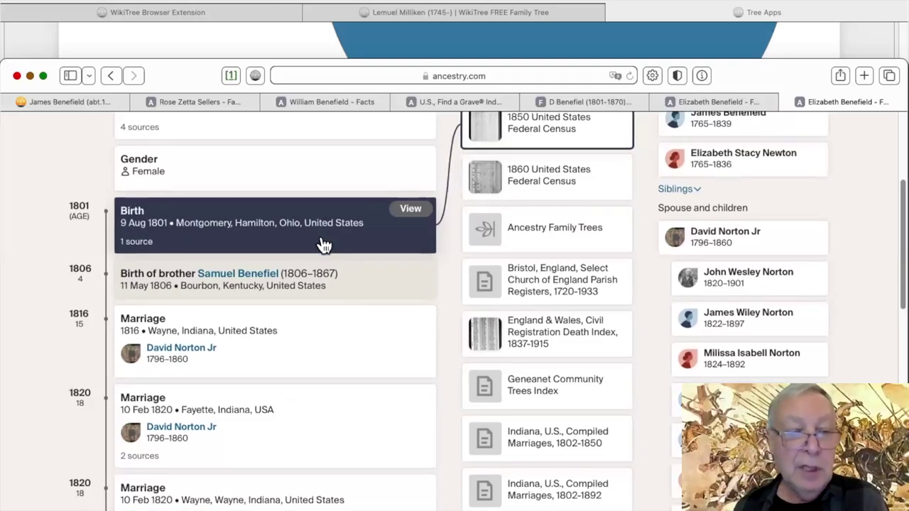
Review the sources linked to her 1820 Fayette marriage and pick the Iowa State Census source.
scroll(321, 243, down, 1)
scroll(325, 350, down, 2)
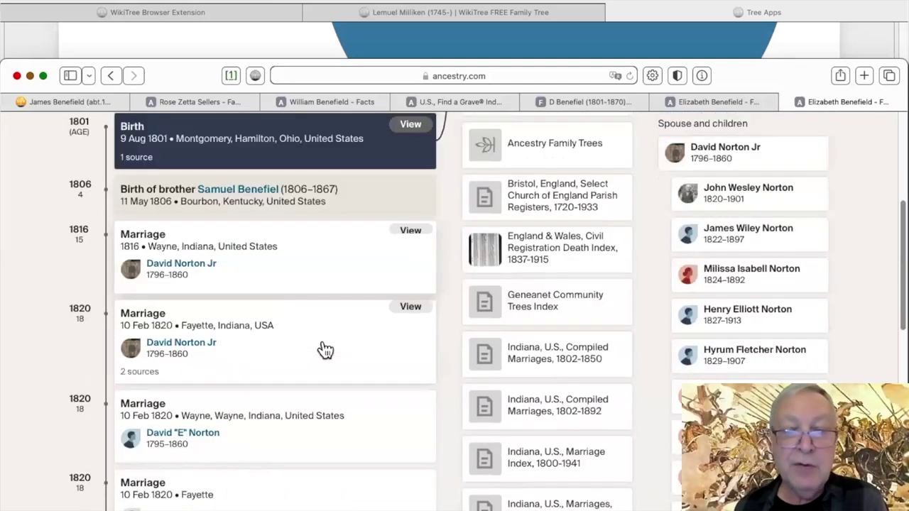
click(324, 350)
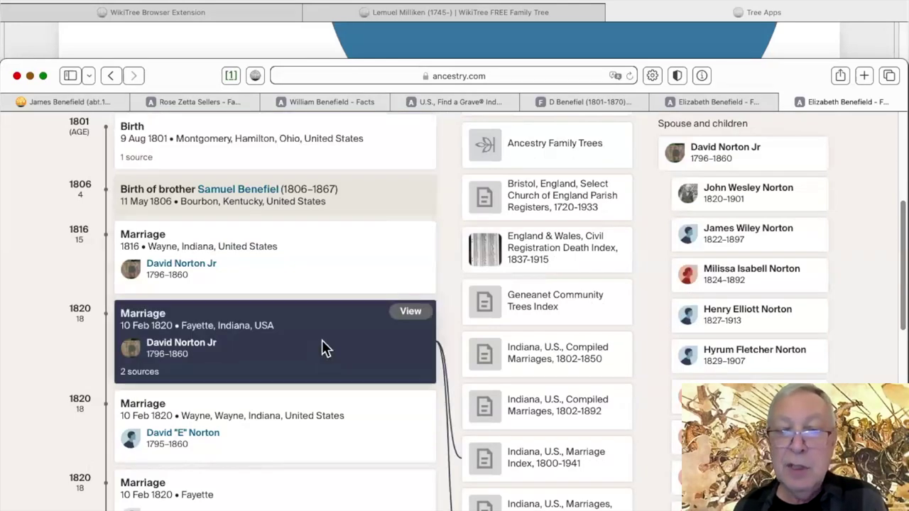
scroll(321, 346, down, 3)
scroll(321, 348, down, 1)
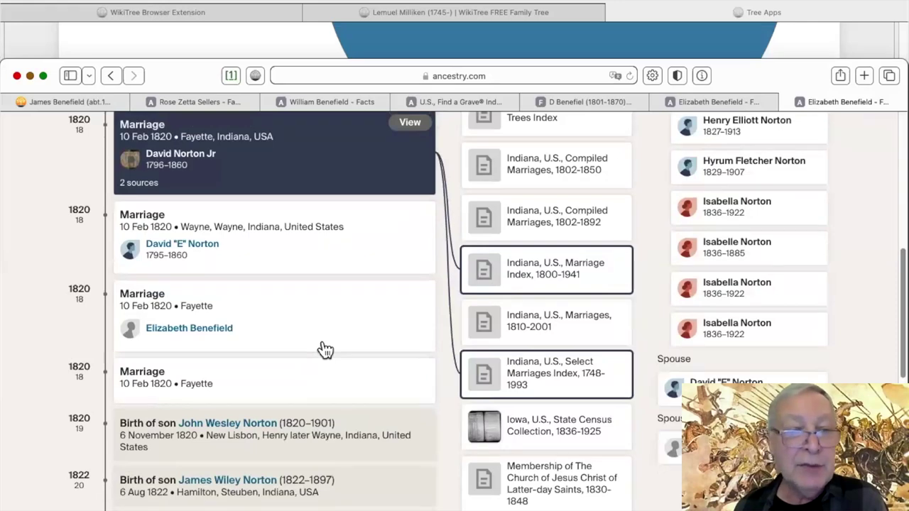
scroll(320, 348, down, 1)
scroll(48, 372, down, 1)
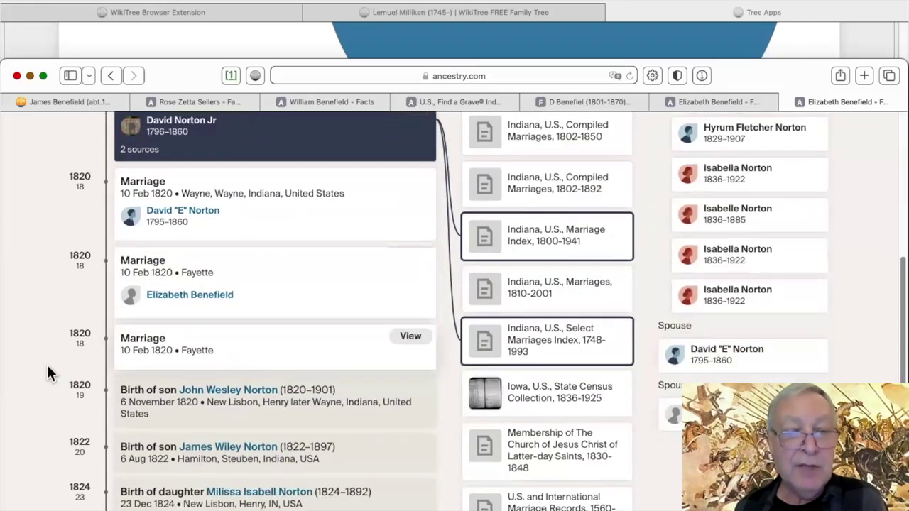
scroll(49, 372, down, 1)
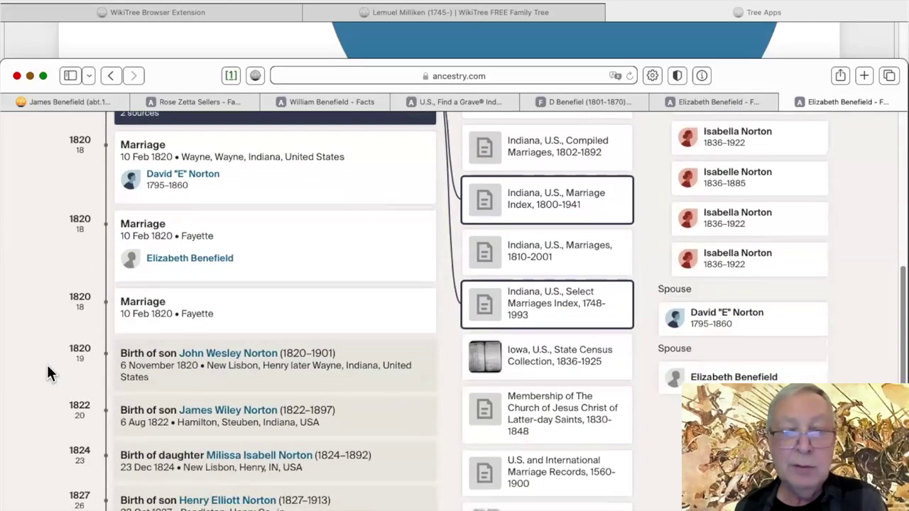
scroll(49, 371, down, 1)
scroll(56, 349, down, 2)
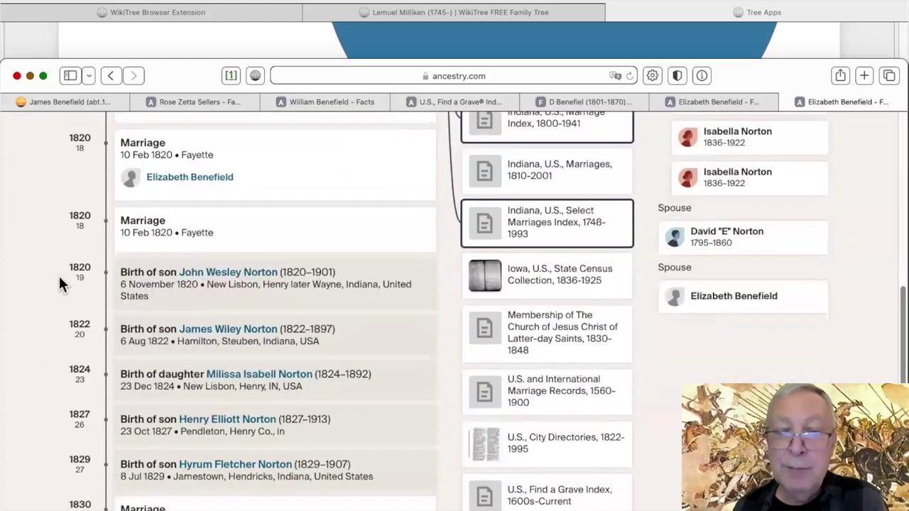
scroll(60, 283, down, 2)
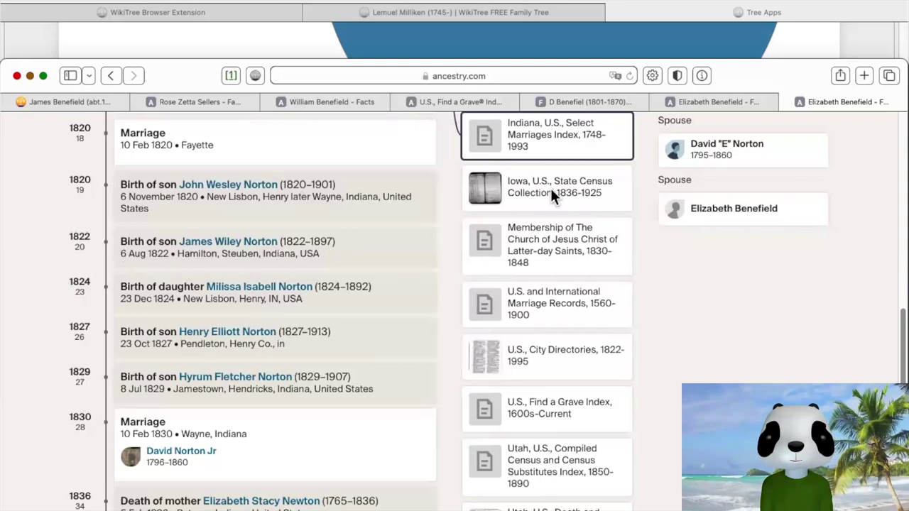
mouse_move(557, 192)
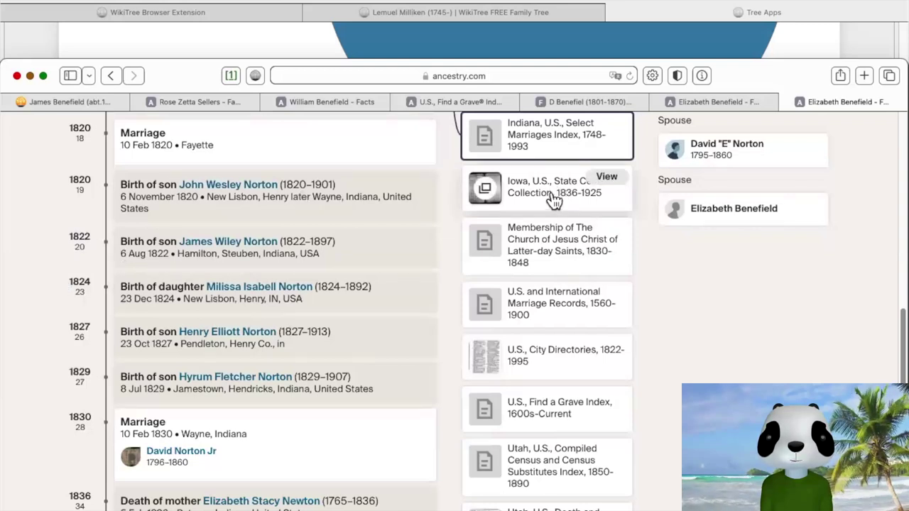
click(610, 180)
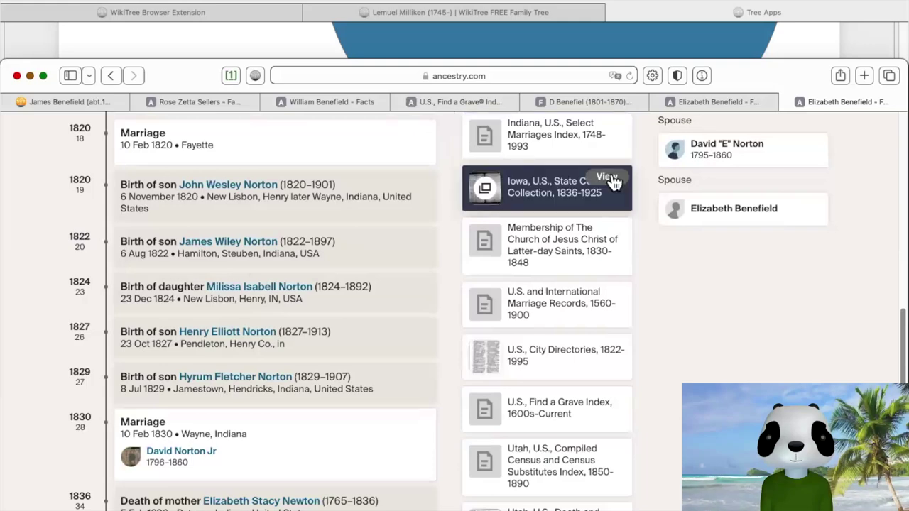
Review and close the Iowa State Census, International Marriage Records, and LDS membership citations.
click(610, 179)
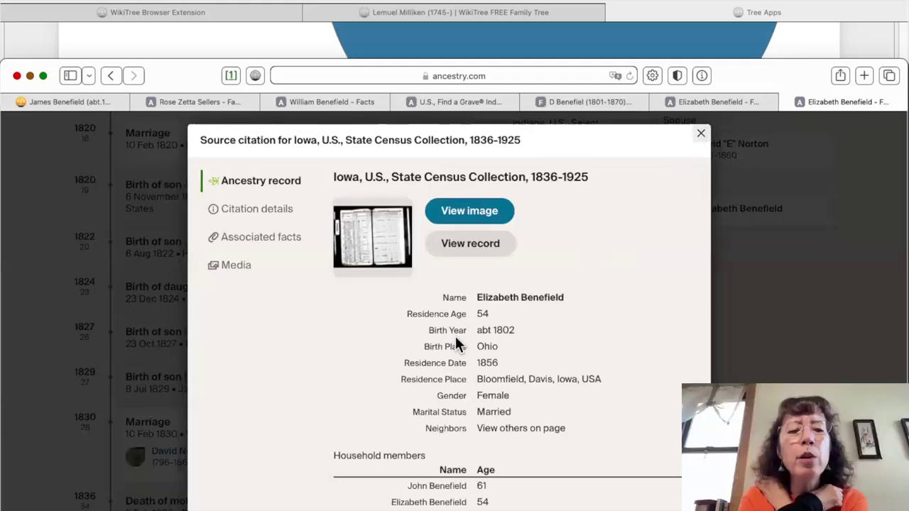
key(Escape)
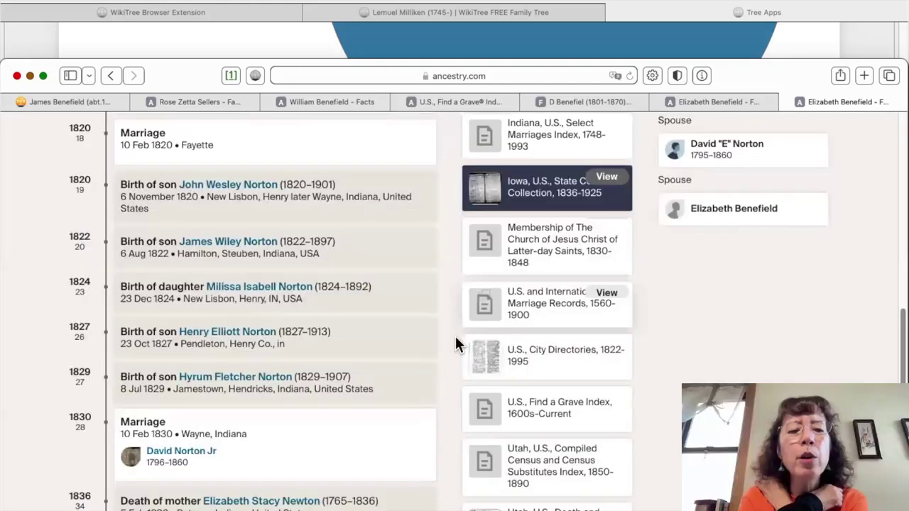
click(607, 295)
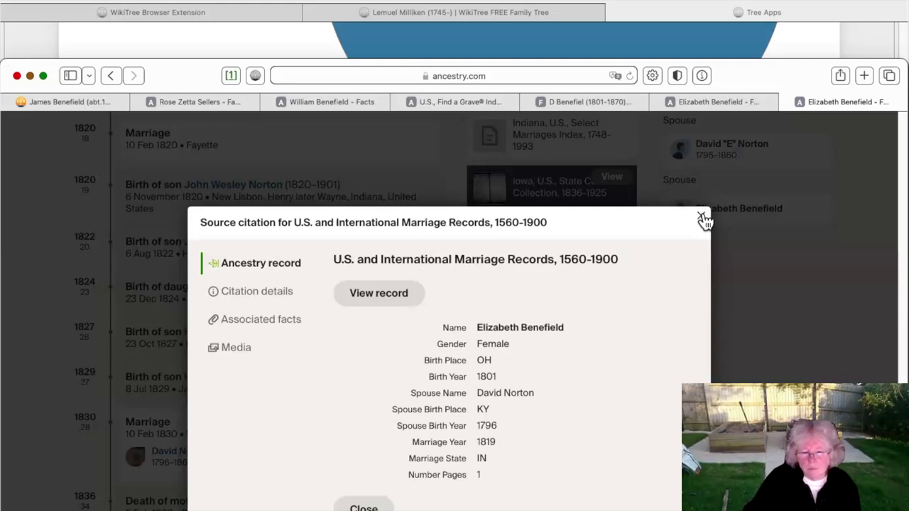
key(Escape)
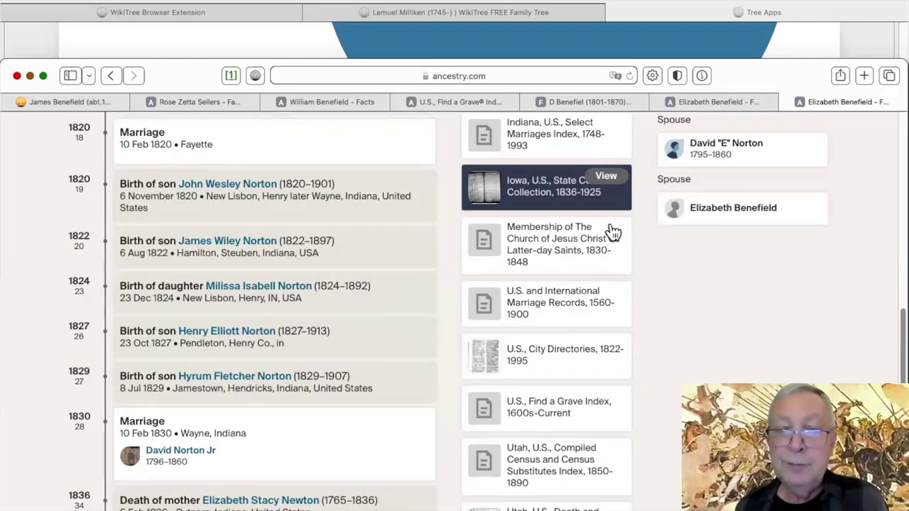
click(560, 362)
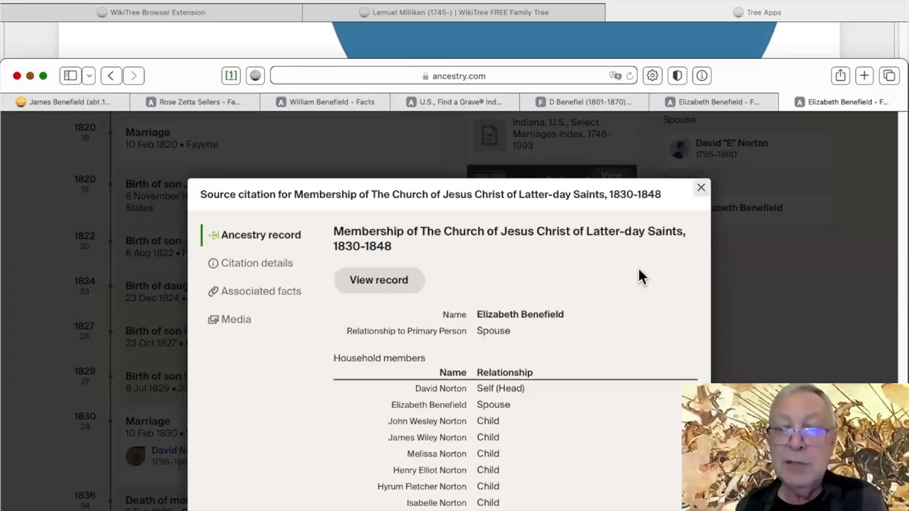
key(Escape)
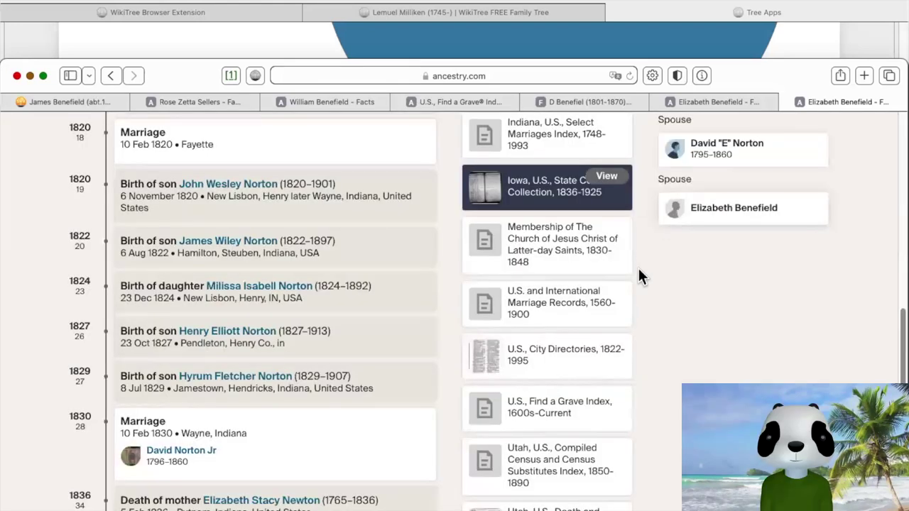
Scroll Elizabeth's Facts timeline down through her father's death in 1839.
scroll(638, 270, down, 2)
scroll(637, 276, down, 2)
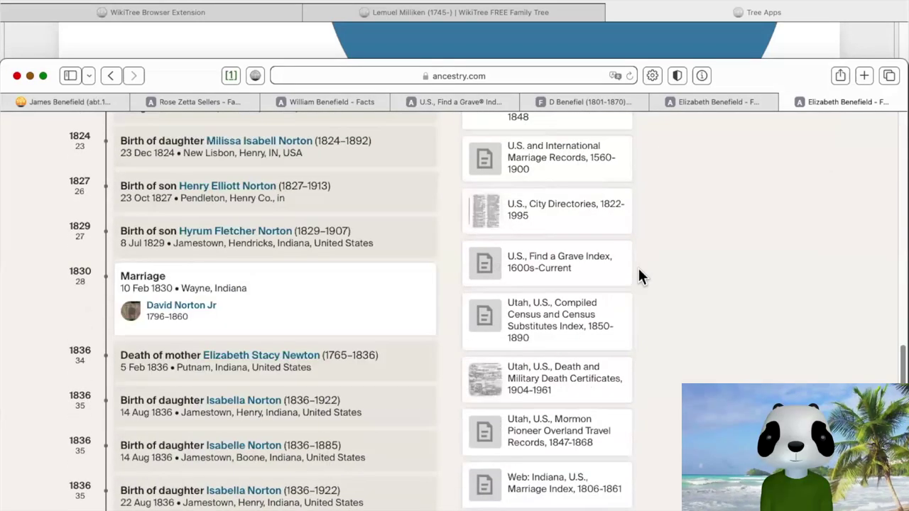
scroll(653, 269, down, 1)
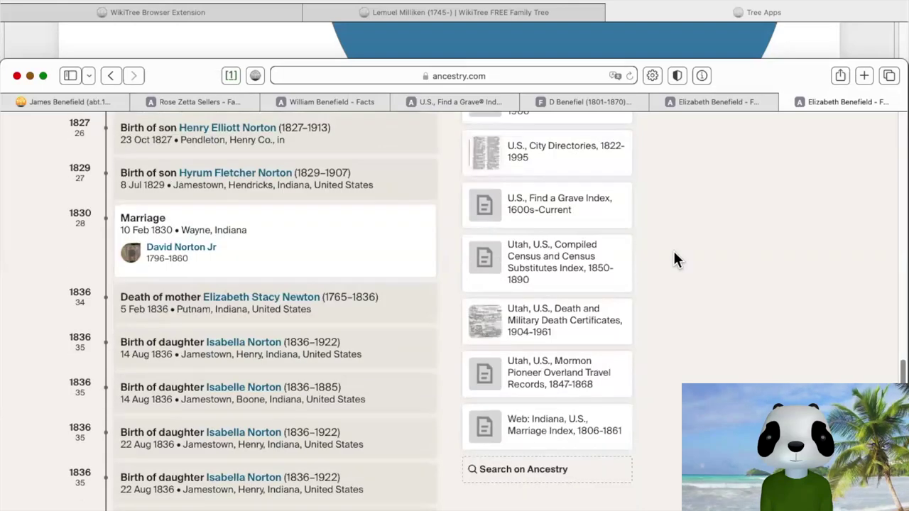
scroll(675, 260, down, 1)
scroll(676, 238, down, 2)
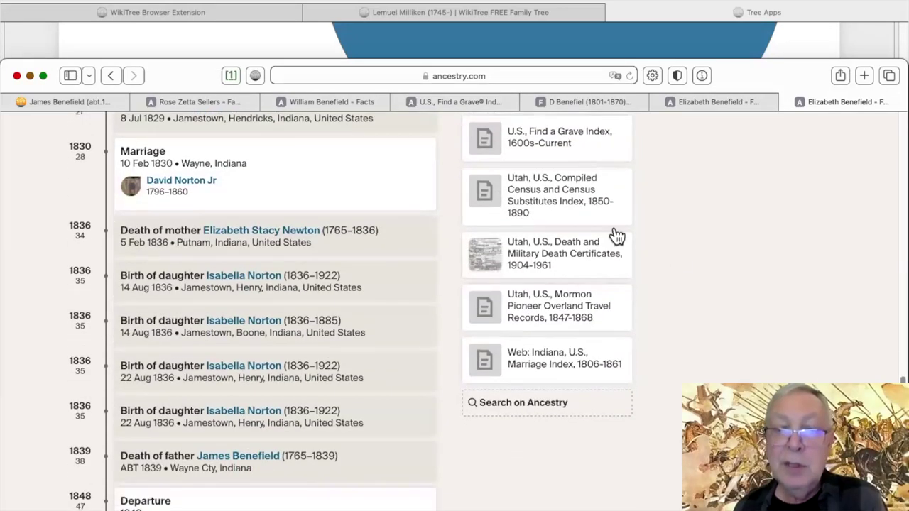
scroll(609, 206, up, 1)
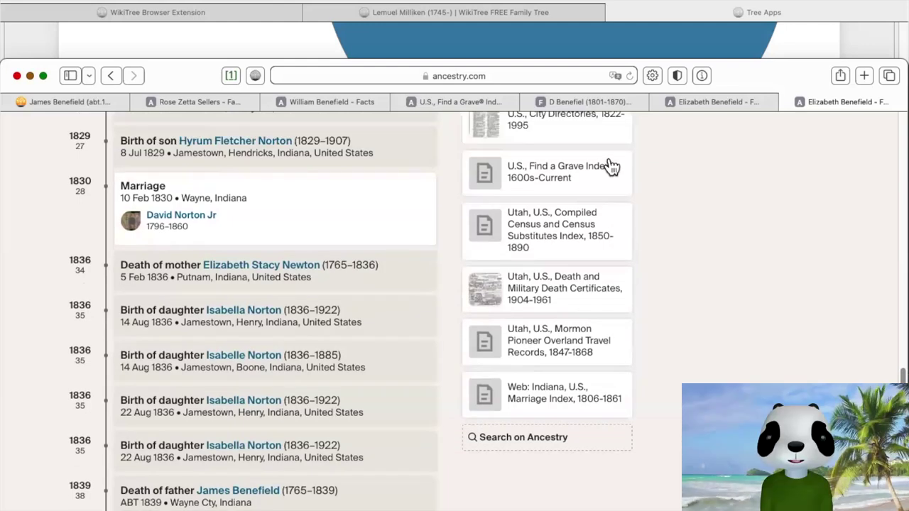
Check the Find a Grave index citation, then open the Utah Death and Military Death Certificates, 1904-1961 citation.
click(609, 163)
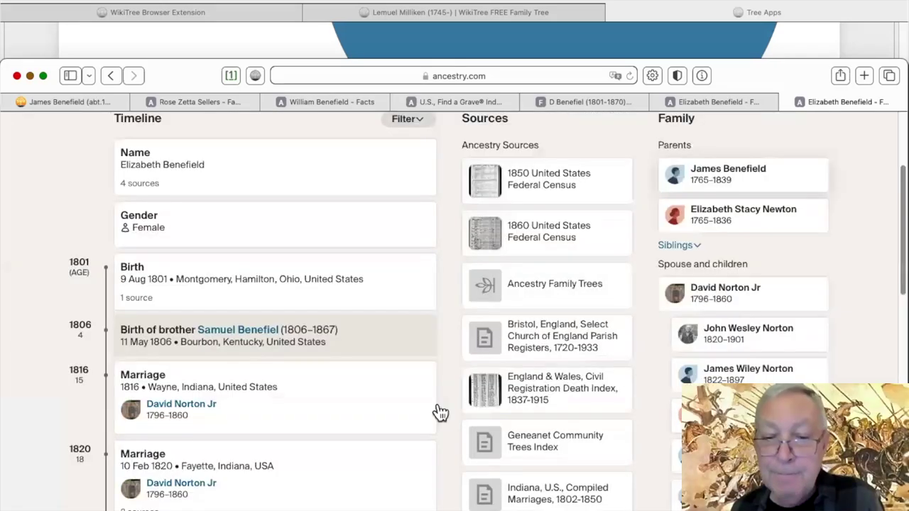
scroll(440, 412, down, 3)
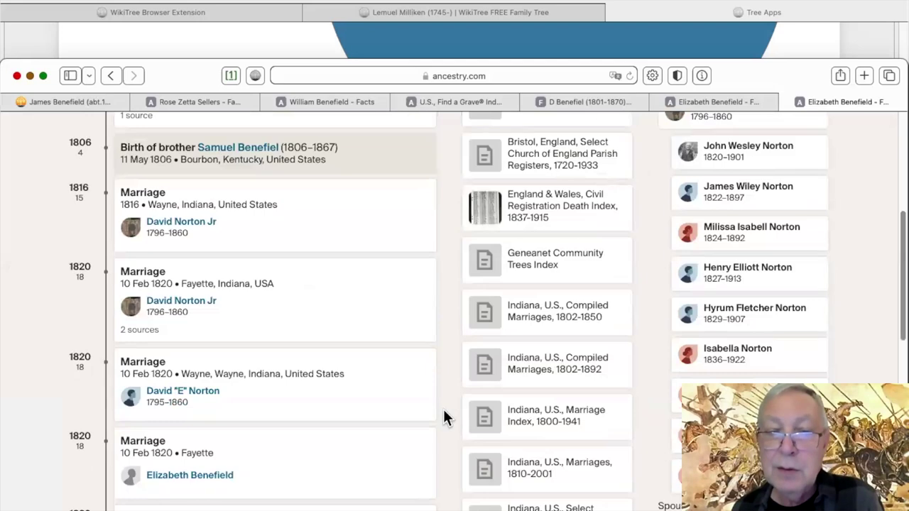
scroll(443, 410, down, 5)
scroll(443, 417, down, 2)
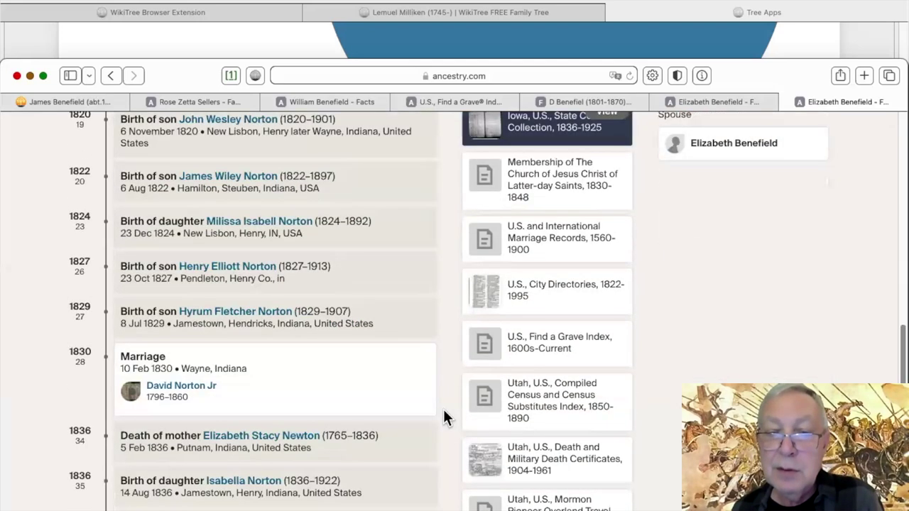
scroll(443, 410, down, 2)
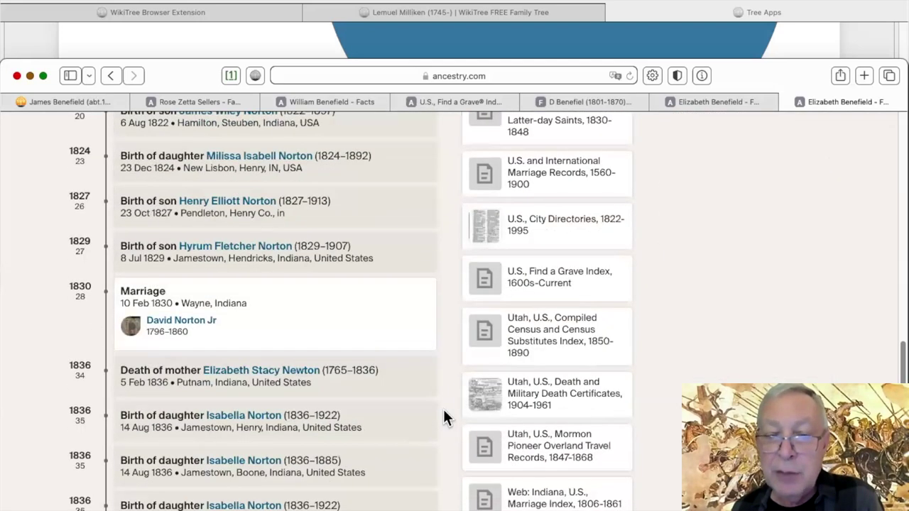
scroll(443, 417, down, 1)
scroll(443, 418, up, 1)
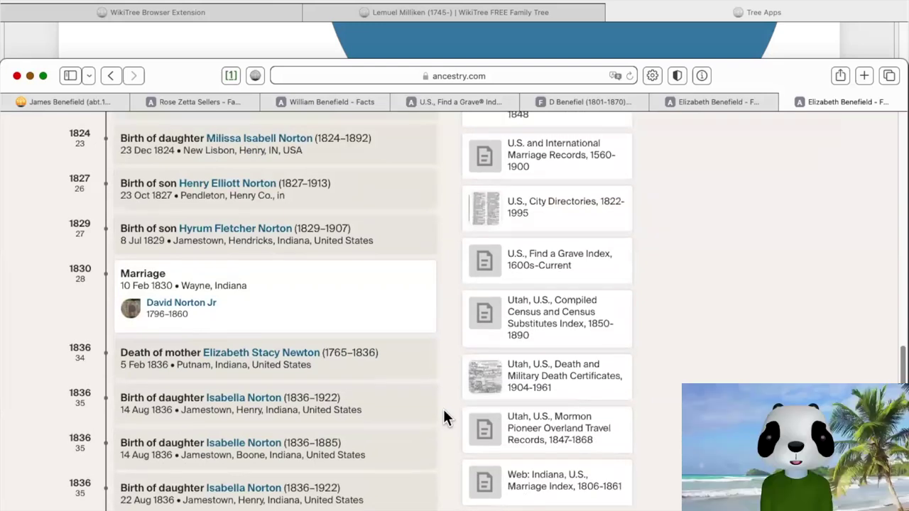
scroll(443, 417, up, 1)
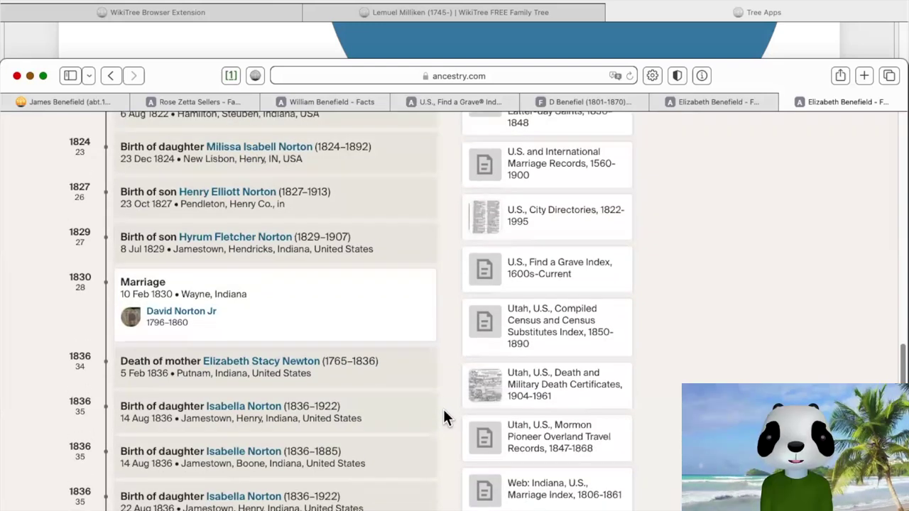
scroll(443, 412, down, 1)
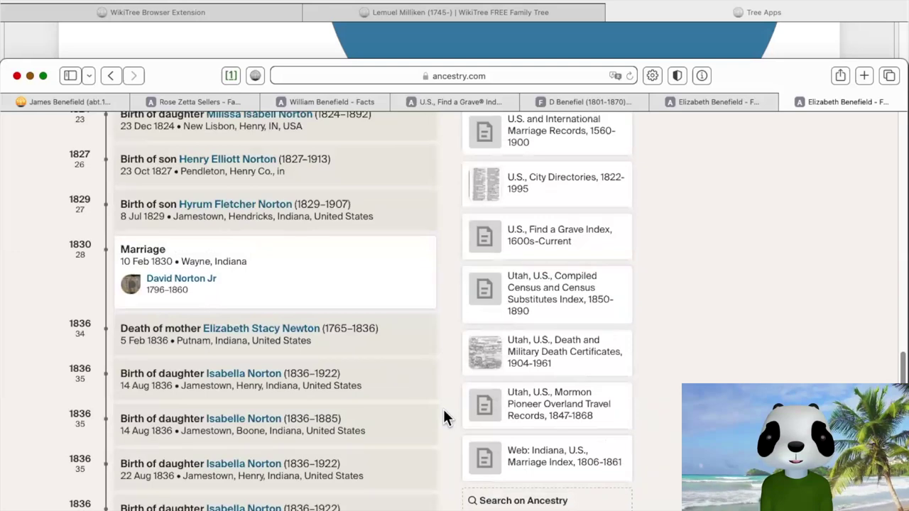
scroll(568, 364, up, 1)
mouse_move(604, 349)
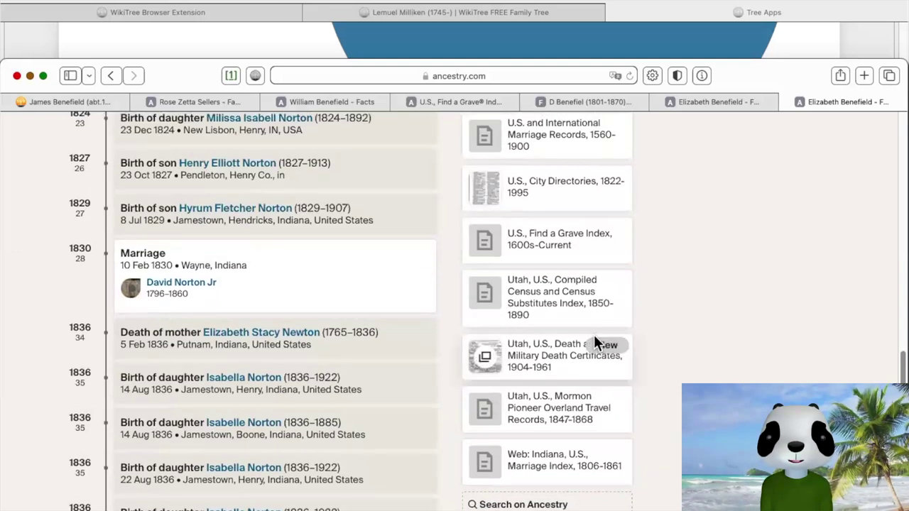
click(595, 341)
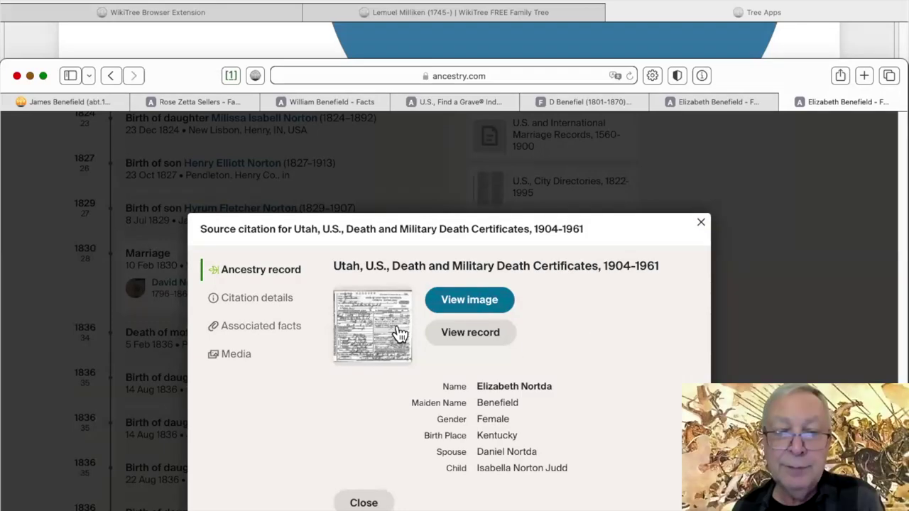
View Isabella Norton Judd's scanned 1922 Utah death certificate for her parents' names.
click(481, 298)
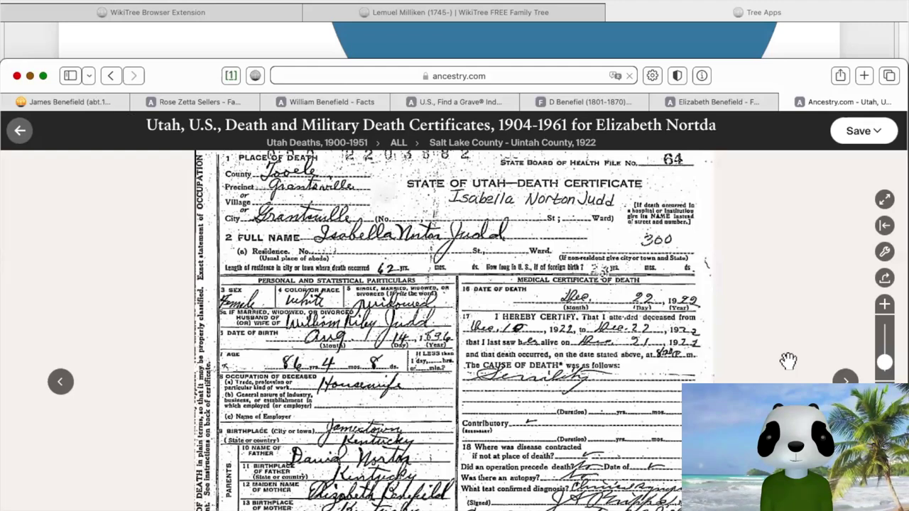
scroll(788, 360, down, 1)
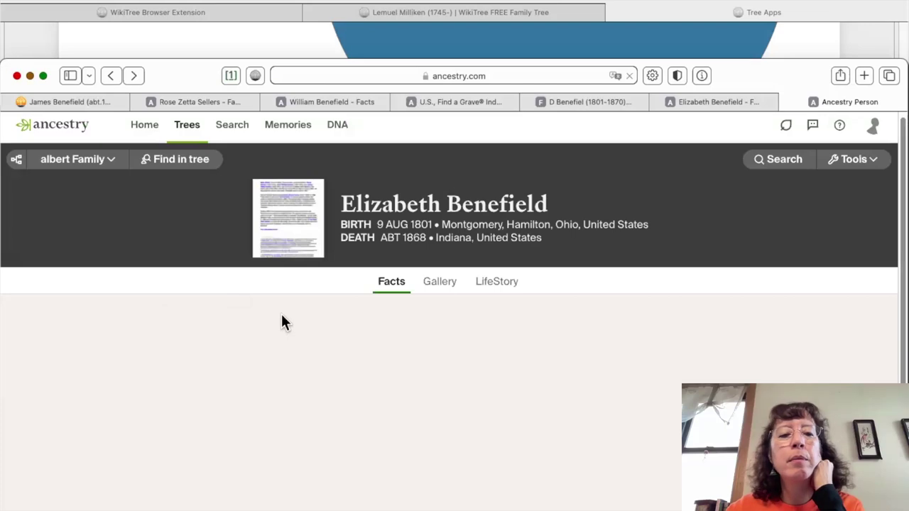
Check the U.S. Find a Grave Index citation on Elizabeth's Facts page and close it.
scroll(282, 317, down, 15)
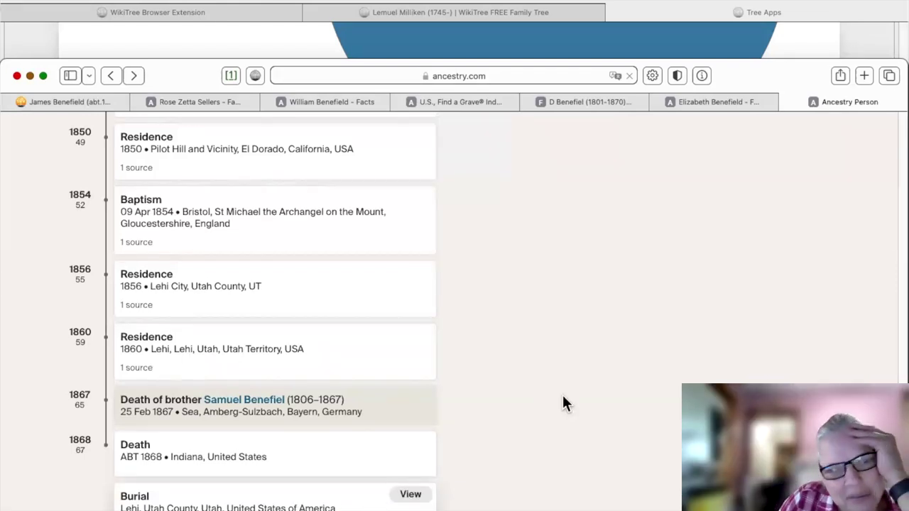
scroll(608, 345, up, 10)
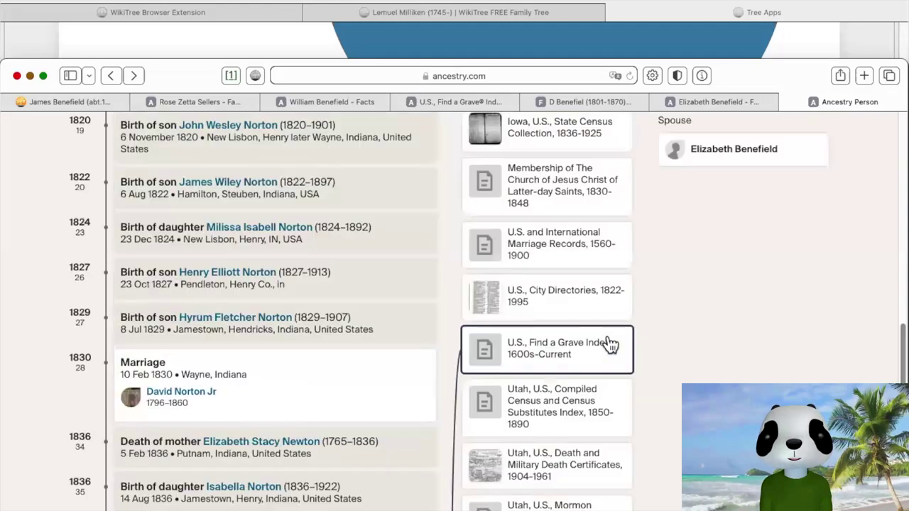
click(607, 344)
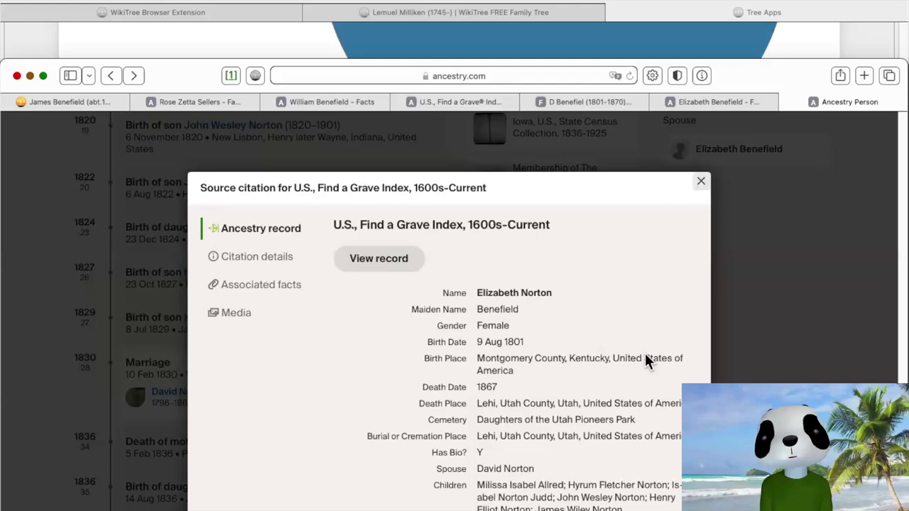
key(Escape)
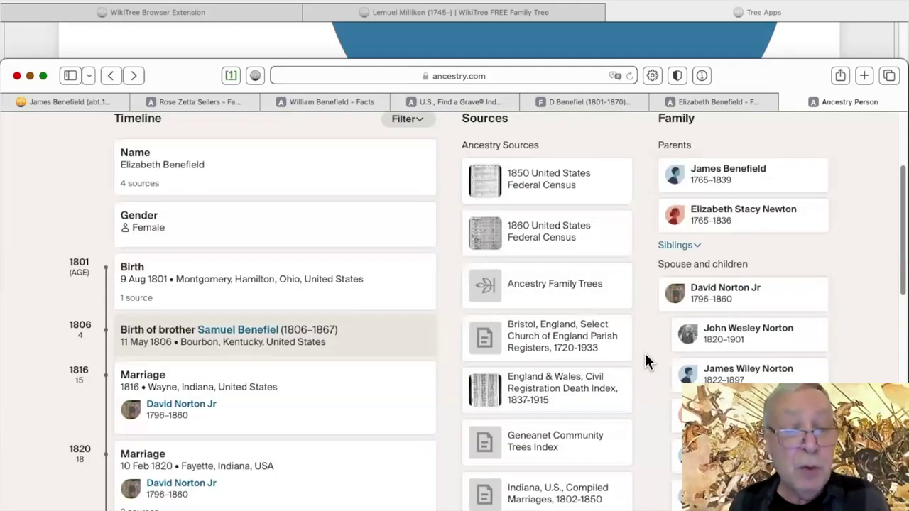